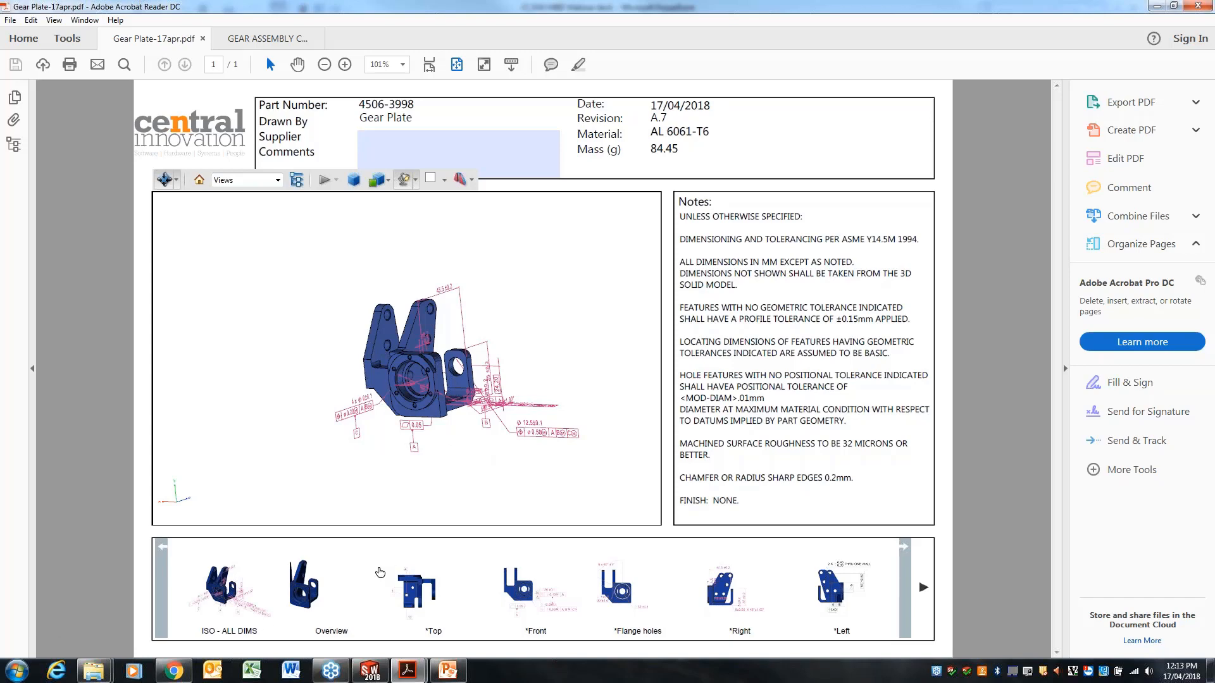
Look through the Gear Plate's Top, Front, Flange holes and Right views in the 3D PDF
left_click(418, 598)
left_click(512, 581)
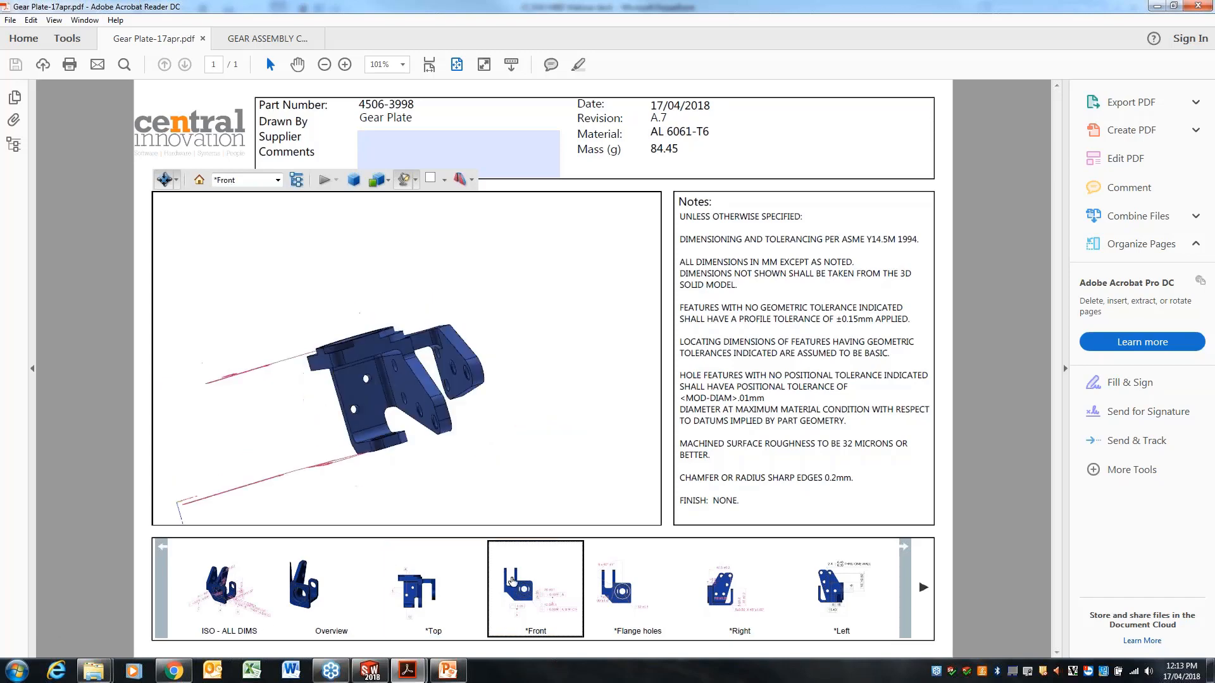
left_click(632, 595)
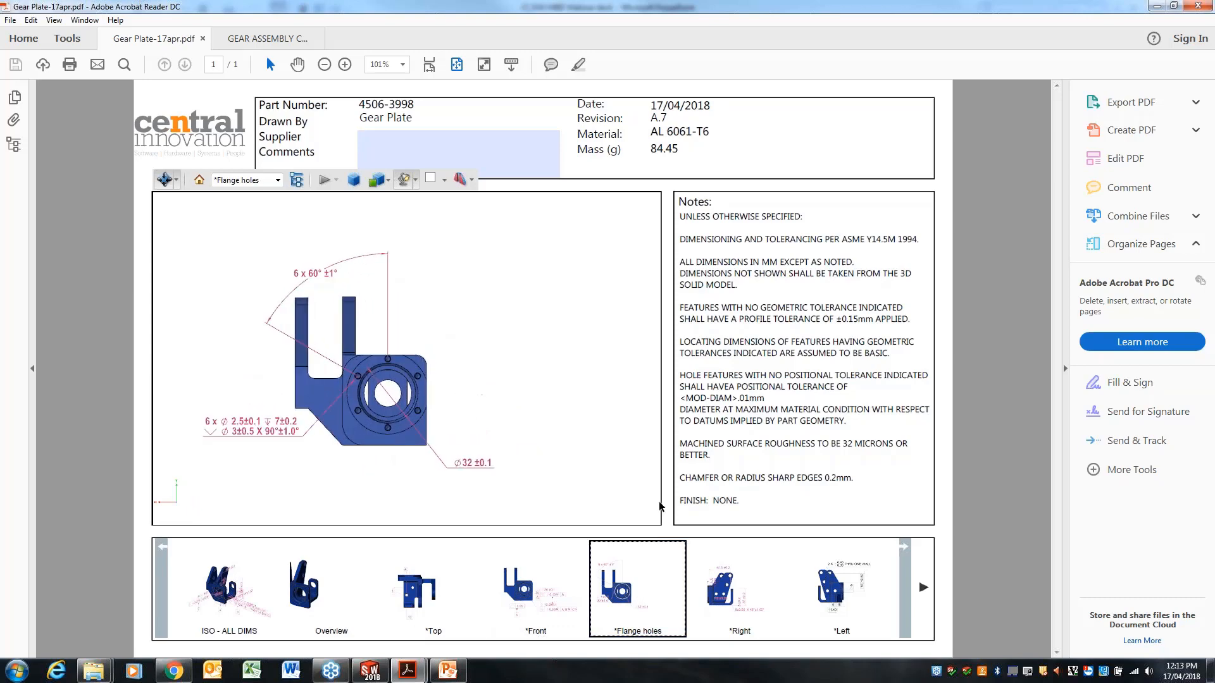
left_click(737, 588)
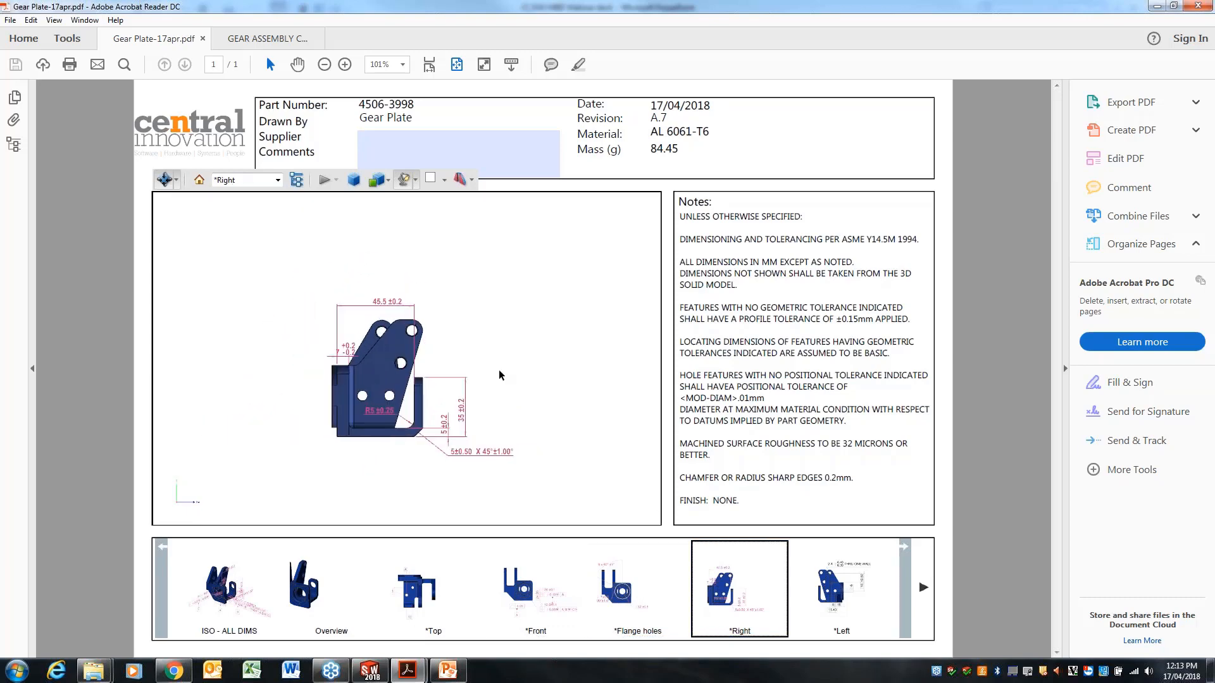
Rotate the Gear Plate model and highlight the faces referenced by the 45.5 ±0.2 dimension
left_click_drag(501, 361, 369, 289)
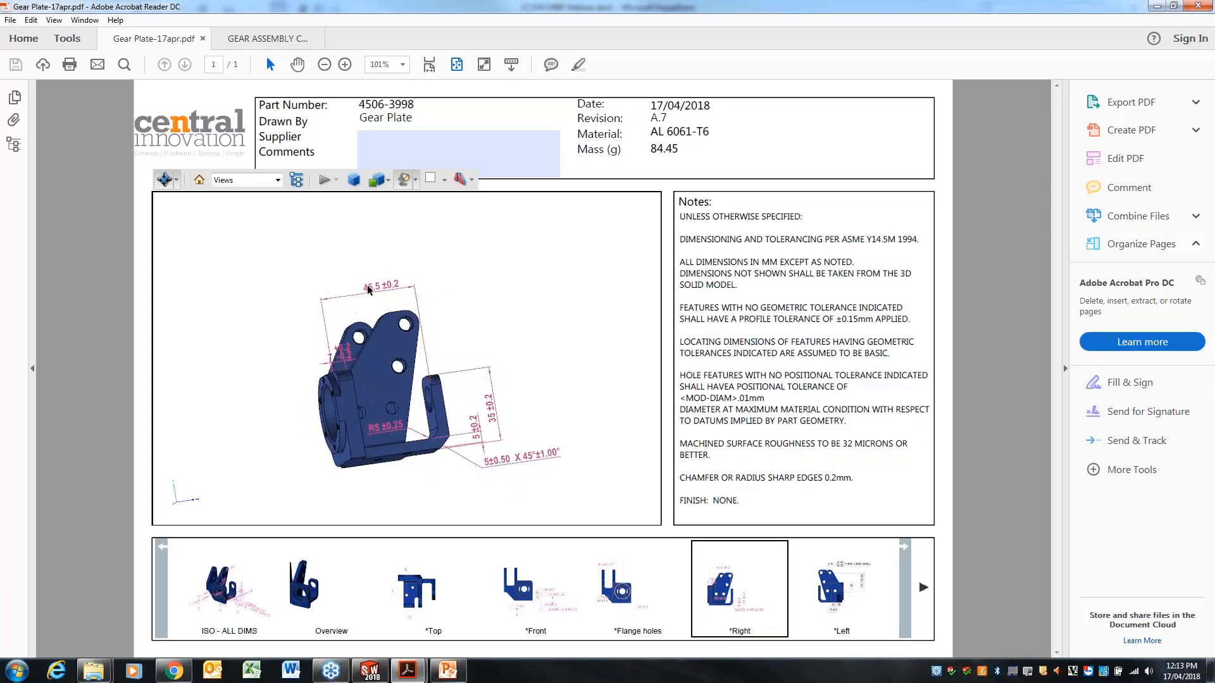
left_click(378, 285)
scroll(542, 333, "up", 1)
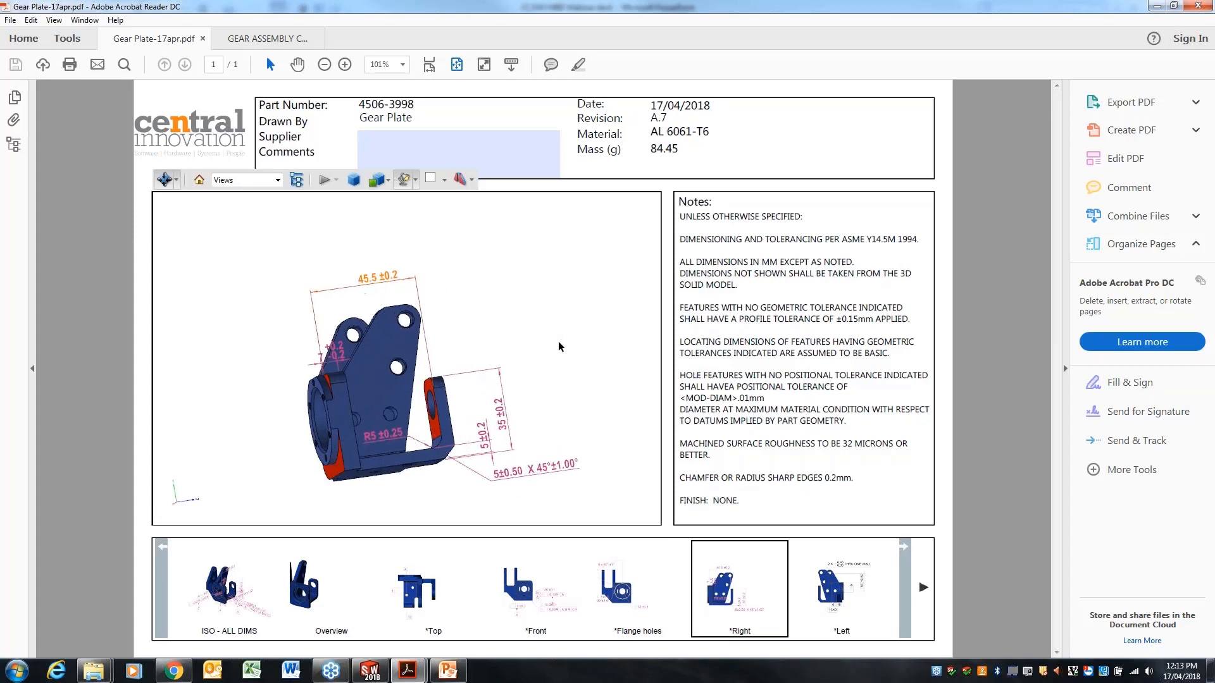
mouse_move(491, 323)
left_mouse_down()
mouse_move(539, 327)
mouse_move(483, 343)
left_mouse_up()
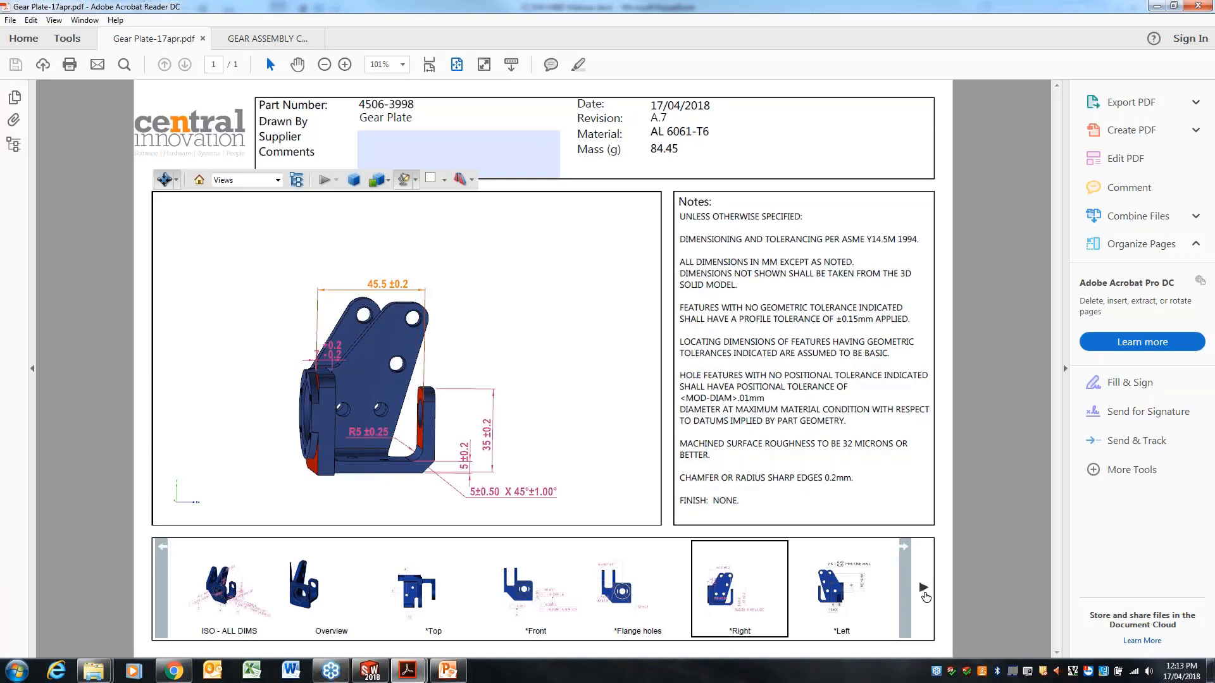
Show the Gear Plate's Variant view and rotate it to inspect the dimensioned model
left_click(908, 590)
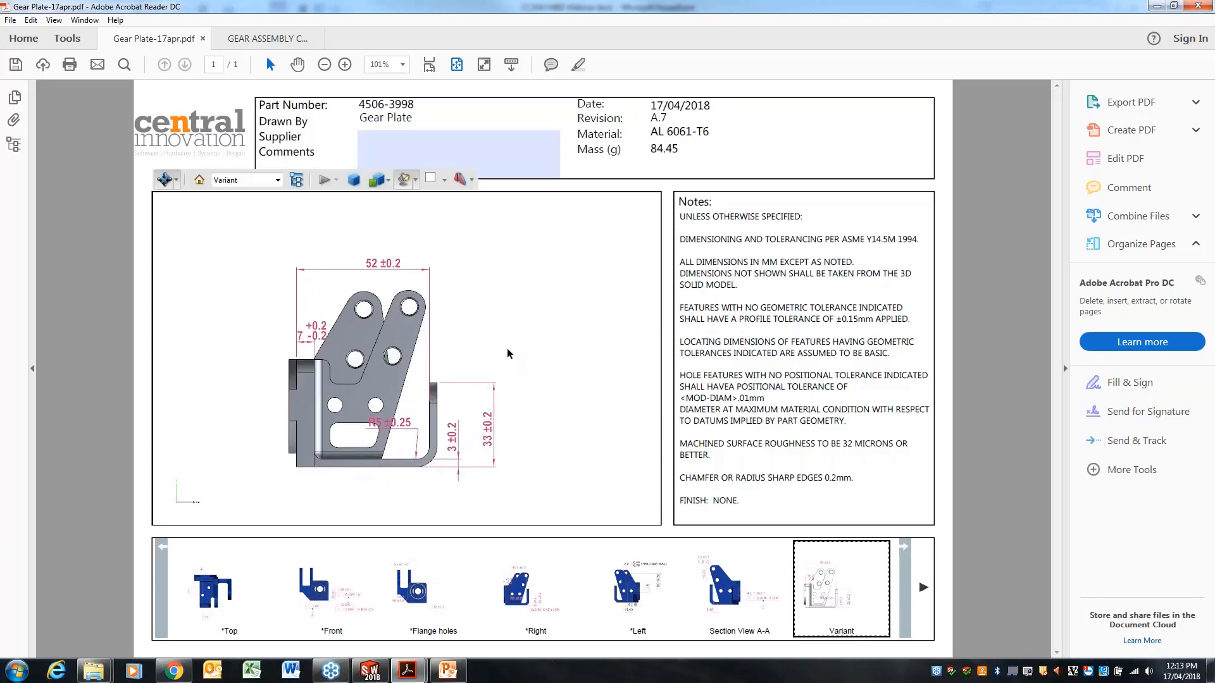
left_click_drag(506, 364, 533, 357)
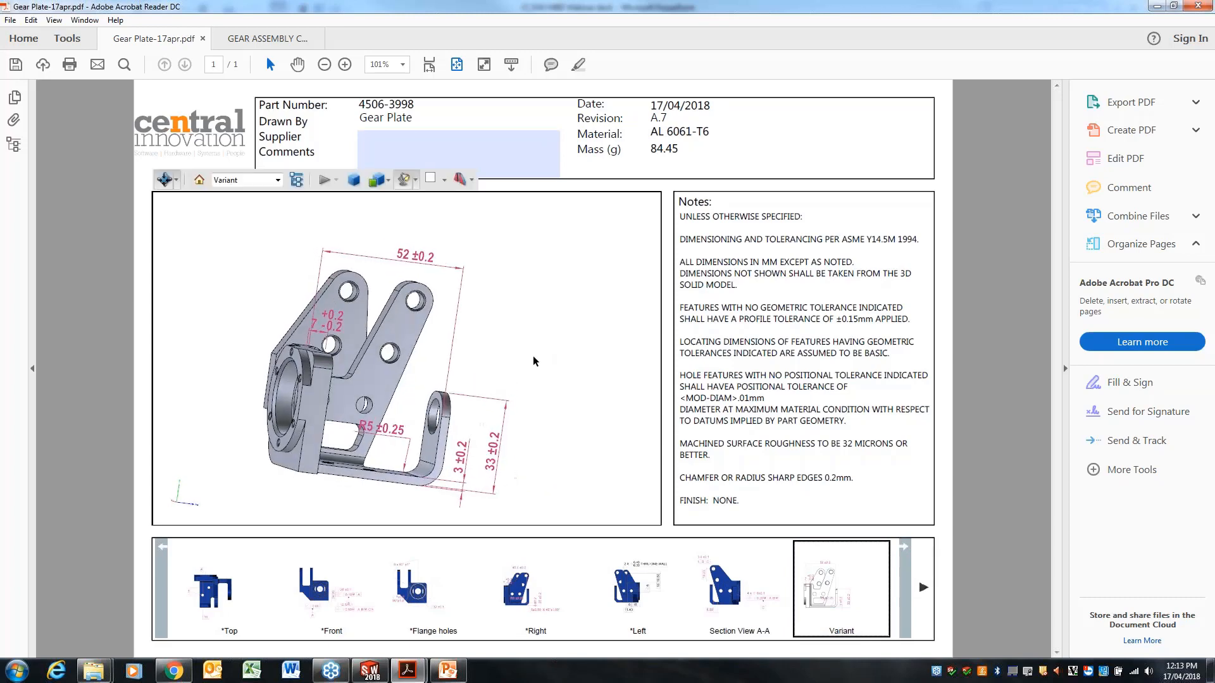
Enter the comment "how many parts" in the Gear Plate PDF's comments field
left_click(395, 137)
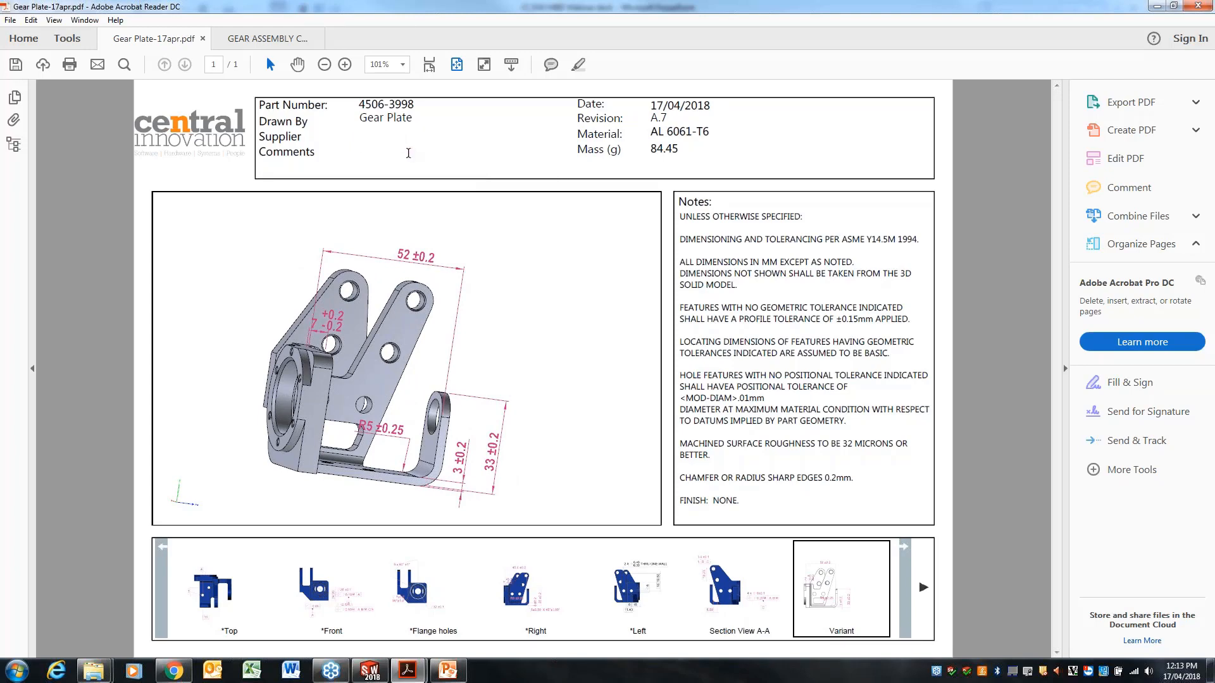
type("how many parts")
left_click(504, 192)
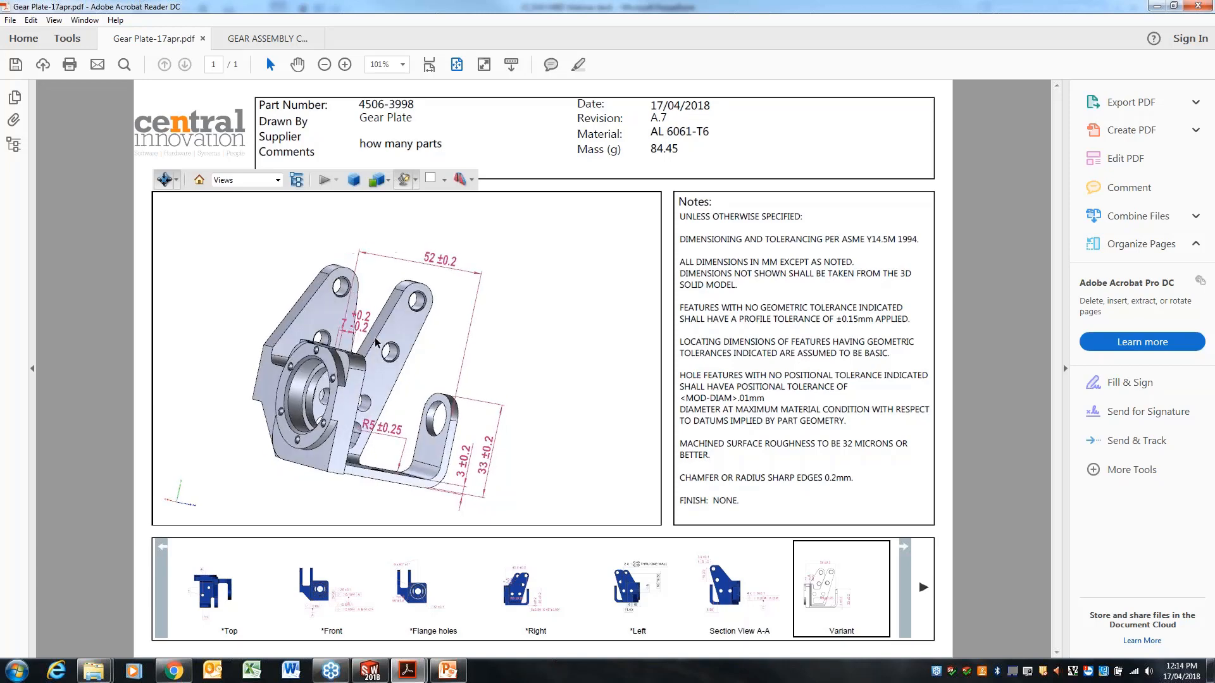
Switch to the gear assembly PDF and highlight the 19T spur gears, item 4 of the parts list, in the model
left_click(294, 39)
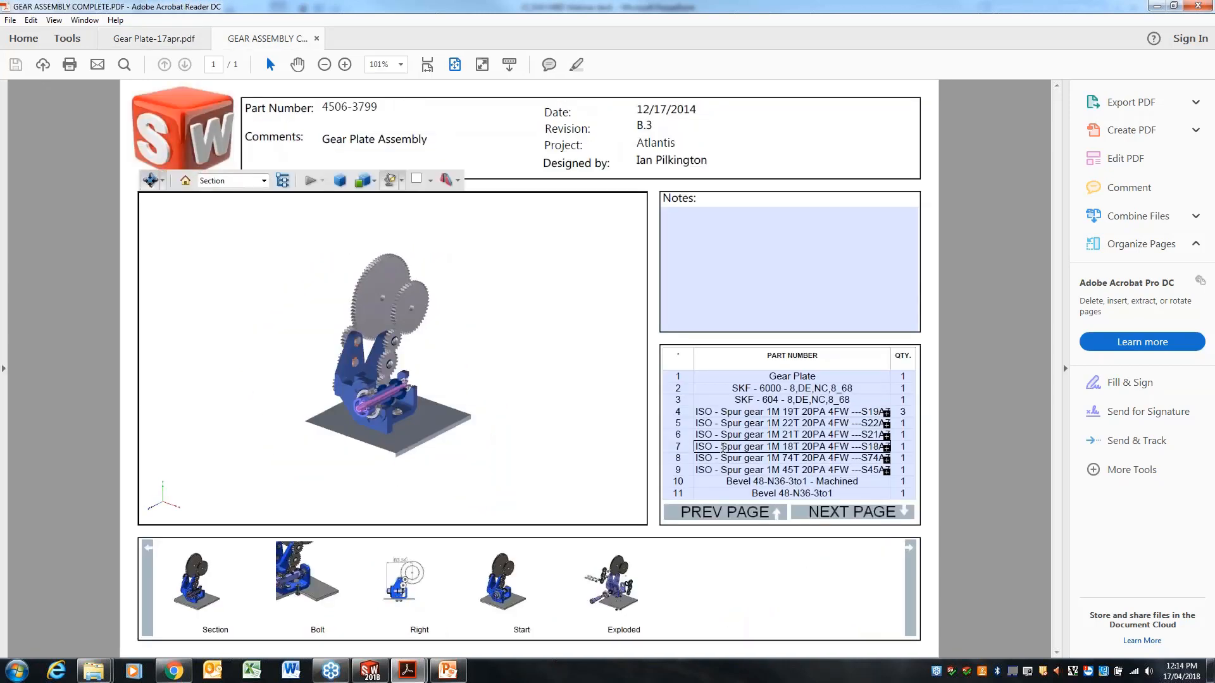
left_click(756, 412)
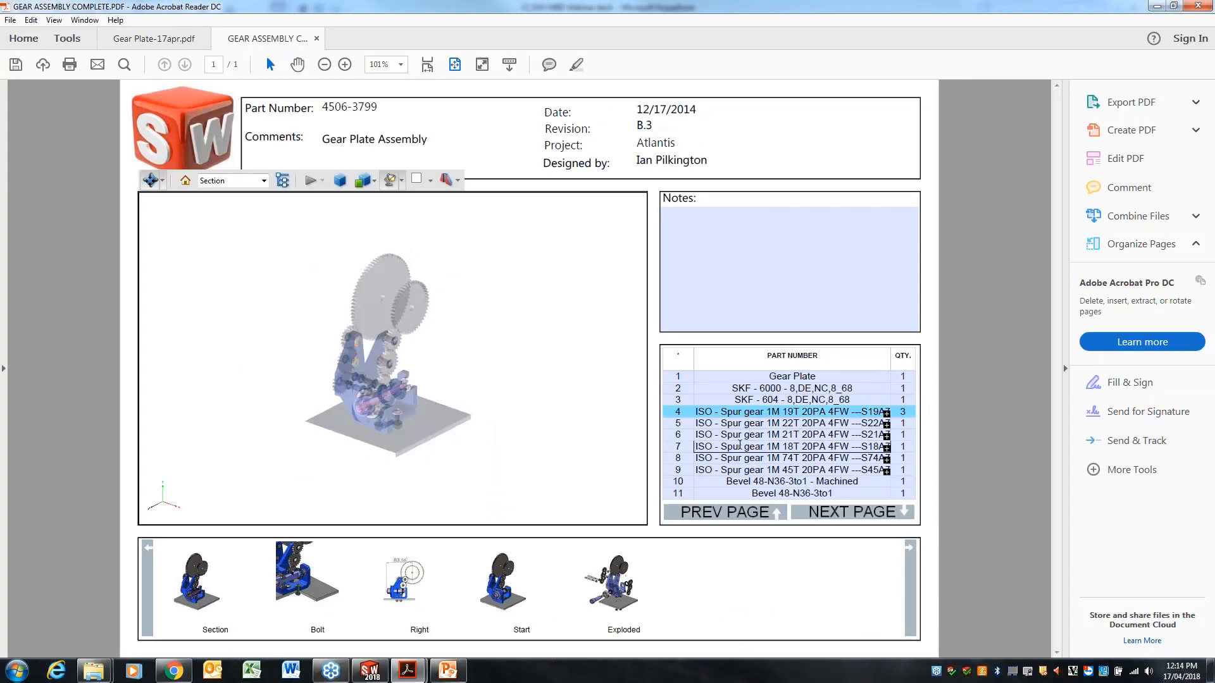
scroll(483, 367, "up", 3)
Show the gear assembly's Exploded view and set the model render mode to Solid
left_click(636, 597)
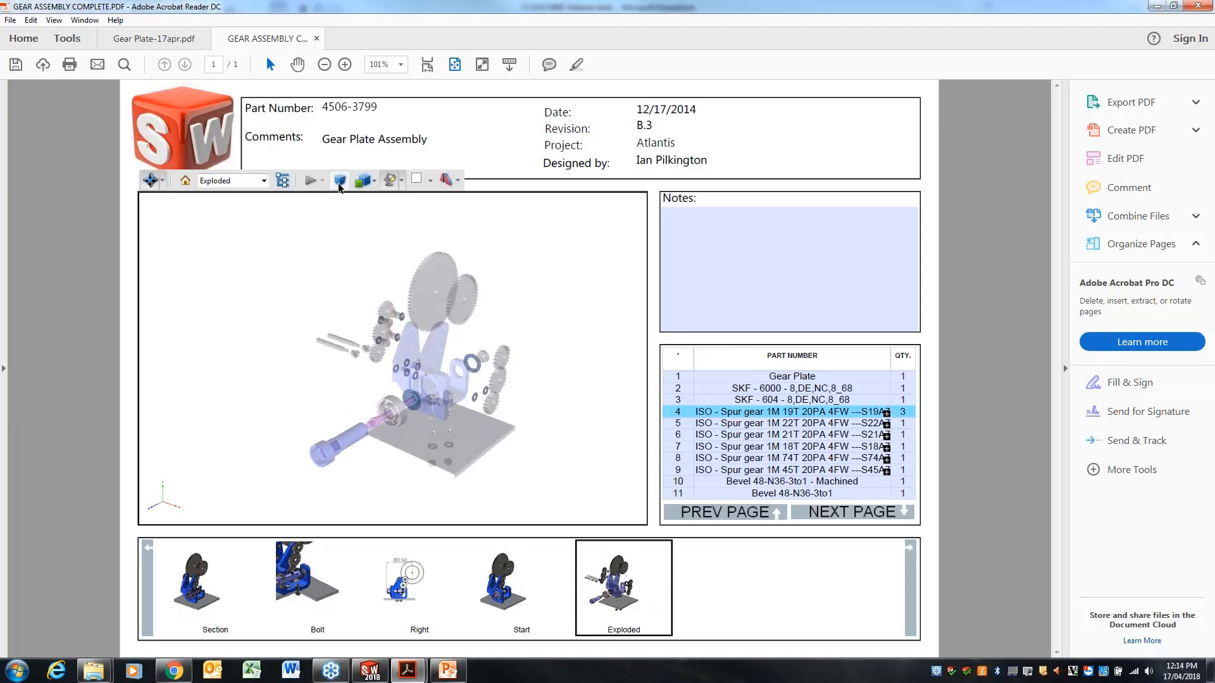
left_click(365, 184)
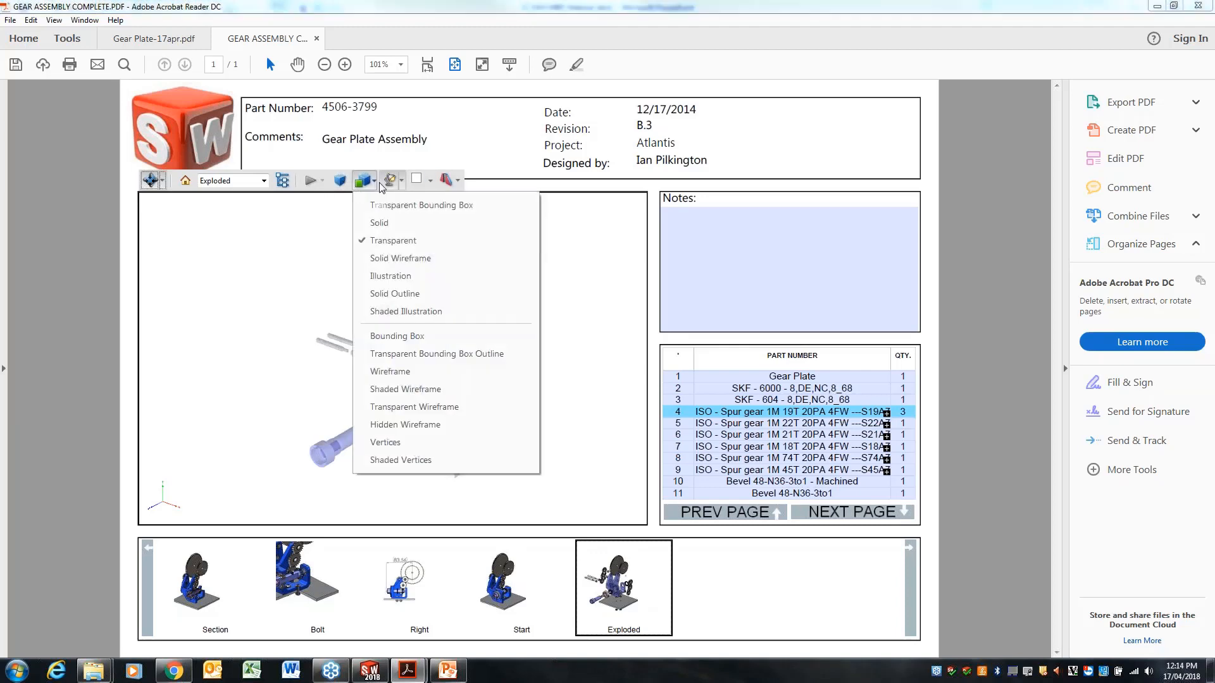
left_click(385, 219)
Highlight the Gear Plate and the 45T spur gear in the exploded model from the parts list
left_click(831, 447)
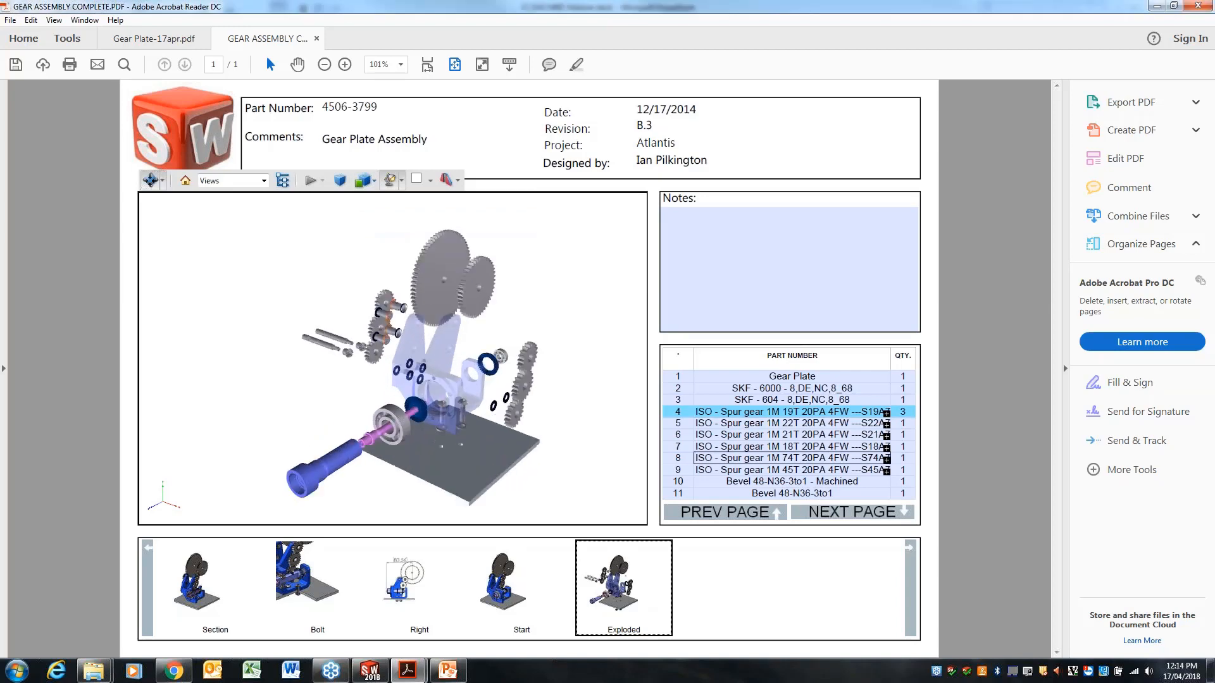
left_click(774, 376)
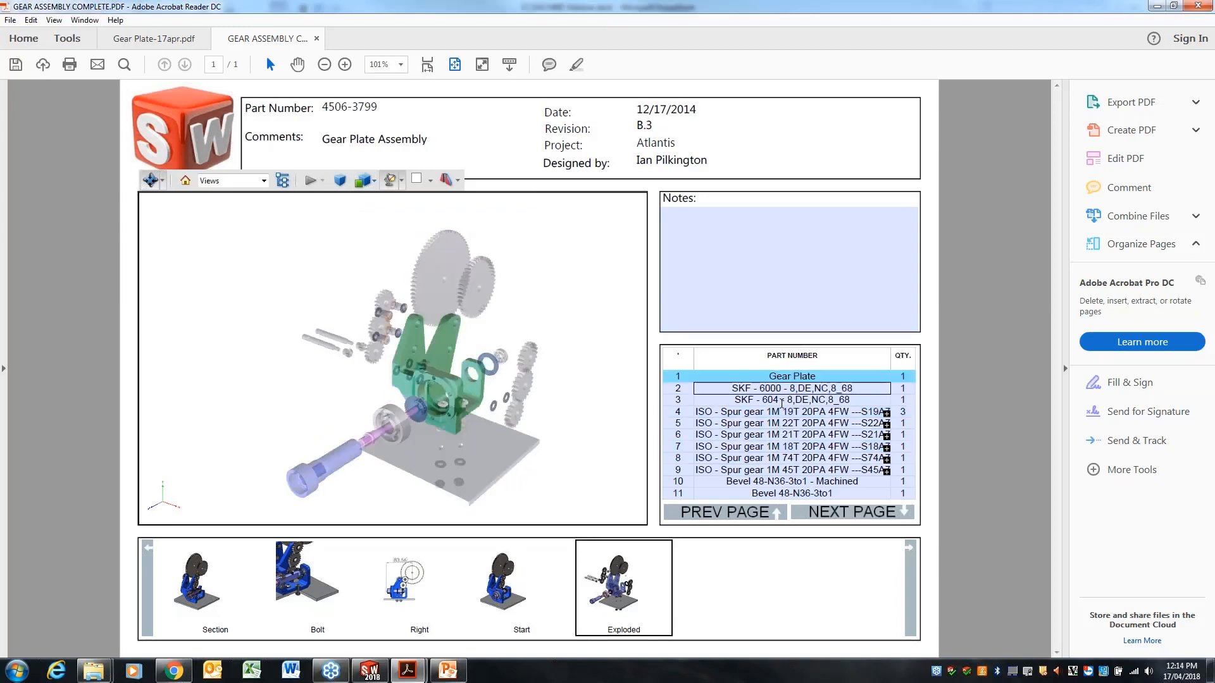
left_click(757, 469)
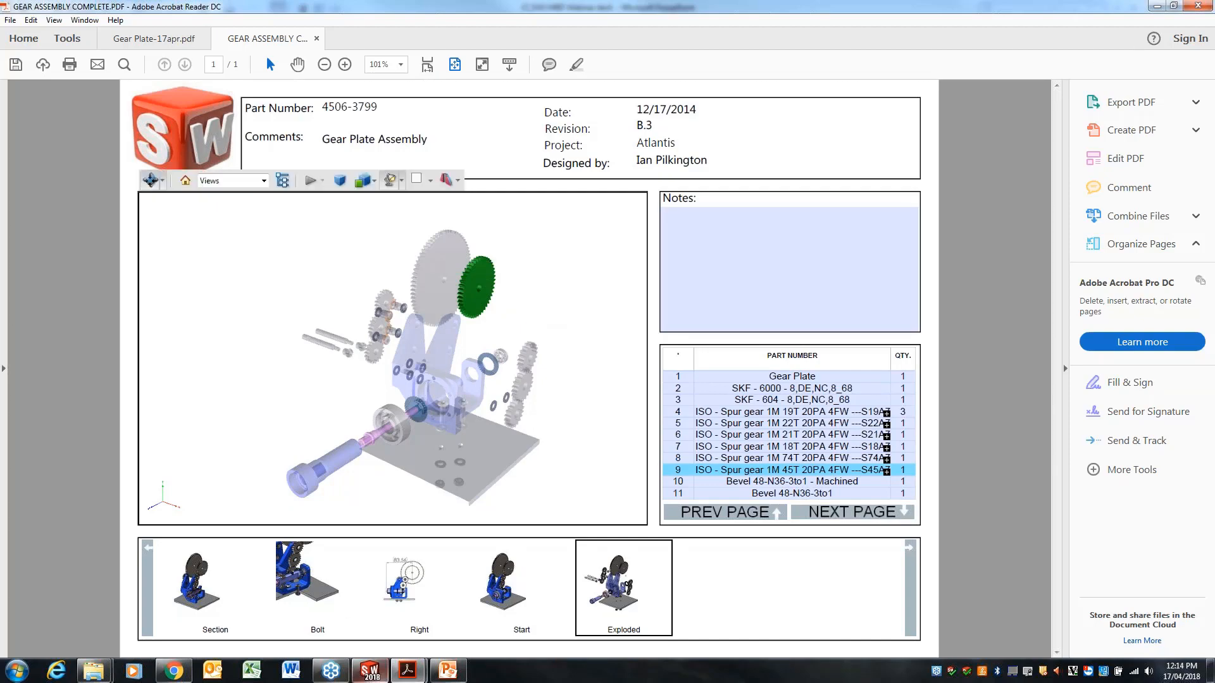
Switch to SOLIDWORKS and examine the gear assembly's spur gears, shafts and blue gear plate from different angles
left_click(380, 675)
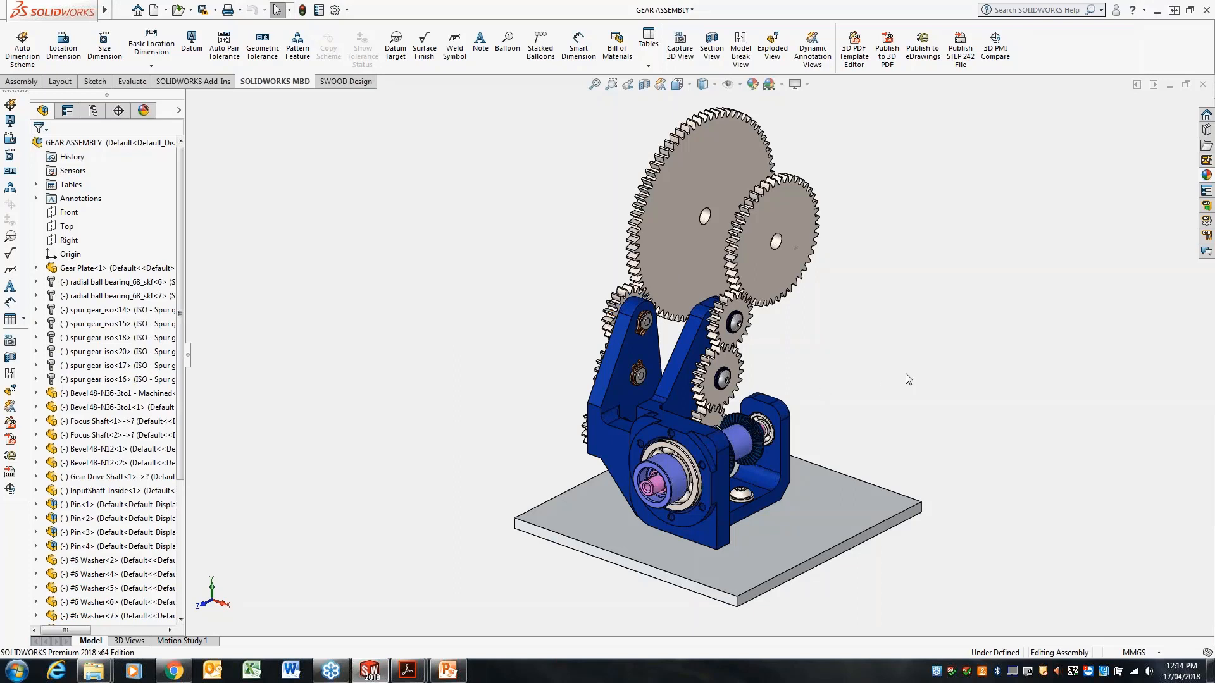
middle_click_drag(932, 385, 903, 363)
scroll(887, 385, "down", 2)
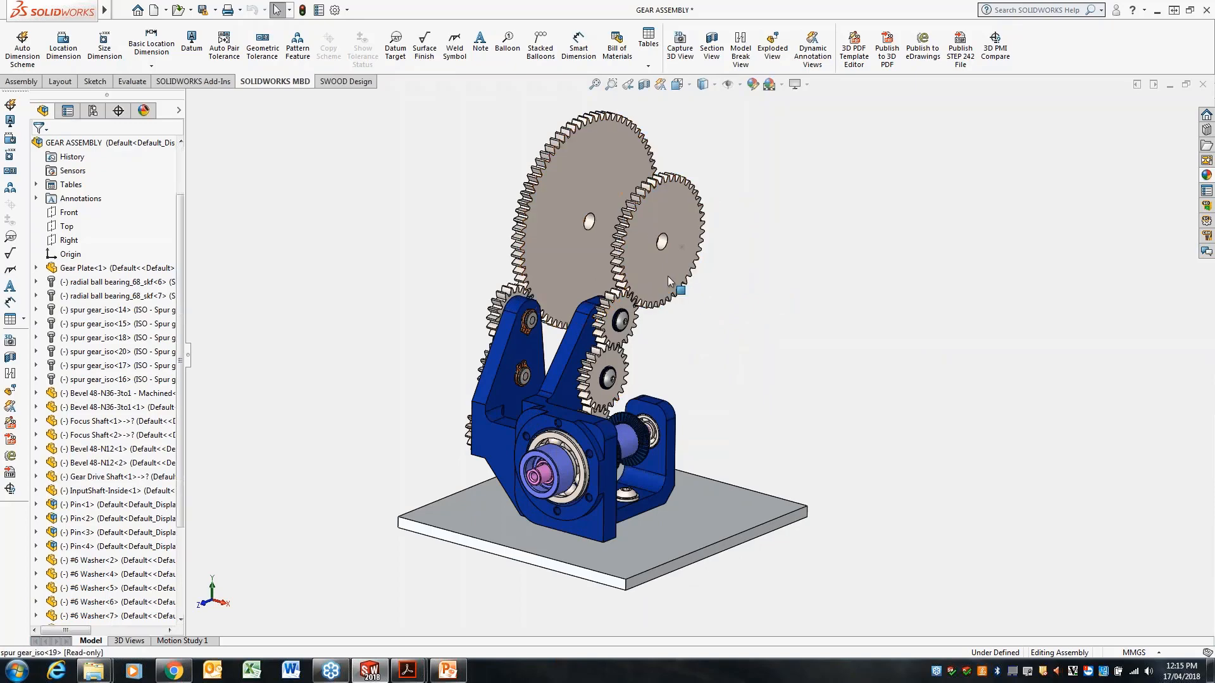
left_click(678, 262)
mouse_move(684, 278)
left_mouse_down()
mouse_move(684, 263)
mouse_move(660, 279)
left_mouse_up()
left_click(775, 345)
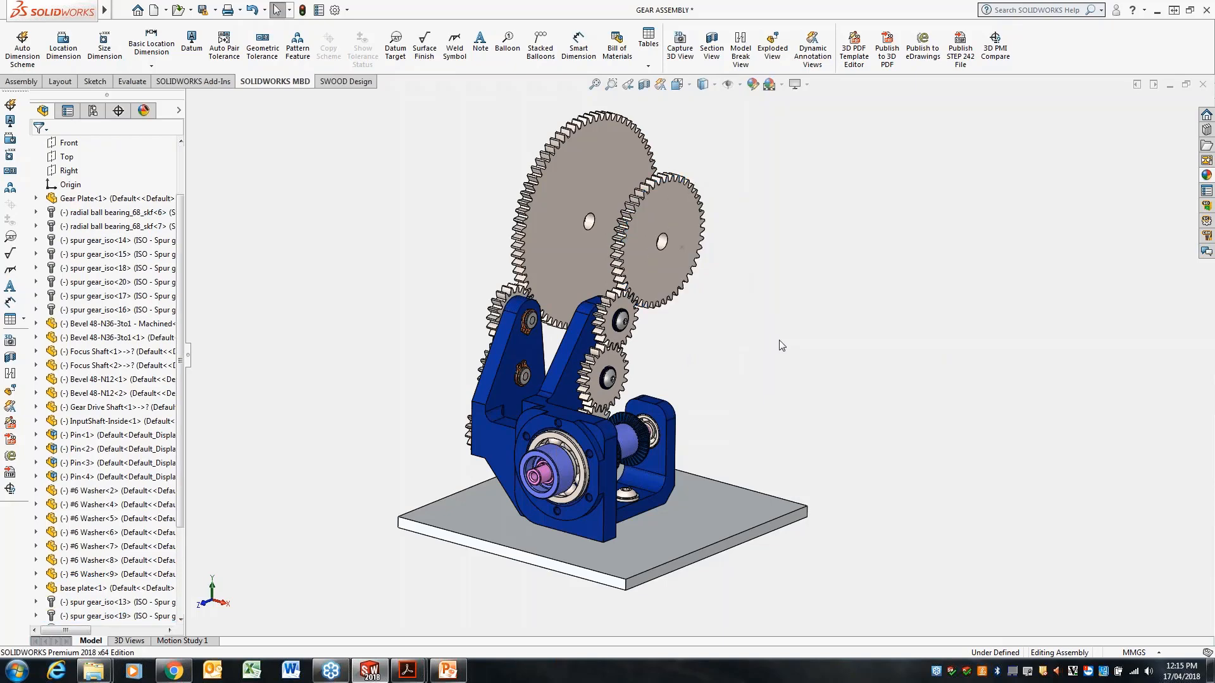
middle_click_drag(773, 345, 749, 344)
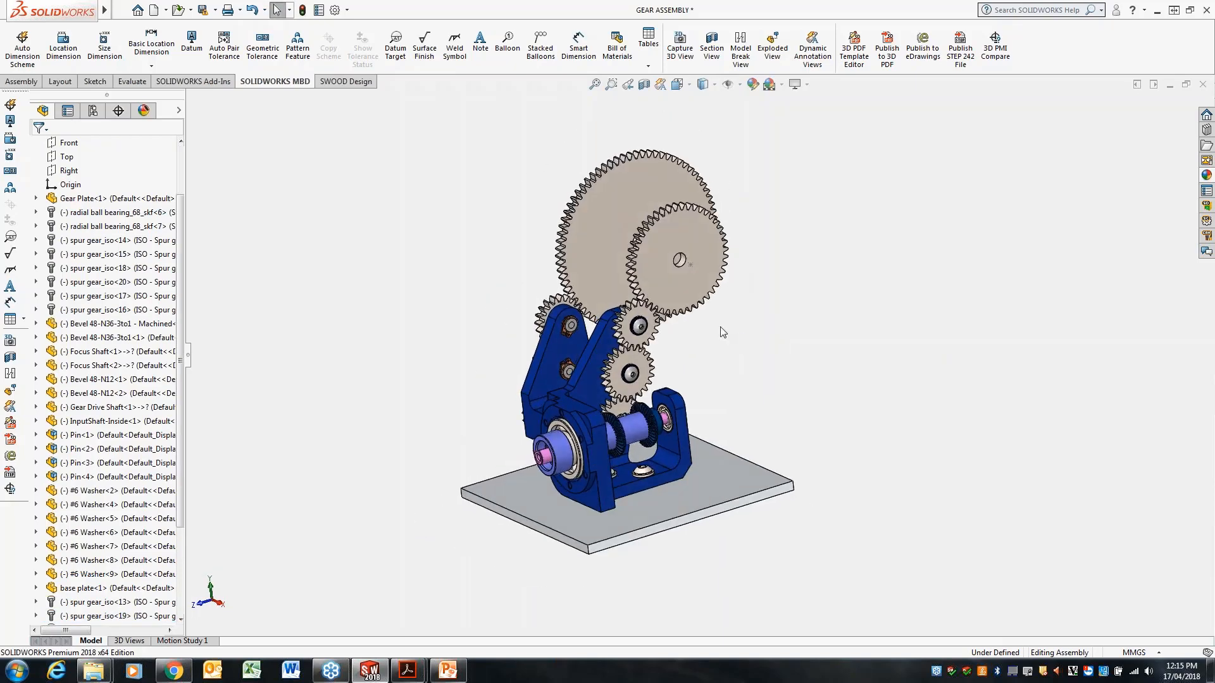
scroll(682, 302, "down", 3)
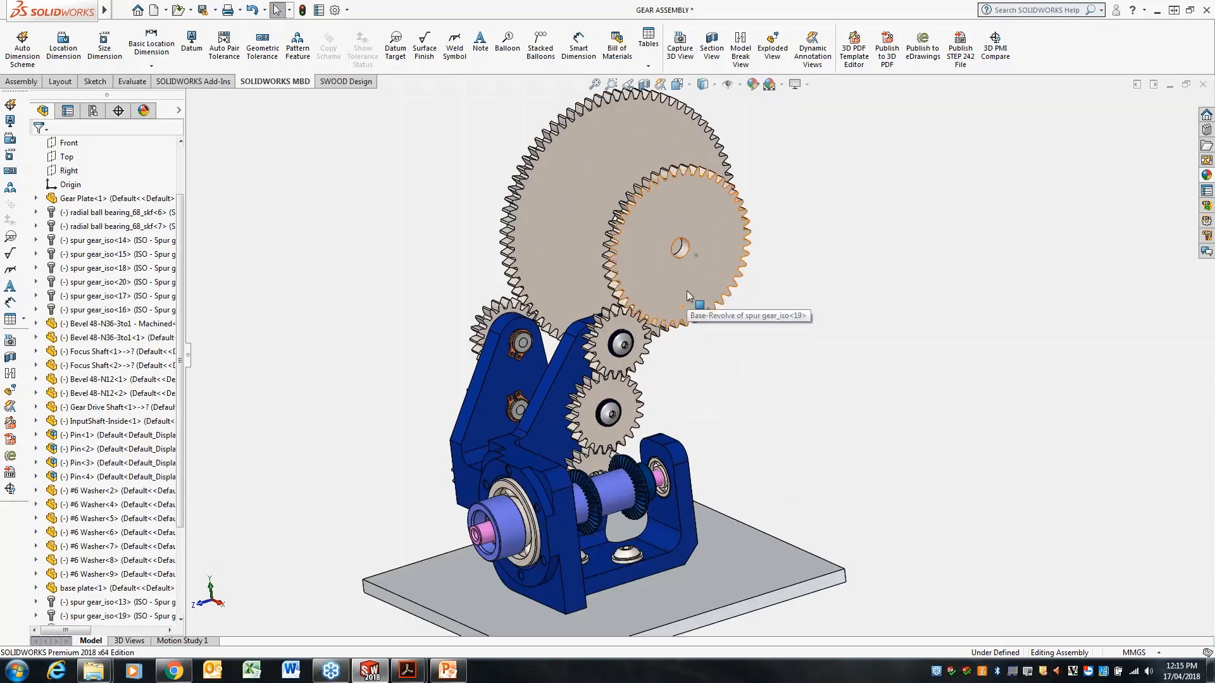
scroll(685, 298, "up", 2)
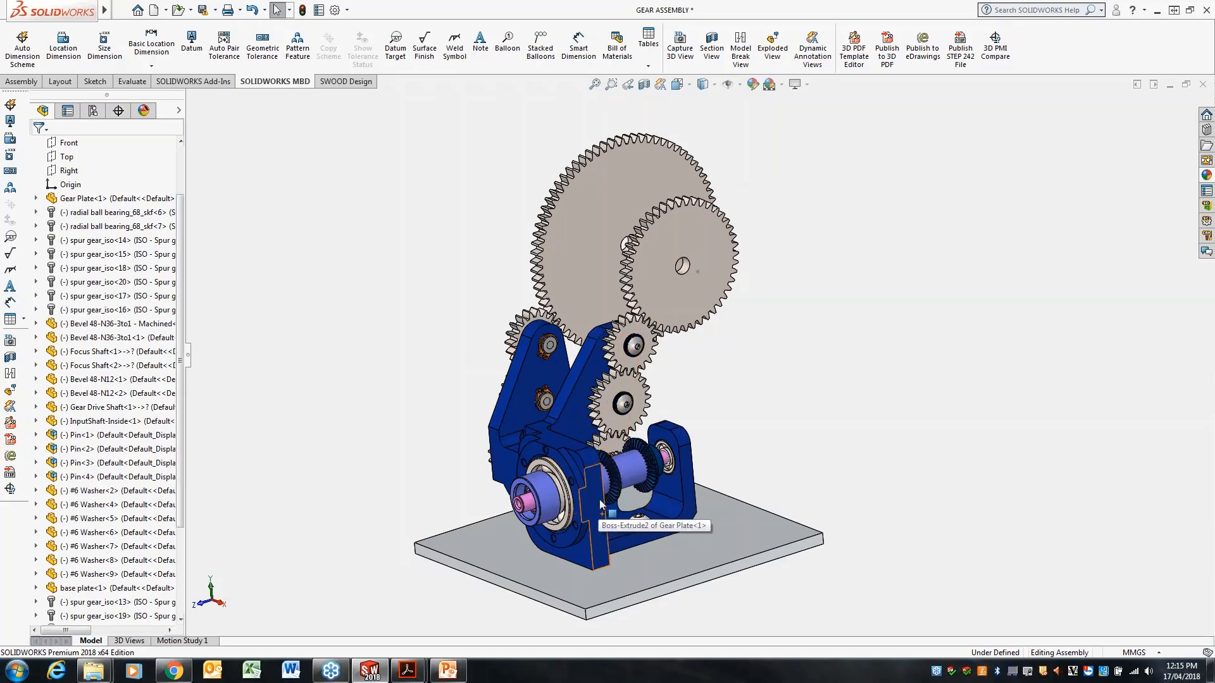
scroll(534, 427, "down", 3)
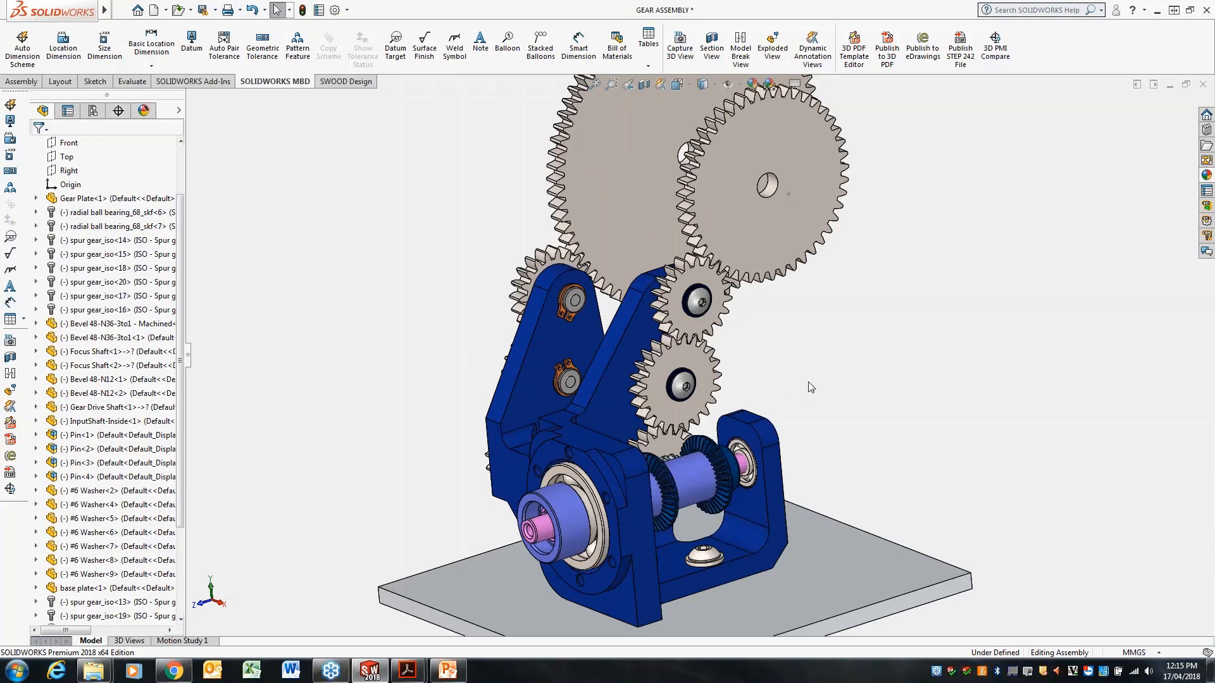
Open the blue Gear Plate component of the assembly as a part in its own window
mouse_move(811, 387)
middle_mouse_down()
mouse_move(858, 366)
mouse_move(796, 380)
middle_mouse_up()
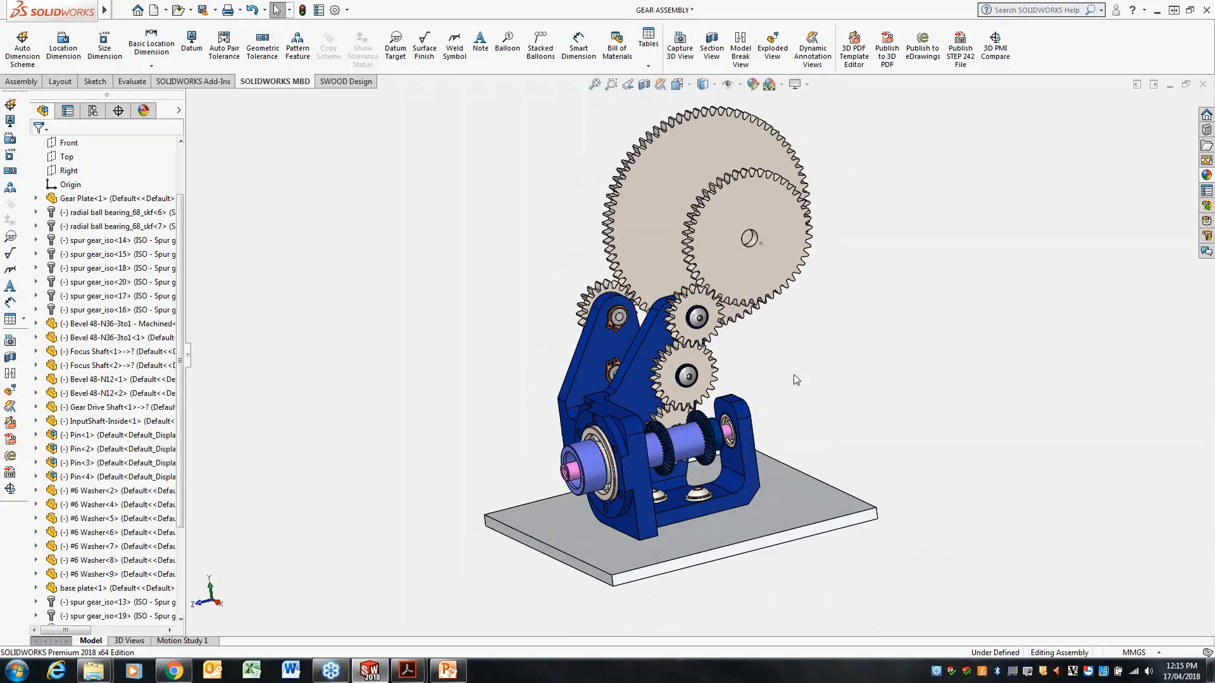
scroll(796, 380, "up", 1)
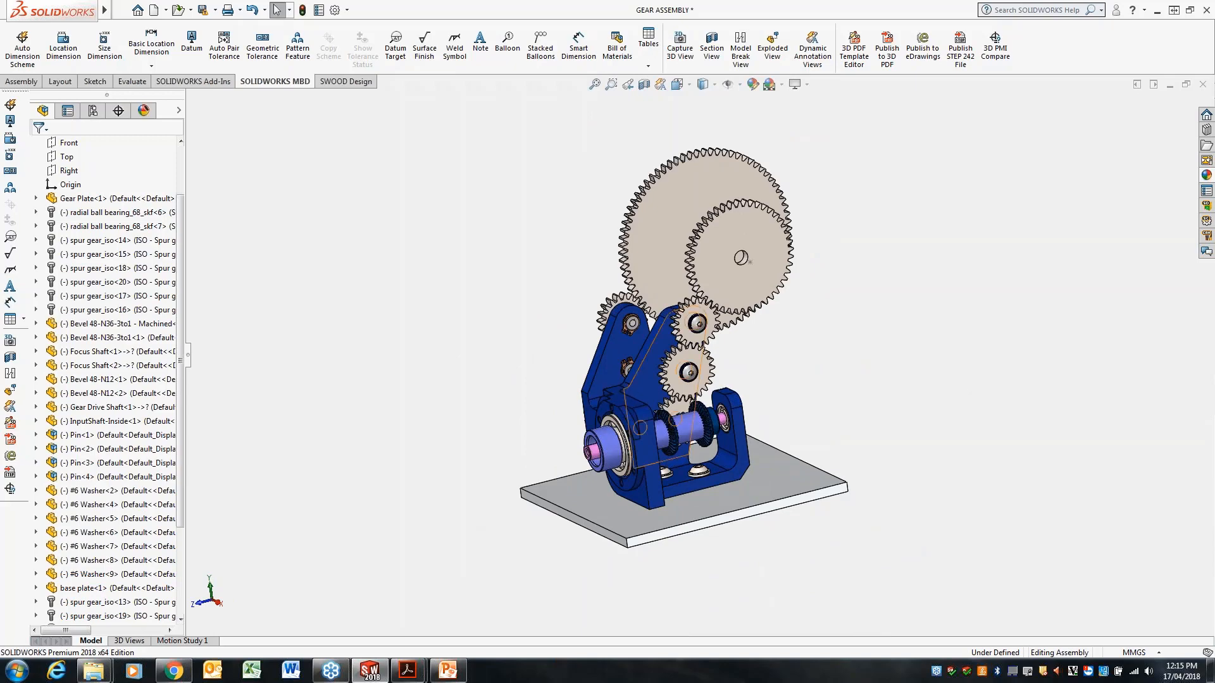
right_click(641, 387)
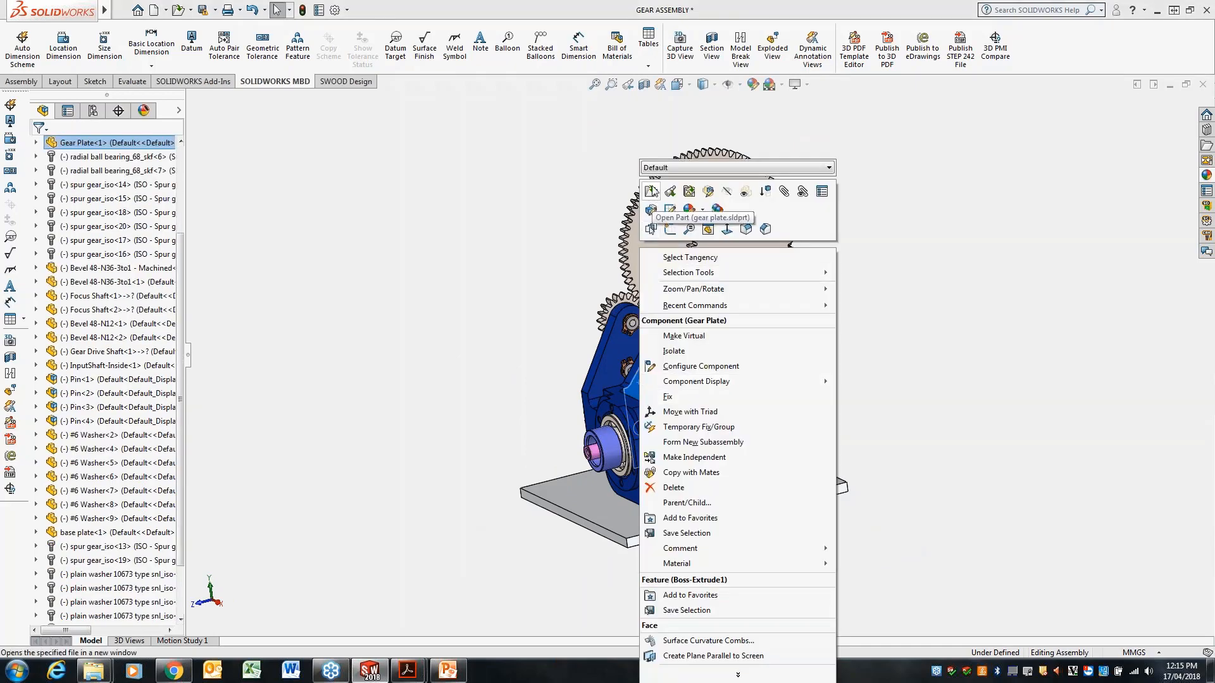
left_click(652, 191)
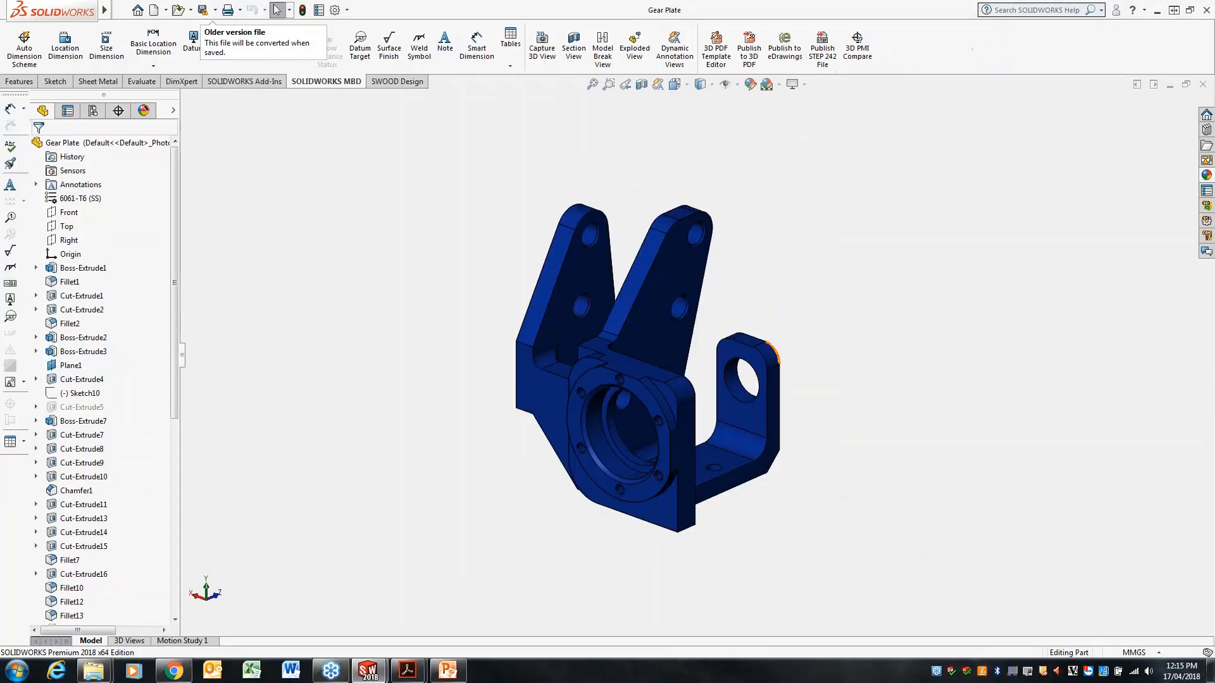
Examine the Gear Plate part from several angles, including its flange bore, arm holes and underside
scroll(833, 312, "down", 2)
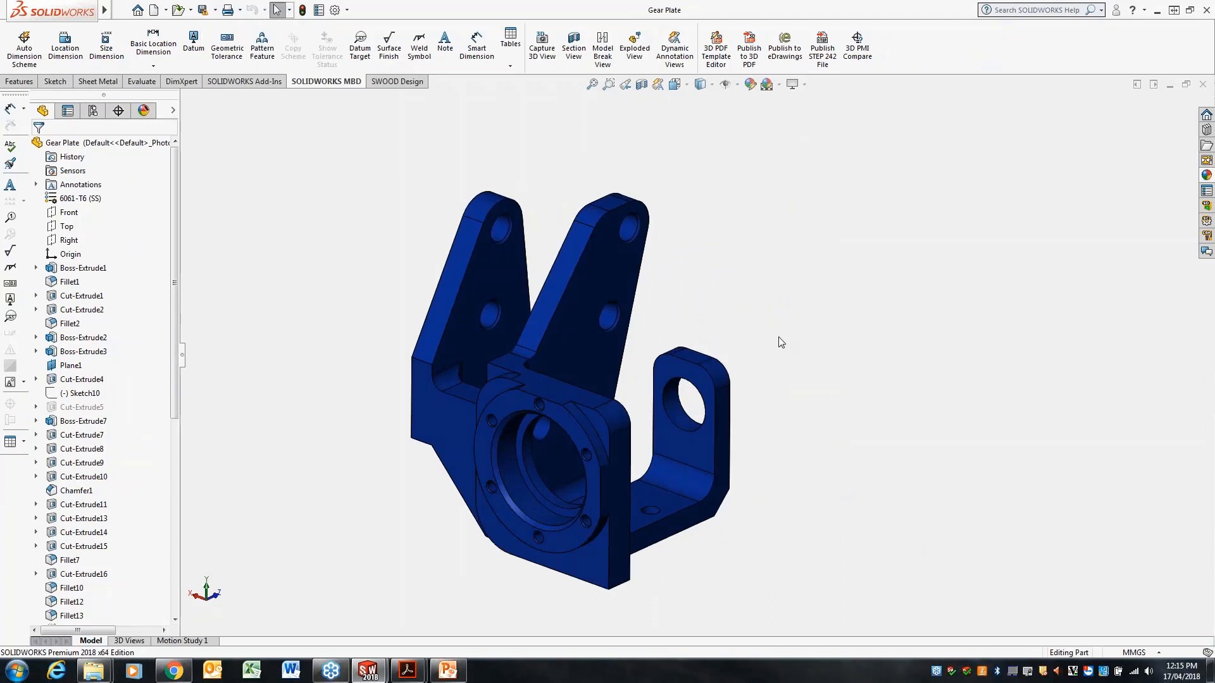
scroll(796, 339, "up", 2)
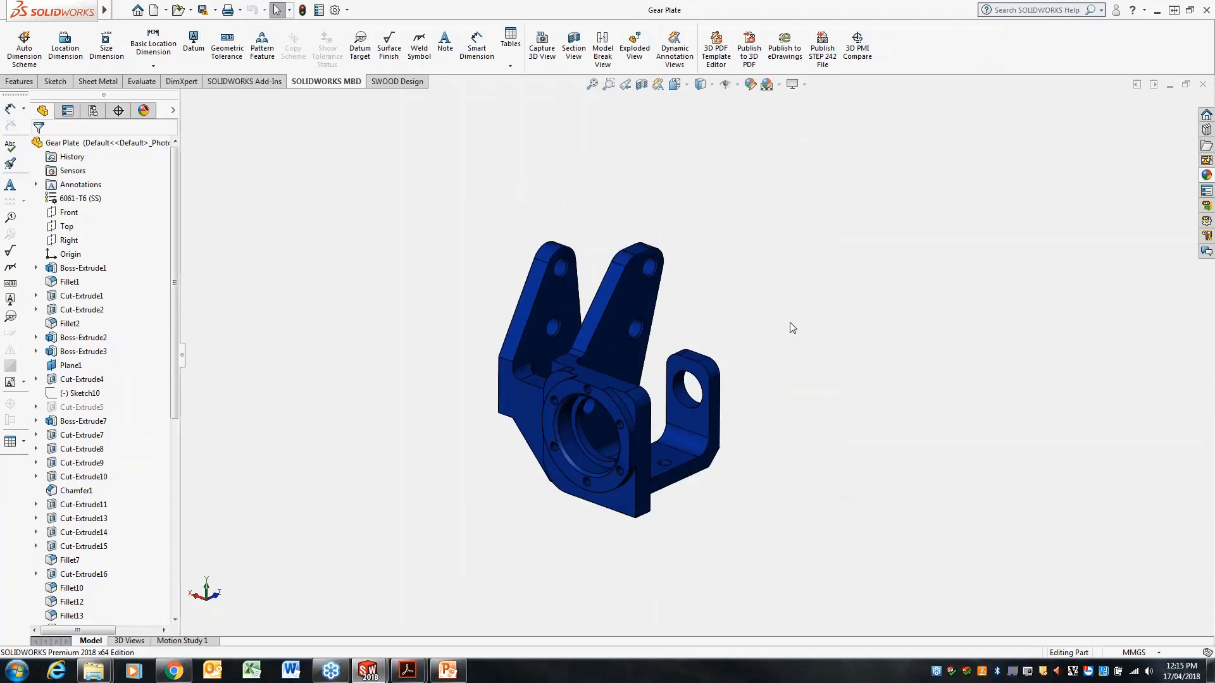
middle_click_drag(791, 327, 784, 271)
scroll(723, 272, "down", 2)
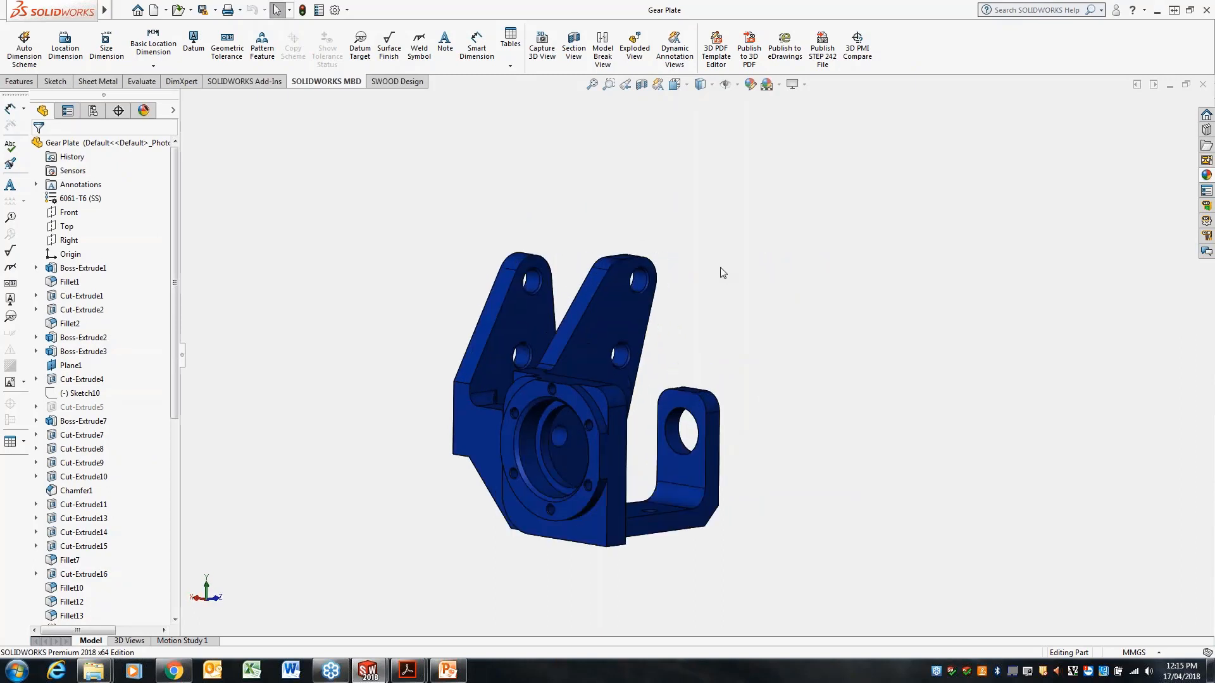
scroll(723, 273, "up", 1)
scroll(781, 296, "up", 1)
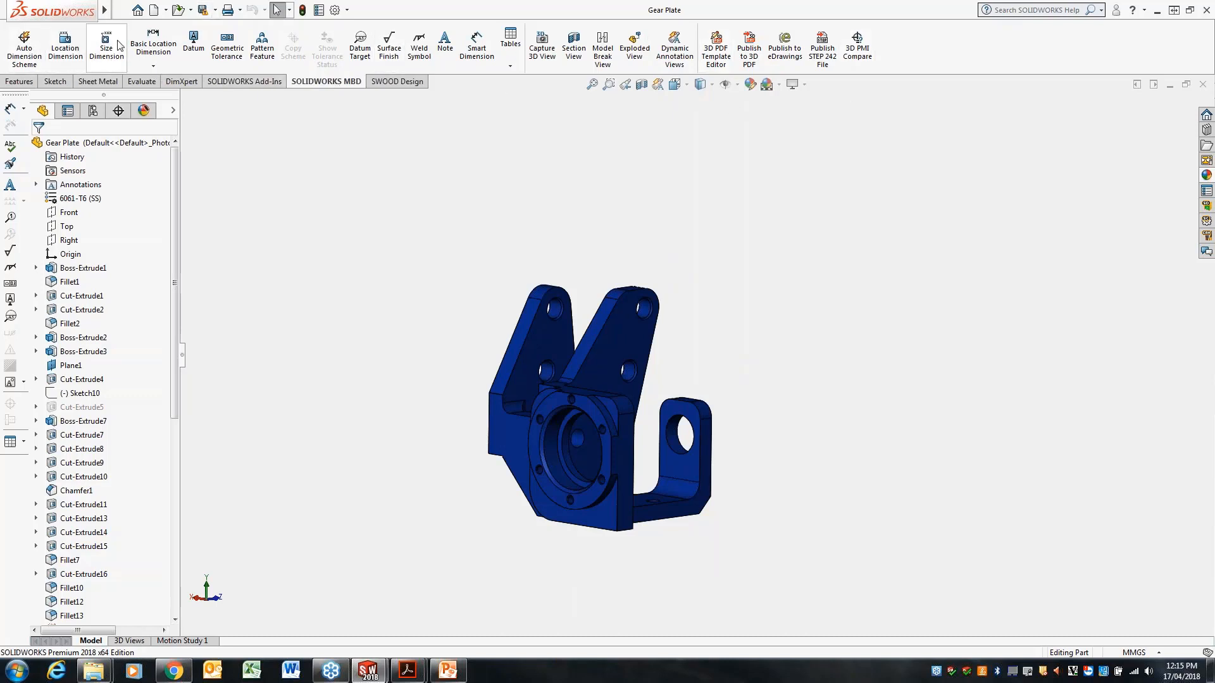
scroll(469, 272, "down", 1)
scroll(465, 271, "up", 1)
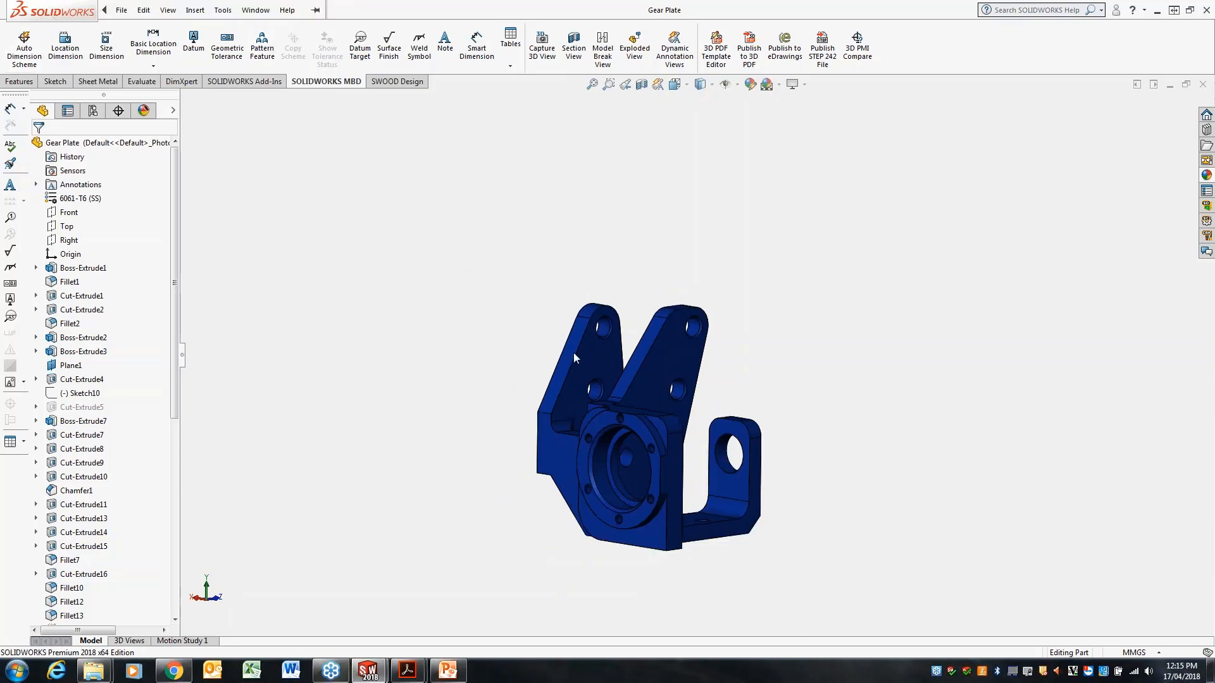
scroll(764, 606, "down", 1)
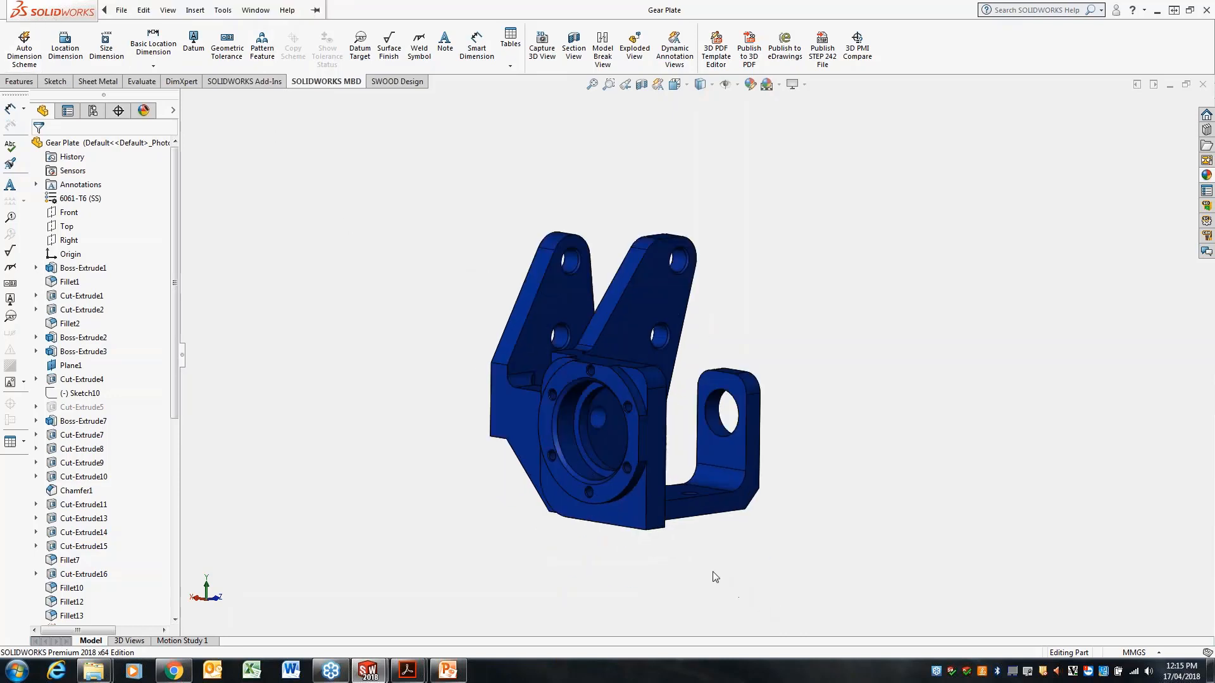
middle_click_drag(713, 572, 749, 491)
scroll(845, 453, "down", 1)
middle_click_drag(838, 455, 734, 468)
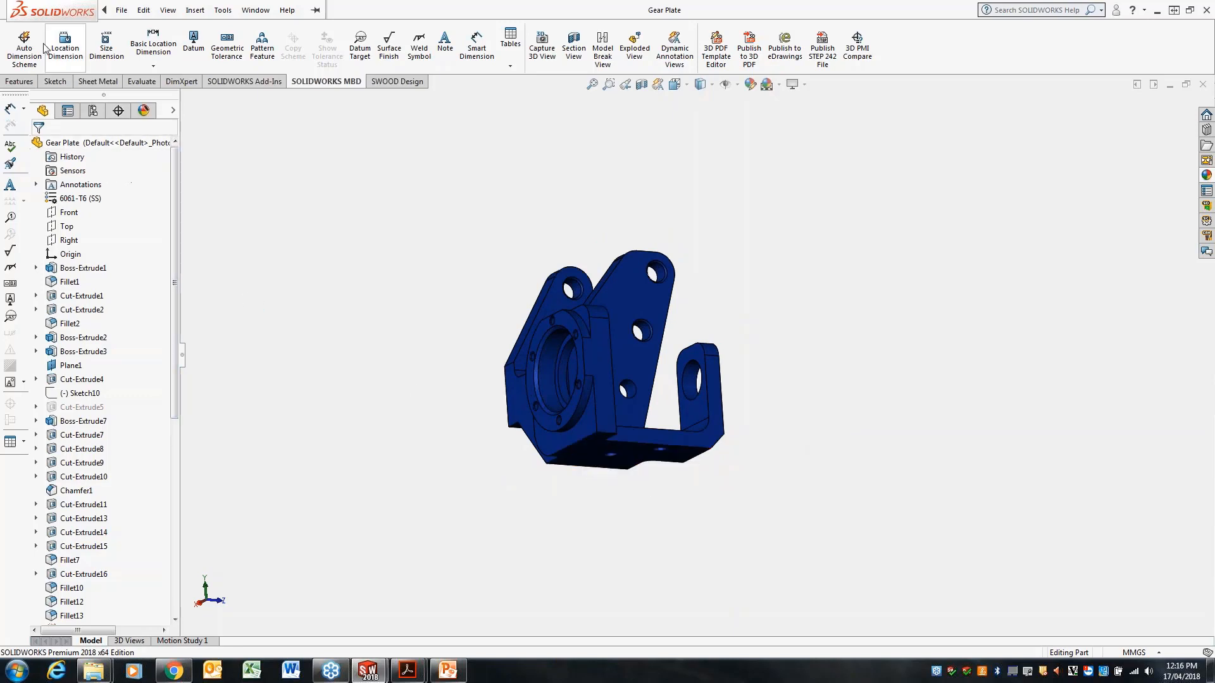
Start an automatic dimension scheme for the prismatic part, using geometric tolerancing and linear pattern dimensioning
left_click(25, 45)
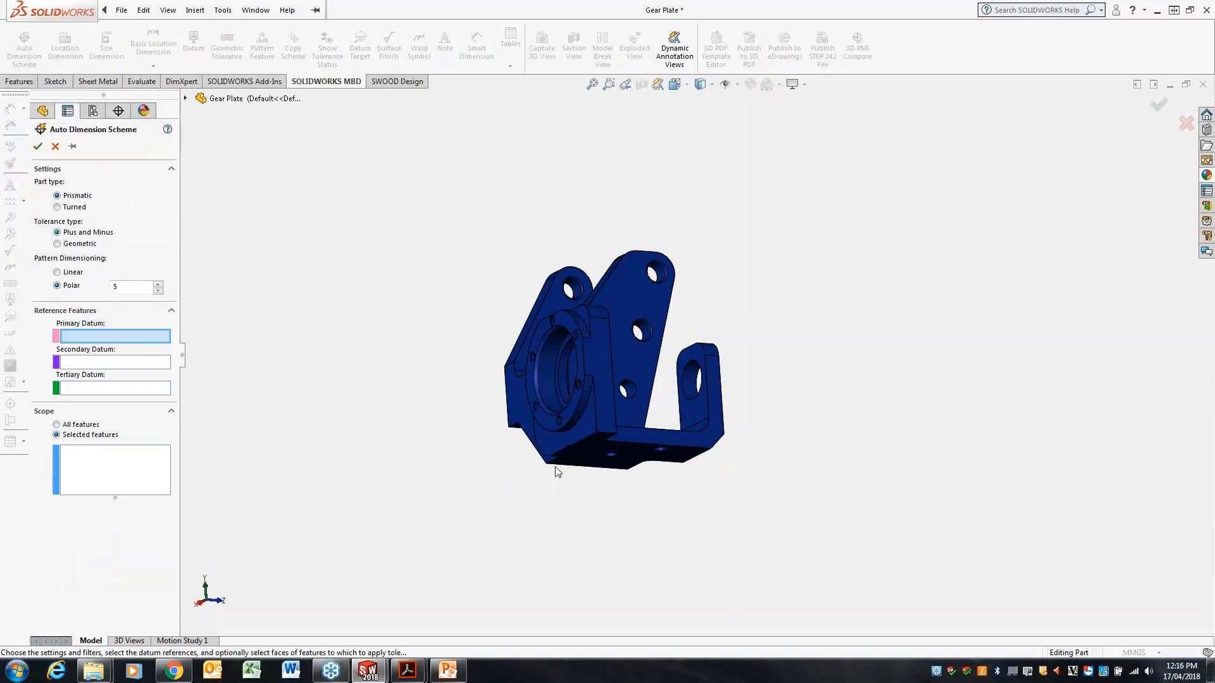
scroll(494, 443, "down", 2)
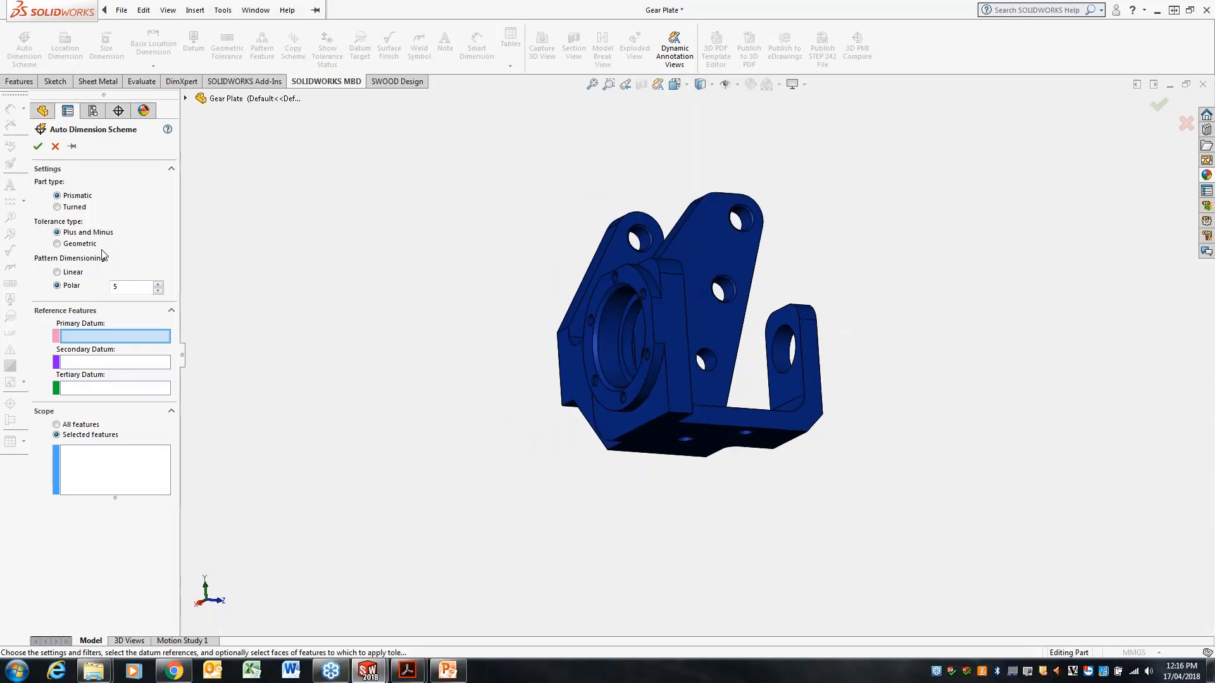
left_click(62, 244)
left_click(58, 272)
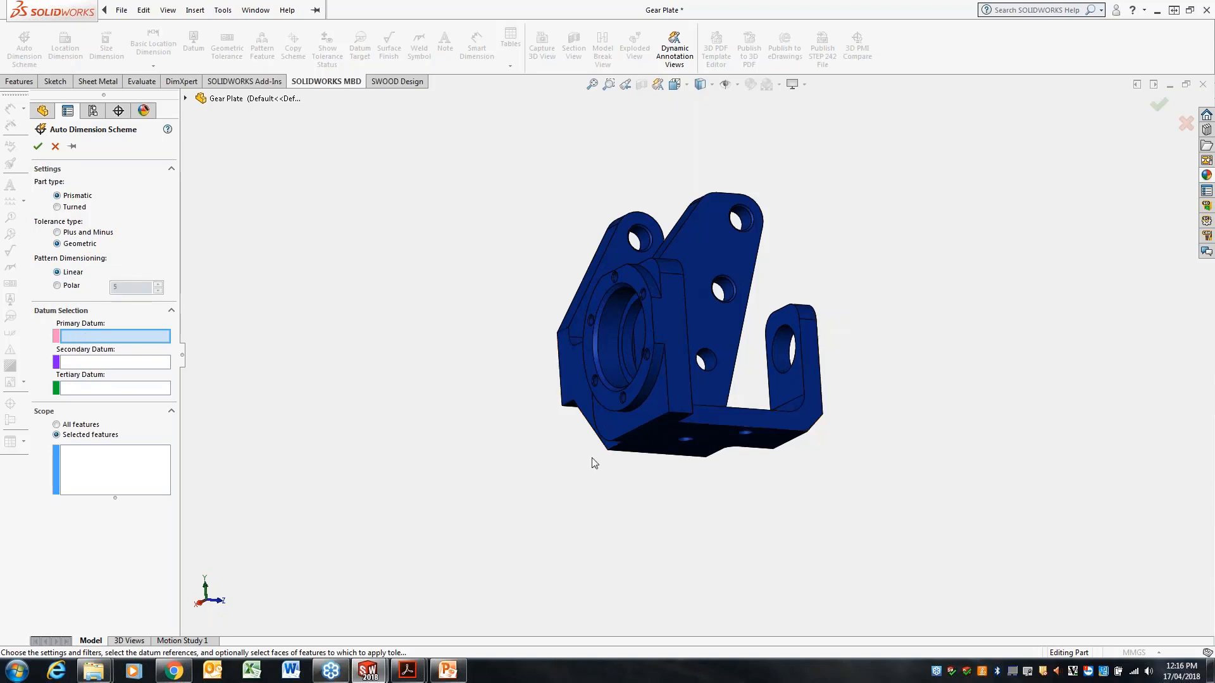
Set the plate's flat underside as the primary datum and the large flange bore as the secondary datum
middle_click_drag(593, 463, 640, 468)
left_click(669, 414)
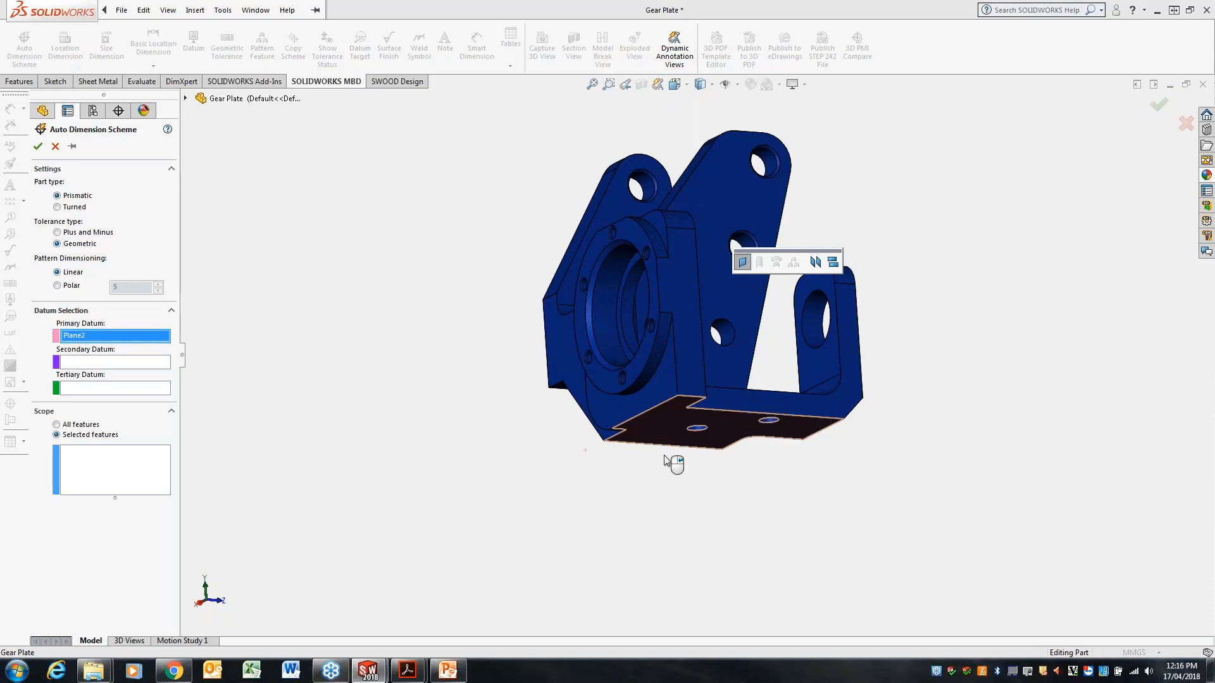
left_click(83, 362)
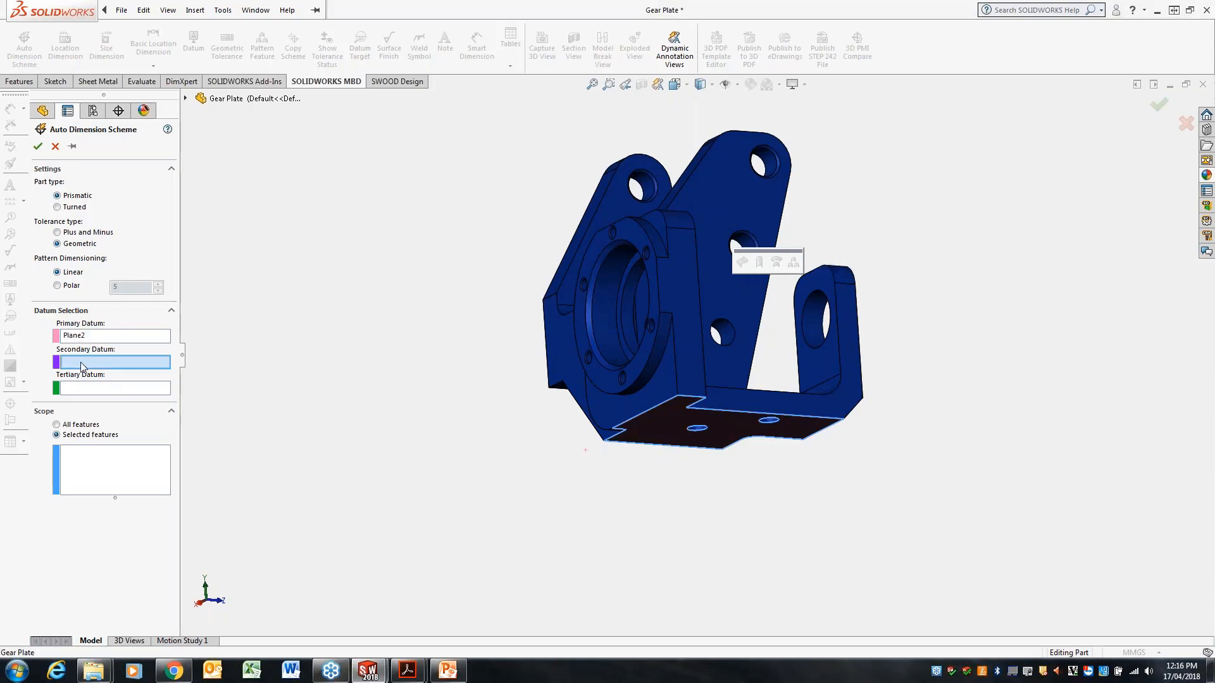
scroll(608, 324, "up", 2)
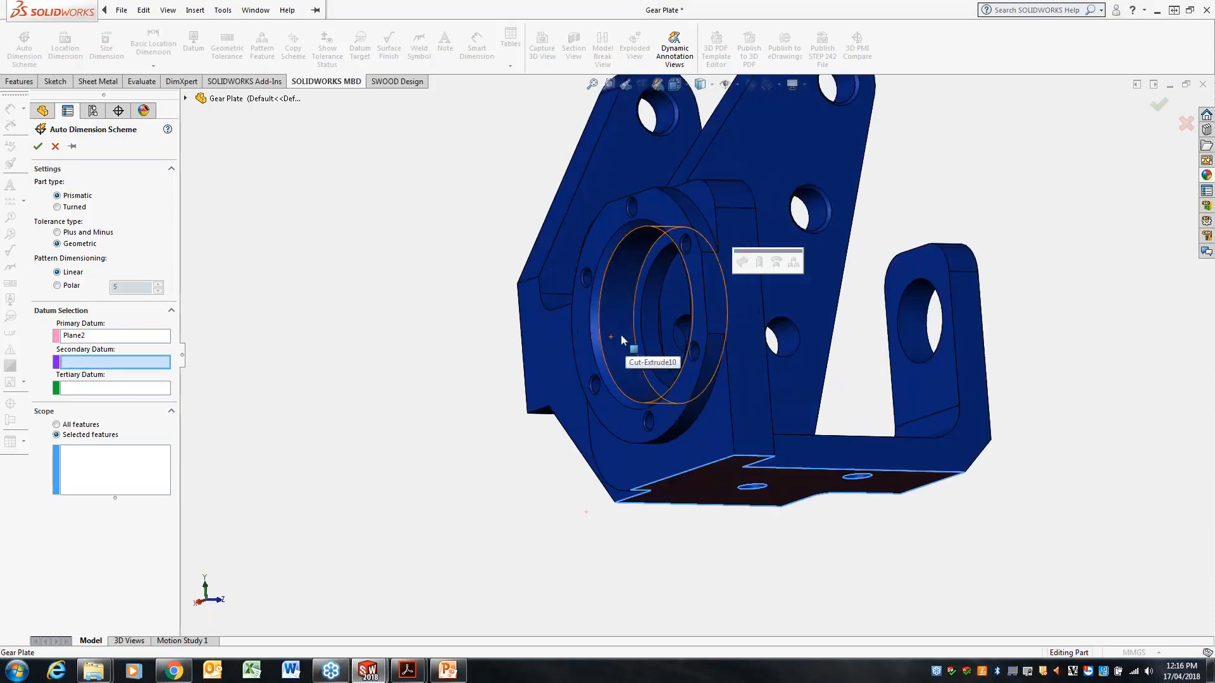
left_click(621, 333)
key("z")
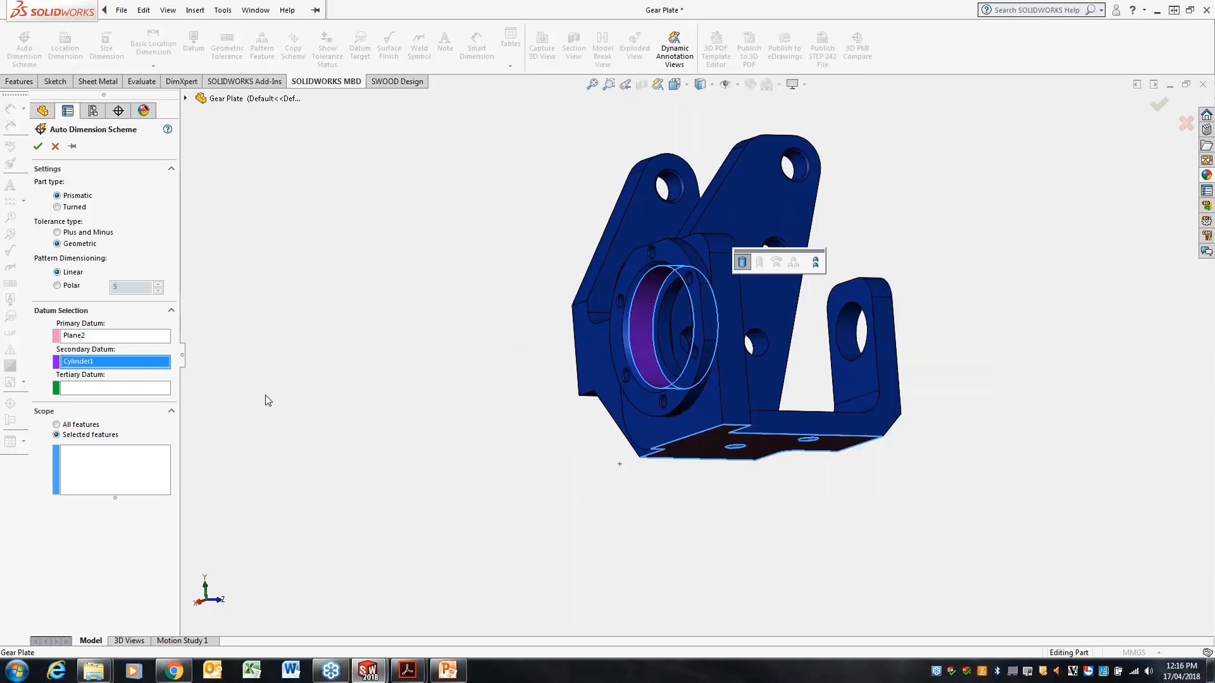
Set the pattern of lower holes through the two arms as the tertiary datum
left_click(91, 387)
scroll(727, 358, "up", 1)
middle_click_drag(740, 373, 687, 415)
scroll(709, 367, "down", 1)
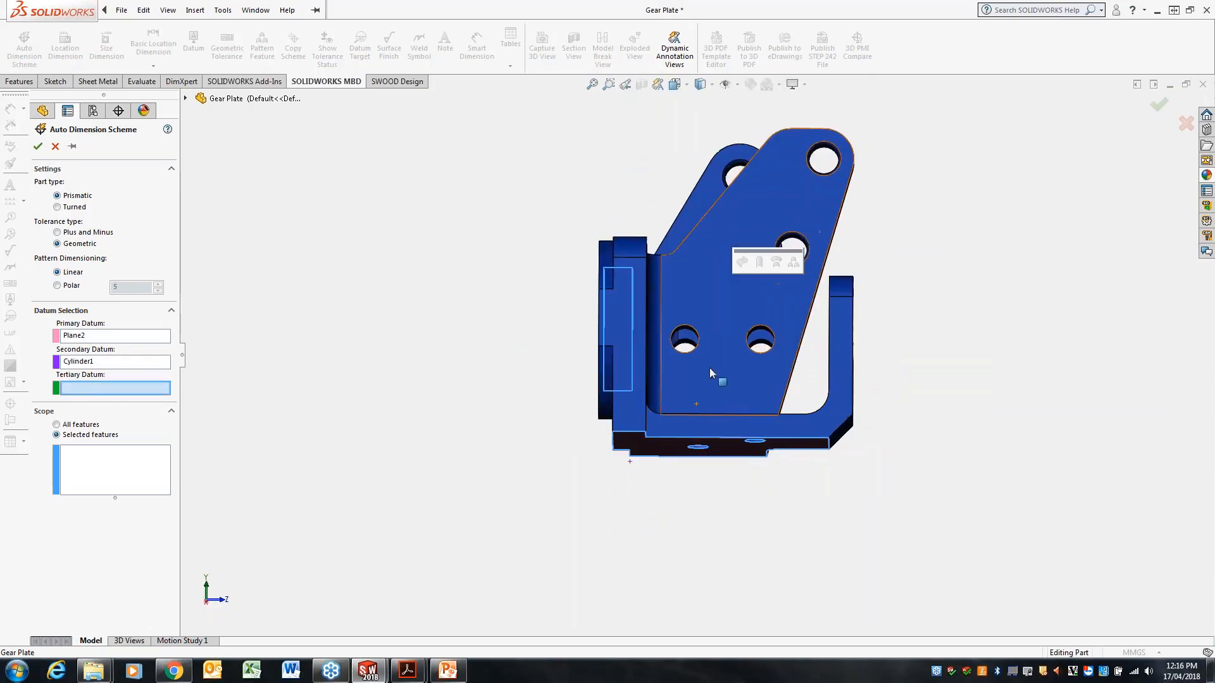
middle_click_drag(709, 367, 696, 361)
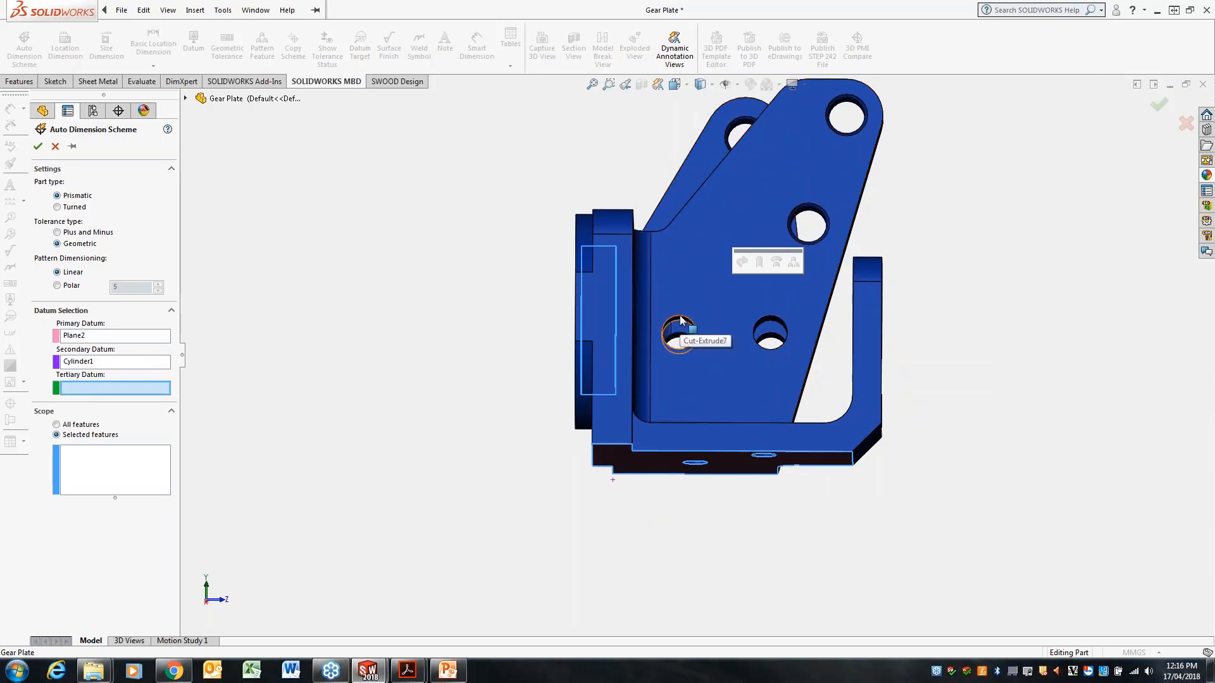
left_click(680, 321)
middle_click_drag(958, 344, 886, 365)
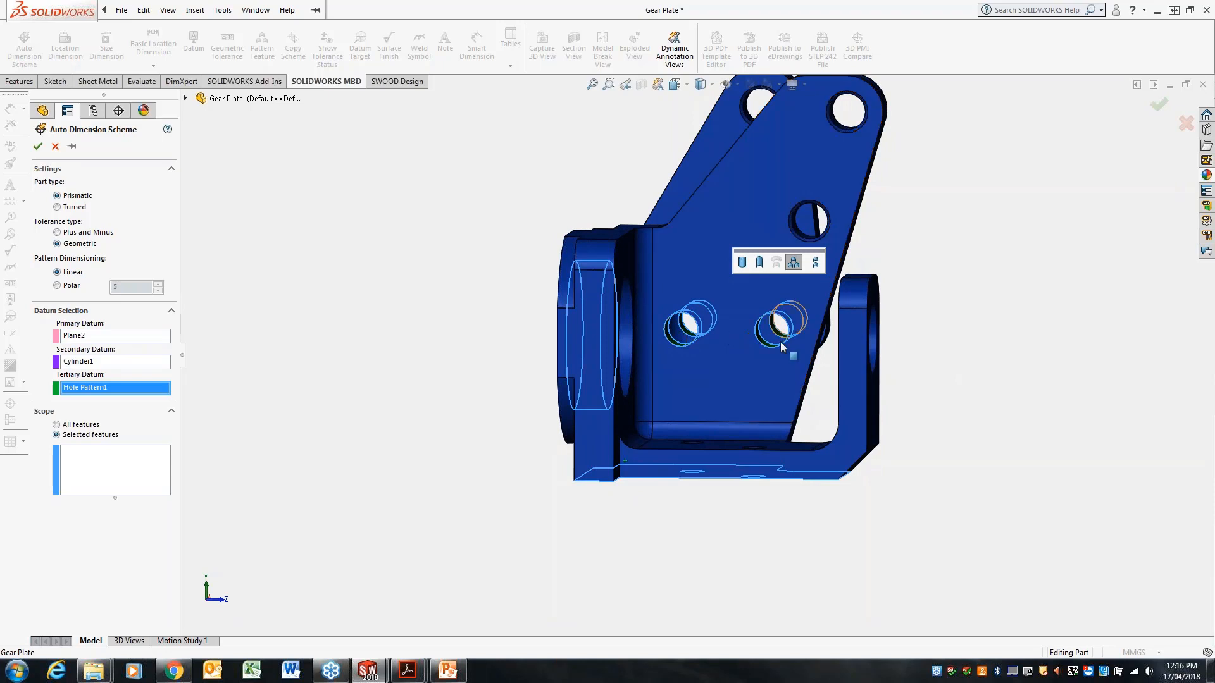
mouse_move(380, 358)
middle_mouse_down()
mouse_move(399, 350)
mouse_move(388, 343)
middle_mouse_up()
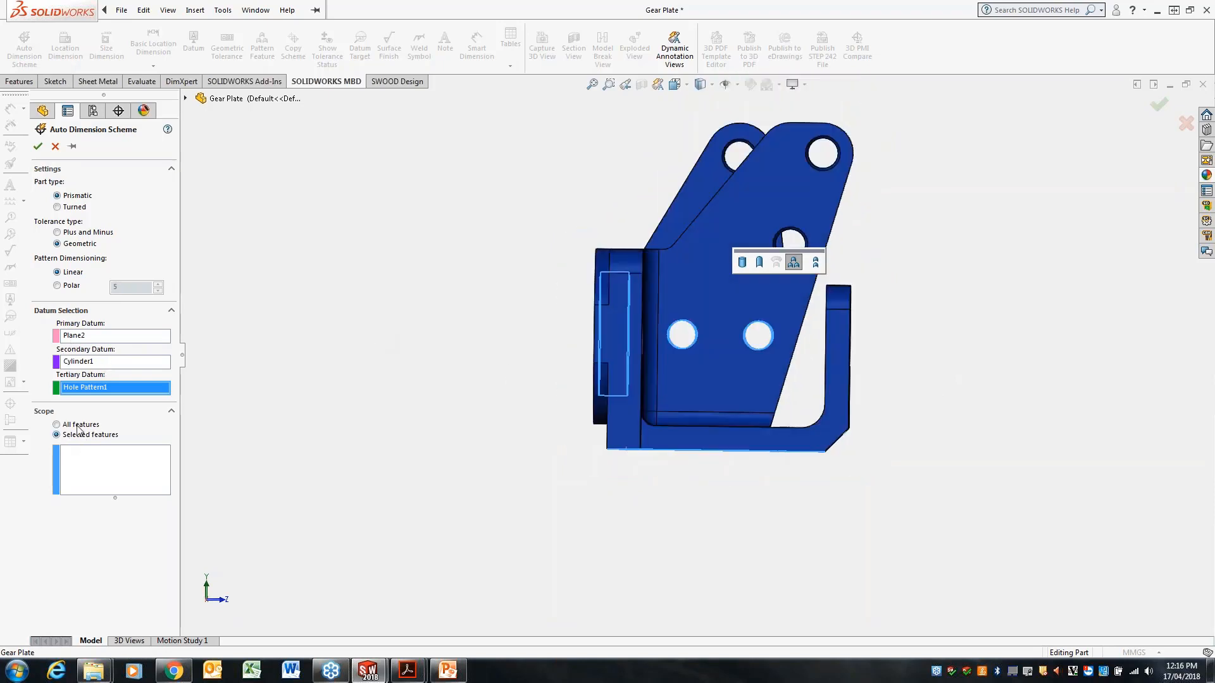
Scope the scheme to the base's two-hole pattern and the hole in the short upright lug, and generate the dimensions
left_click(91, 467)
middle_click_drag(499, 433, 664, 412)
scroll(876, 430, "down", 3)
middle_click_drag(876, 430, 734, 399)
left_click(730, 397)
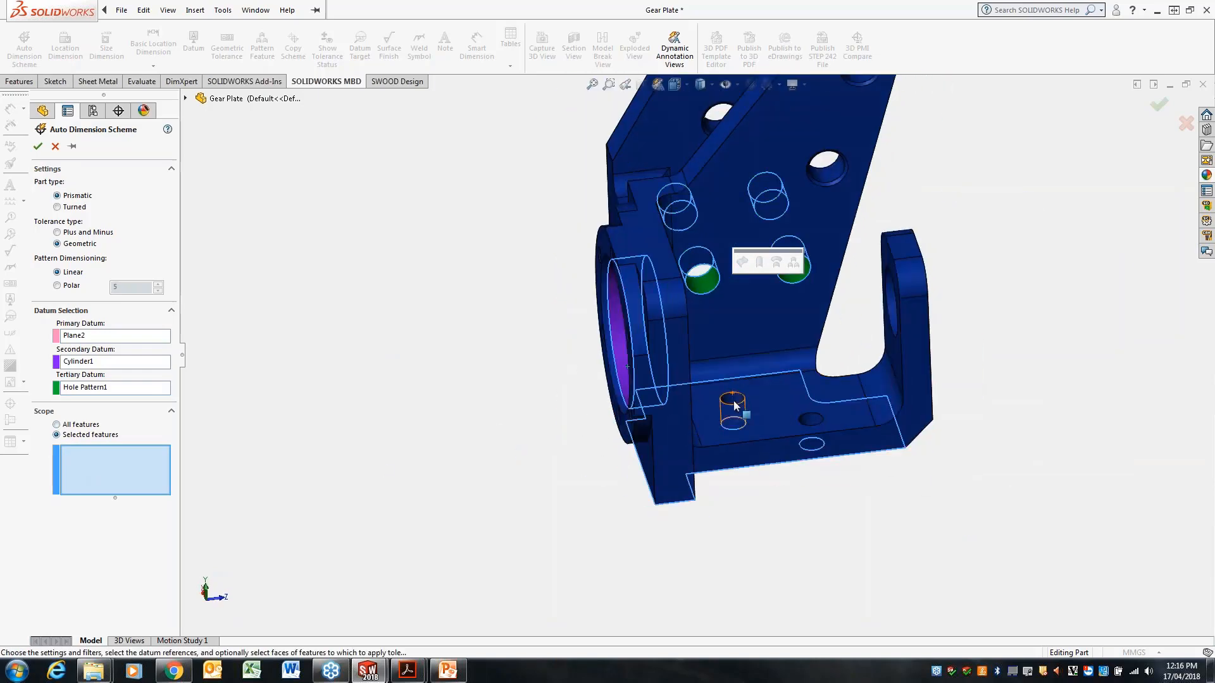
middle_click_drag(927, 521, 839, 300)
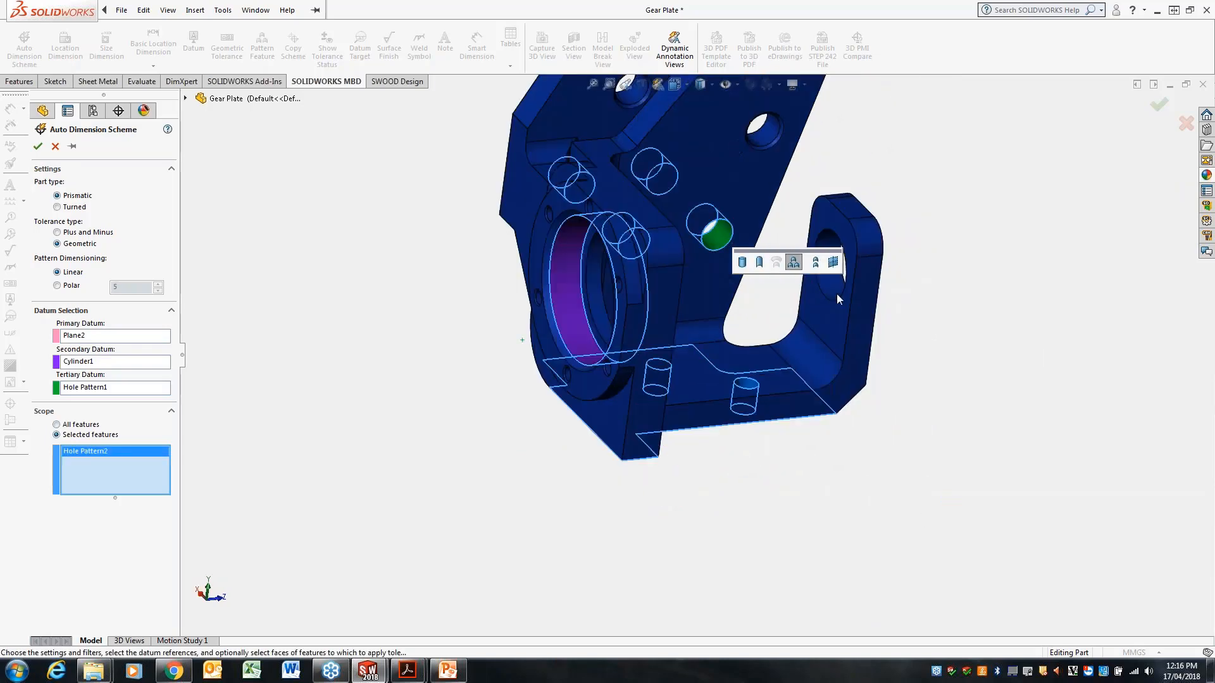
left_click(841, 297)
middle_click_drag(970, 401, 955, 399)
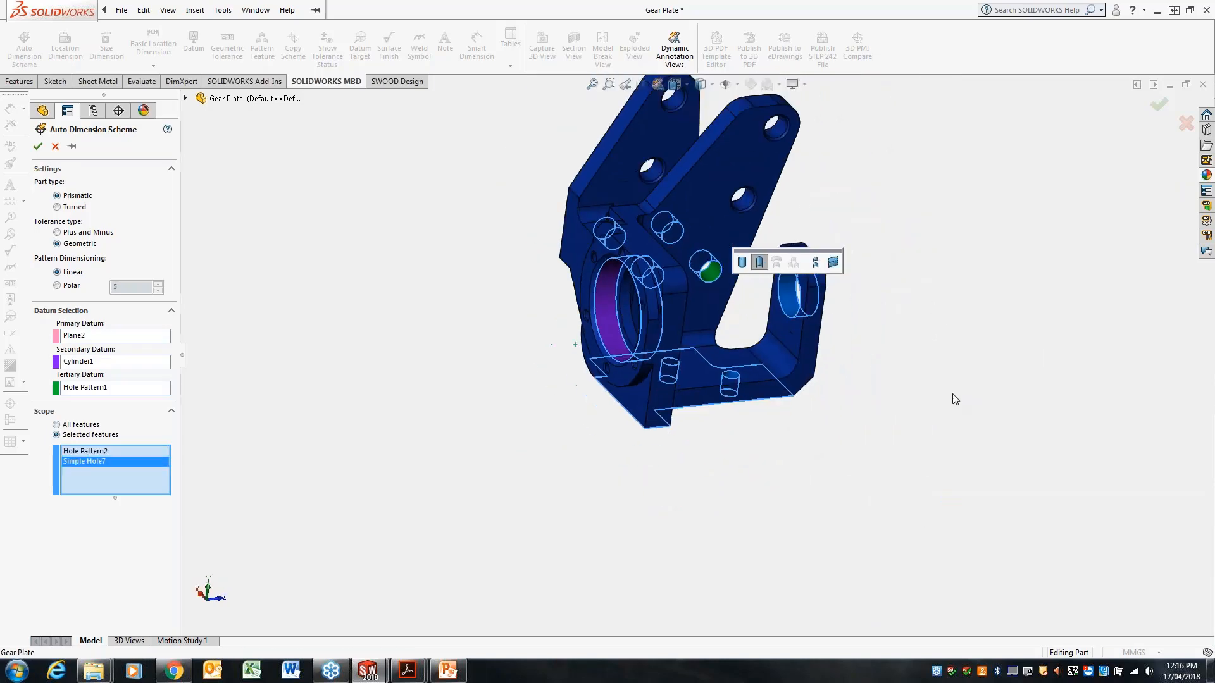
left_click(37, 147)
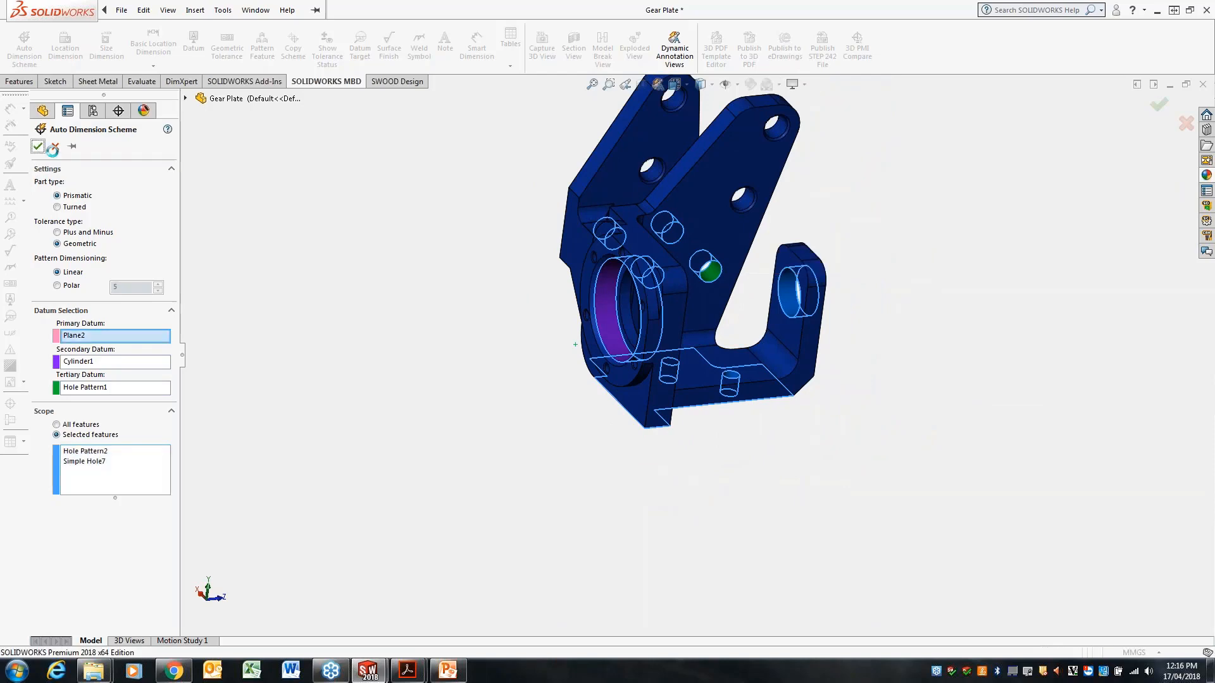
Examine the generated datums, hole diameters and geometric tolerance callouts around the Gear Plate from several angles
scroll(972, 364, "up", 1)
middle_click_drag(972, 365, 958, 344)
scroll(910, 320, "up", 4)
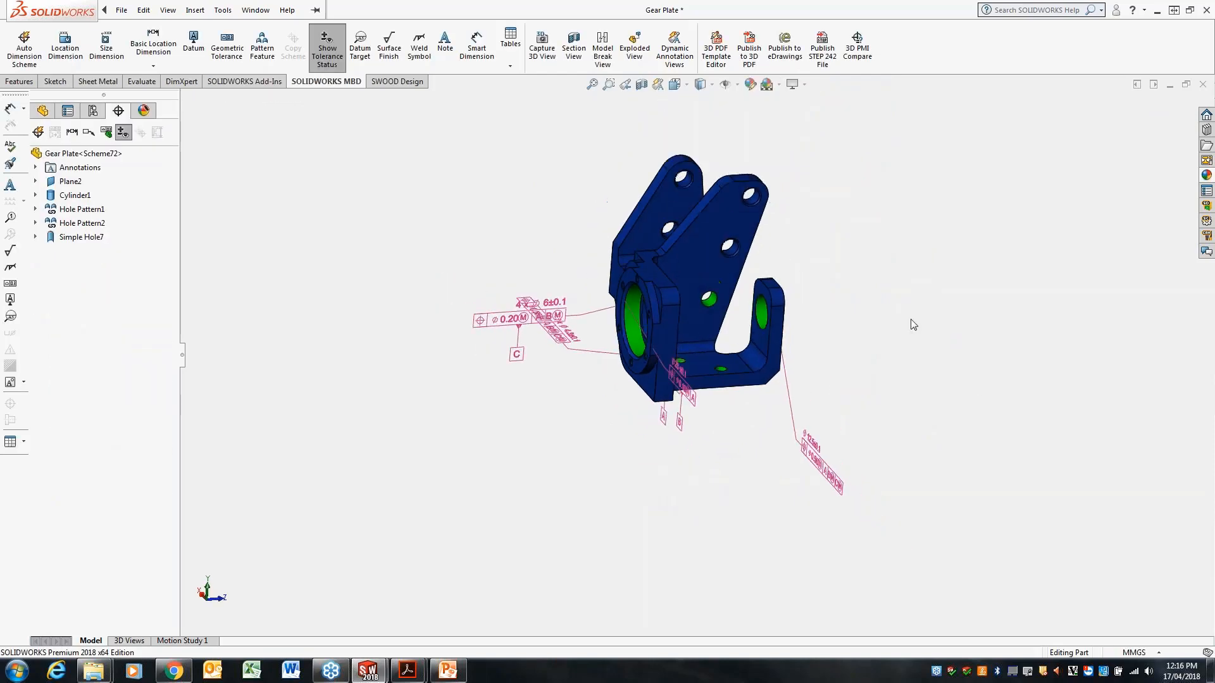
scroll(910, 320, "down", 4)
scroll(790, 339, "up", 1)
scroll(789, 343, "down", 1)
scroll(682, 287, "up", 1)
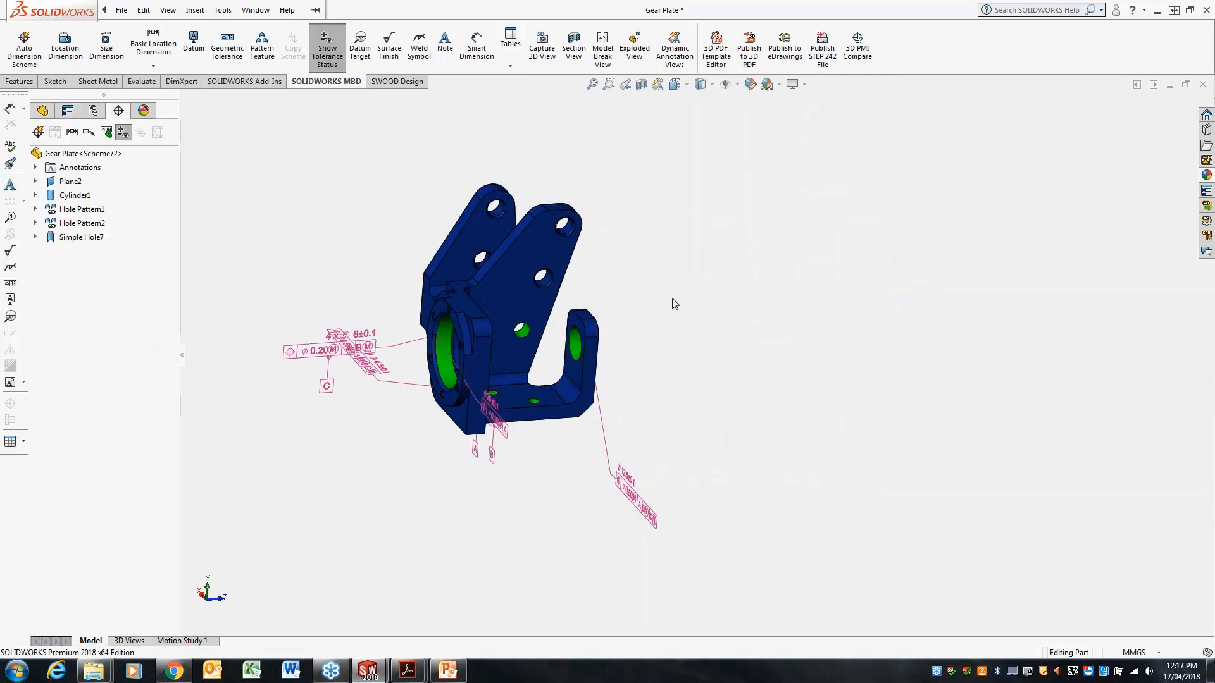
mouse_move(681, 301)
middle_mouse_down()
mouse_move(735, 274)
mouse_move(689, 263)
mouse_move(705, 257)
mouse_move(710, 274)
mouse_move(658, 279)
mouse_move(719, 365)
mouse_move(675, 352)
mouse_move(670, 333)
mouse_move(705, 320)
mouse_move(753, 355)
mouse_move(695, 294)
mouse_move(732, 257)
mouse_move(708, 222)
mouse_move(754, 322)
mouse_move(694, 342)
mouse_move(779, 322)
middle_mouse_up()
scroll(658, 280, "down", 1)
scroll(658, 280, "down", 1)
scroll(658, 286, "up", 1)
scroll(641, 340, "down", 1)
scroll(640, 342, "up", 1)
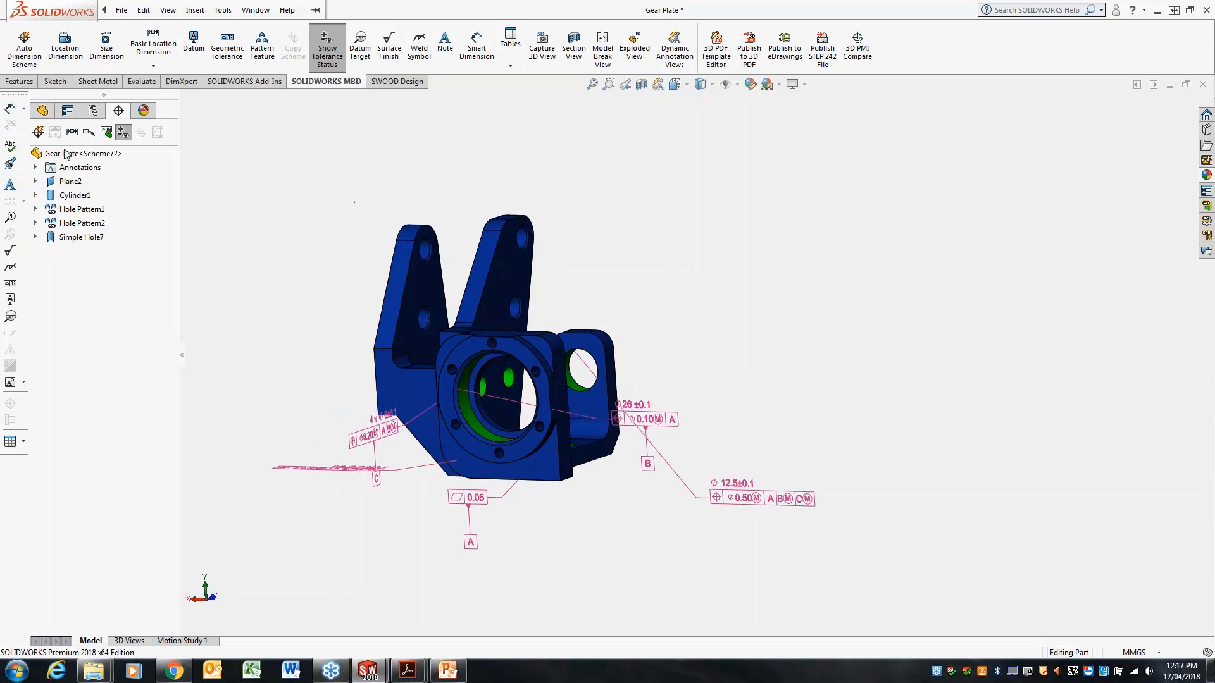
scroll(286, 272, "down", 2)
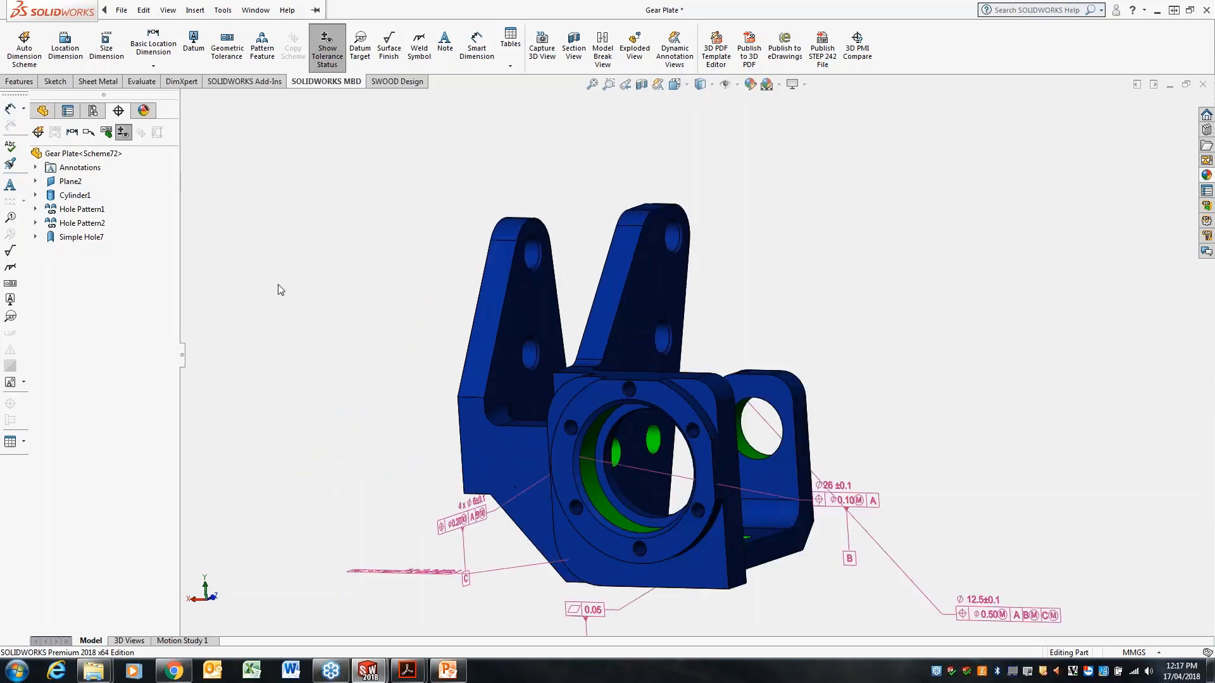
scroll(284, 292, "up", 2)
Switch the dimension scheme's tree display to annotation based and list its annotation views
right_click(88, 155)
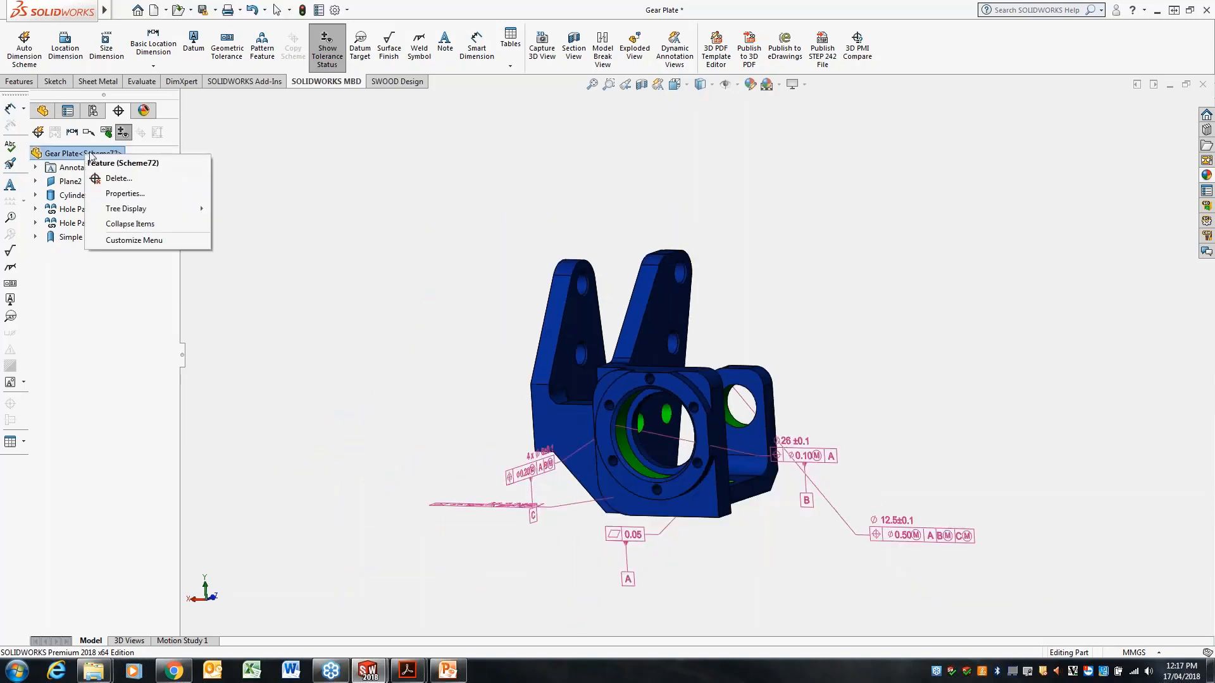
mouse_move(159, 211)
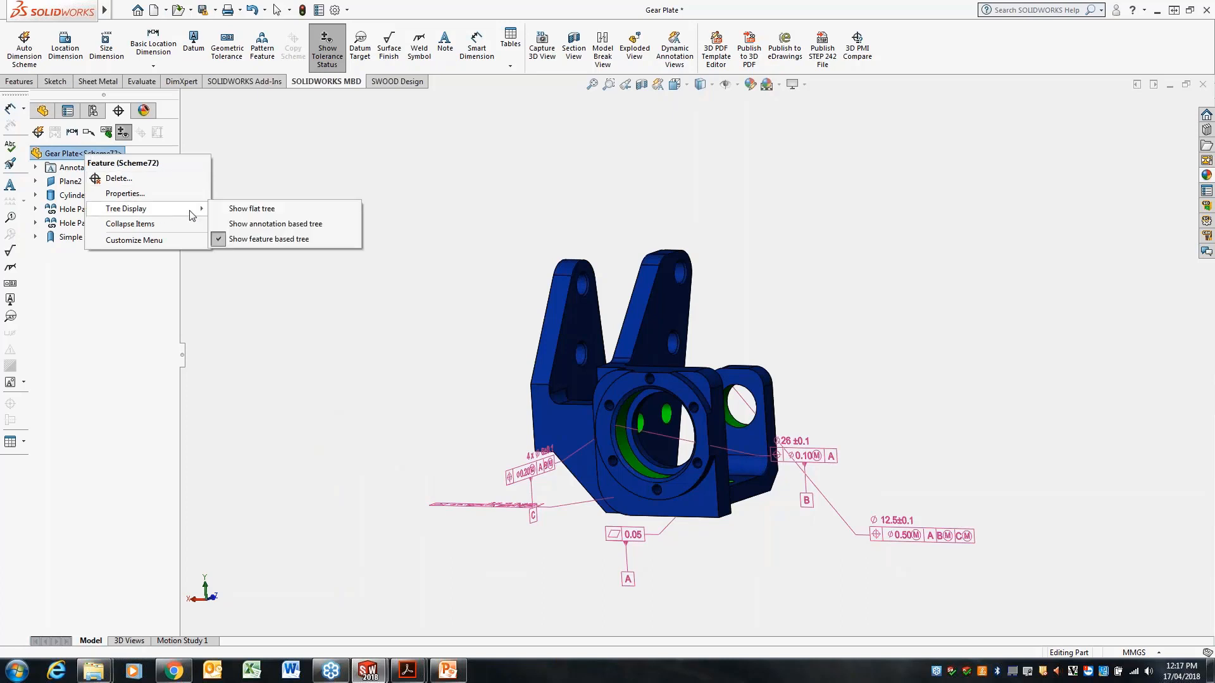
left_click(245, 224)
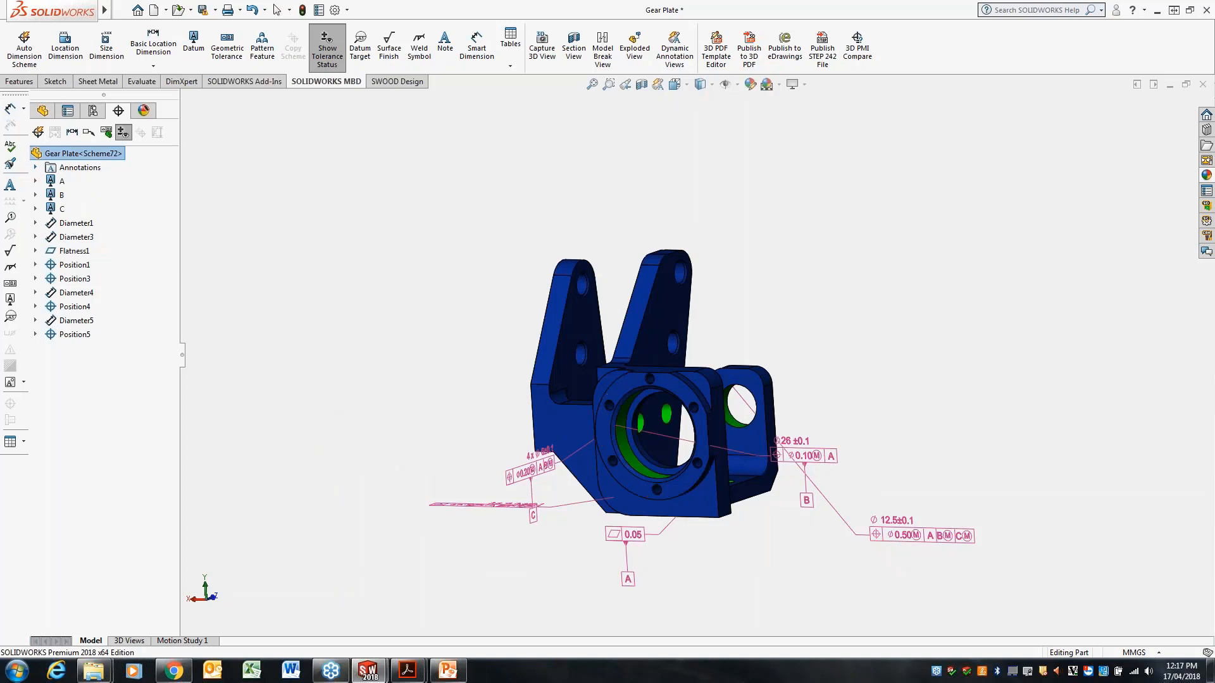
scroll(805, 531, "down", 2)
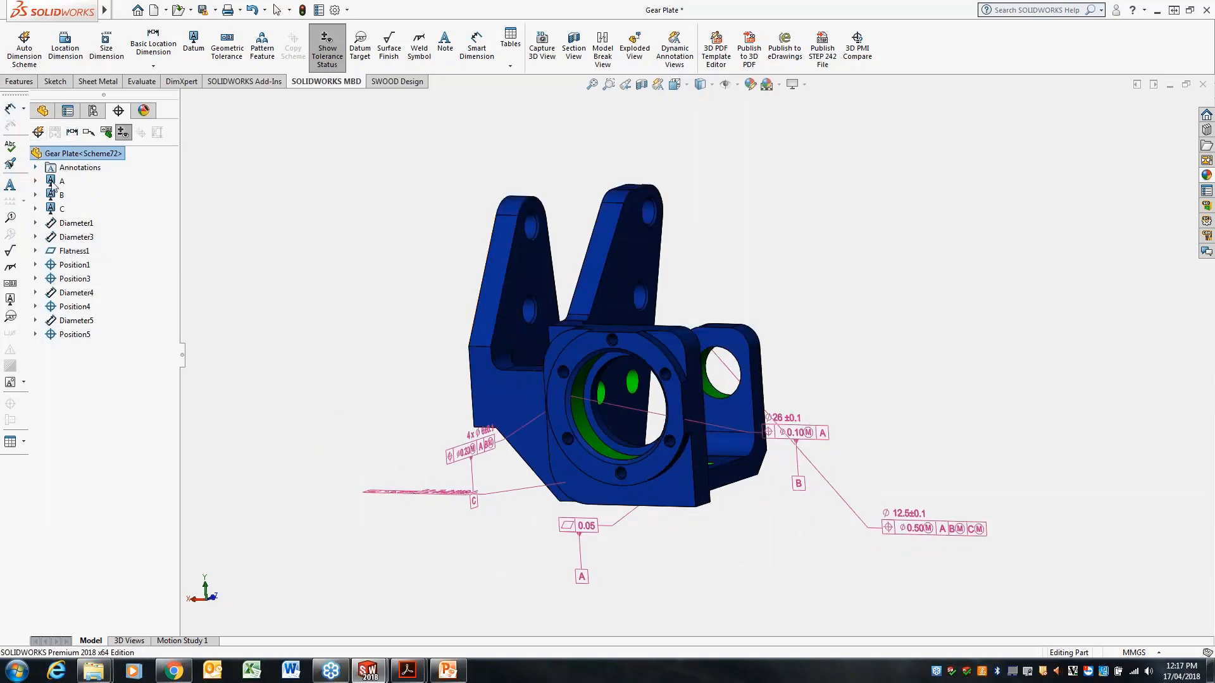
left_click(36, 167)
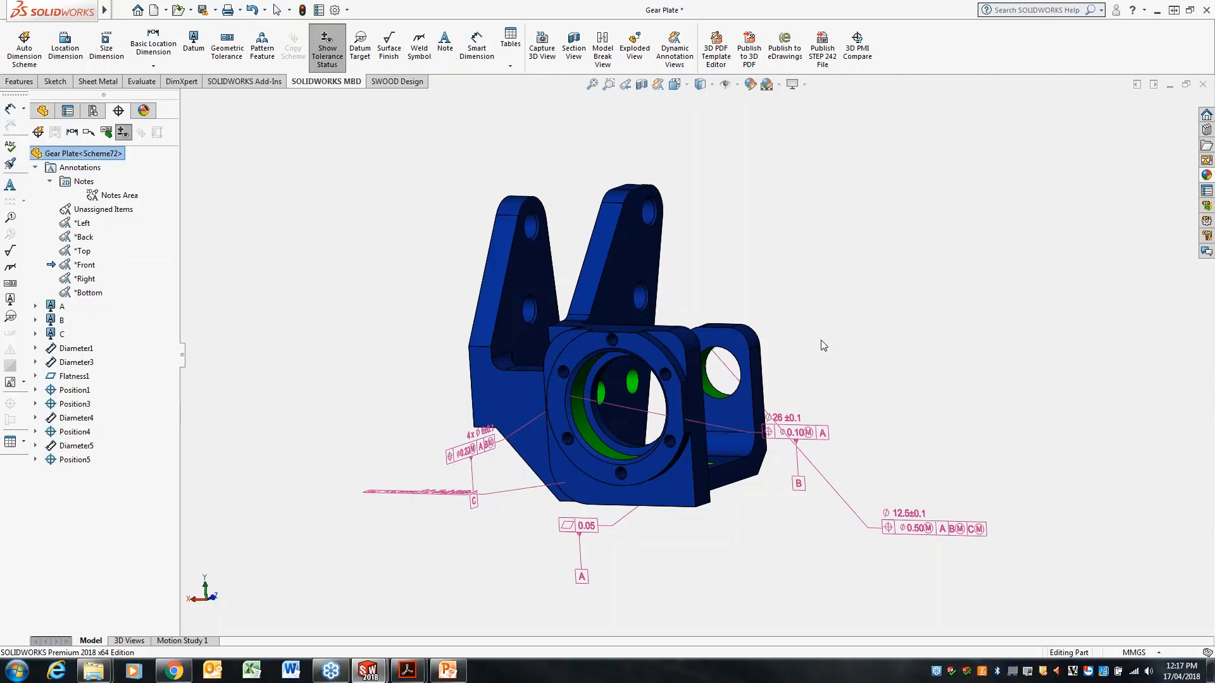
middle_click_drag(1015, 419, 980, 407)
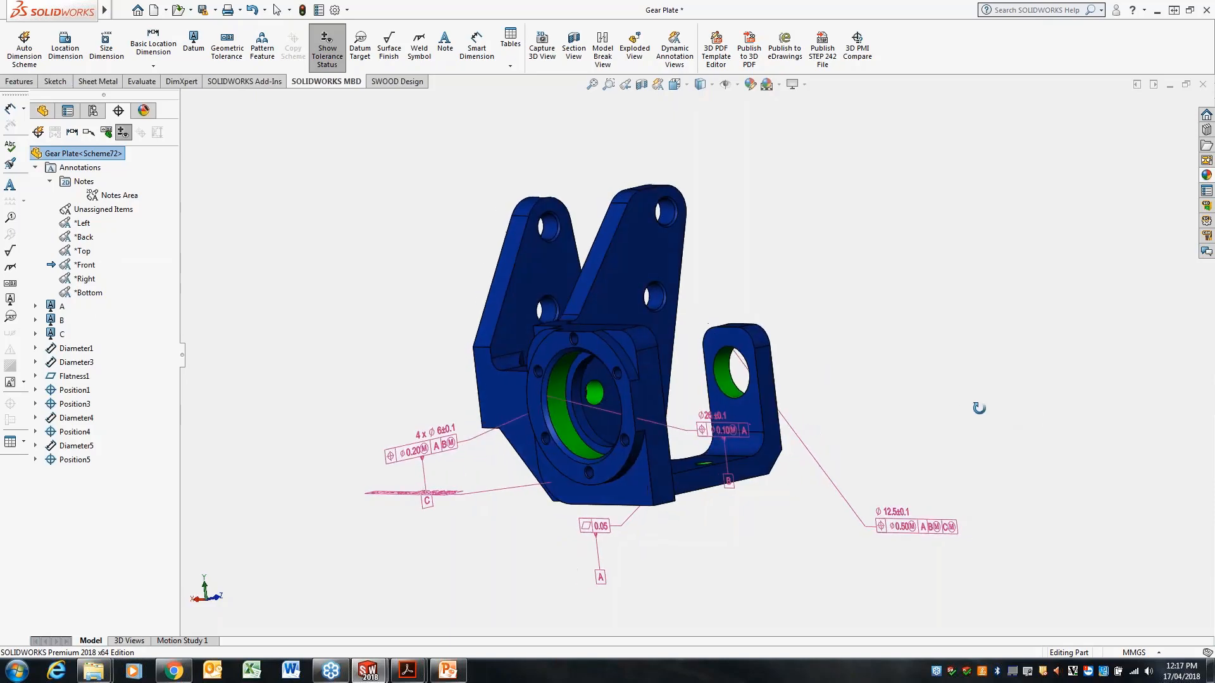
Activate and reorient to the Top annotation view, and move the 2 x Ø4.3 hole callout closer to the part
right_click(86, 256)
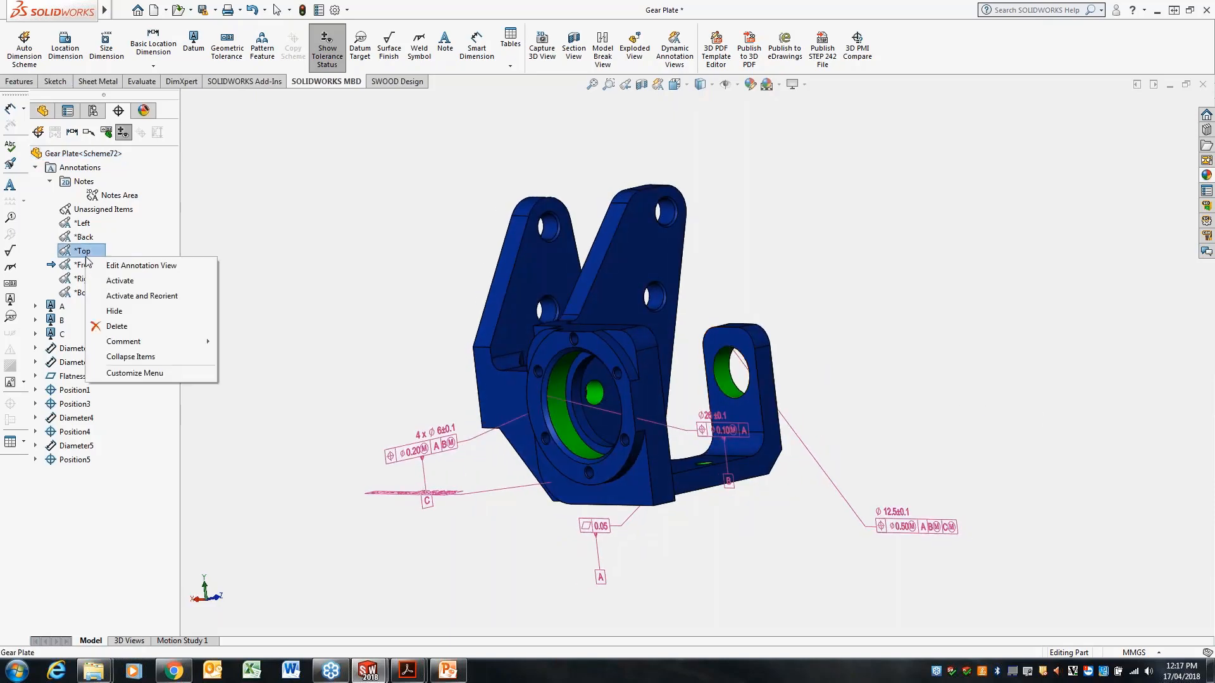
left_click(168, 297)
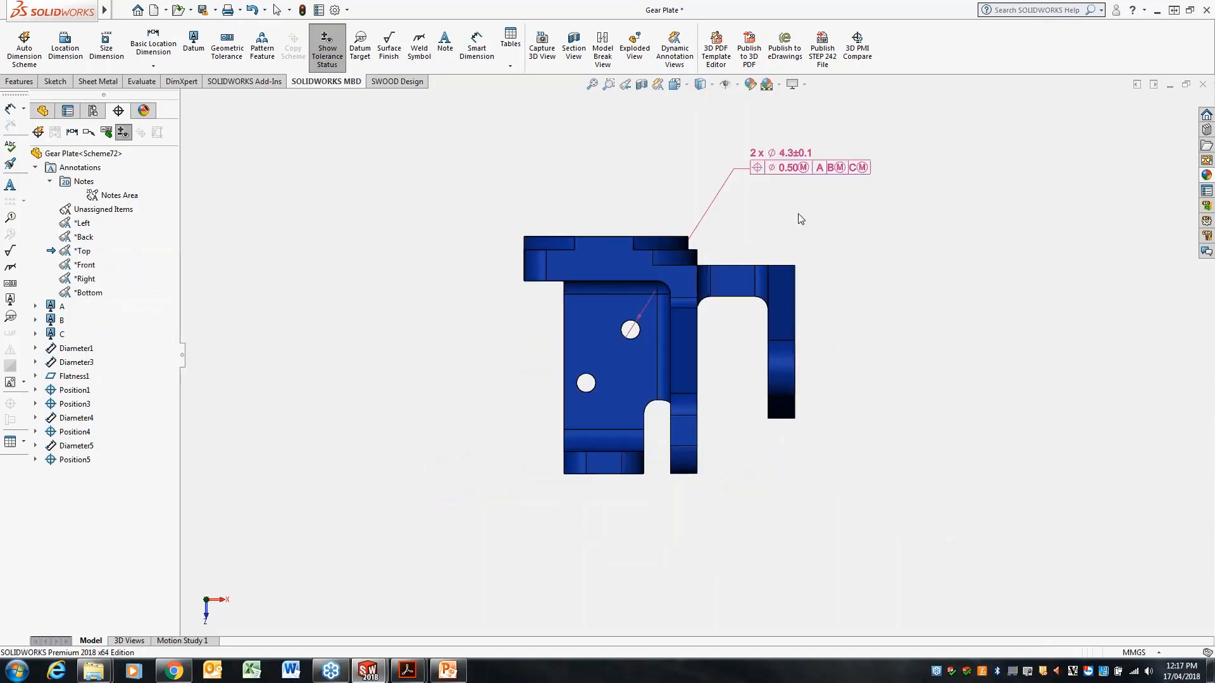
left_click_drag(791, 158, 774, 178)
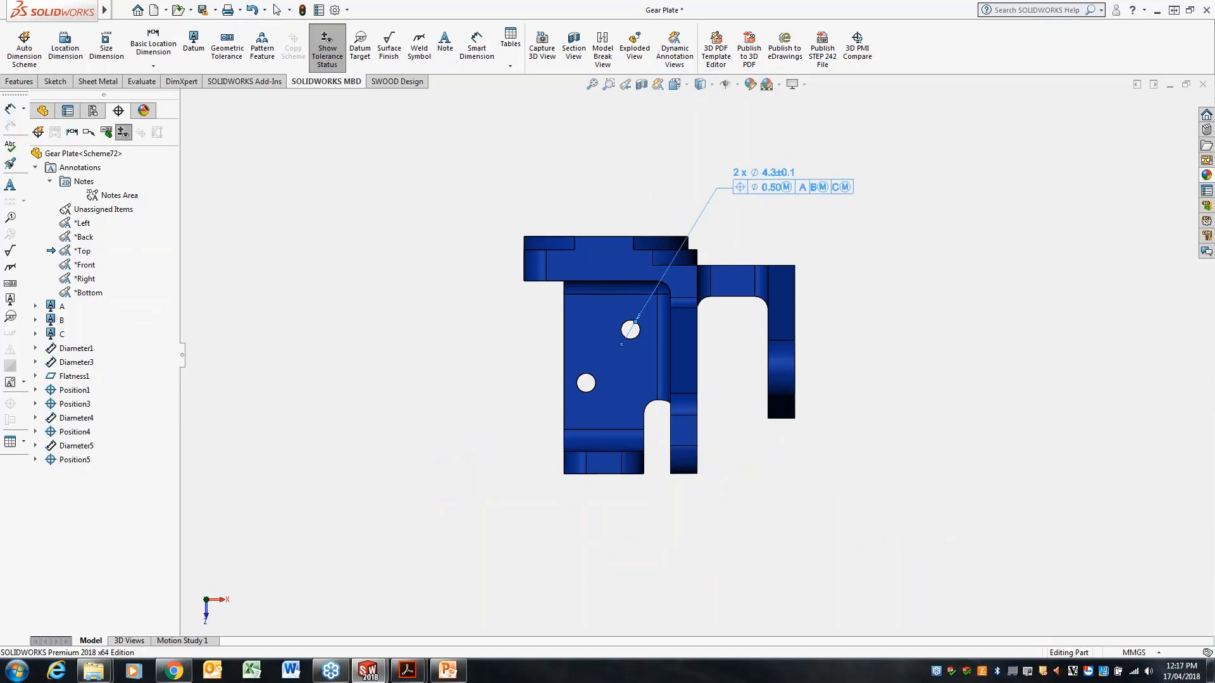
key("f")
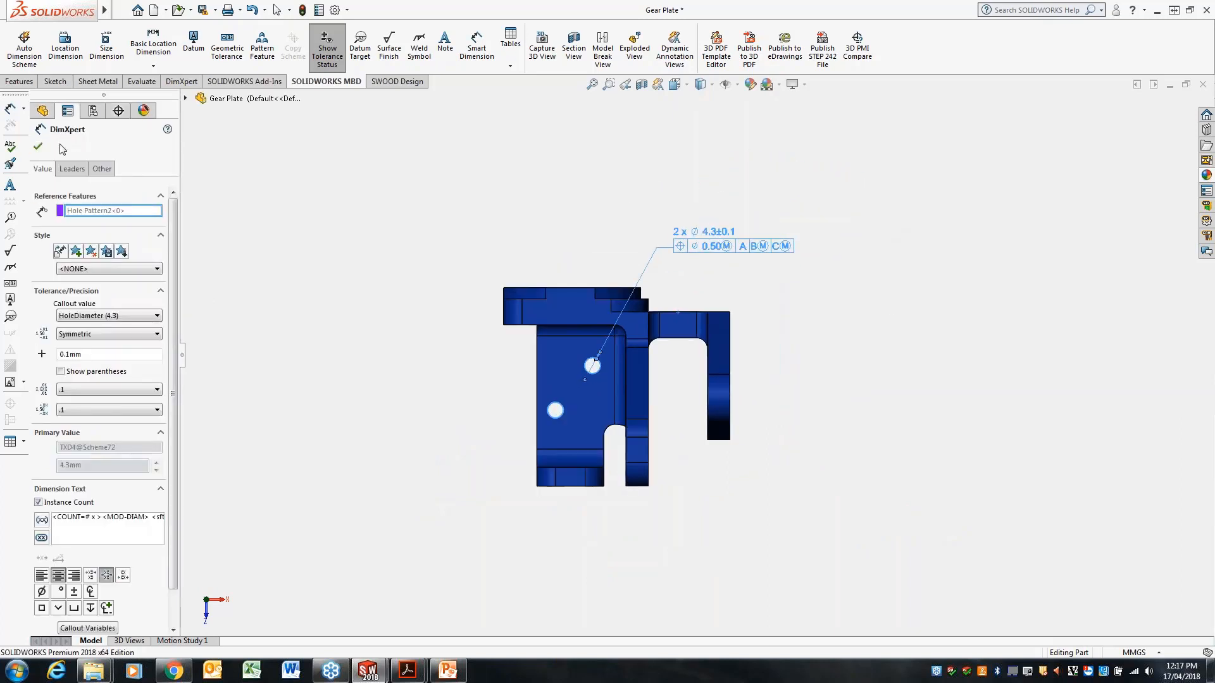
left_click(38, 146)
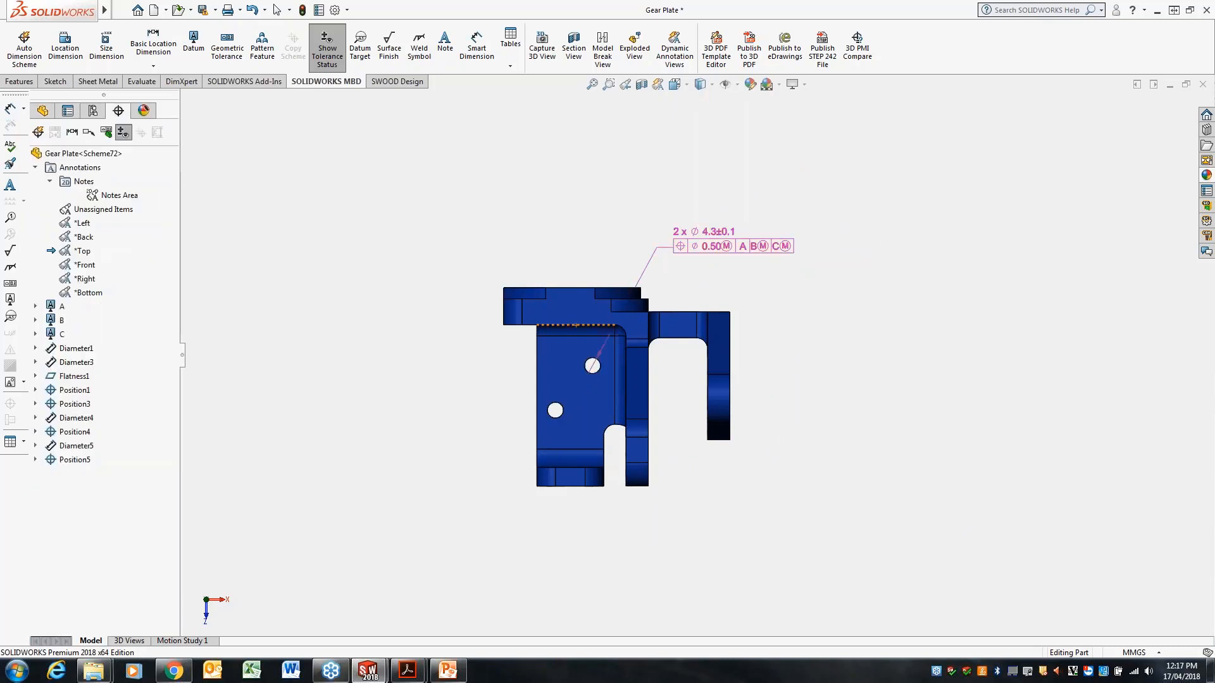
Recreate the basic dimensions for the two base holes' position tolerance and delete the 14.50 basic dimension
left_click(71, 434)
right_click(71, 461)
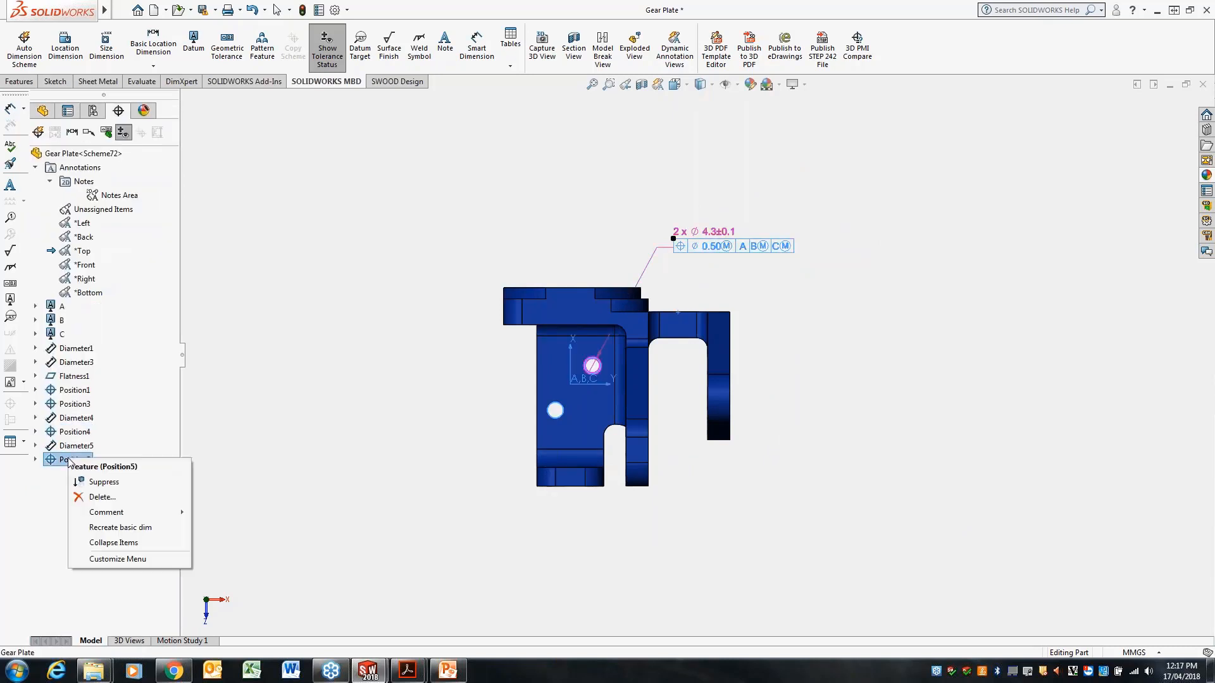
left_click(130, 528)
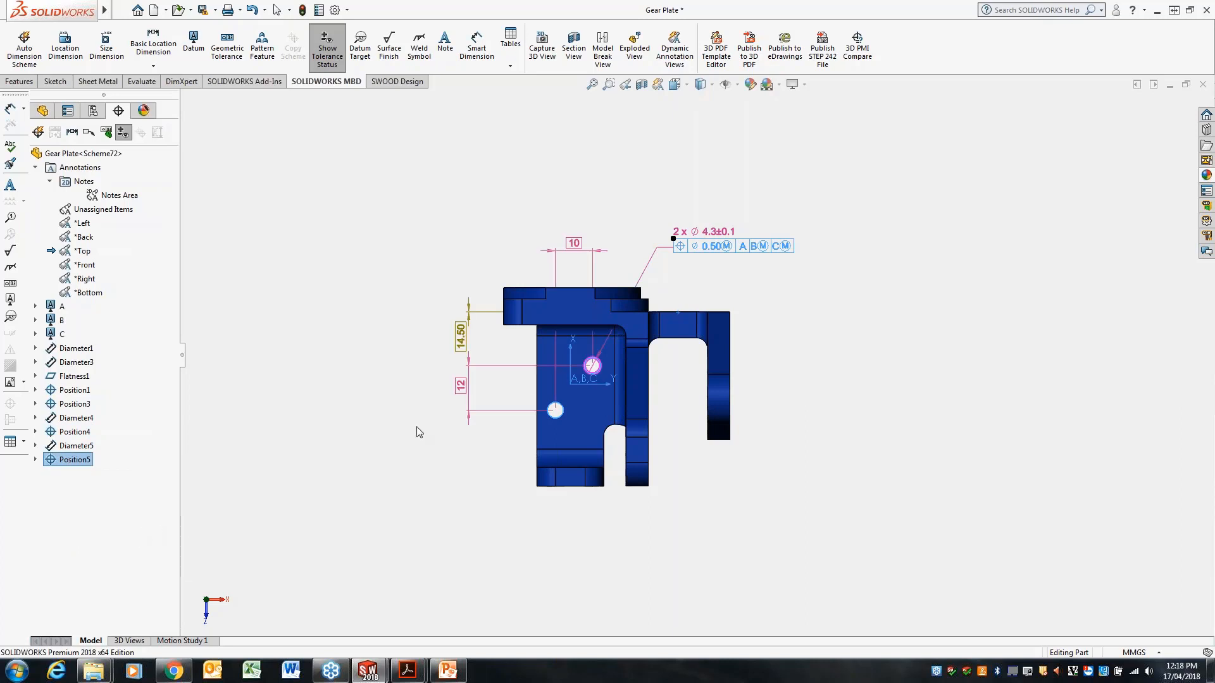
left_click(460, 333)
key("Delete")
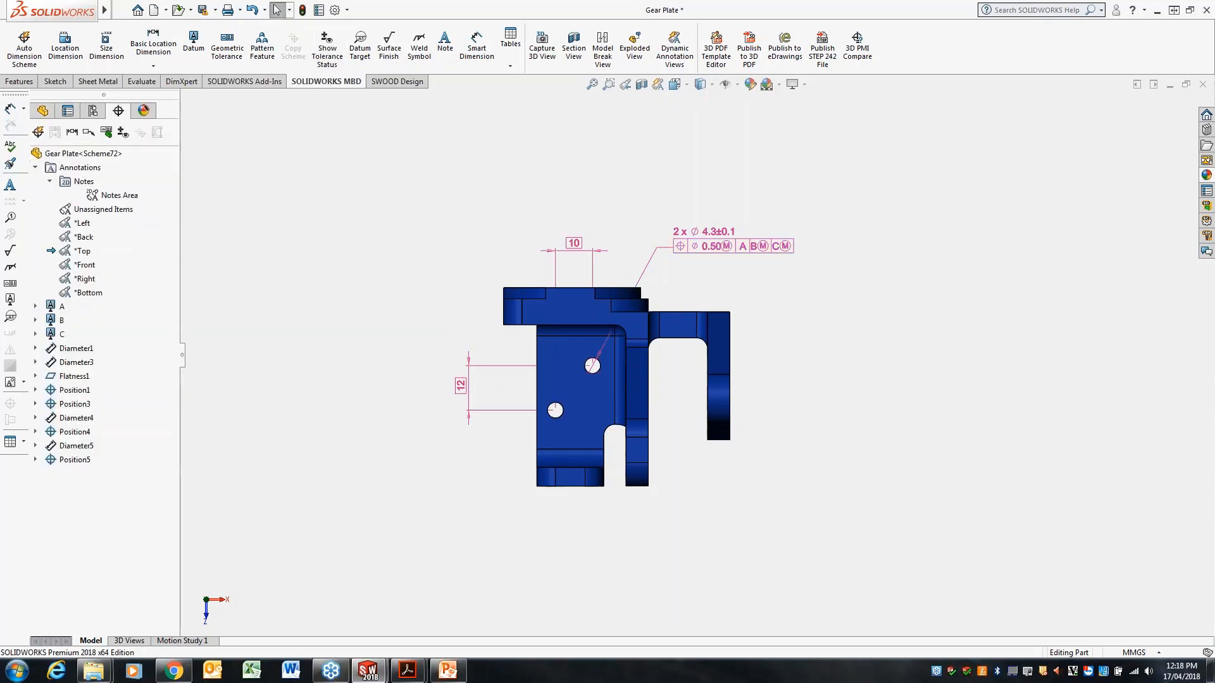
scroll(763, 393, "down", 2)
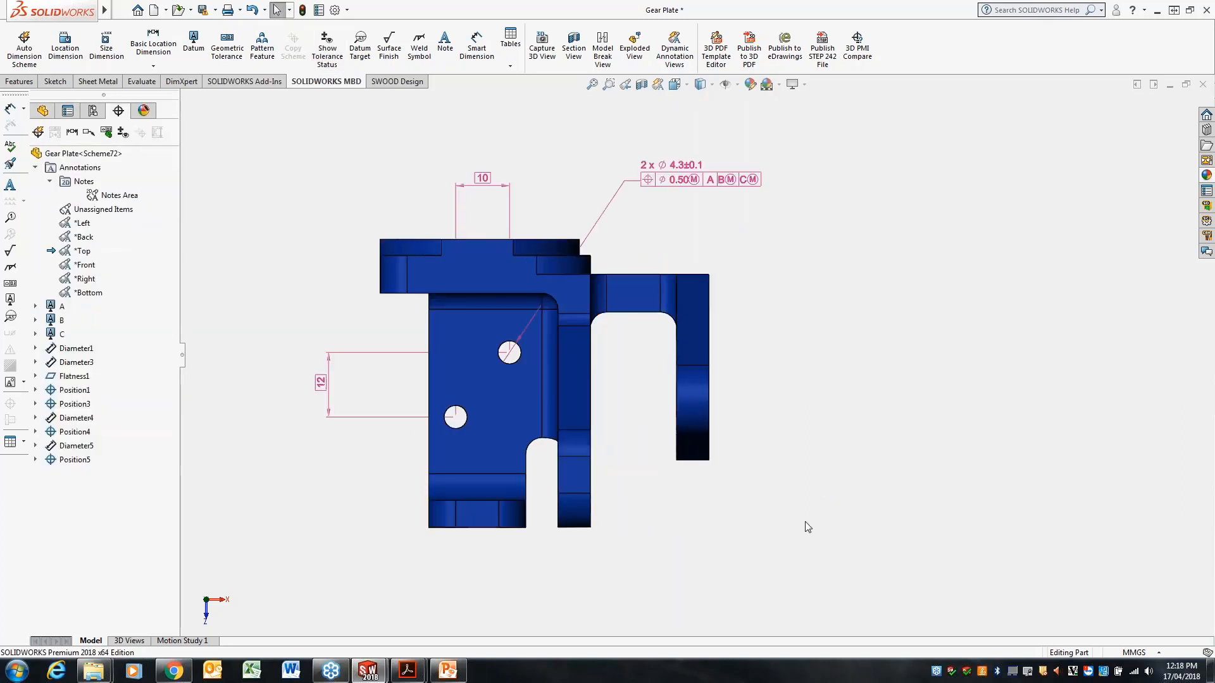
mouse_move(800, 515)
middle_mouse_down()
mouse_move(849, 327)
mouse_move(883, 320)
middle_mouse_up()
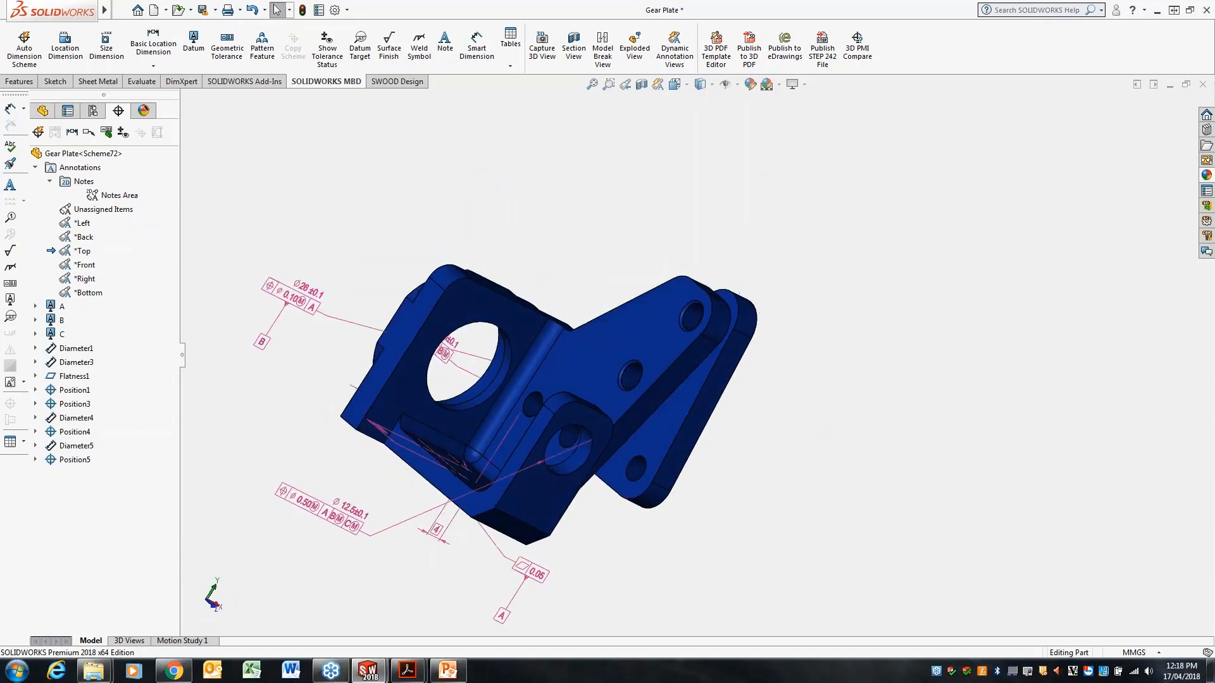
Reassign the 4 mm basic dimension from the Back annotation view to the Top annotation view
right_click(437, 535)
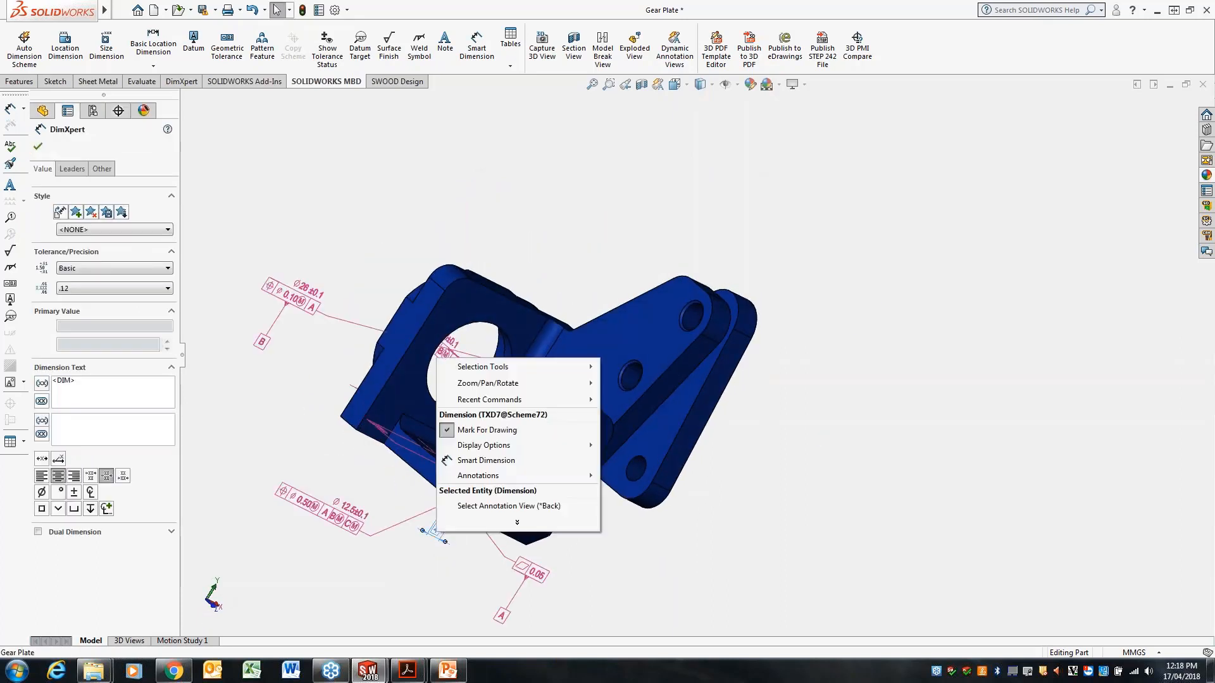
left_click(475, 506)
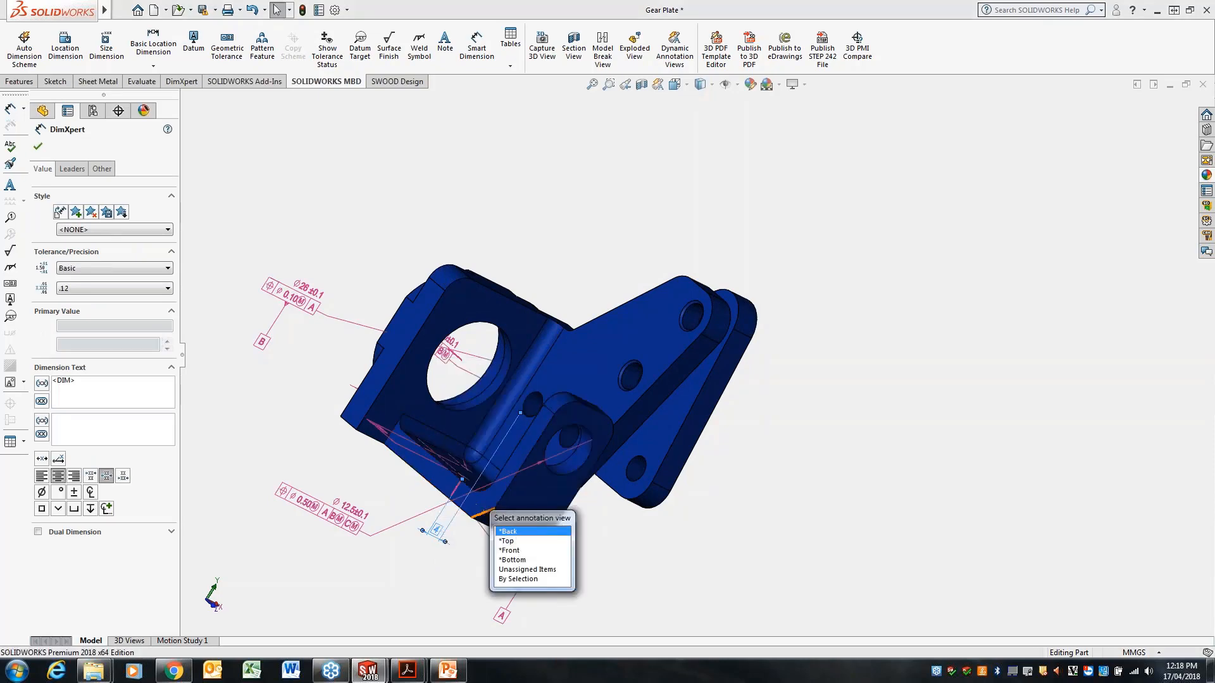
left_click(510, 542)
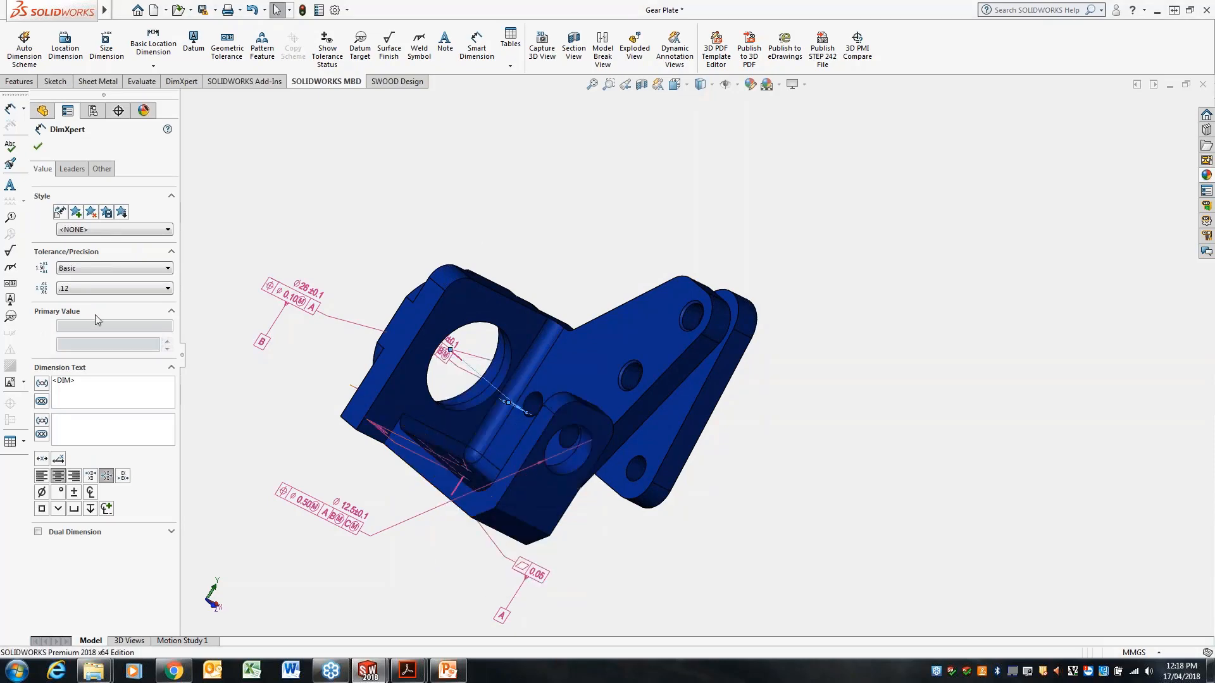
left_click(38, 146)
Orient to the Top annotation view, place the 4 mm dimension above the part beneath the 10 mm one, and shift the 2 x Ø4.3 callout closer
right_click(83, 252)
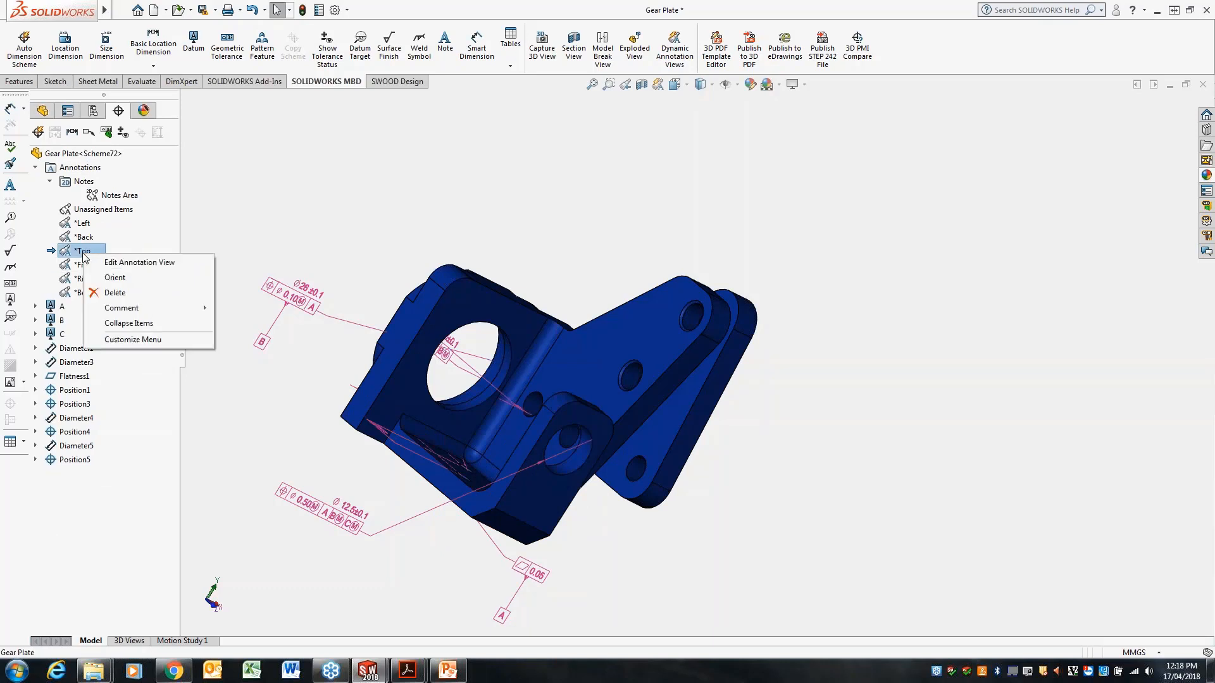
left_click(114, 277)
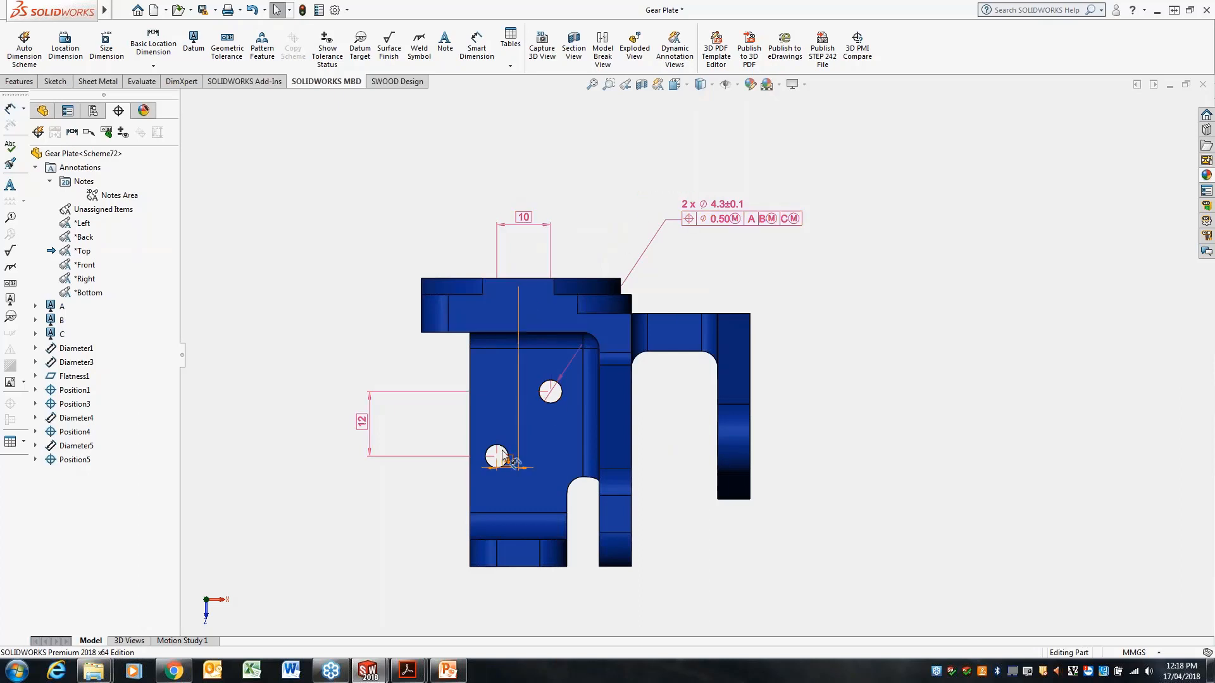
left_click_drag(507, 460, 456, 243)
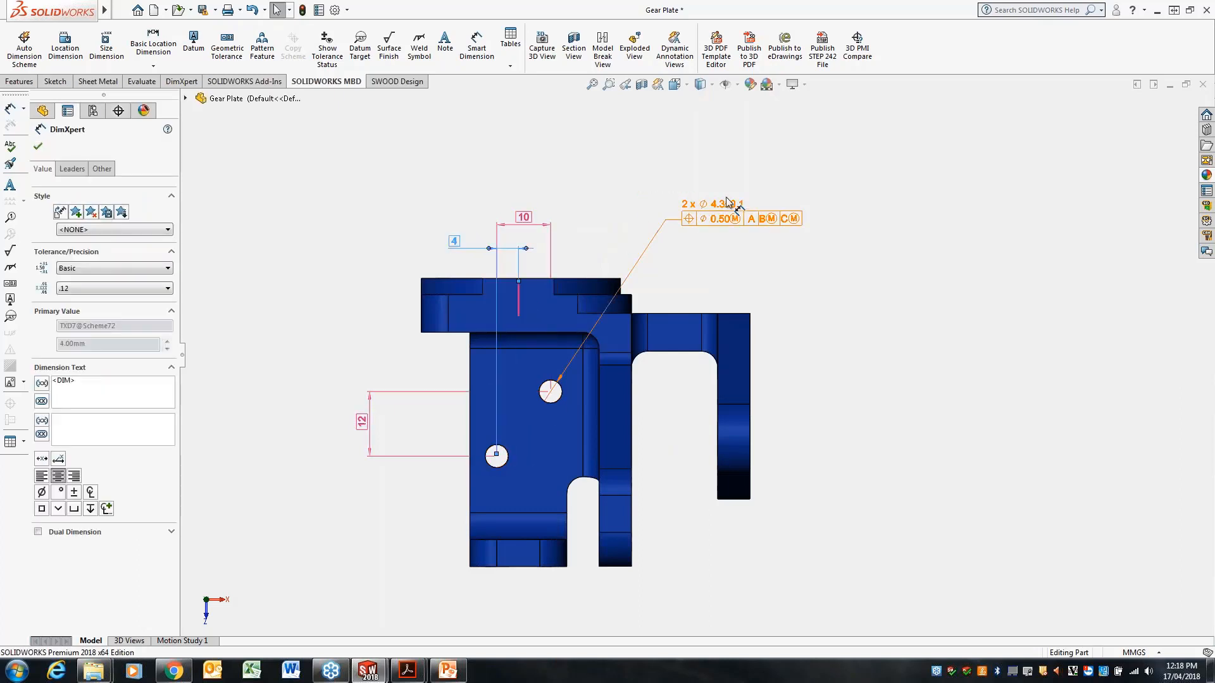
left_click_drag(715, 208, 690, 212)
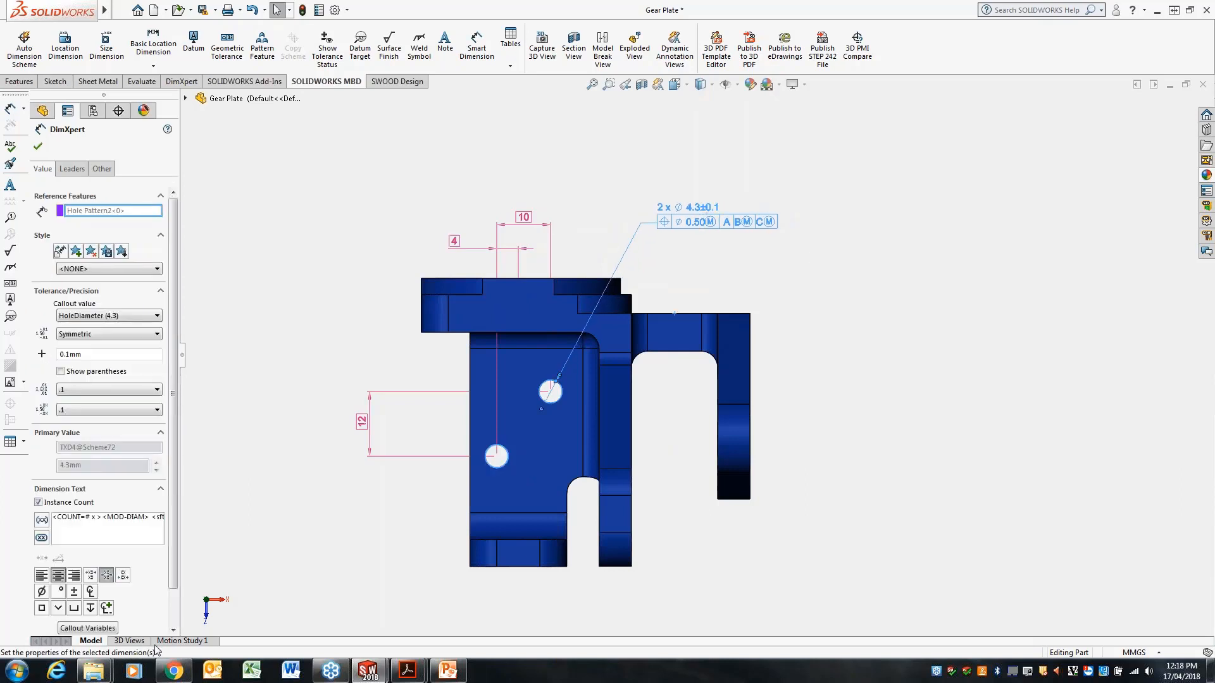
Capture a 3D view named *Top that includes only the *Top annotation view
left_click(131, 641)
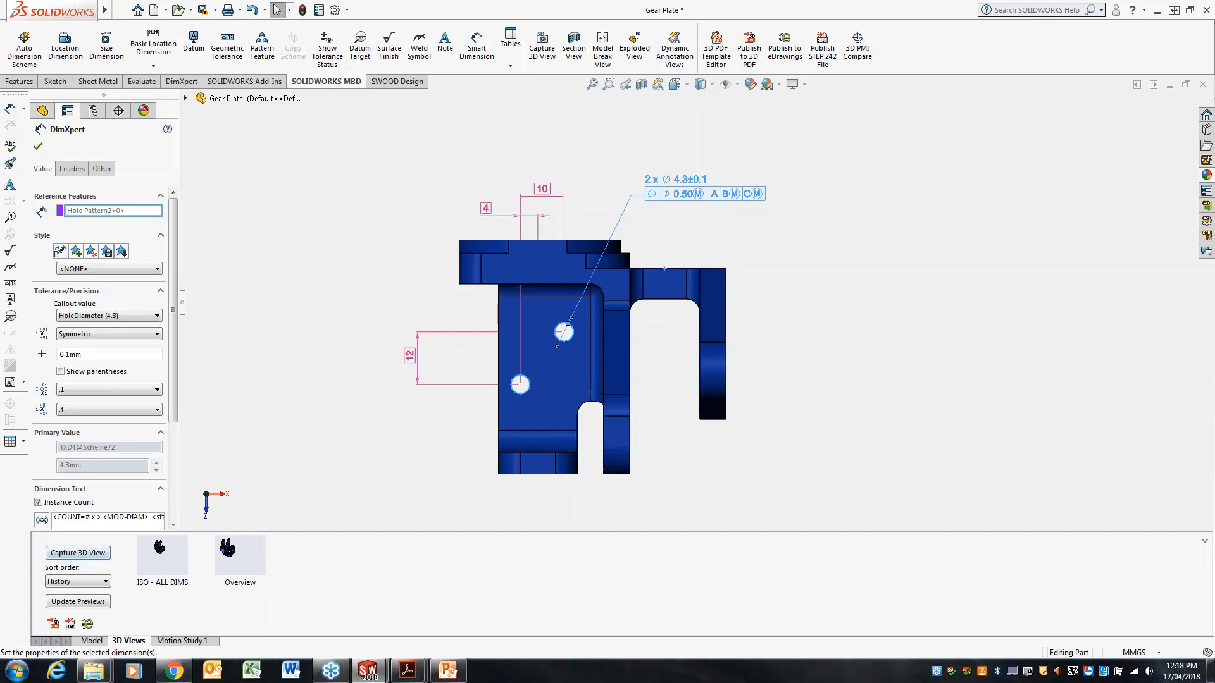
left_click(82, 554)
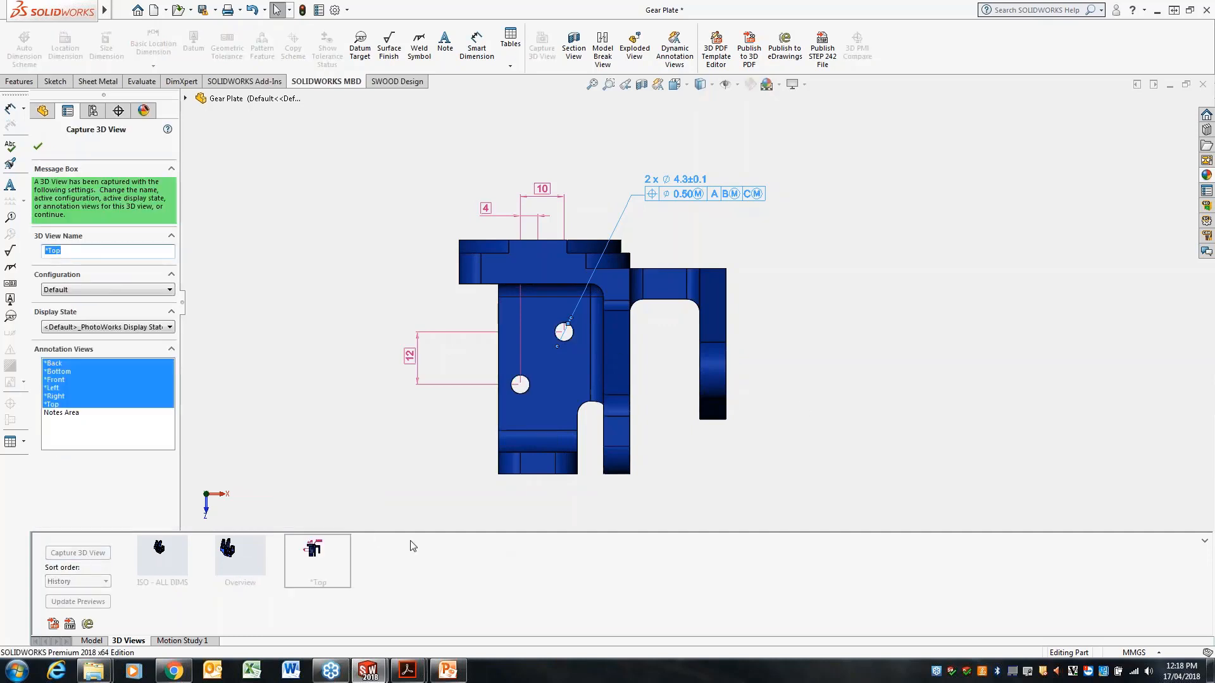
left_click(73, 364, "ctrl")
left_click(72, 372, "ctrl")
left_click(70, 388, "ctrl")
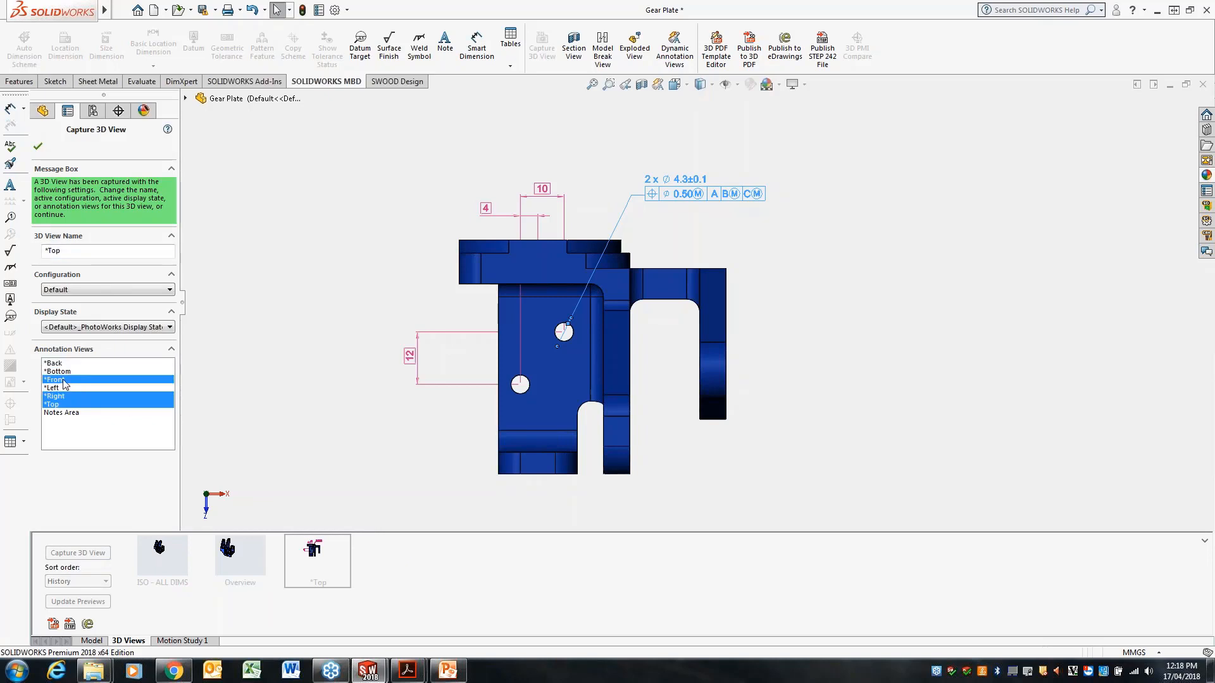
left_click(64, 380, "ctrl")
left_click(68, 396, "ctrl")
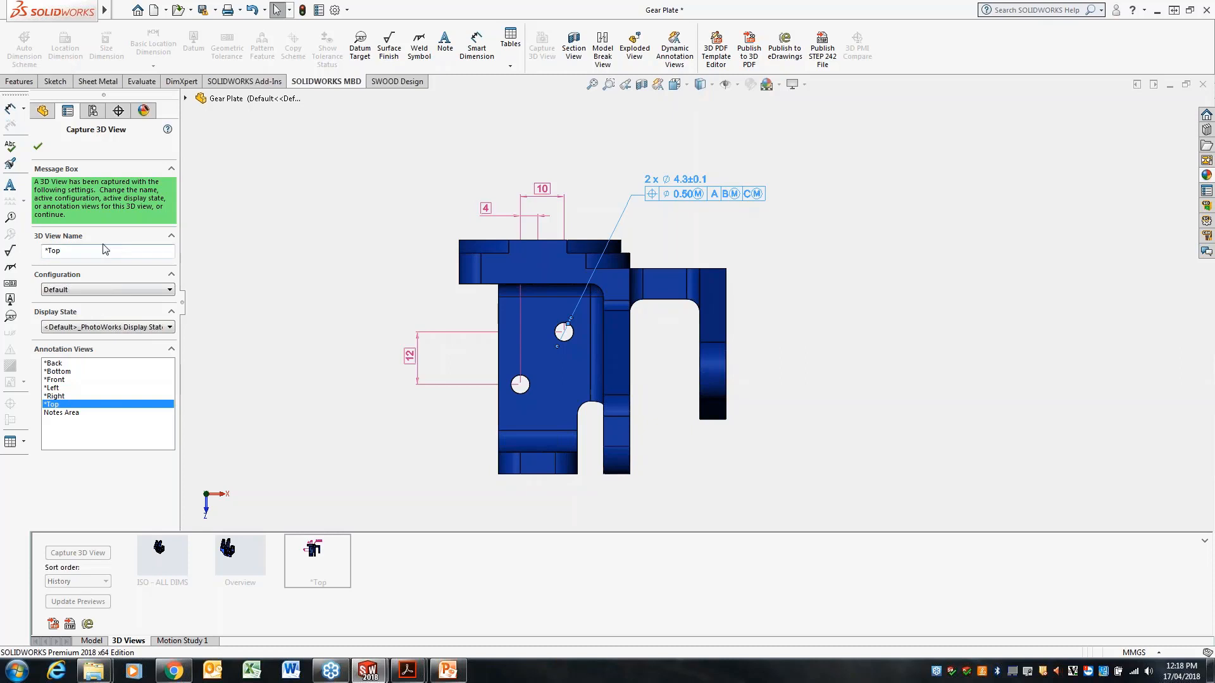
left_click(38, 147)
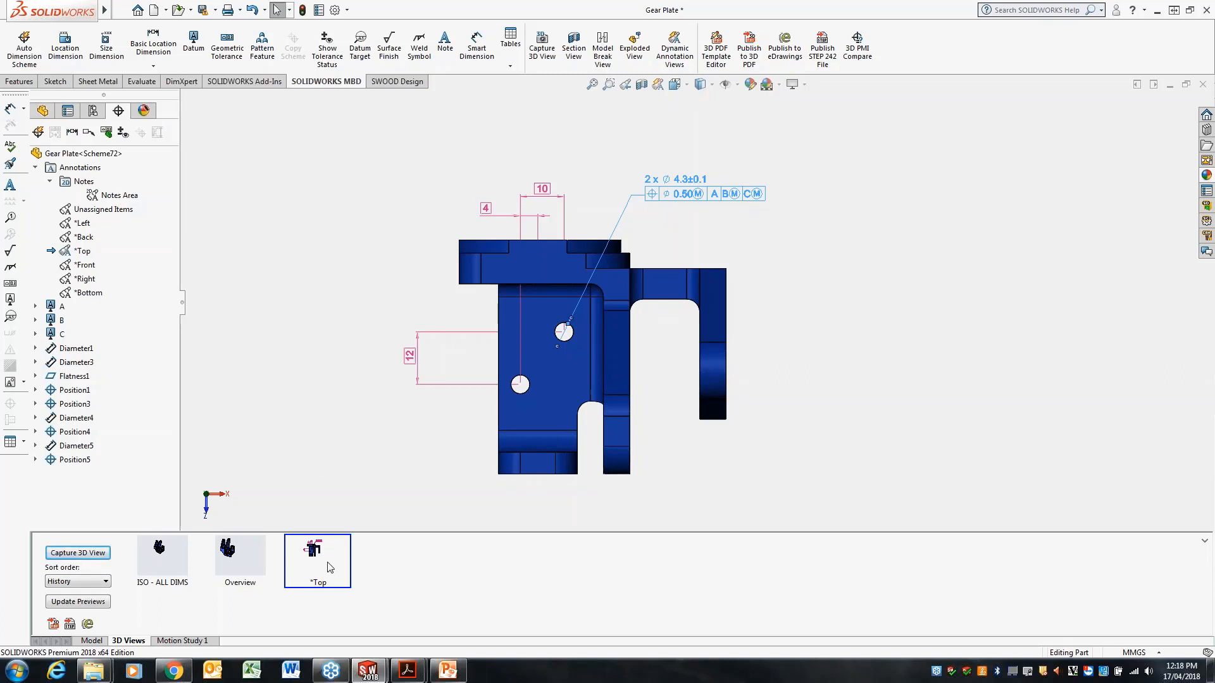
Activate and orient to the Front annotation view, and move the Ø26 callout with datum B up beside the flange
right_click(96, 266)
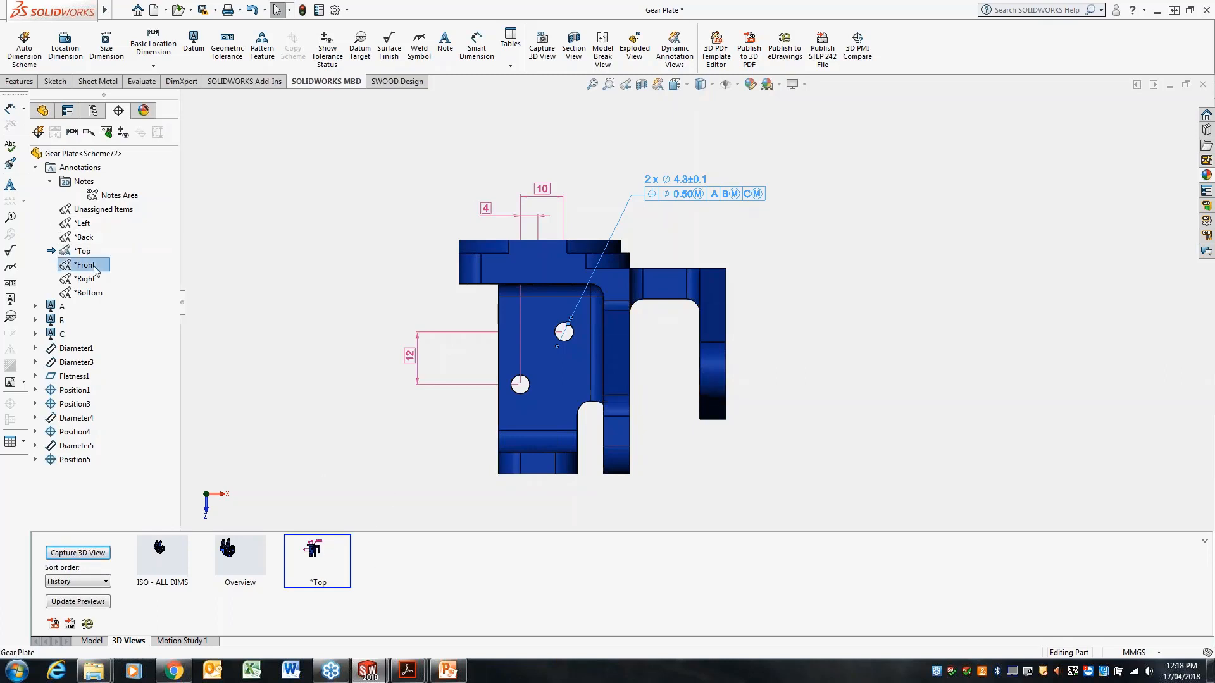
left_click(130, 305)
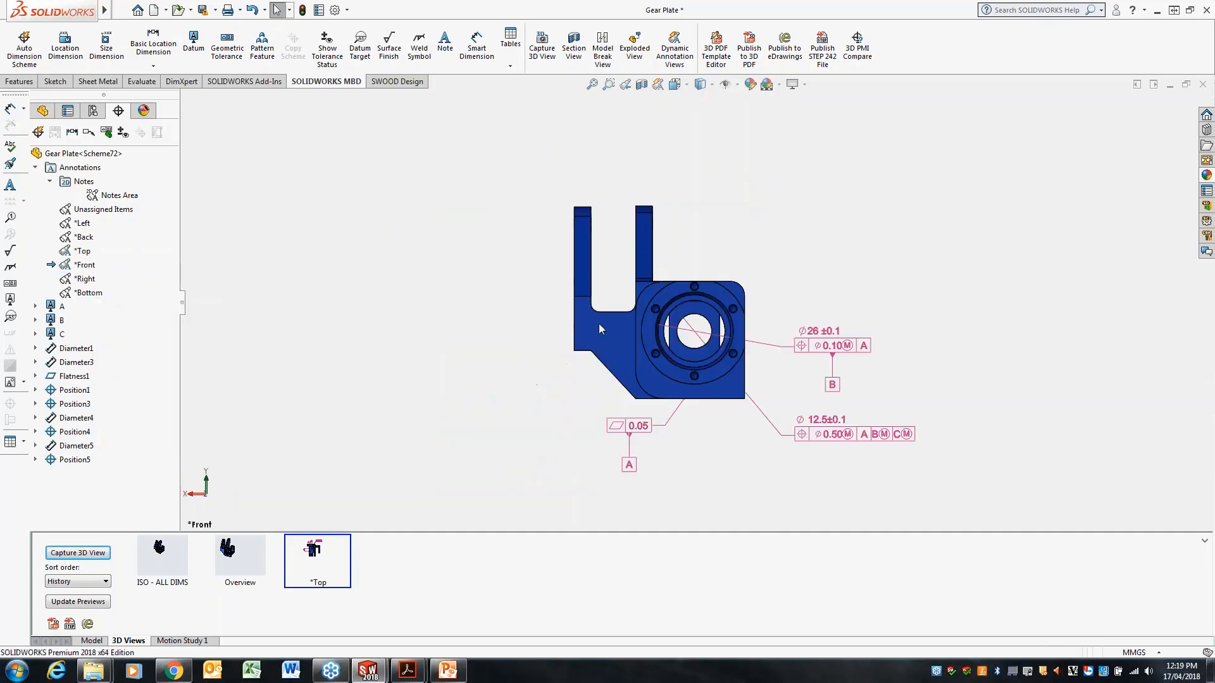
scroll(939, 303, "down", 1)
left_click_drag(795, 341, 780, 252)
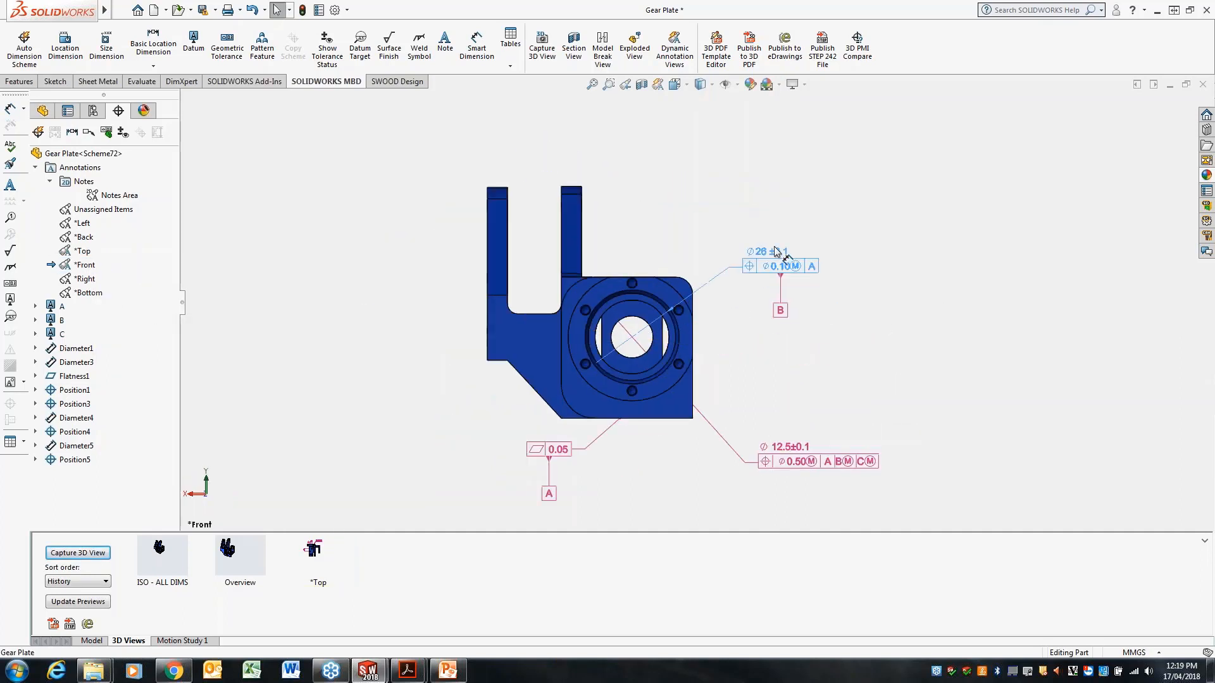
scroll(890, 324, "down", 1)
scroll(891, 323, "up", 1)
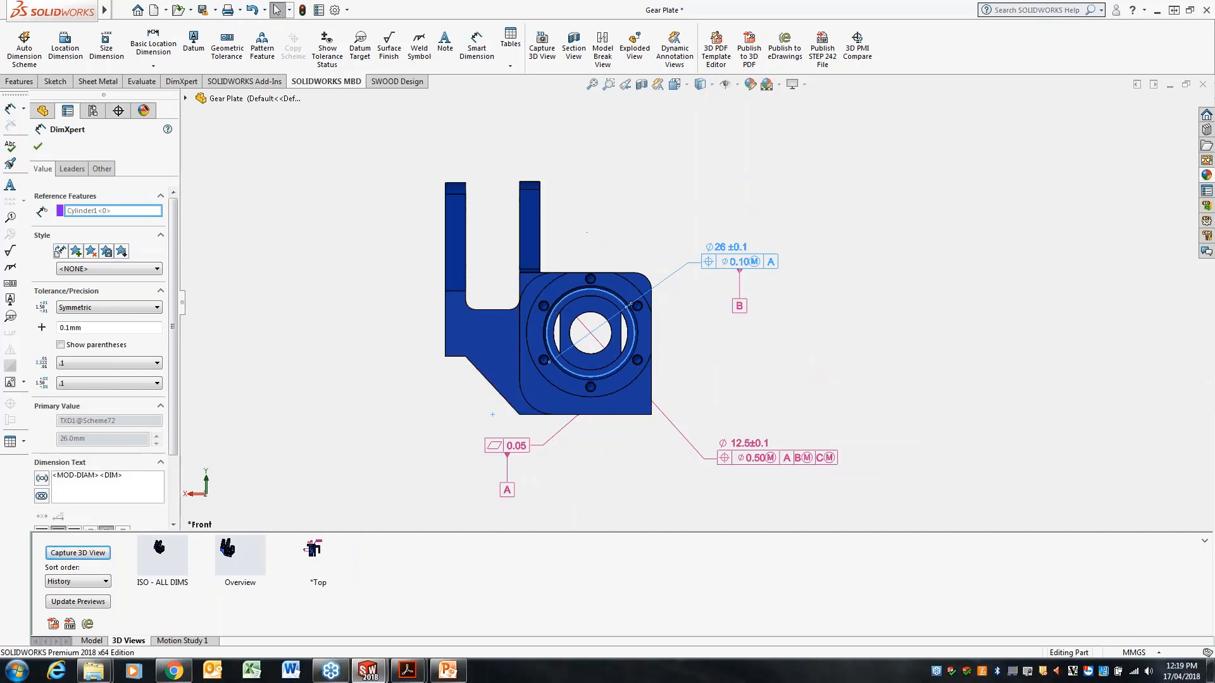
scroll(819, 356, "down", 1)
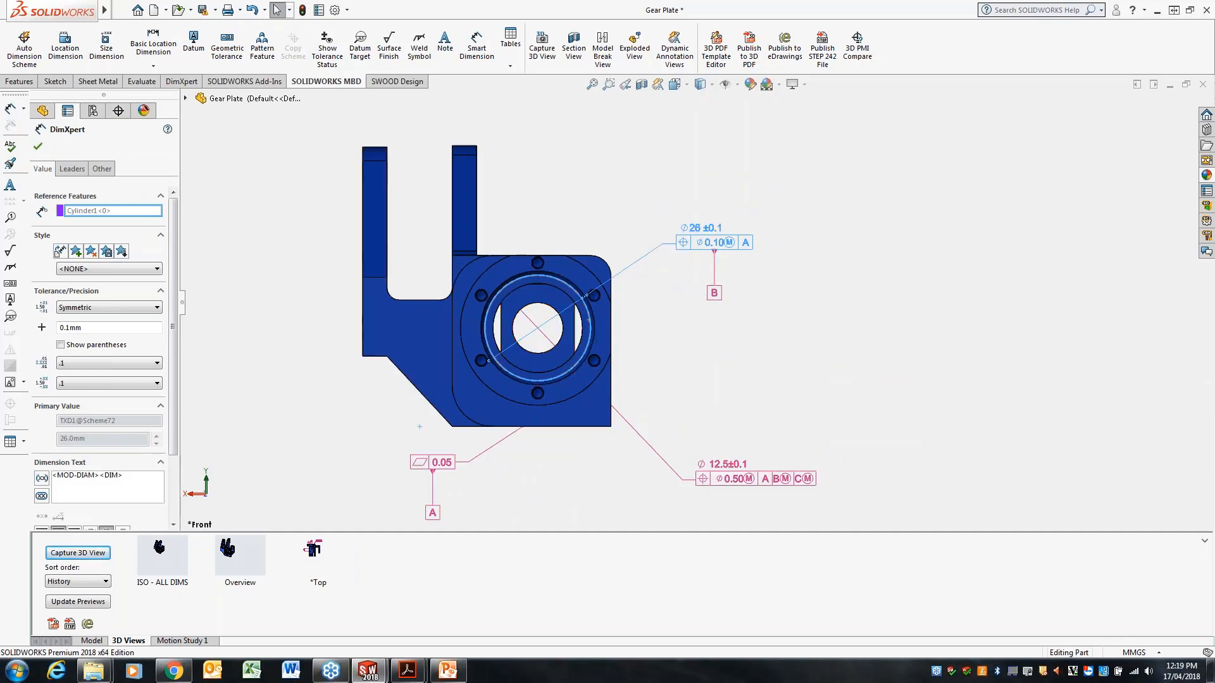
mouse_move(730, 382)
middle_mouse_down()
mouse_move(704, 374)
mouse_move(731, 378)
mouse_move(675, 274)
middle_mouse_up()
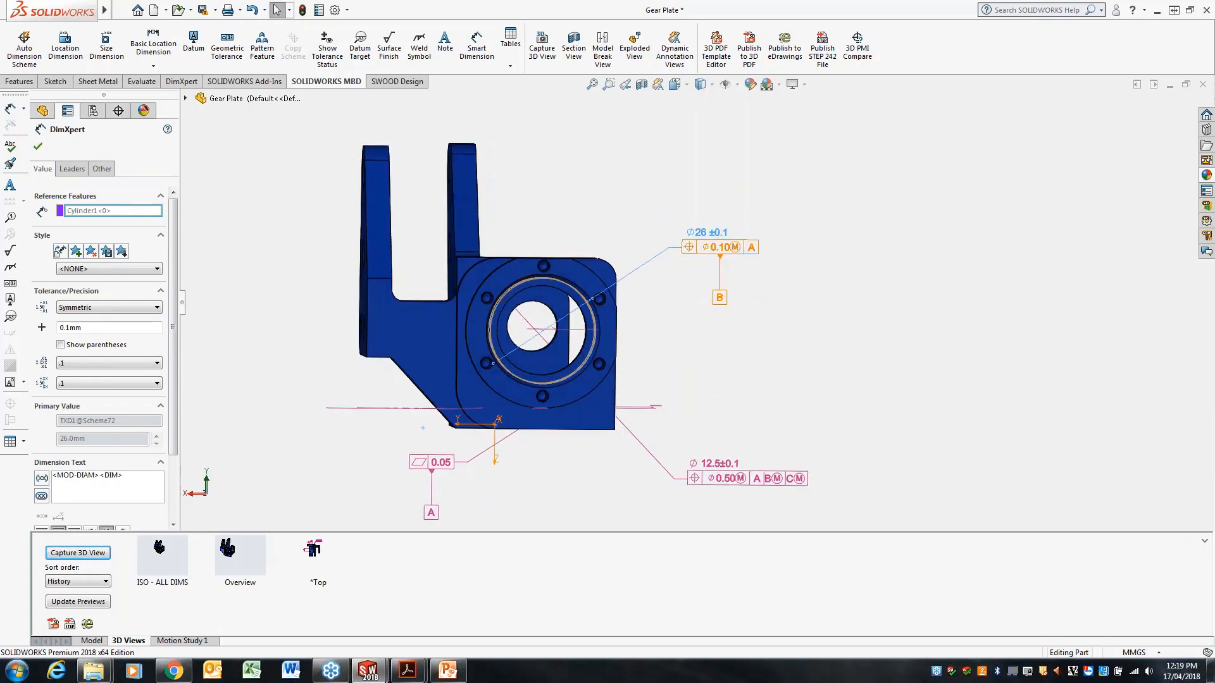
Reorient to the Front annotation view and recreate the basic dimension for the Ø12.5 hole's position tolerance
left_click(38, 146)
right_click(88, 265)
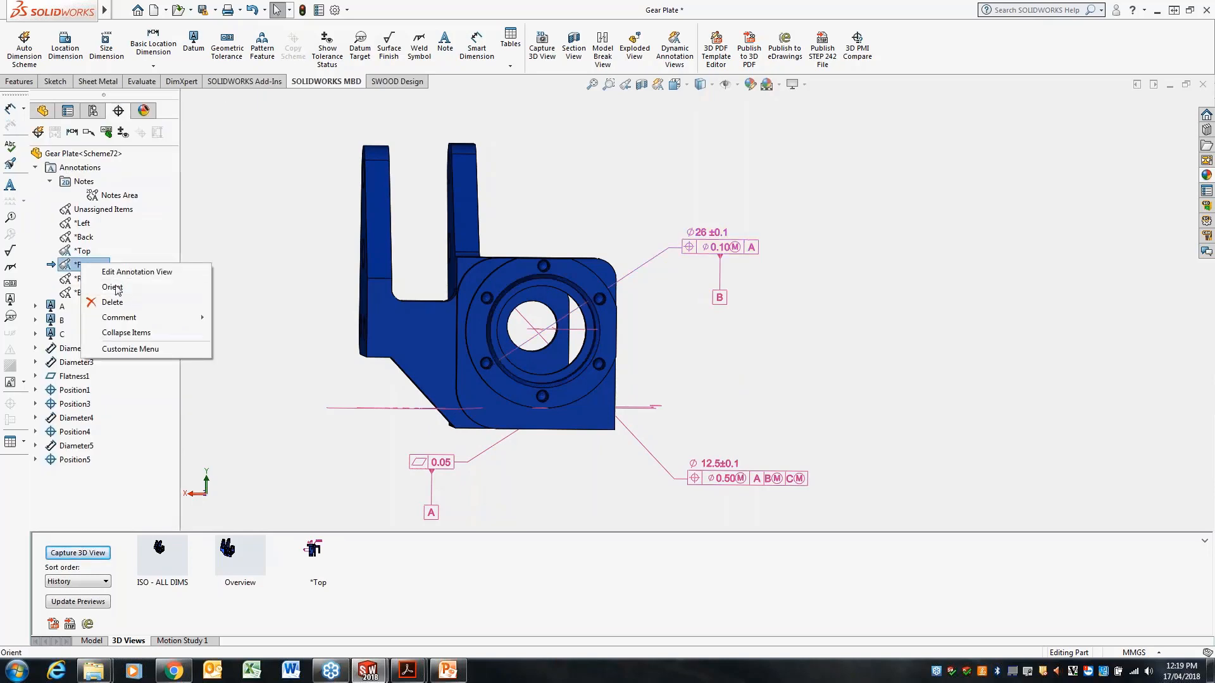
left_click(112, 287)
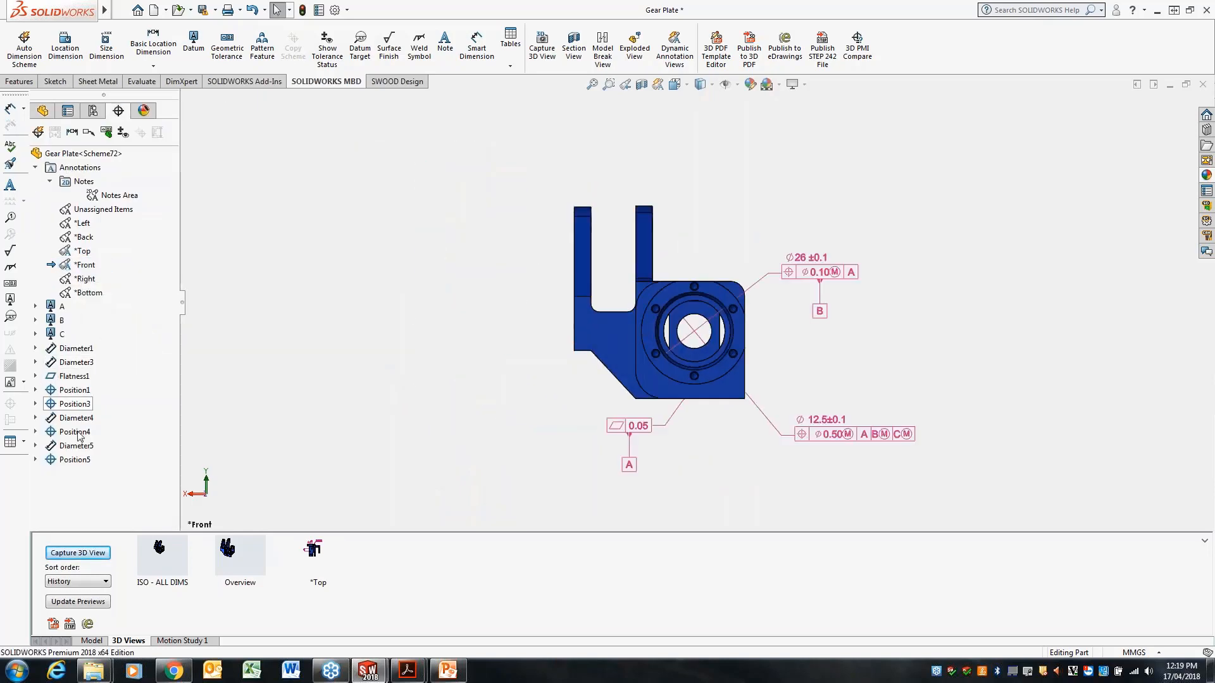
left_click(74, 459)
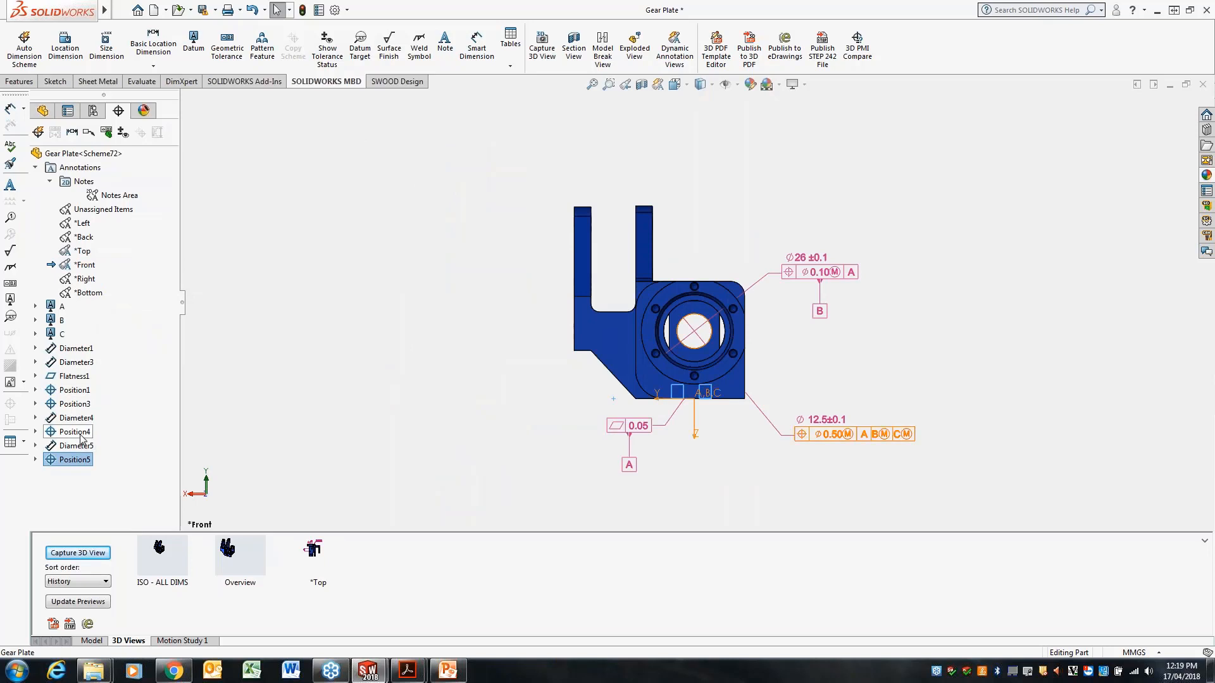
left_click(80, 434)
right_click(81, 437)
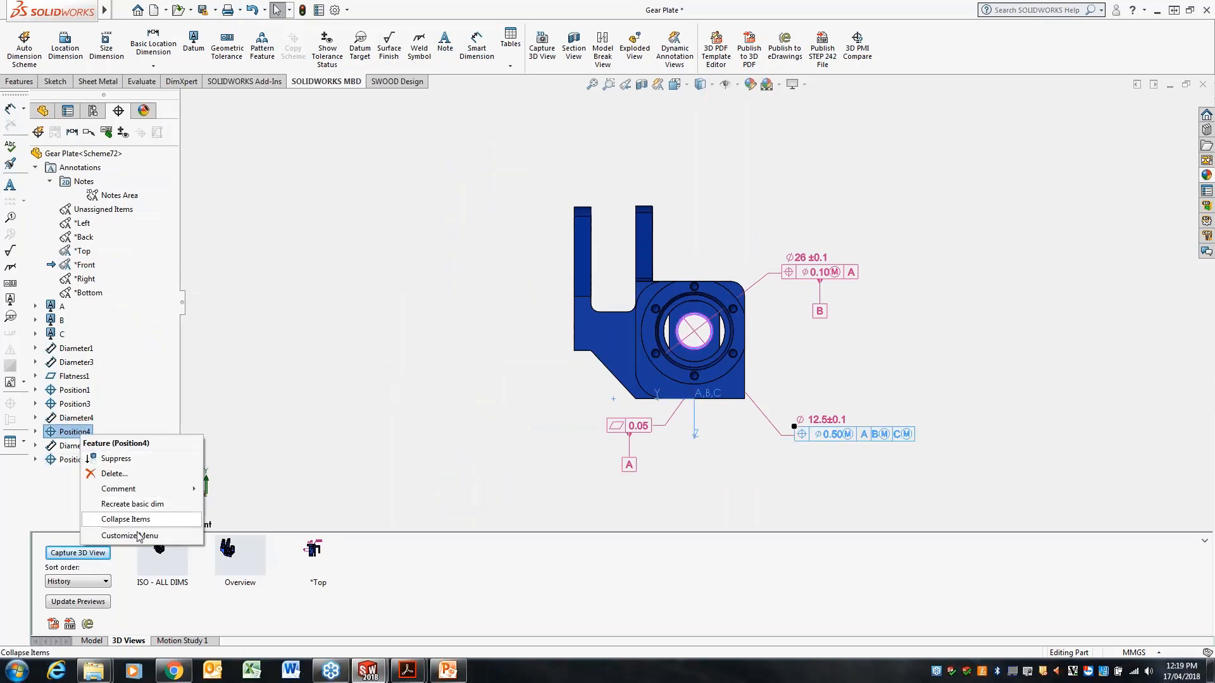
left_click(142, 504)
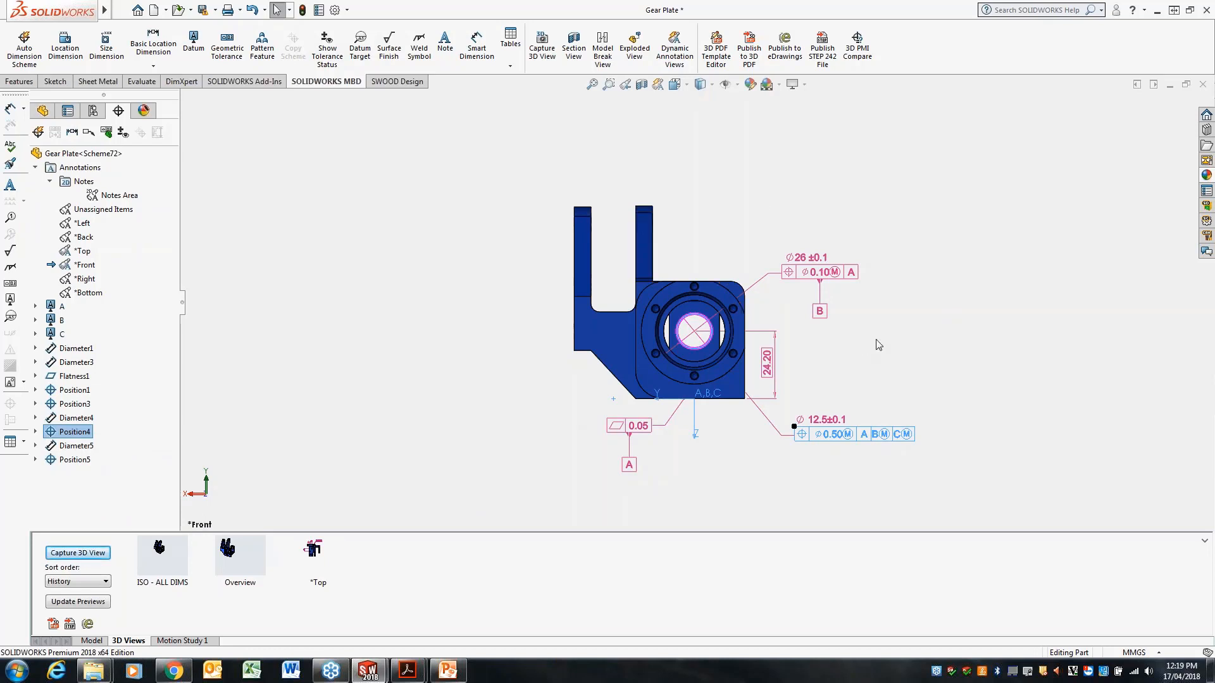
Capture a 3D view named *Front that includes only the *Front annotation view
scroll(906, 316, "down", 2)
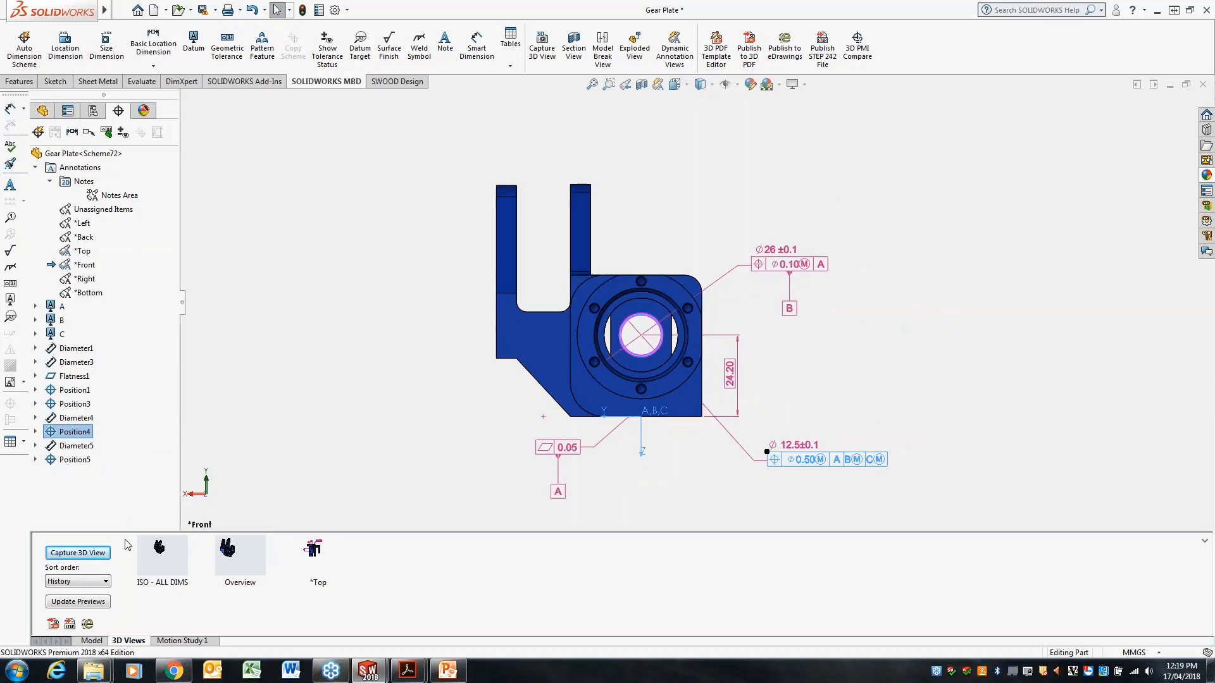
left_click(74, 553)
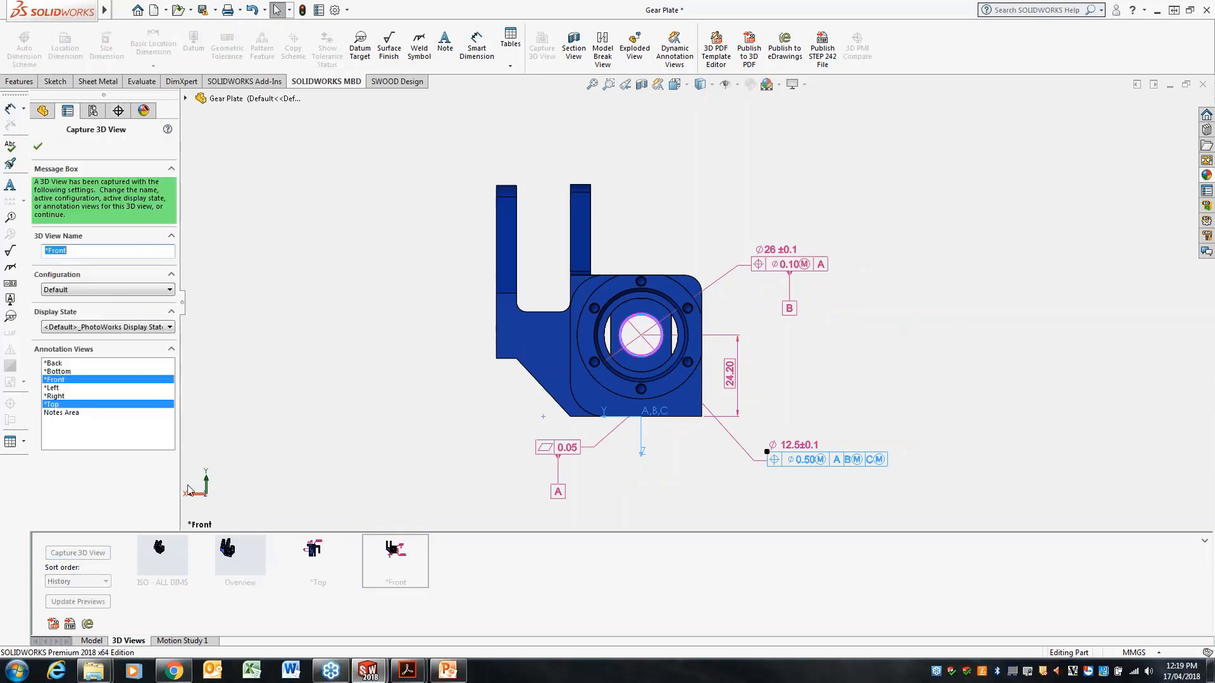
left_click(80, 405)
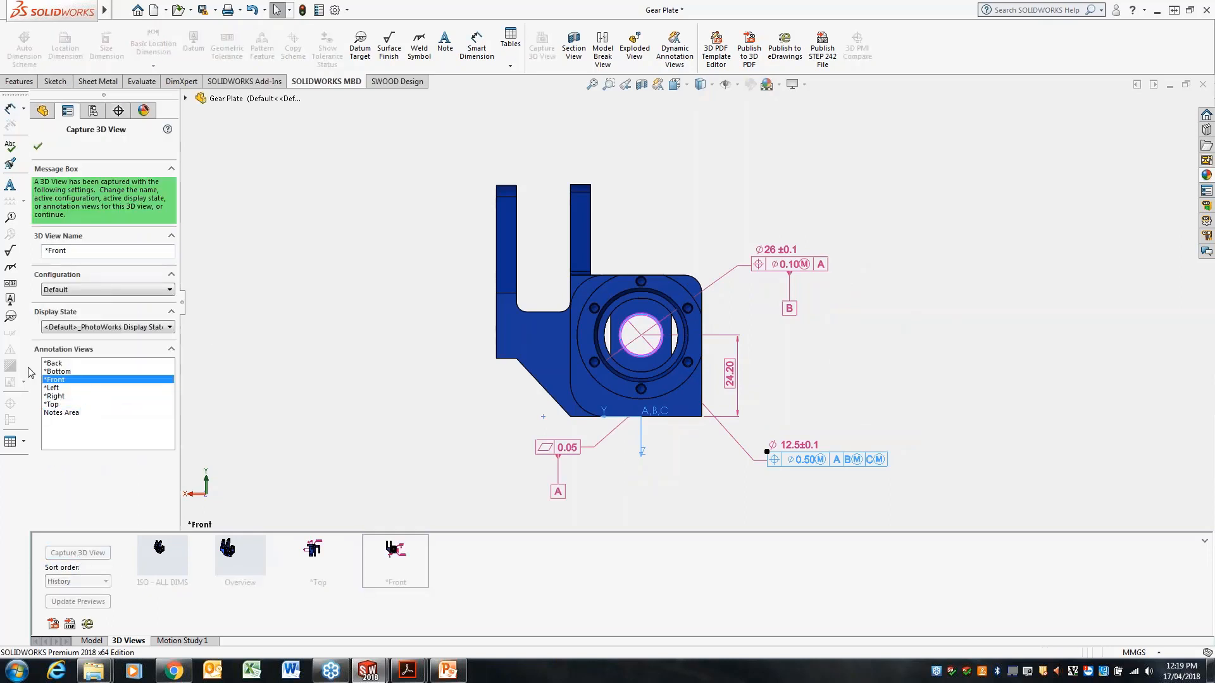
left_click(38, 147)
Set up an auto dimension scheme with Plus and Minus tolerances and Polar pattern dimensioning
scroll(834, 342, "down", 2)
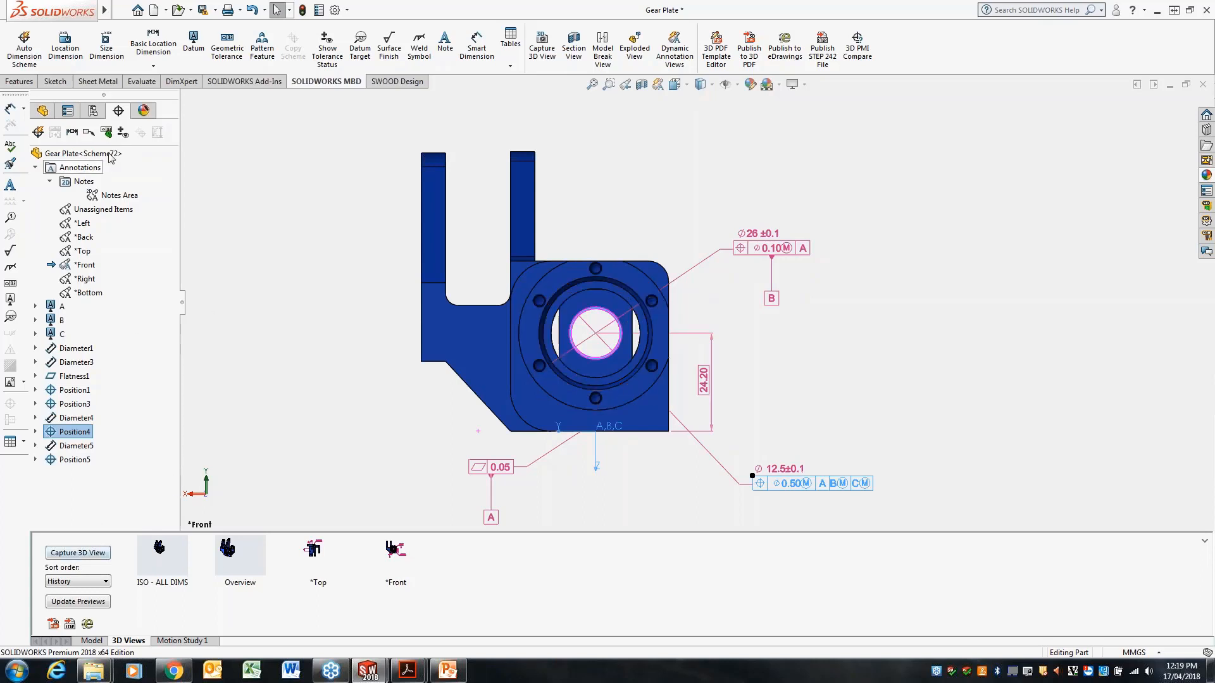
left_click(38, 55)
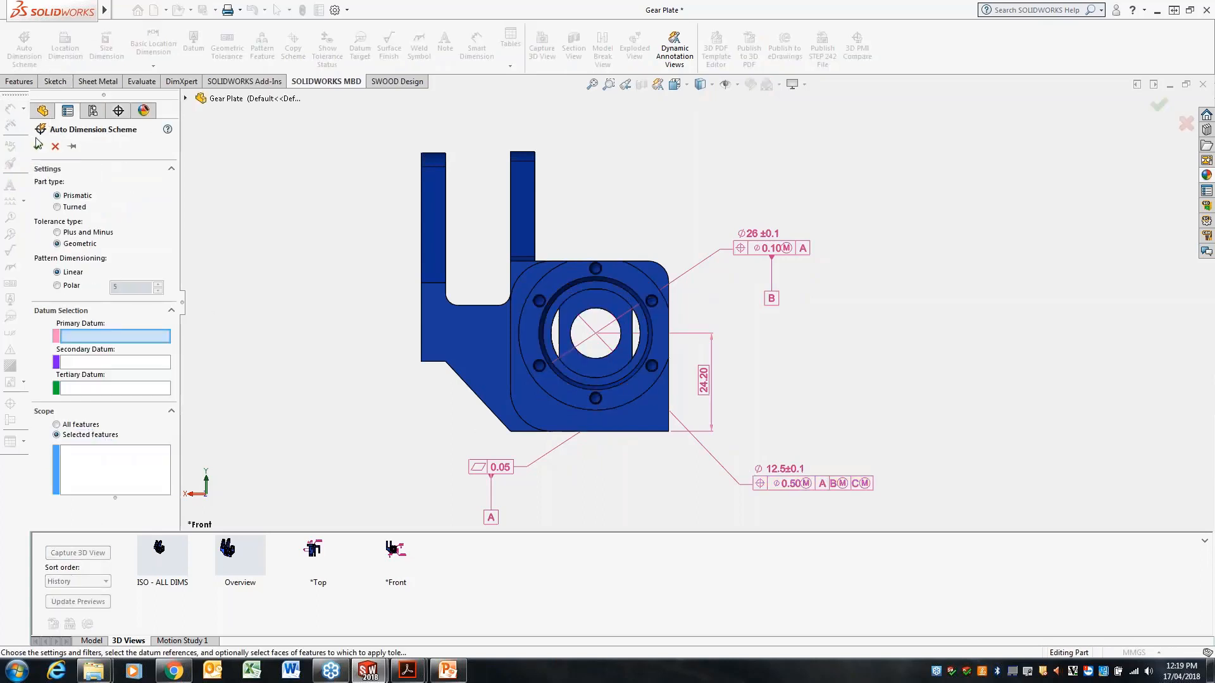
left_click(81, 233)
left_click(72, 286)
scroll(637, 297, "down", 1)
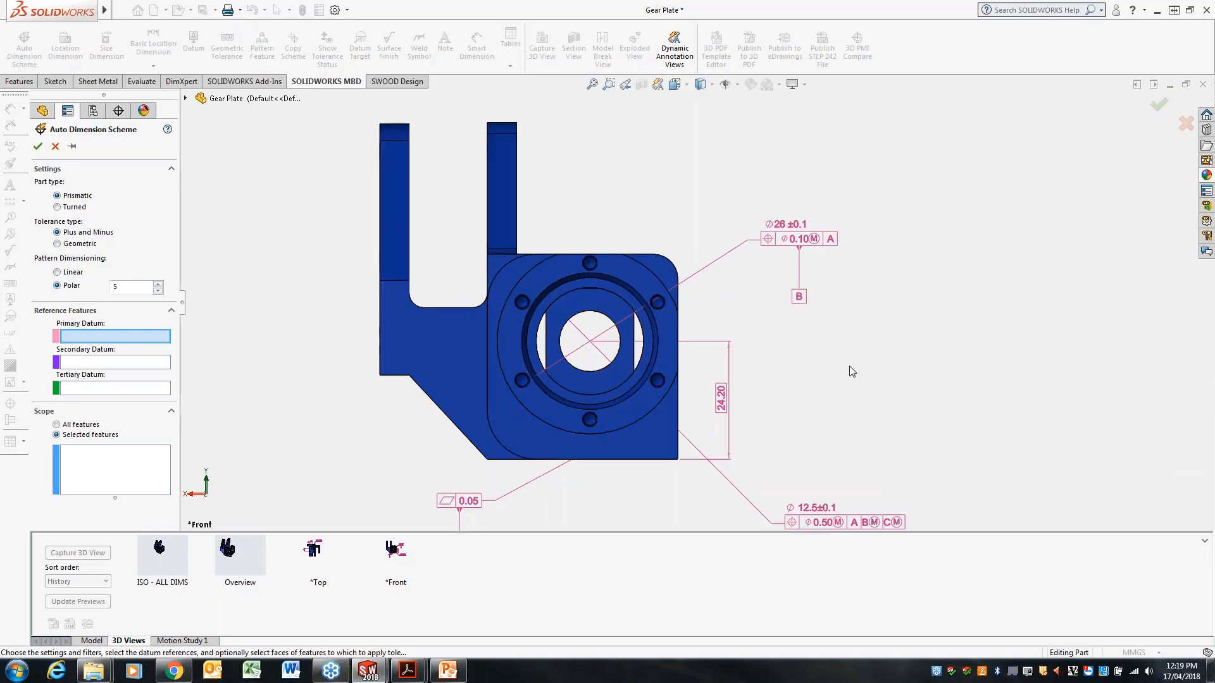
Use the large Ø26 bore, datum B, as the primary datum of the auto dimension scheme
middle_click_drag(849, 366, 799, 366)
left_click(491, 349)
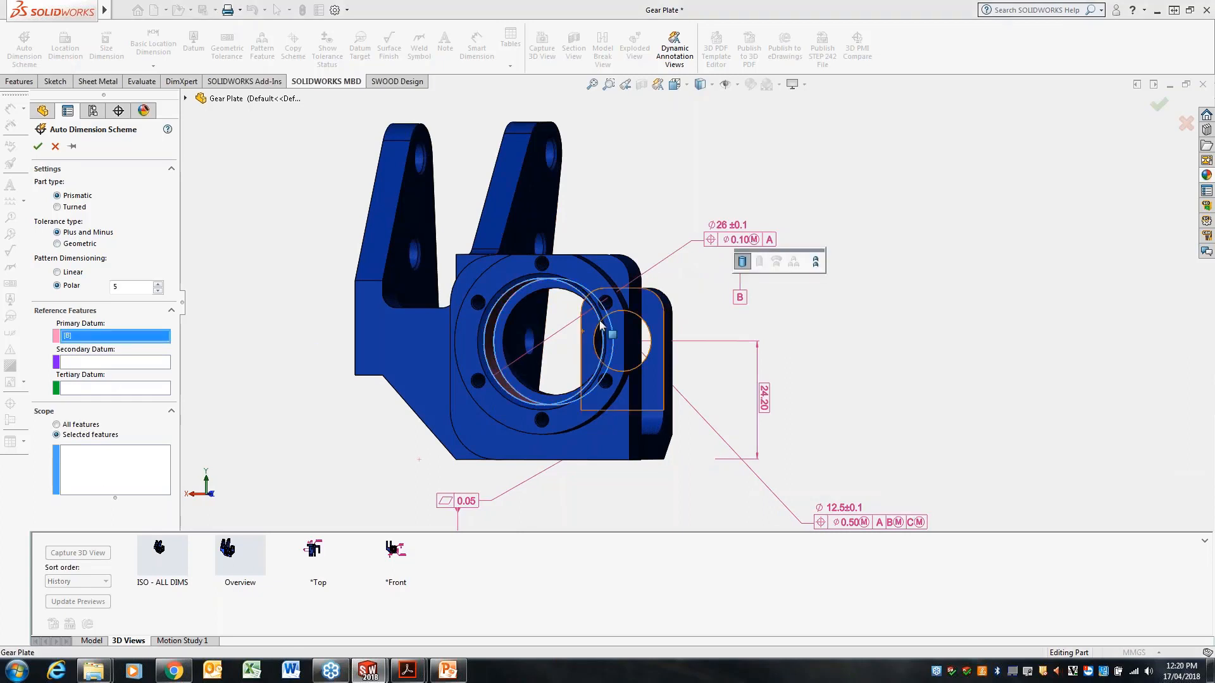
left_click(542, 263)
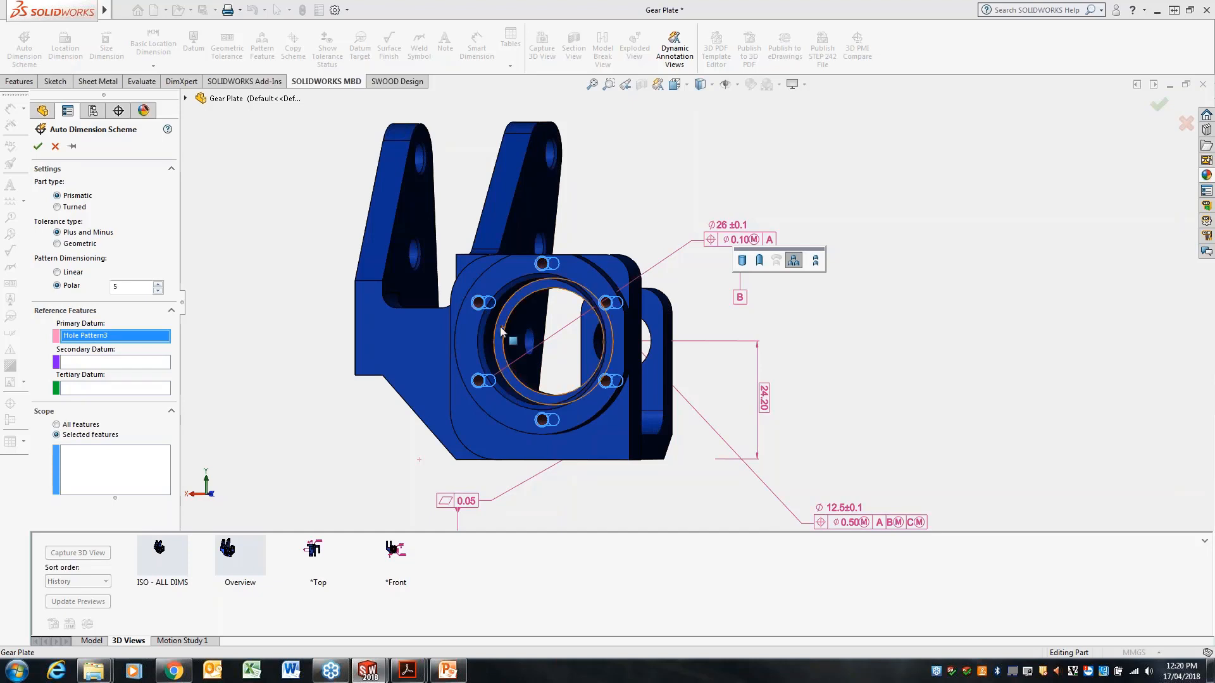
Limit the scheme's scope to the six-hole pattern around the bore and generate its dimensions
left_click(89, 485)
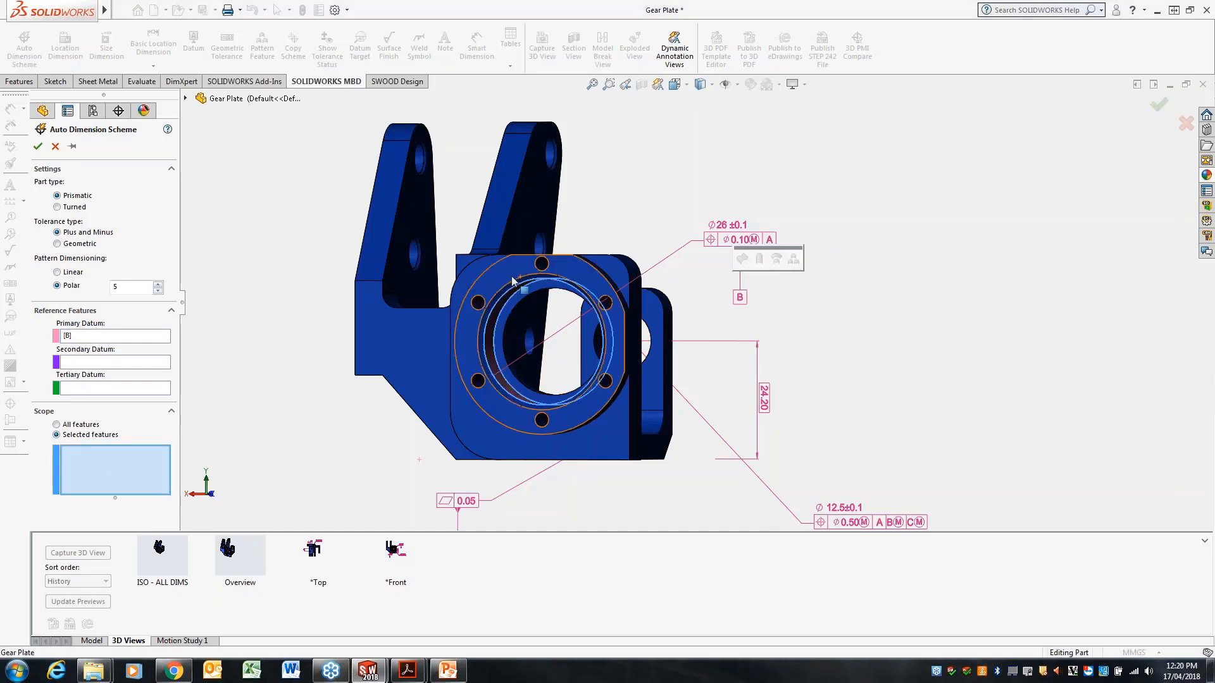
left_click(543, 265)
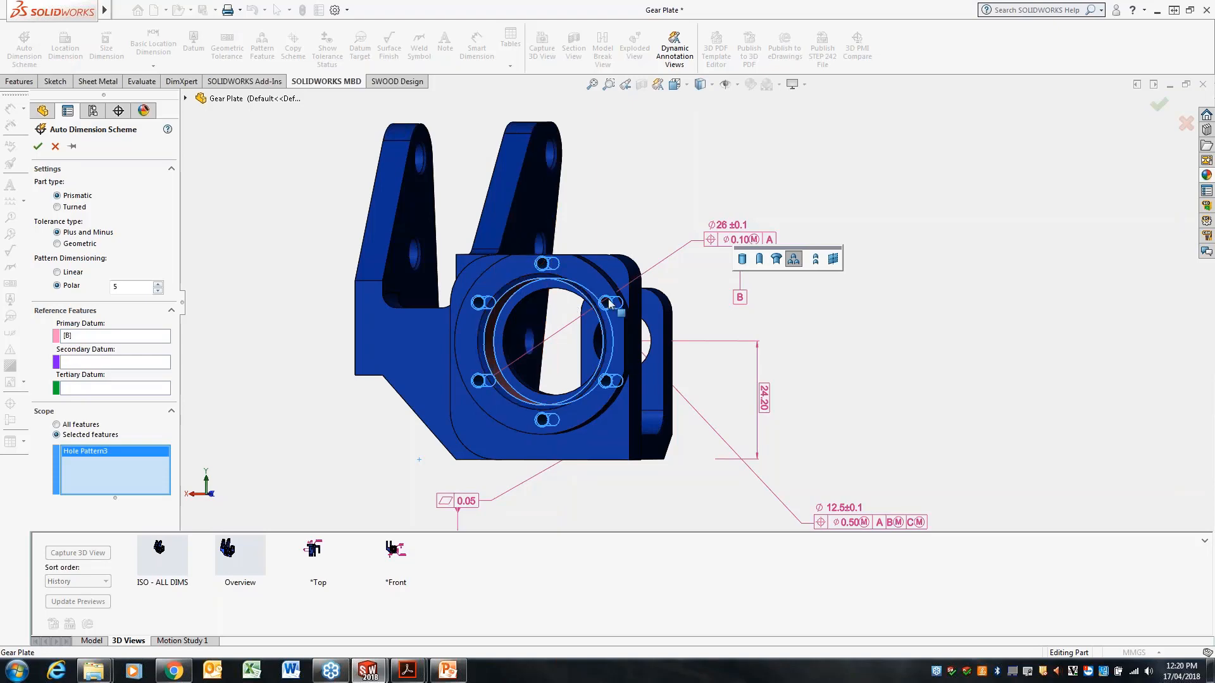
left_click(38, 146)
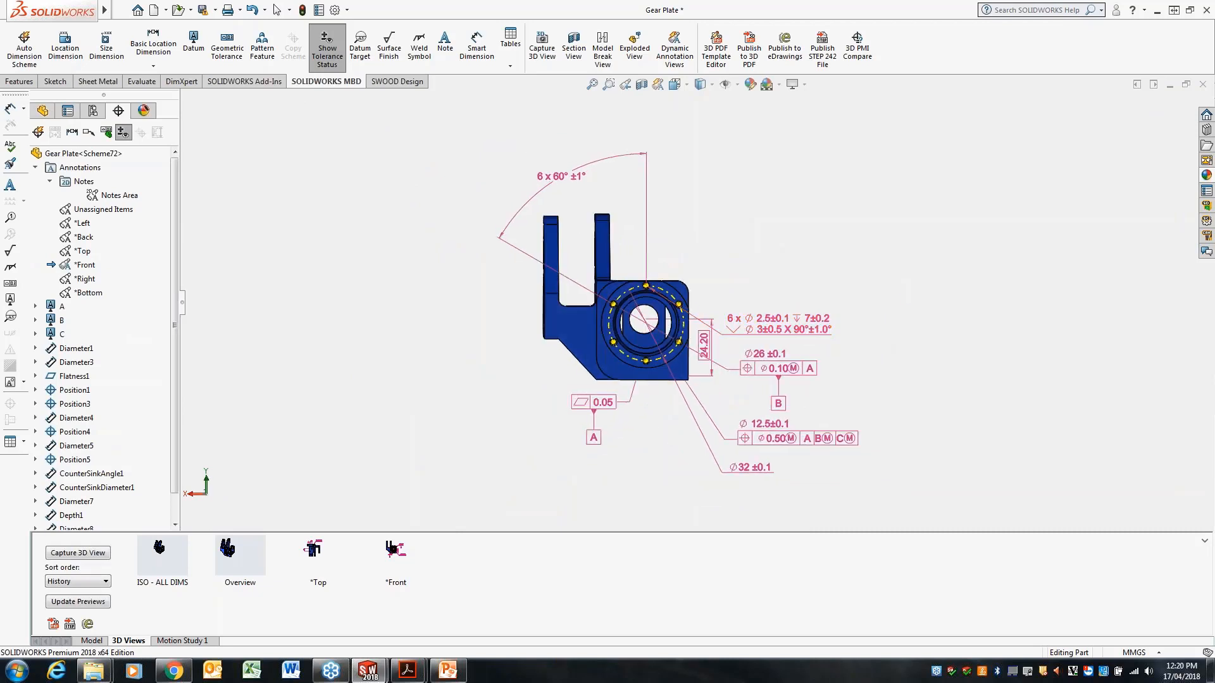
scroll(846, 317, "down", 1)
scroll(873, 299, "up", 1)
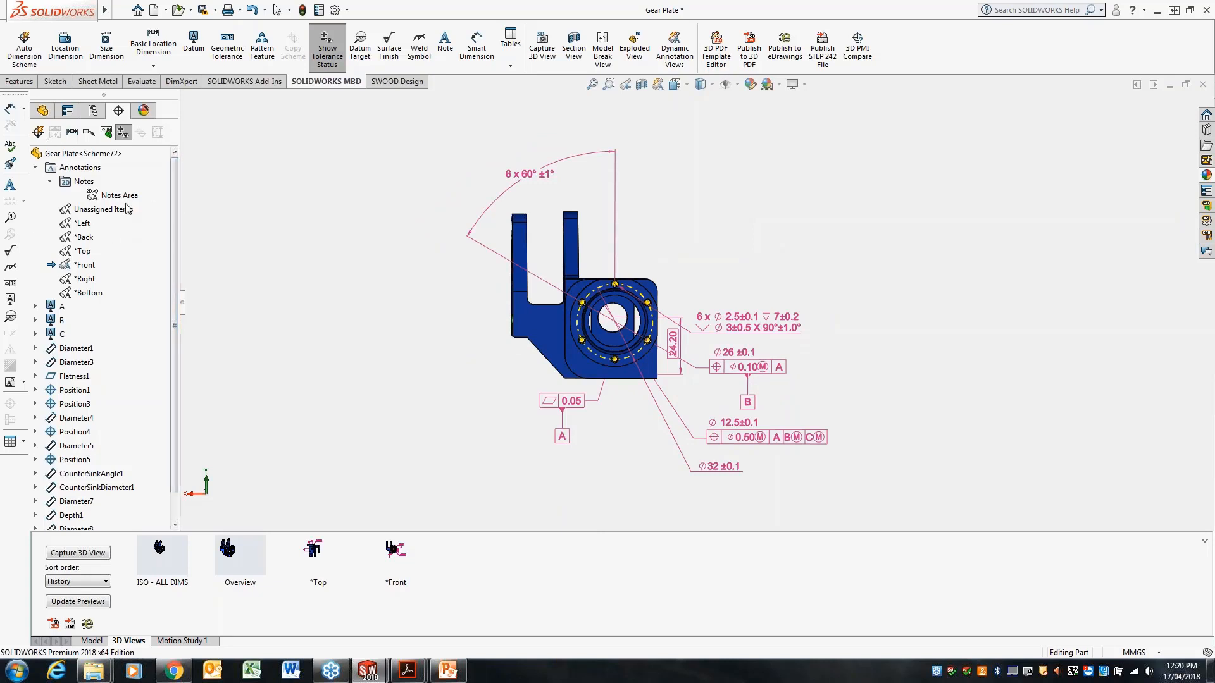
Insert a *Front-oriented annotation view and move the 6 x 60° angle, the six-hole callout and the Ø32 dimension into it
right_click(72, 167)
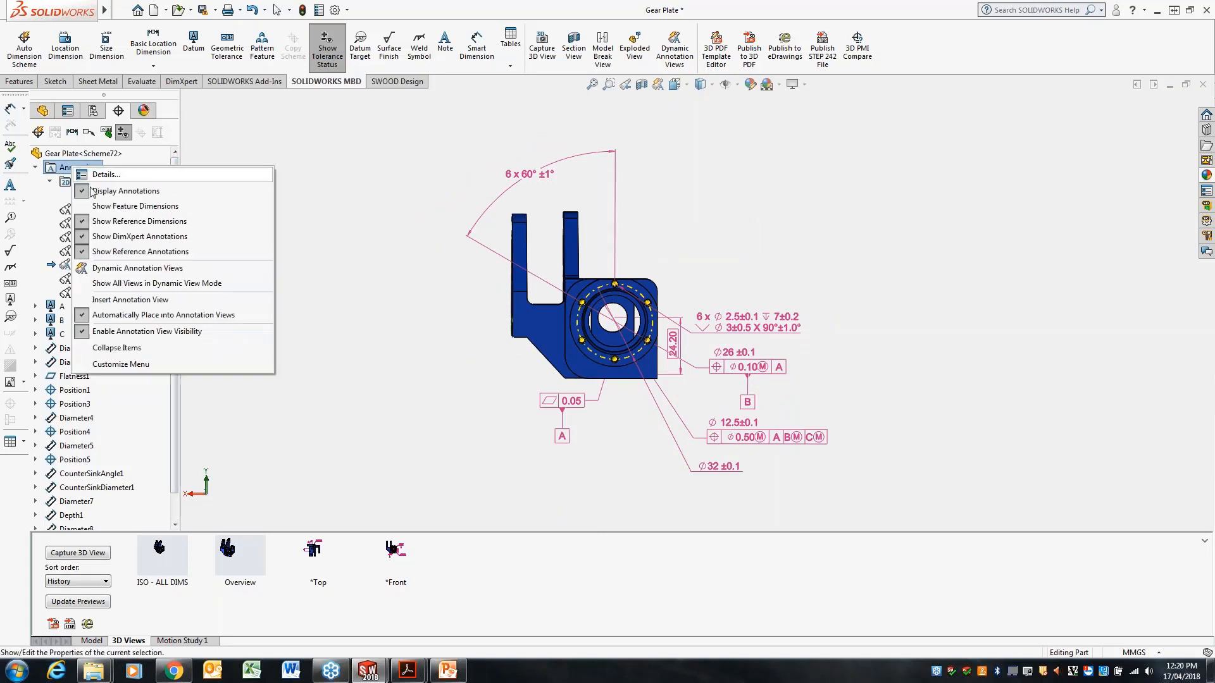
left_click(150, 302)
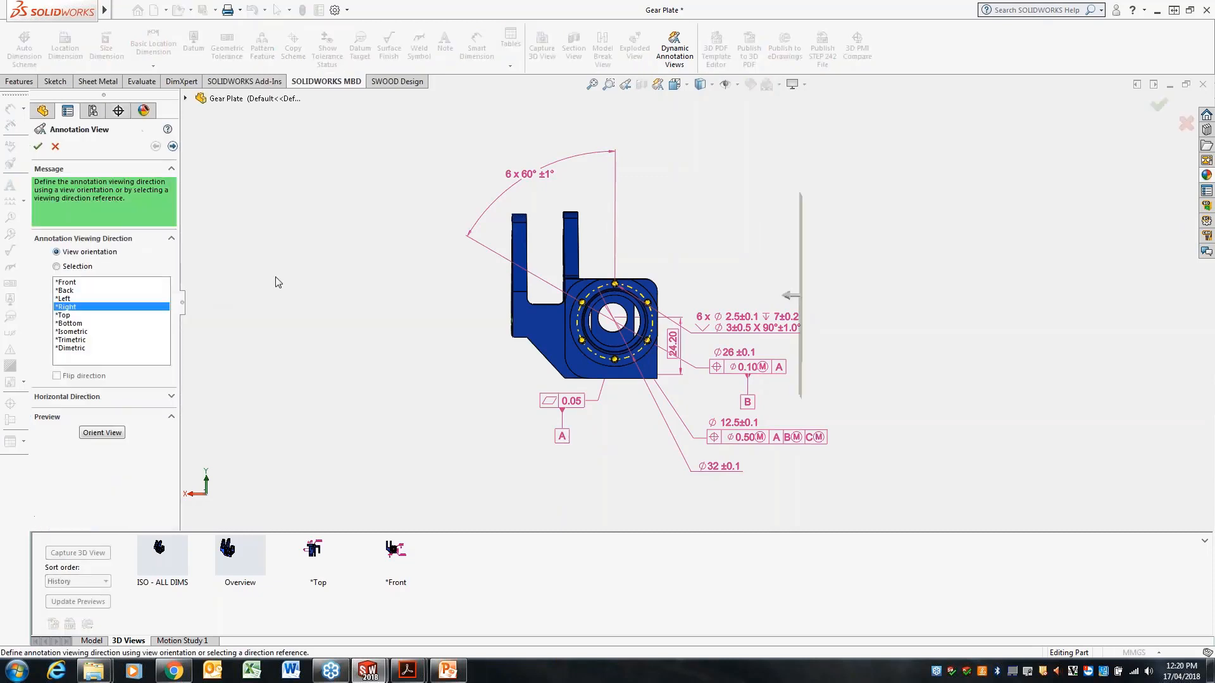
left_click(81, 282)
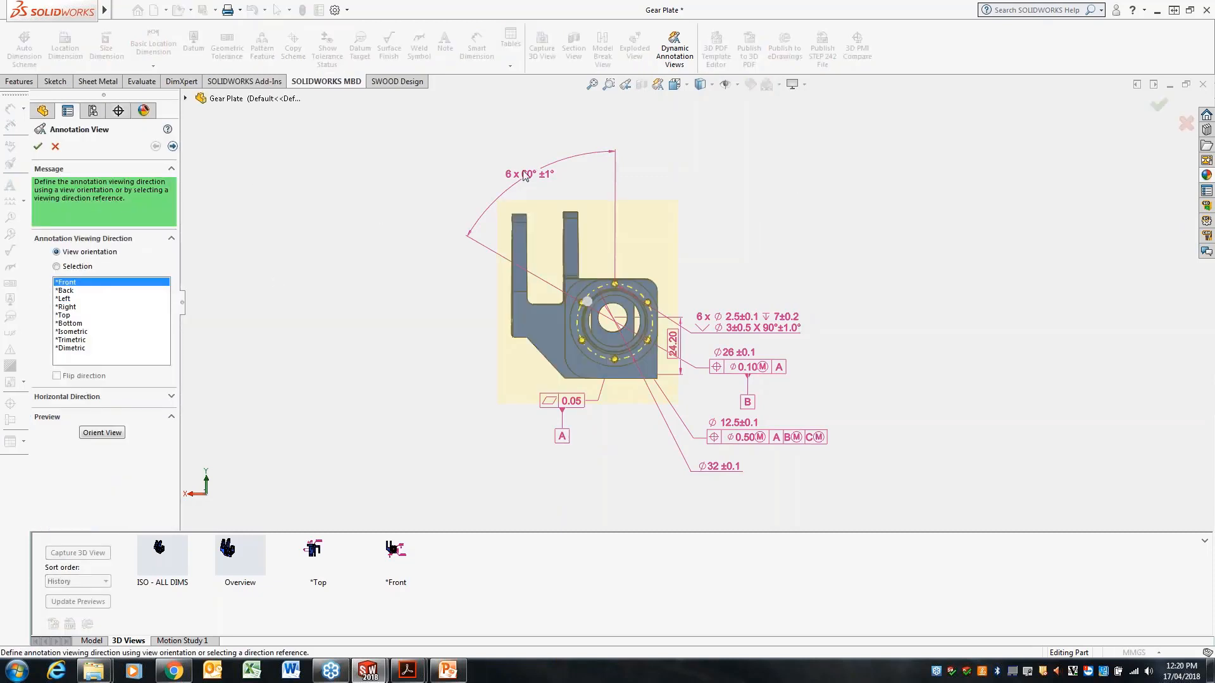
left_click(171, 147)
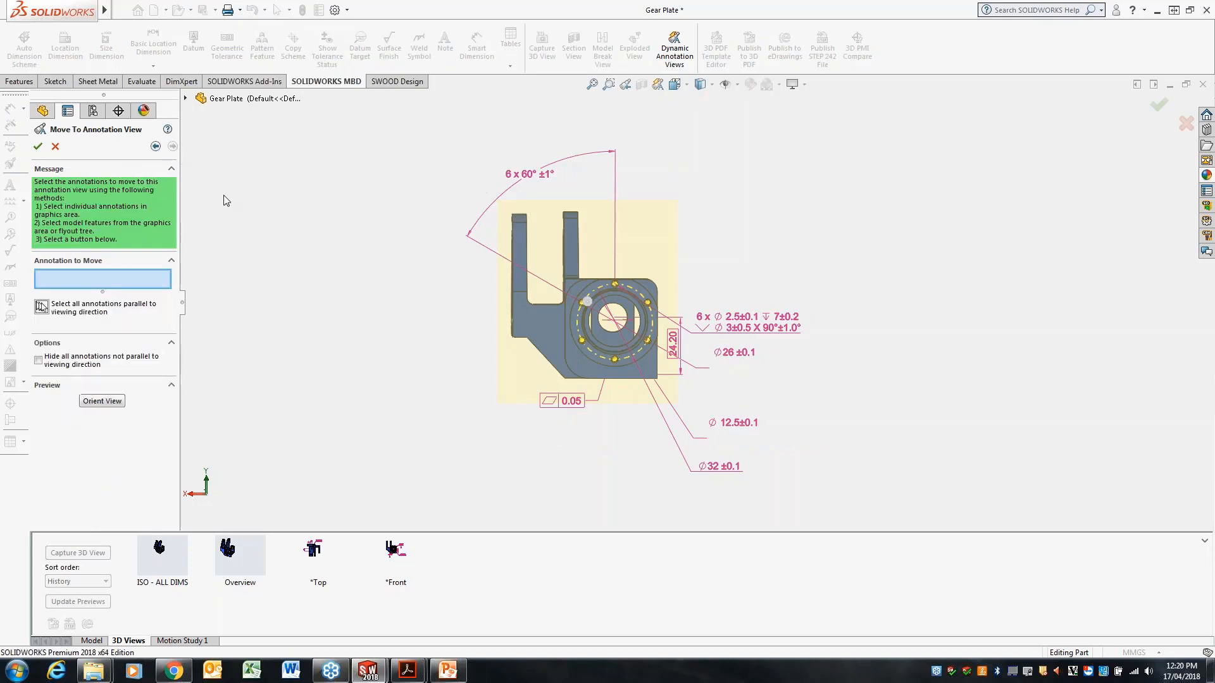
left_click(533, 188)
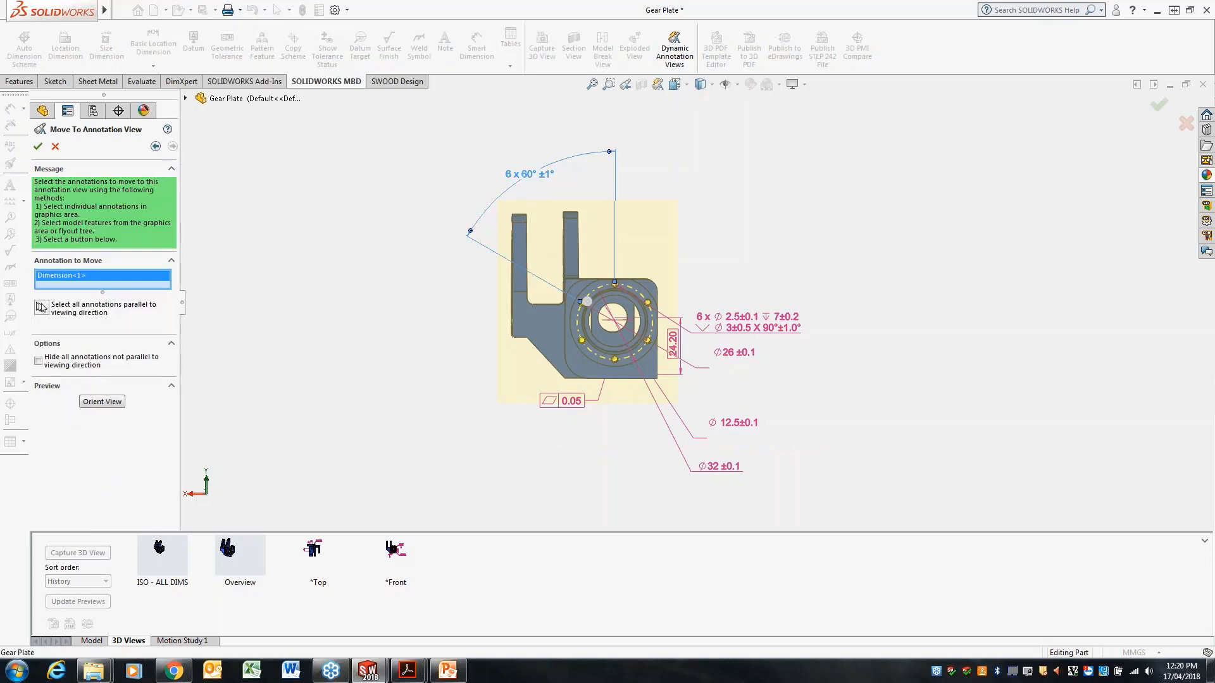
left_click(759, 320)
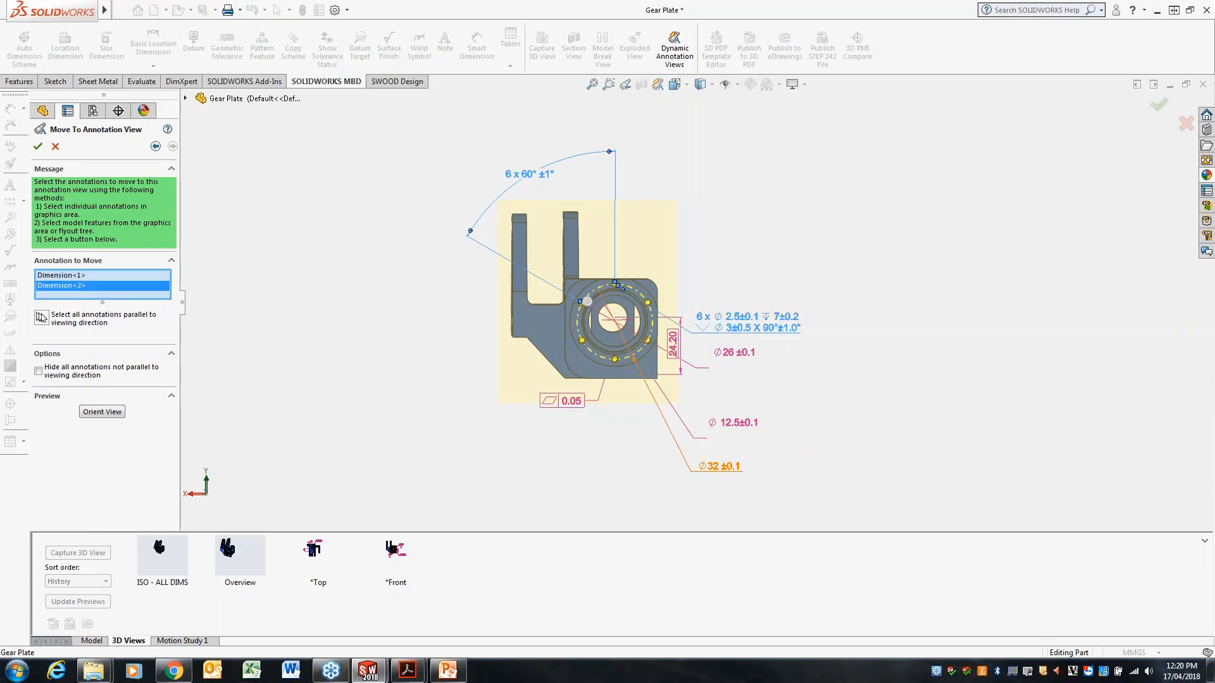
left_click(736, 468)
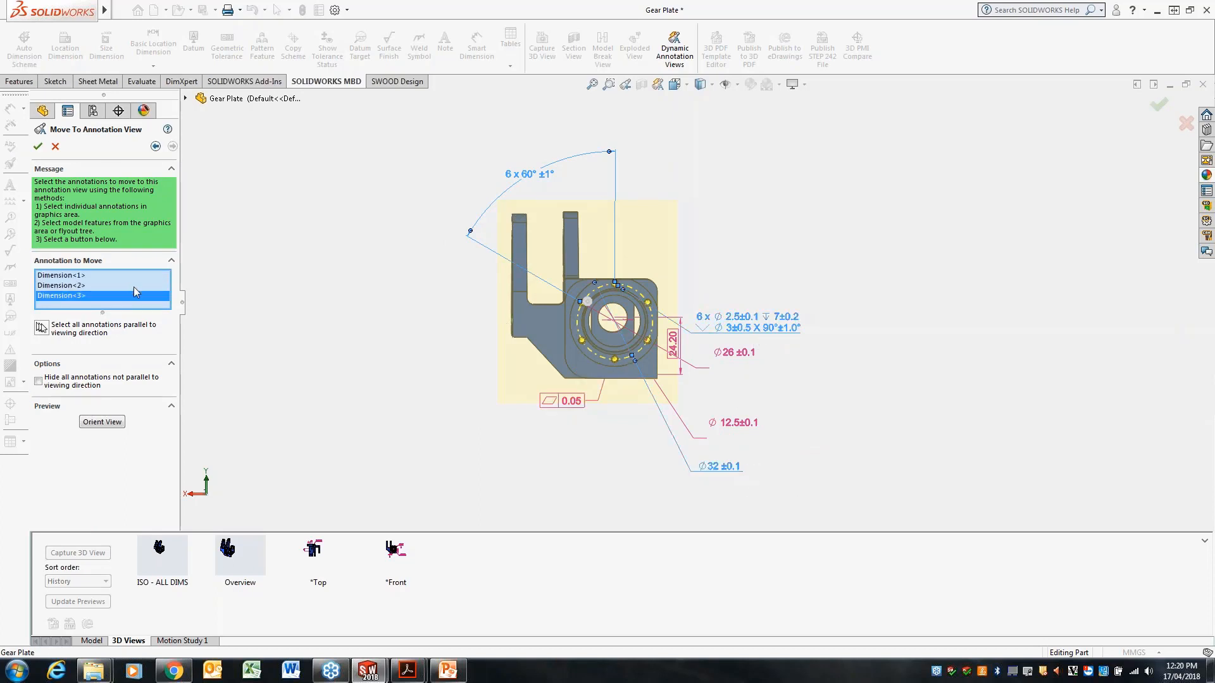
left_click(38, 147)
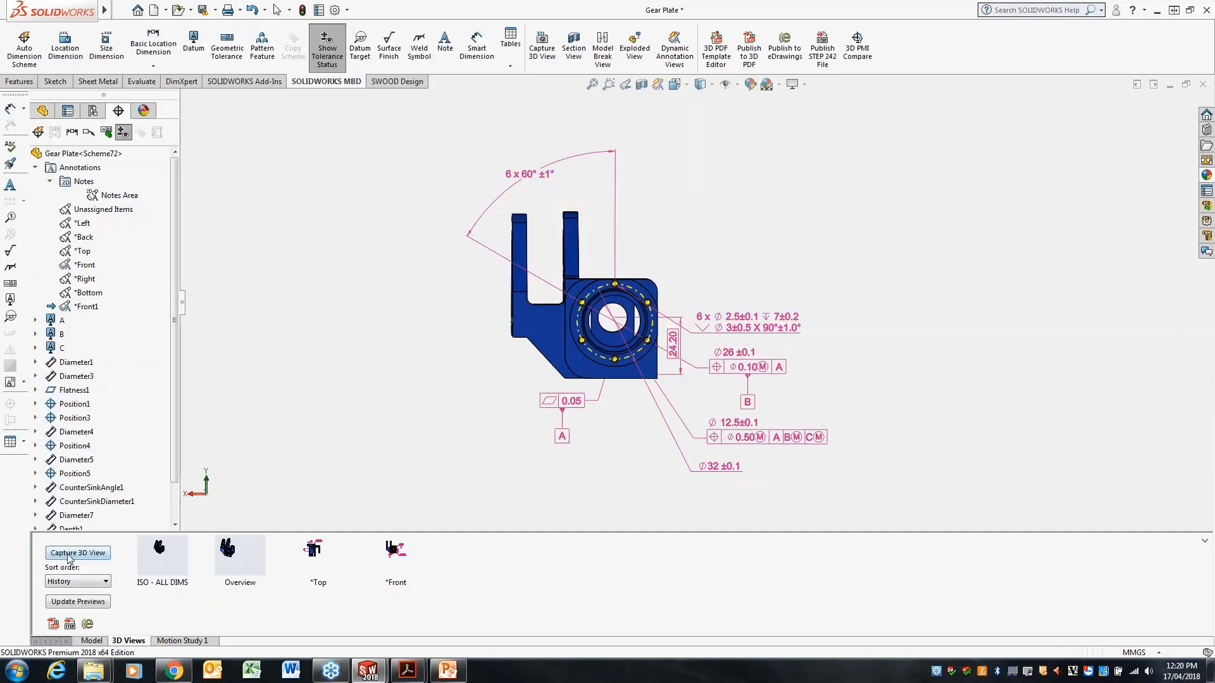
Capture a 3D view limited to the *Front1 annotation view, then place the Ø32 dimension below-left of the part and the six-hole callout above-right
left_click(75, 553)
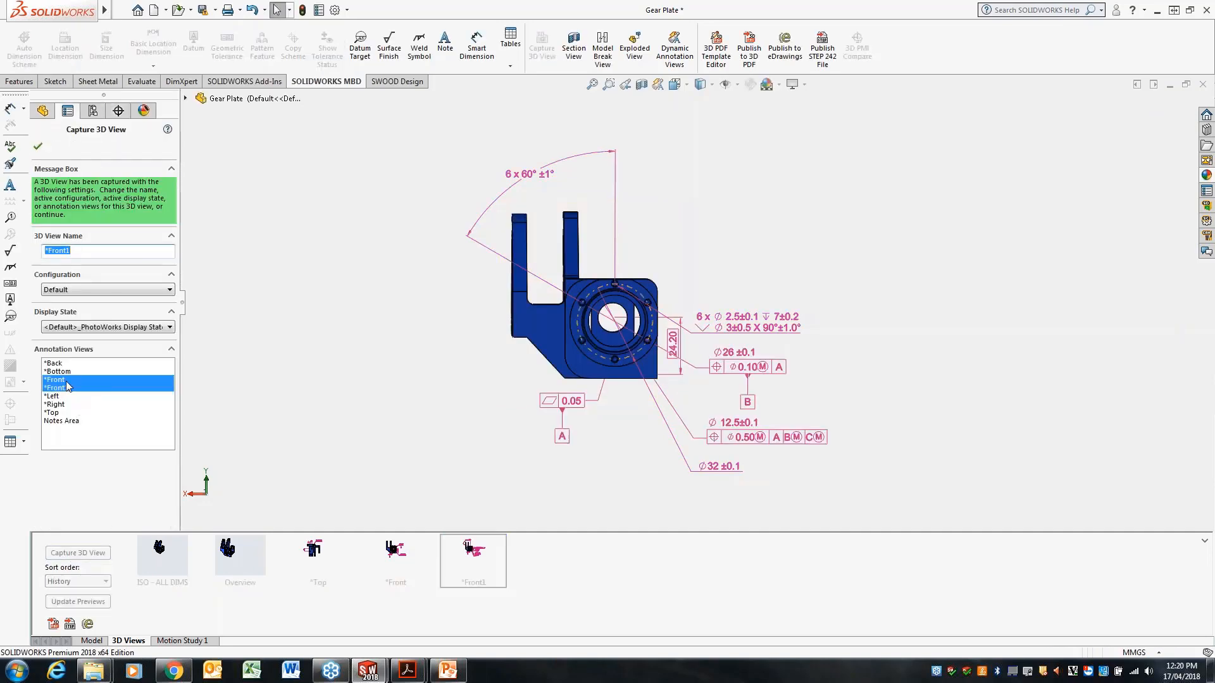
left_click(68, 387)
mouse_move(703, 465)
left_mouse_down()
mouse_move(563, 442)
mouse_move(486, 392)
left_mouse_up()
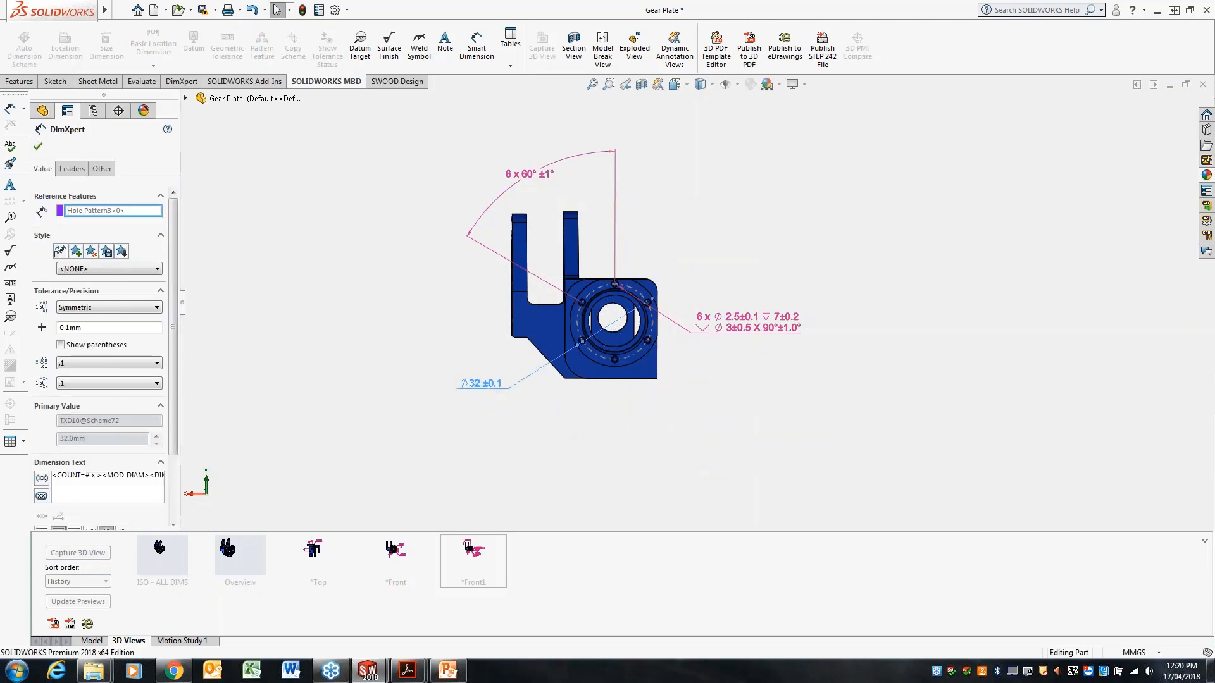
left_click_drag(748, 324, 699, 229)
scroll(685, 176, "down", 2)
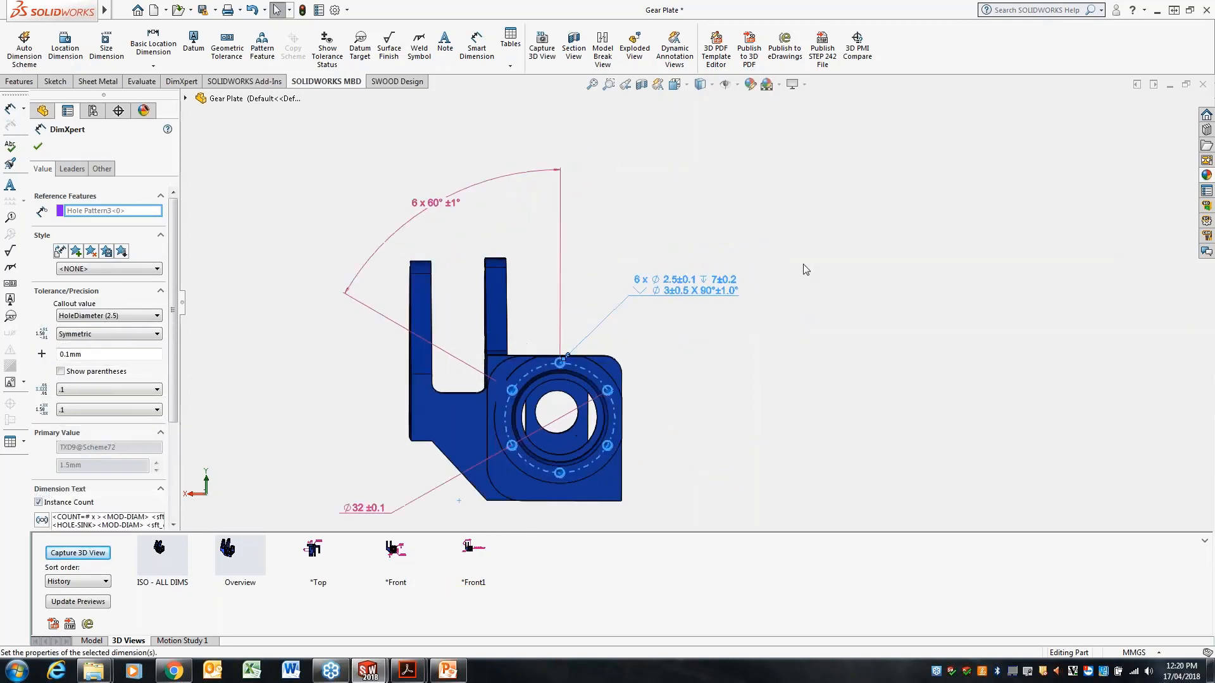
left_click(40, 148)
Rename the *Front1 3D view as *Flange holes
left_click(479, 581)
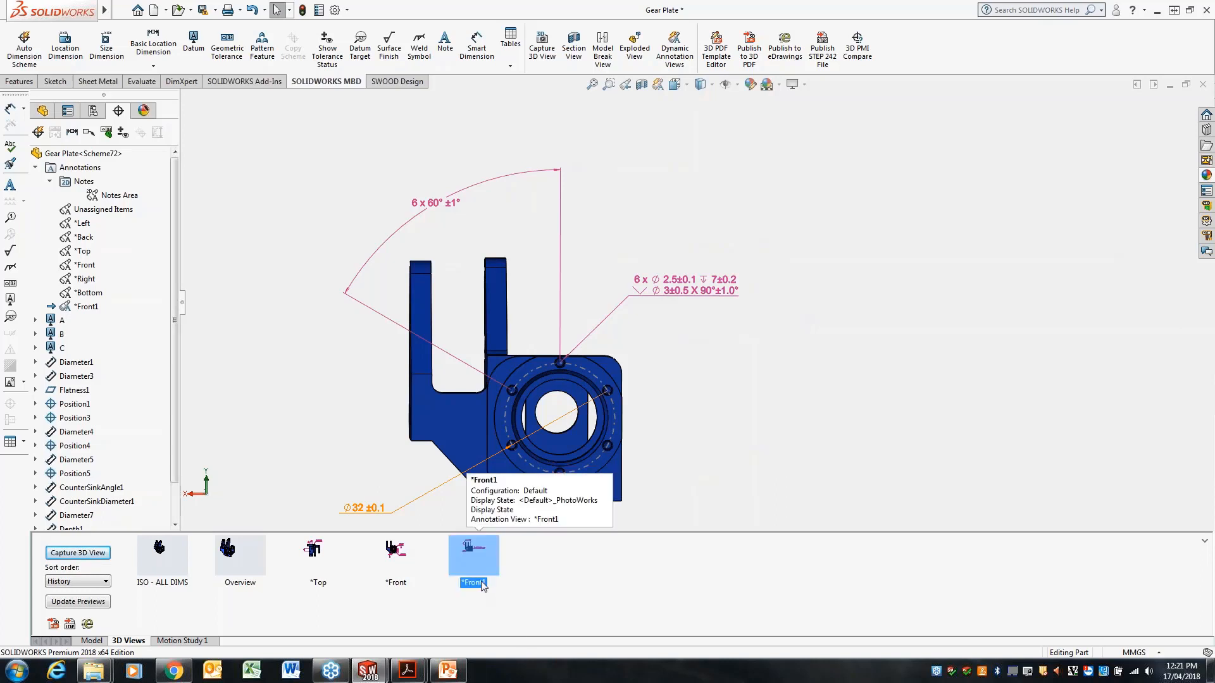
left_click(479, 582)
left_click(469, 583)
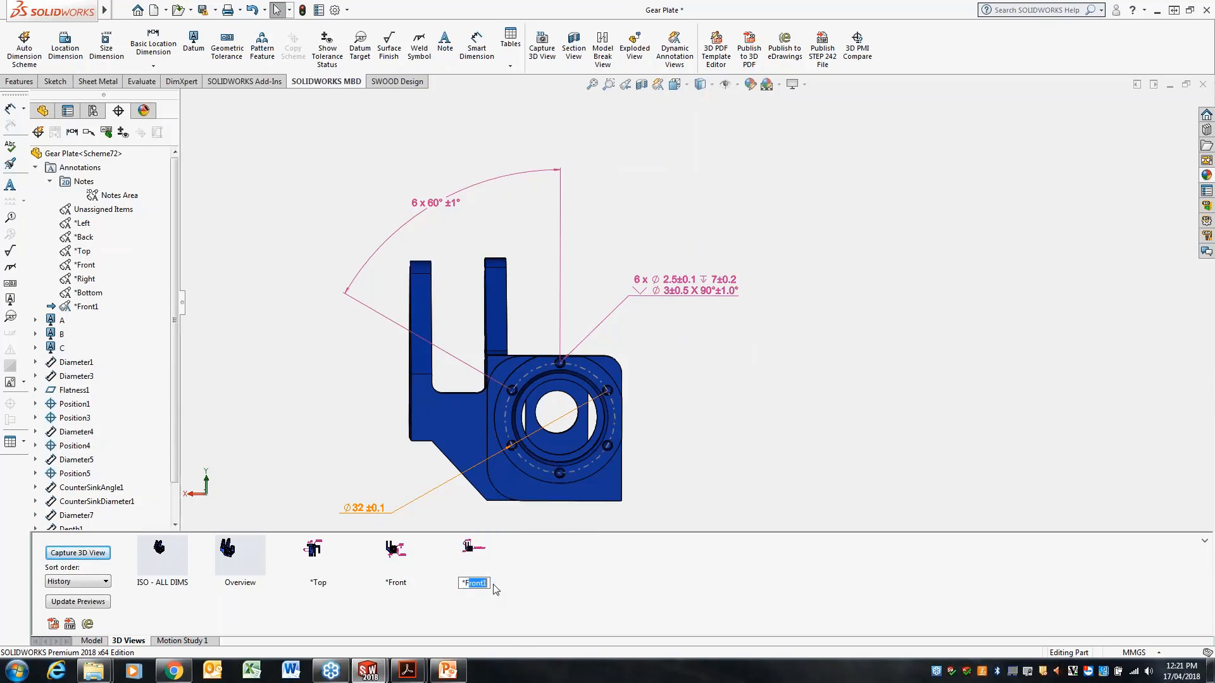
type("lange holes")
key("Return")
Activate and reorient to the *Left annotation view, and move the 4 x Ø6 callout with datum C slightly farther from the part
scroll(778, 341, "up", 1)
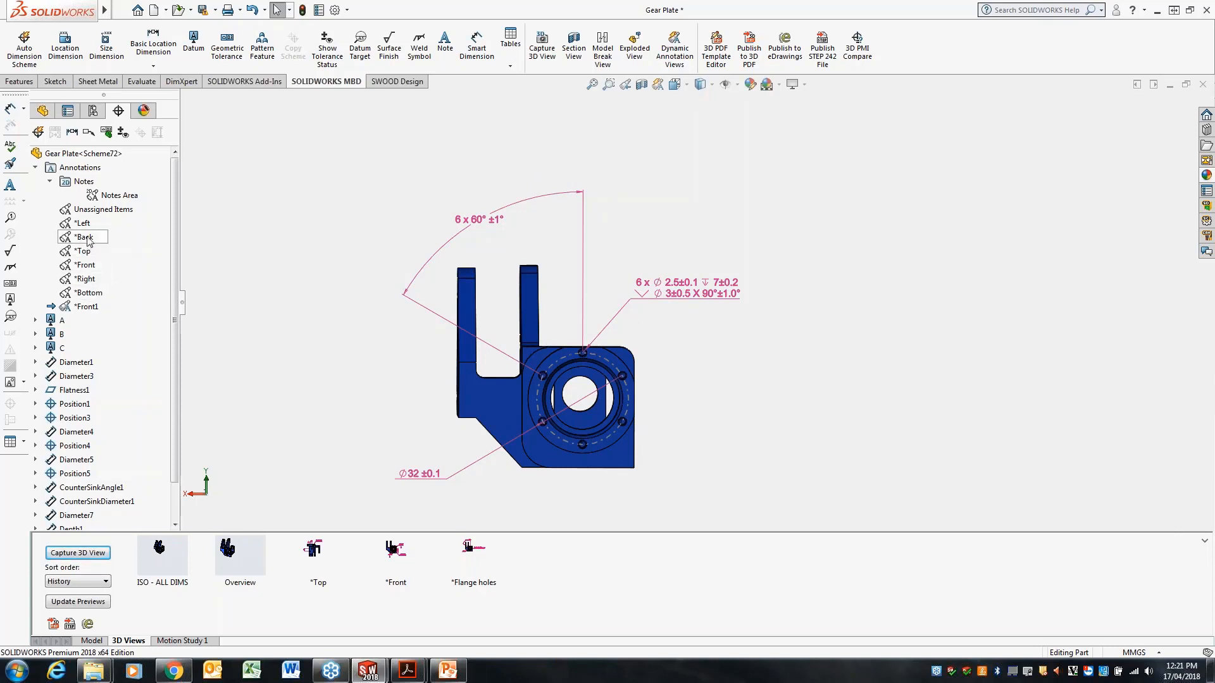
right_click(88, 226)
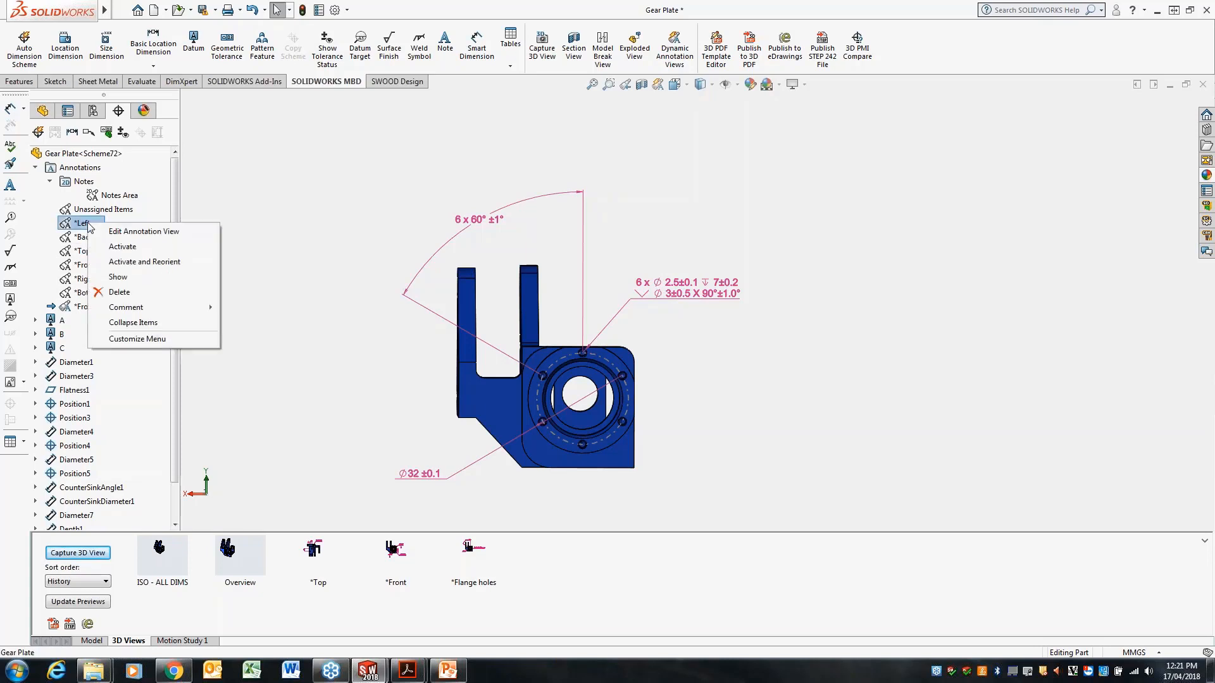
left_click(144, 261)
scroll(838, 306, "down", 1)
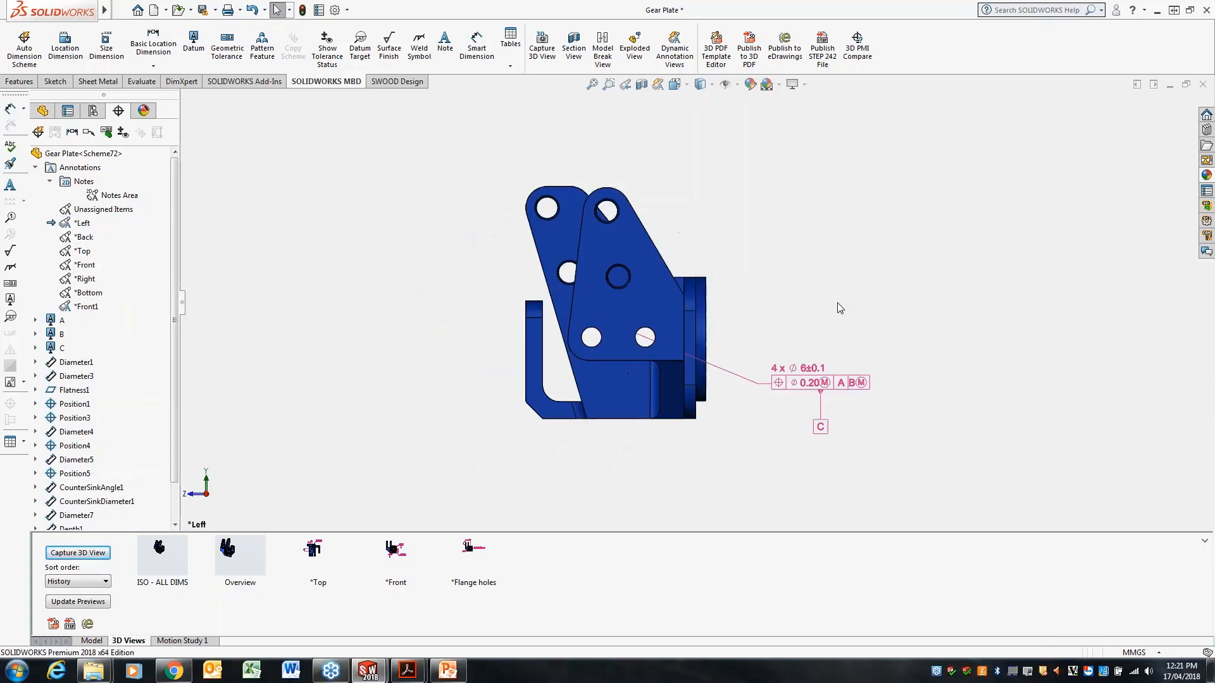
scroll(750, 280, "up", 1)
scroll(682, 235, "down", 1)
mouse_move(829, 393)
left_mouse_down()
mouse_move(821, 354)
mouse_move(774, 426)
mouse_move(852, 399)
left_mouse_up()
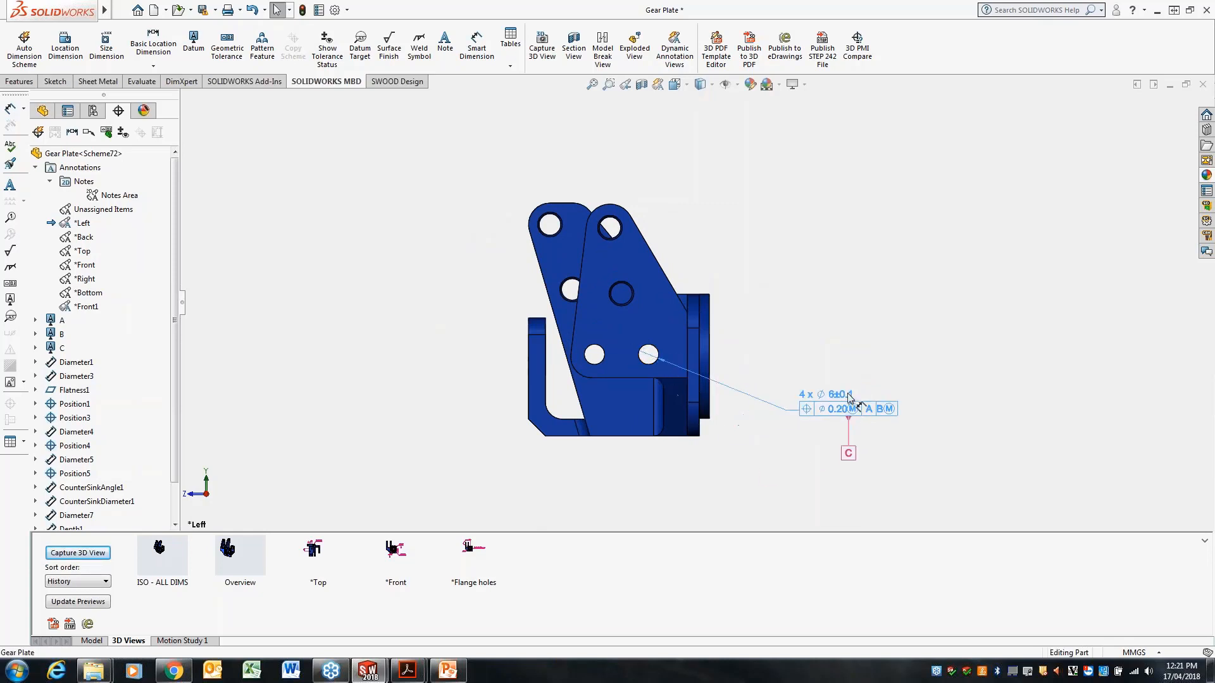
mouse_move(768, 306)
middle_mouse_down()
mouse_move(827, 312)
mouse_move(780, 316)
middle_mouse_up()
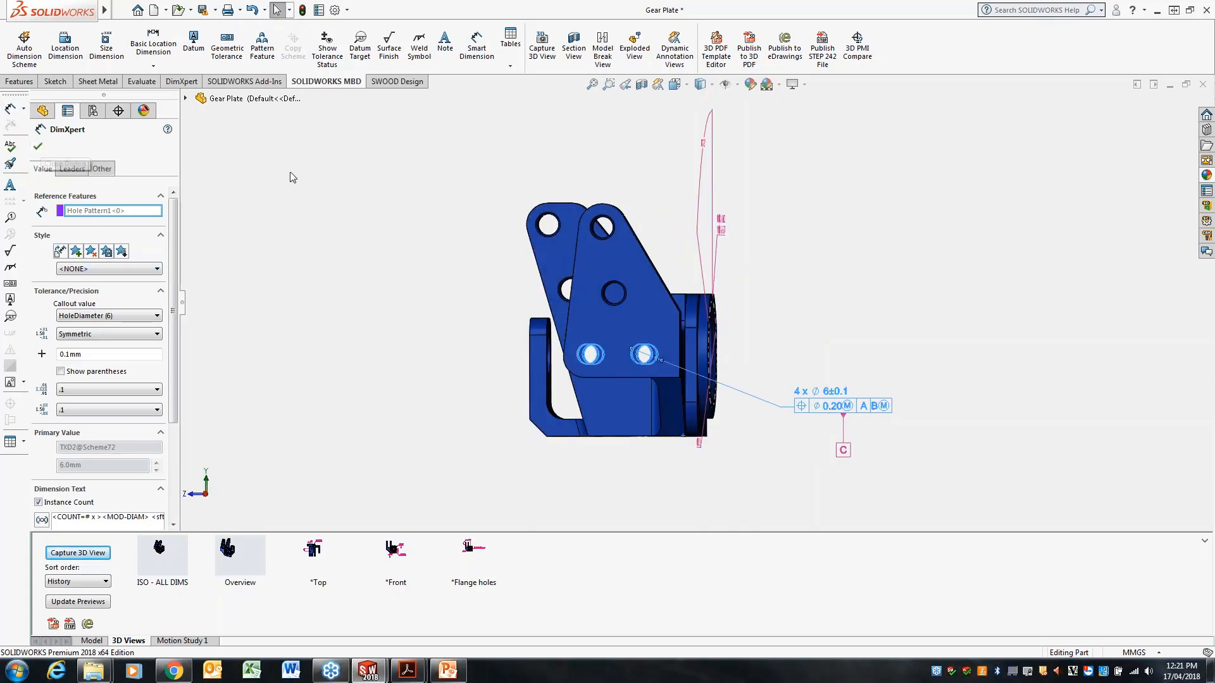
left_click(39, 147)
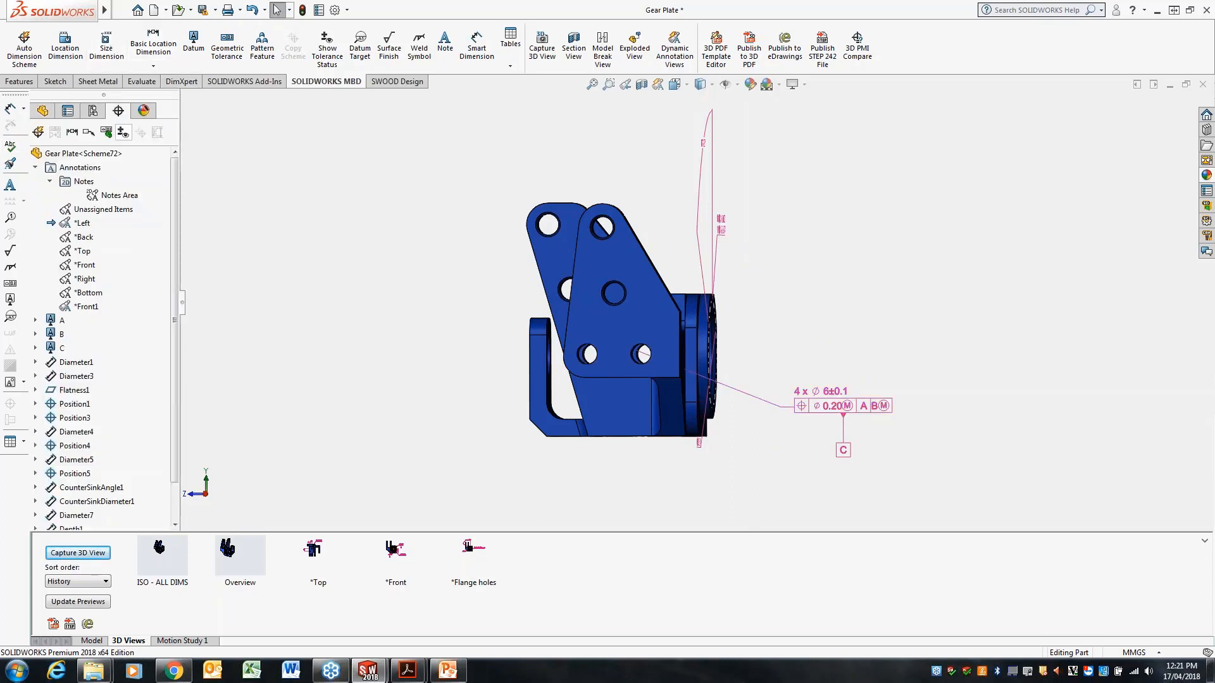
Turn on the display of feature dimensions and show the Unassigned Items annotations
right_click(73, 170)
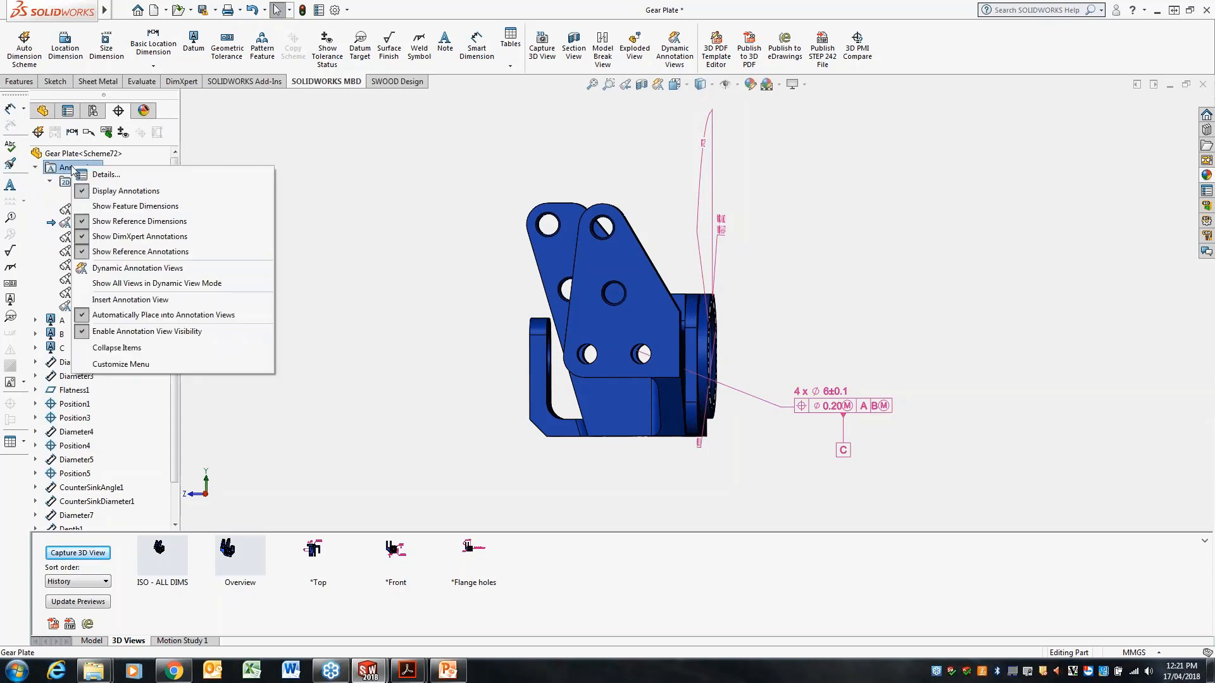
left_click(127, 217)
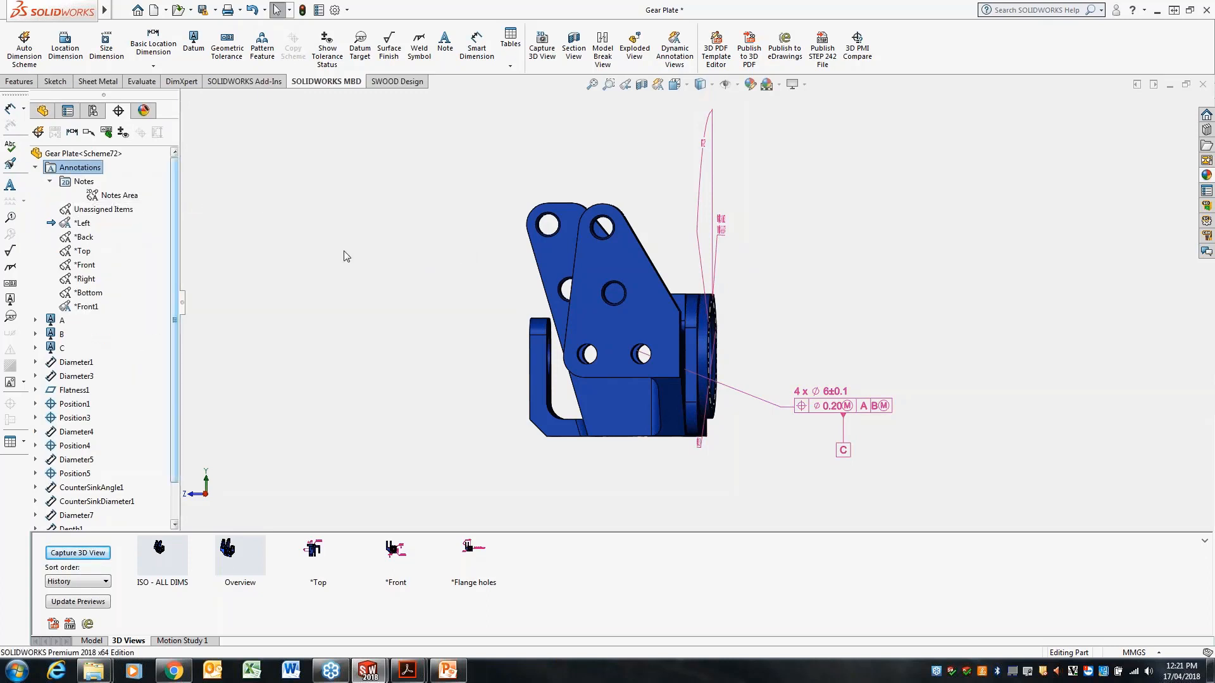
right_click(126, 210)
left_click(188, 254)
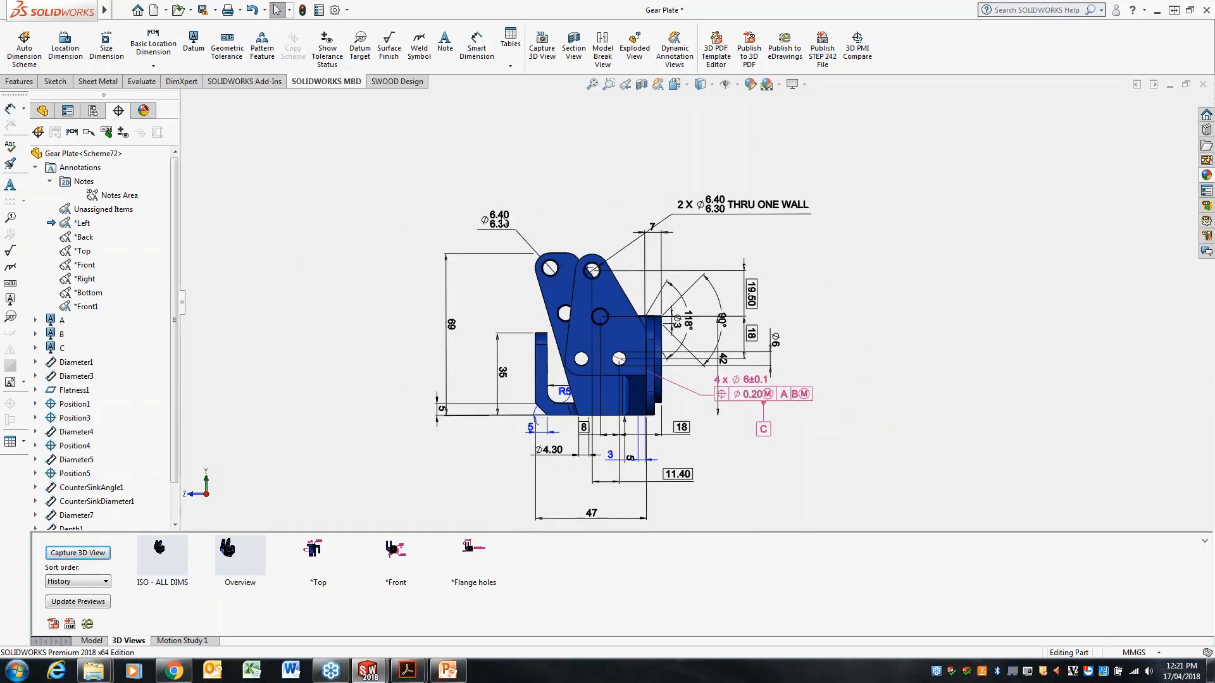
Edit the *Left annotation view to include the THRU ONE WALL callout, the 19.50, 11.40, 8, Ø6 and both boxed 18 dimensions
right_click(85, 224)
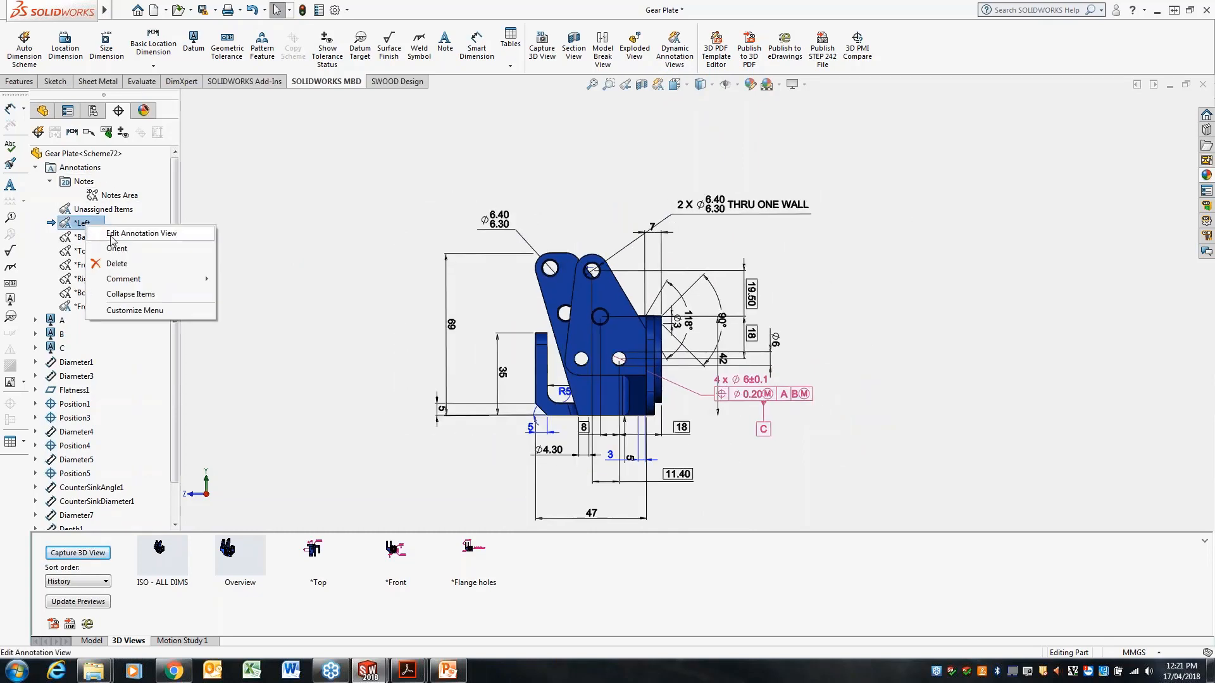
left_click(112, 234)
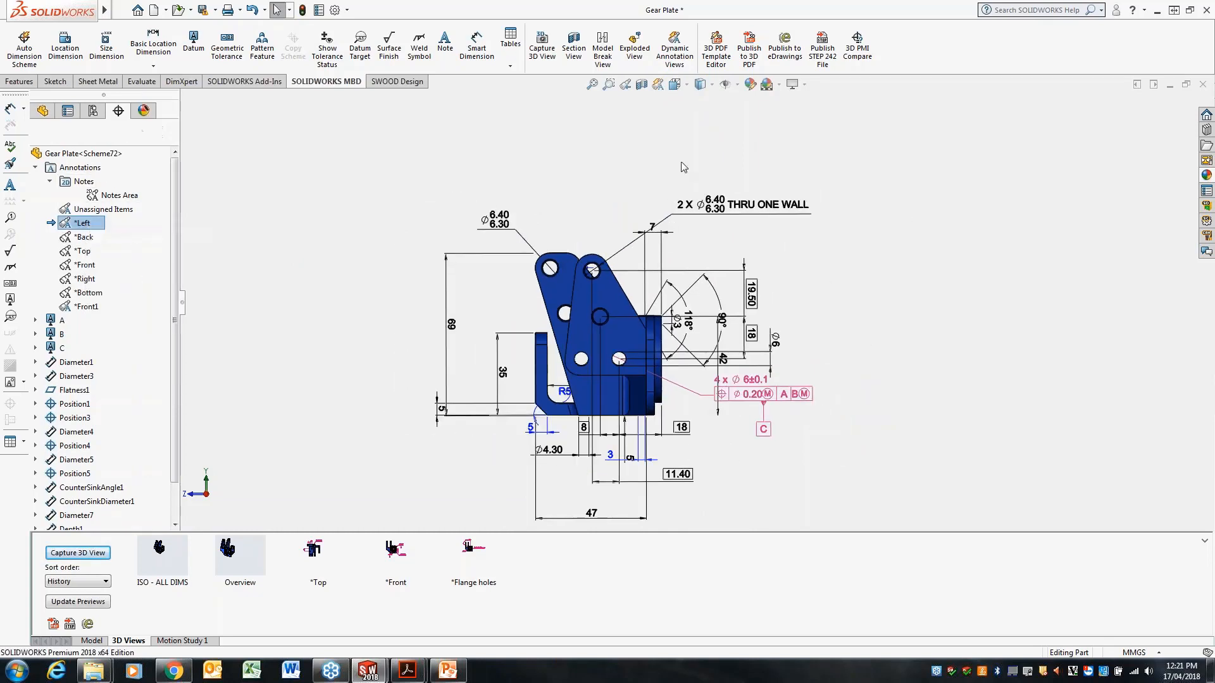
left_click(780, 204)
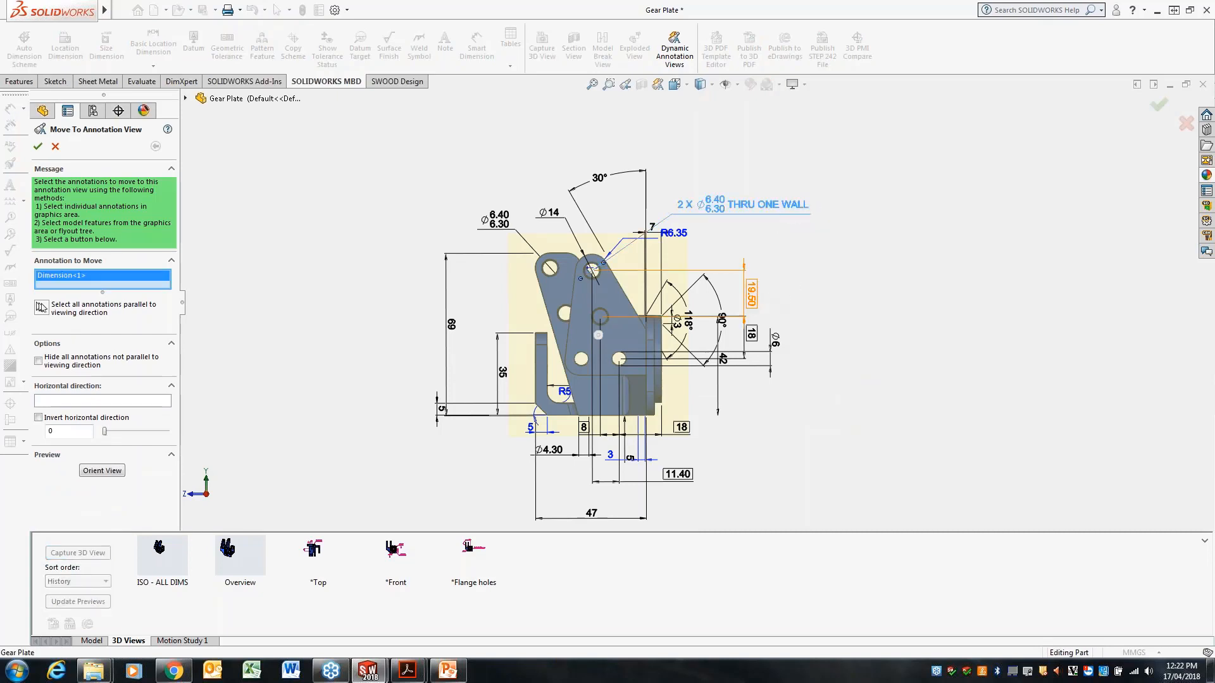
left_click(753, 295)
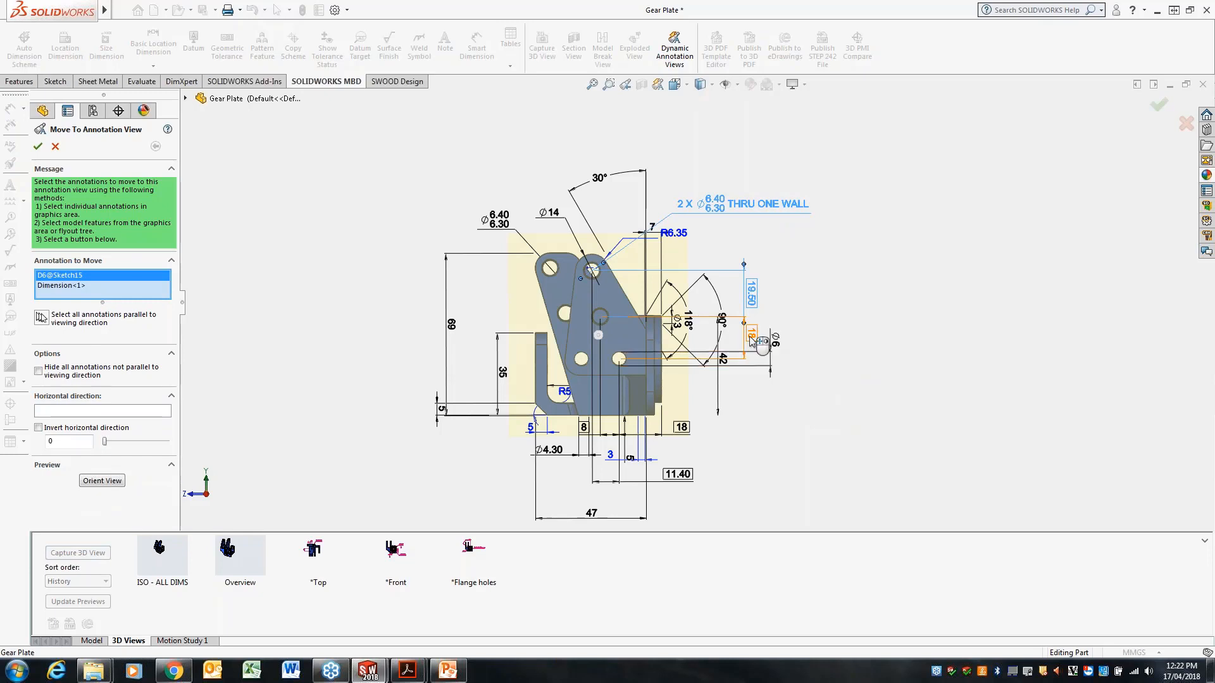
left_click(751, 369)
left_click(682, 472)
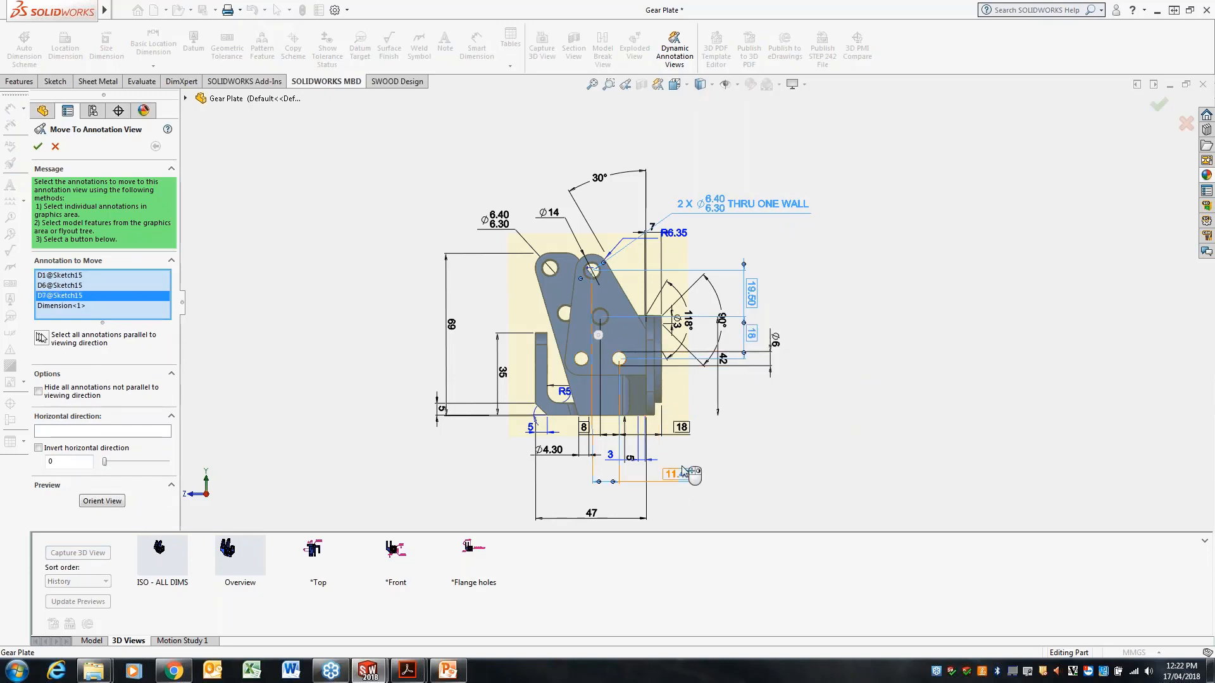
left_click(602, 435)
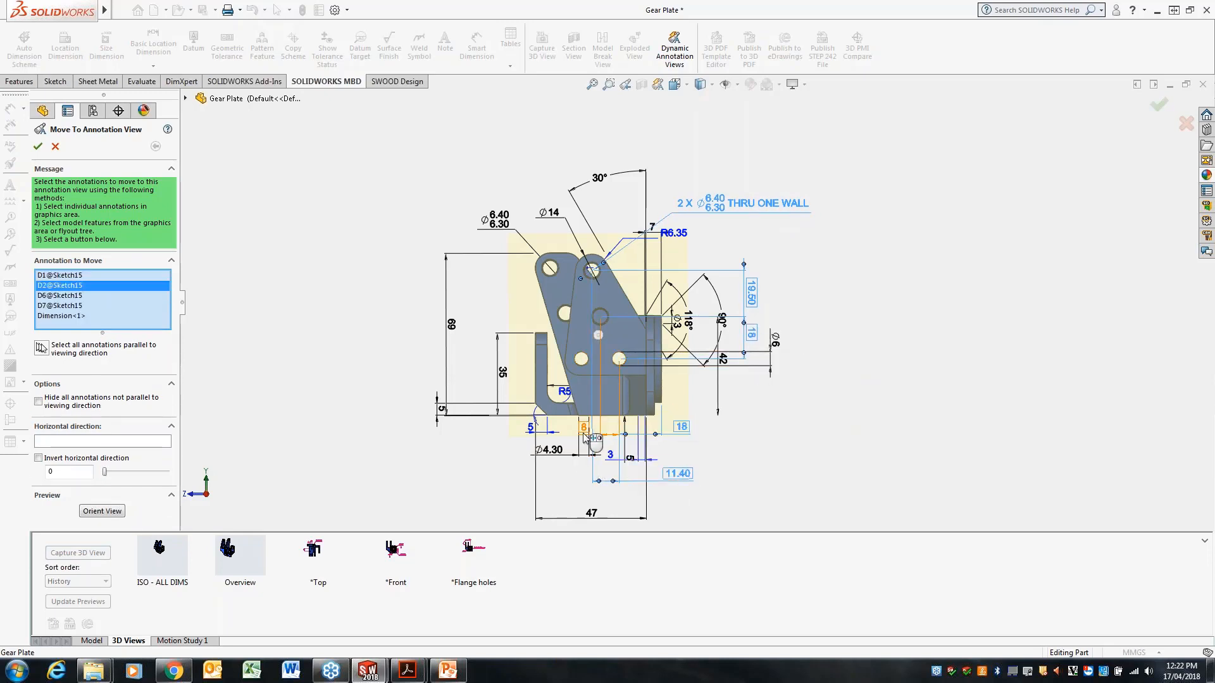
left_click(606, 447)
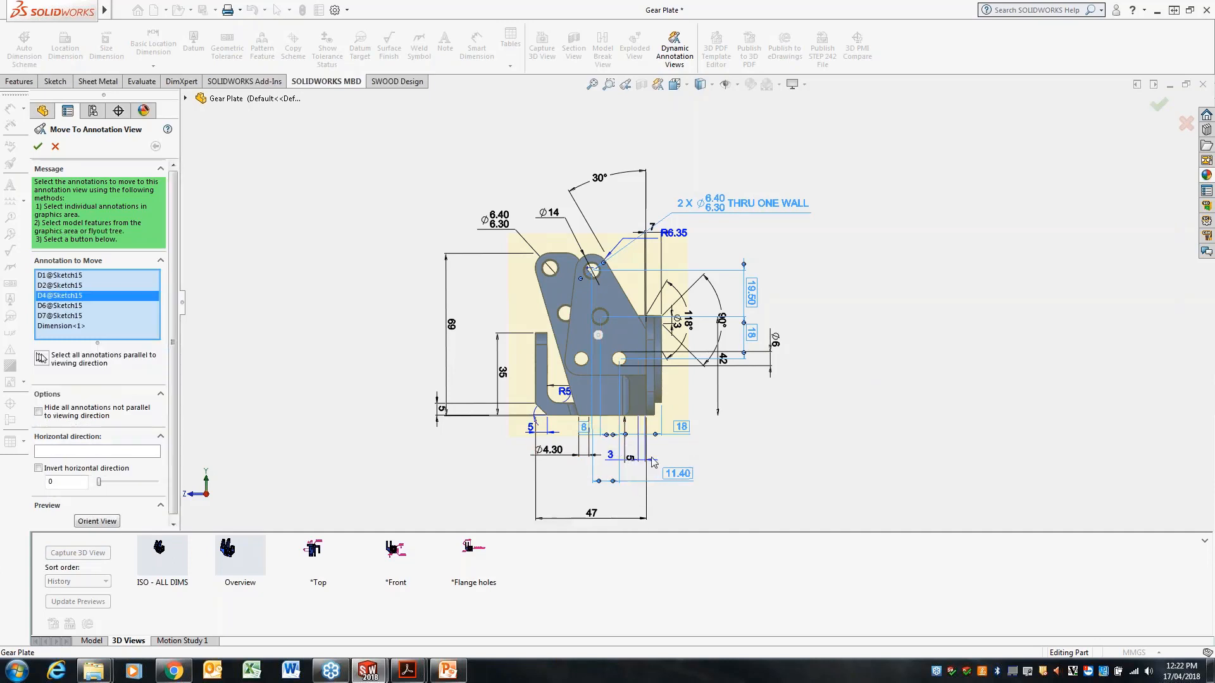
left_click(776, 342)
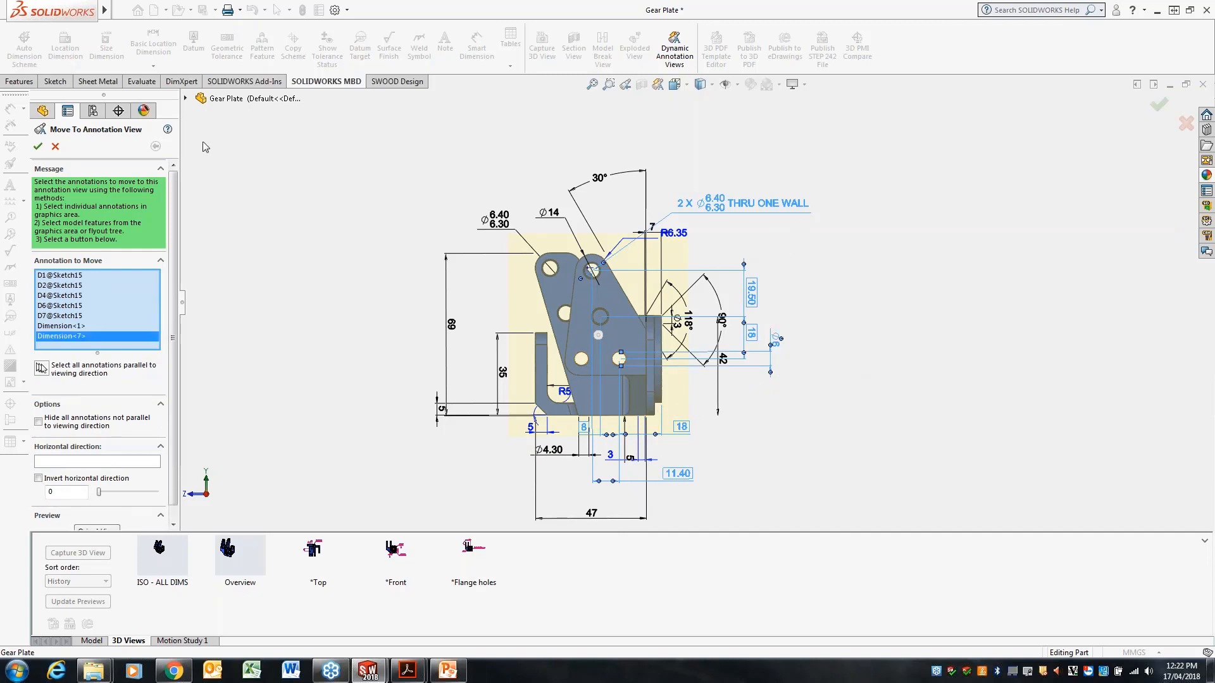
left_click(38, 148)
Hide the Unassigned Items annotations, and move the THRU ONE WALL callout and the 11.40 dimension closer to the part
right_click(102, 216)
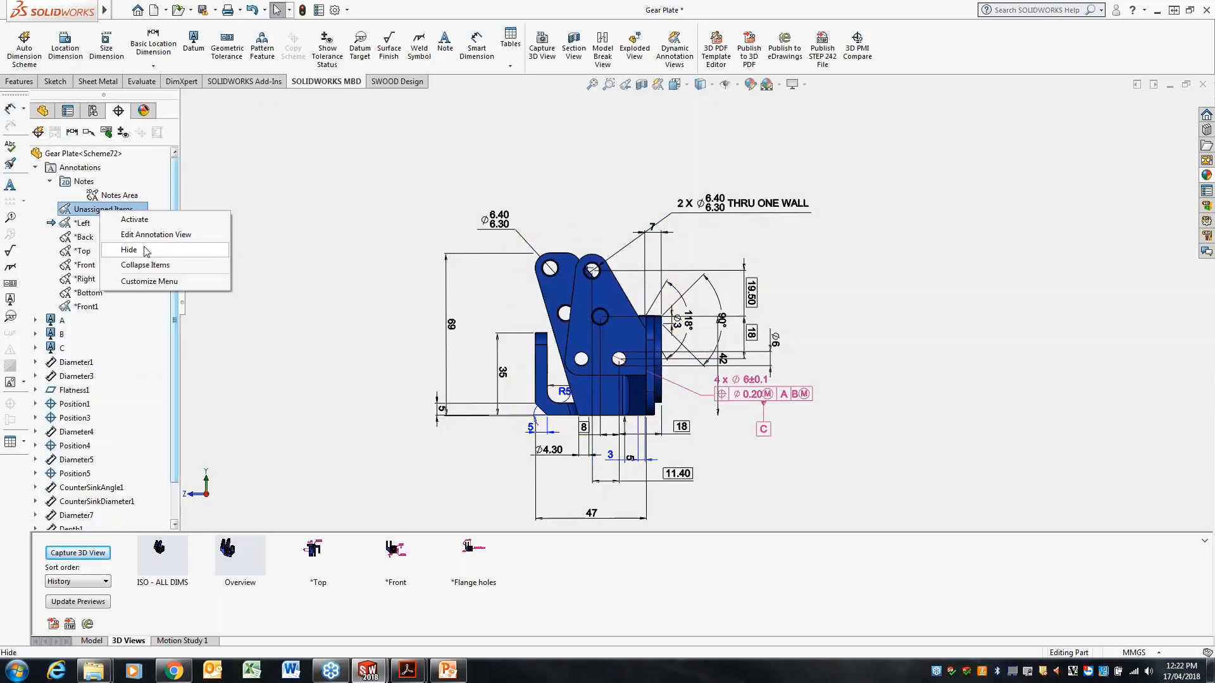
left_click(147, 250)
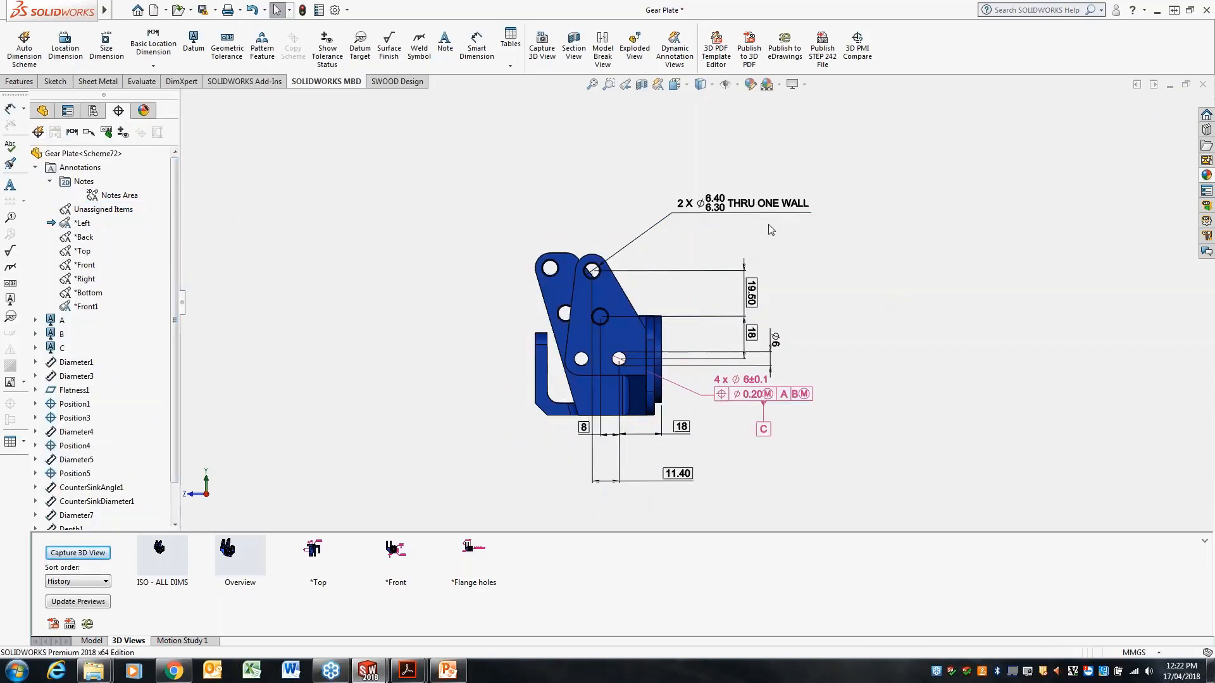
left_click_drag(726, 210, 672, 232)
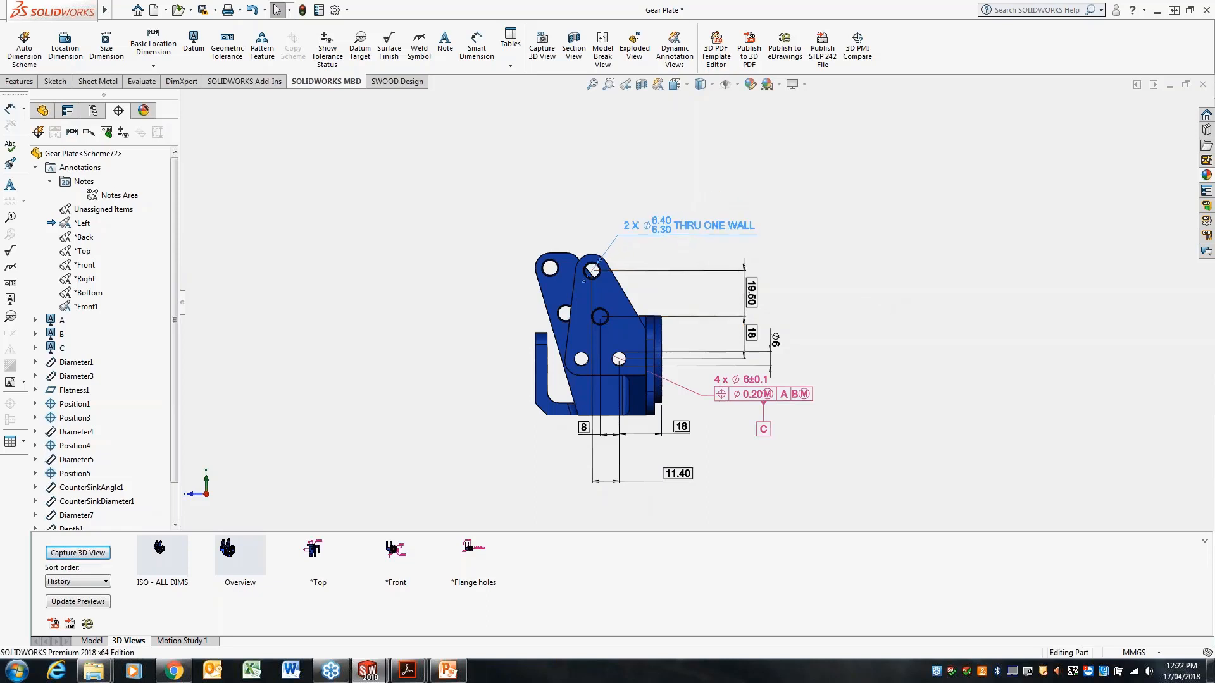
scroll(806, 230, "down", 1)
scroll(801, 314, "up", 2)
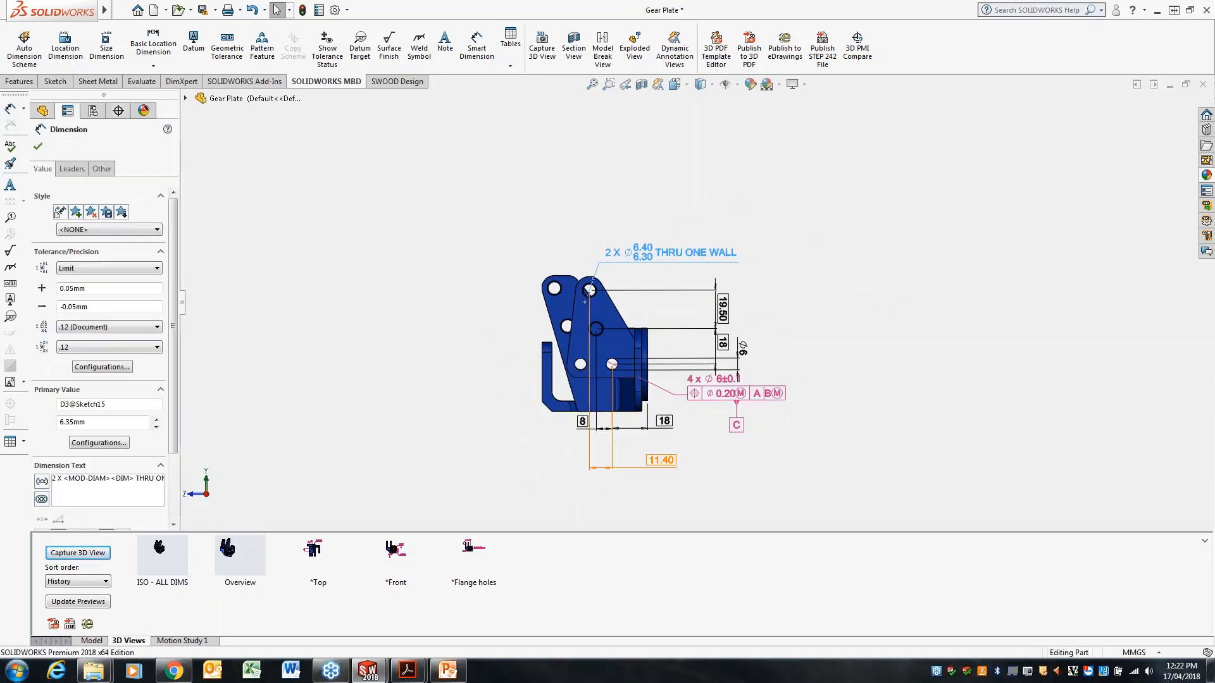
left_click_drag(675, 462, 657, 456)
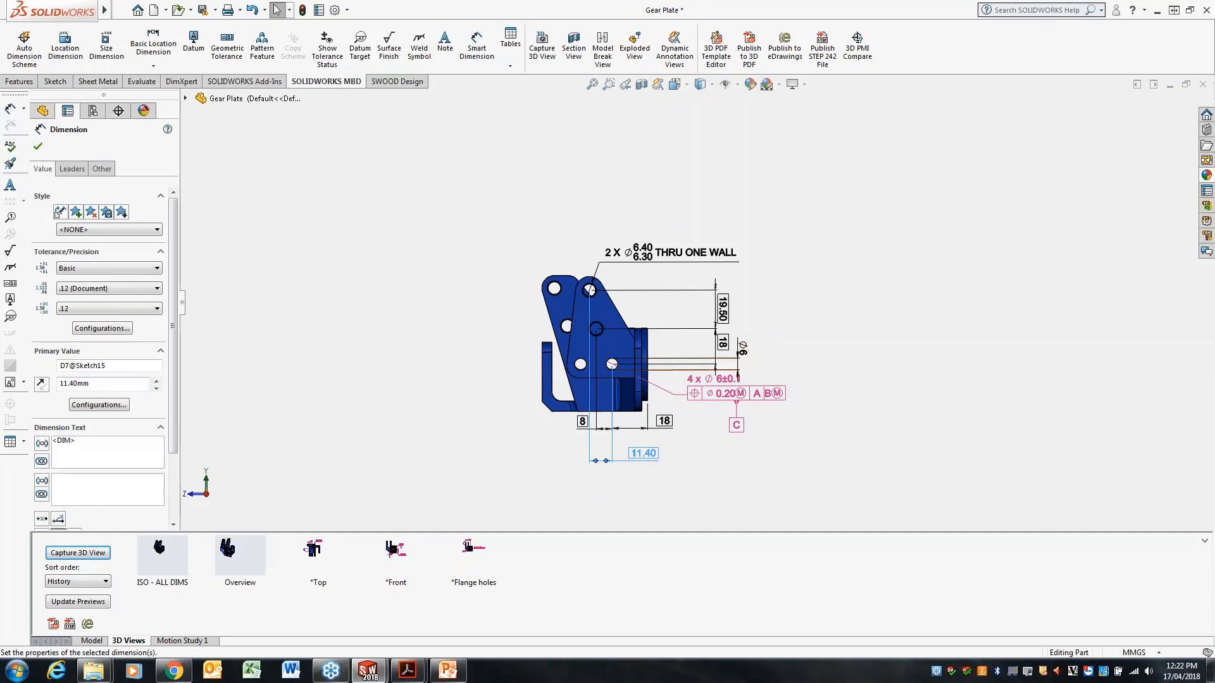
Move the Ø6 dimension closer to the part, and reposition the vertical 18 and 19.50 dimension texts along their dimension line
mouse_move(739, 355)
left_mouse_down()
mouse_move(674, 350)
mouse_move(725, 351)
left_mouse_up()
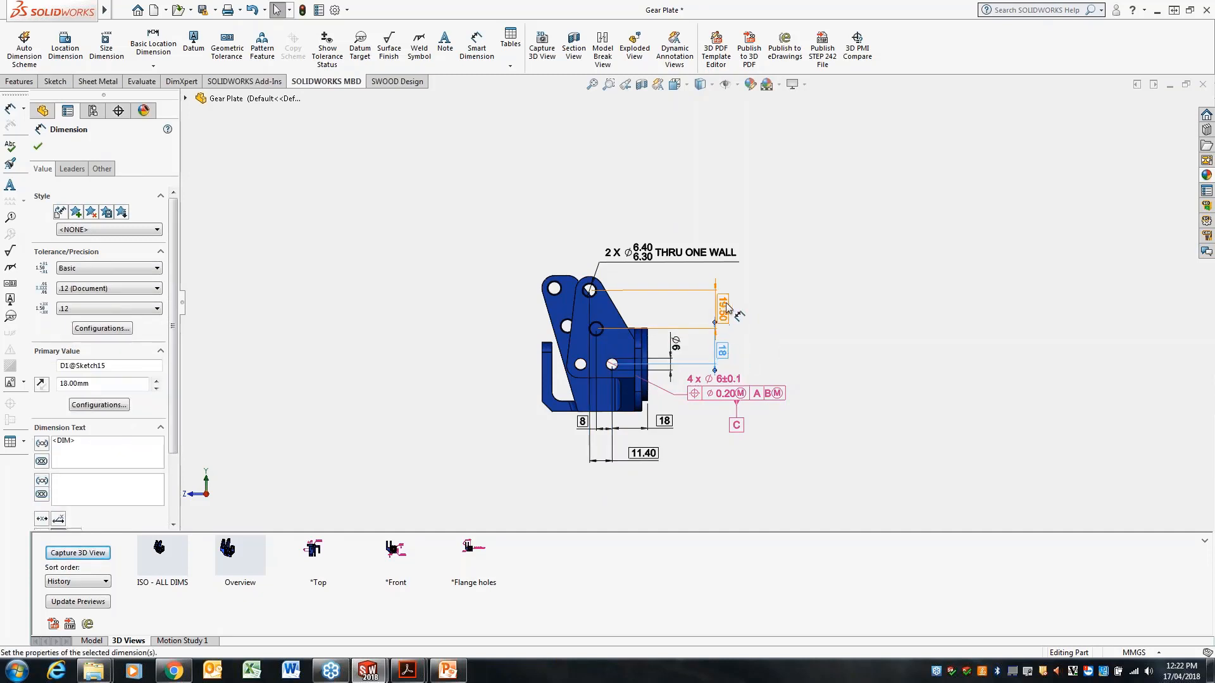
mouse_move(725, 304)
left_mouse_down()
mouse_move(737, 304)
mouse_move(726, 297)
left_mouse_up()
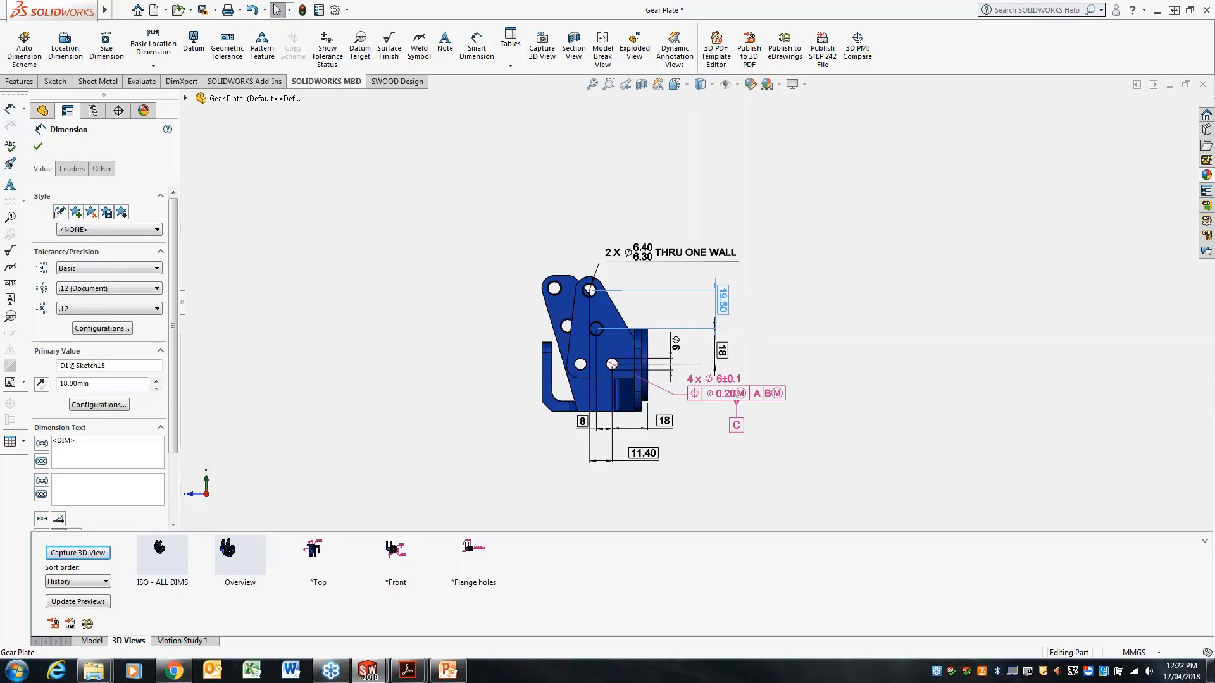
scroll(916, 291, "down", 3)
scroll(911, 290, "up", 3)
scroll(620, 468, "down", 1)
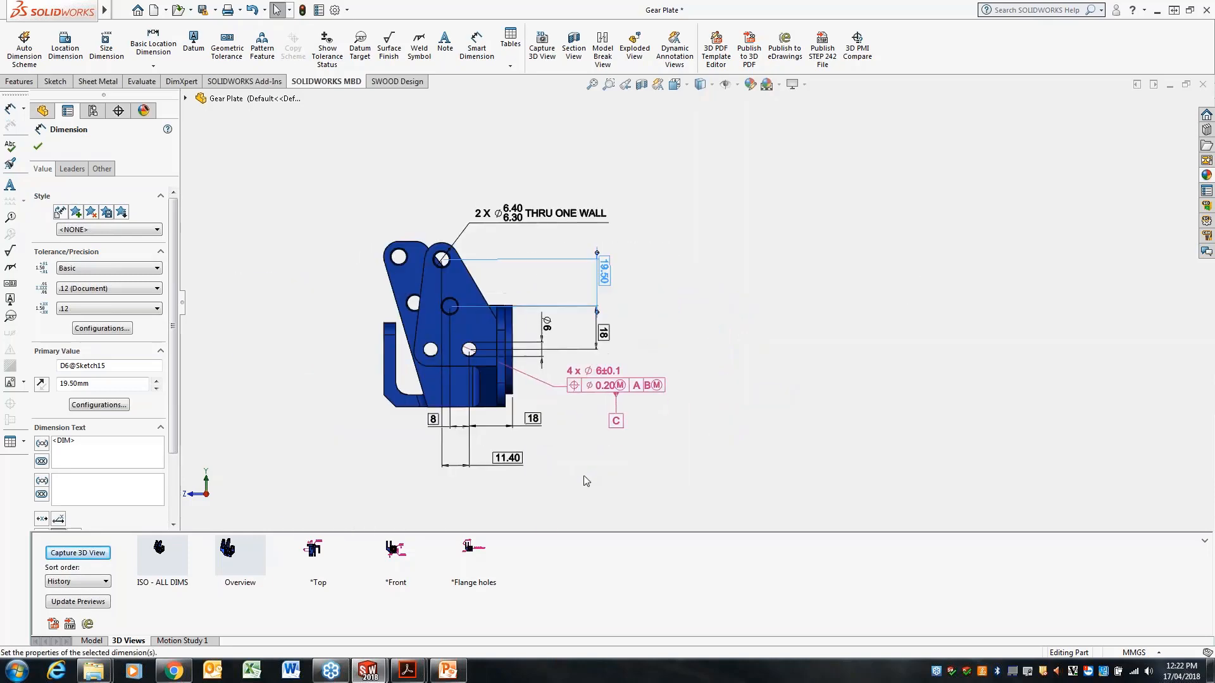
middle_click_drag(587, 481, 390, 401)
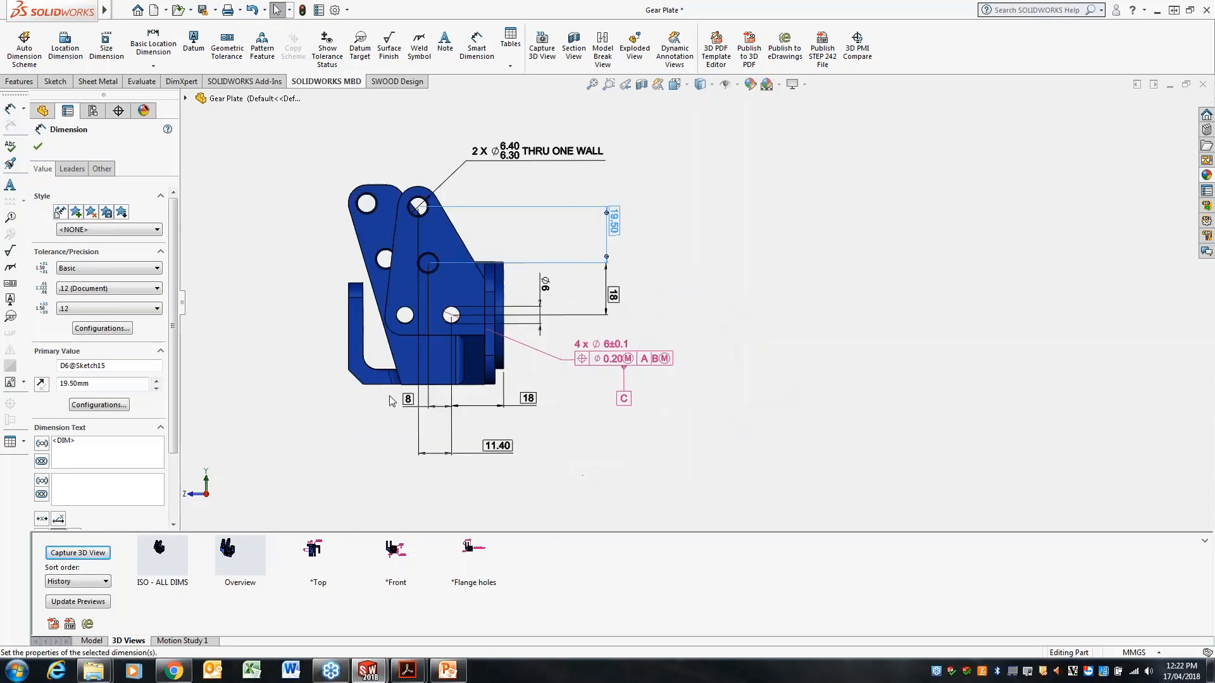
left_click(38, 147)
Turn off the display of DimXpert annotations
right_click(76, 168)
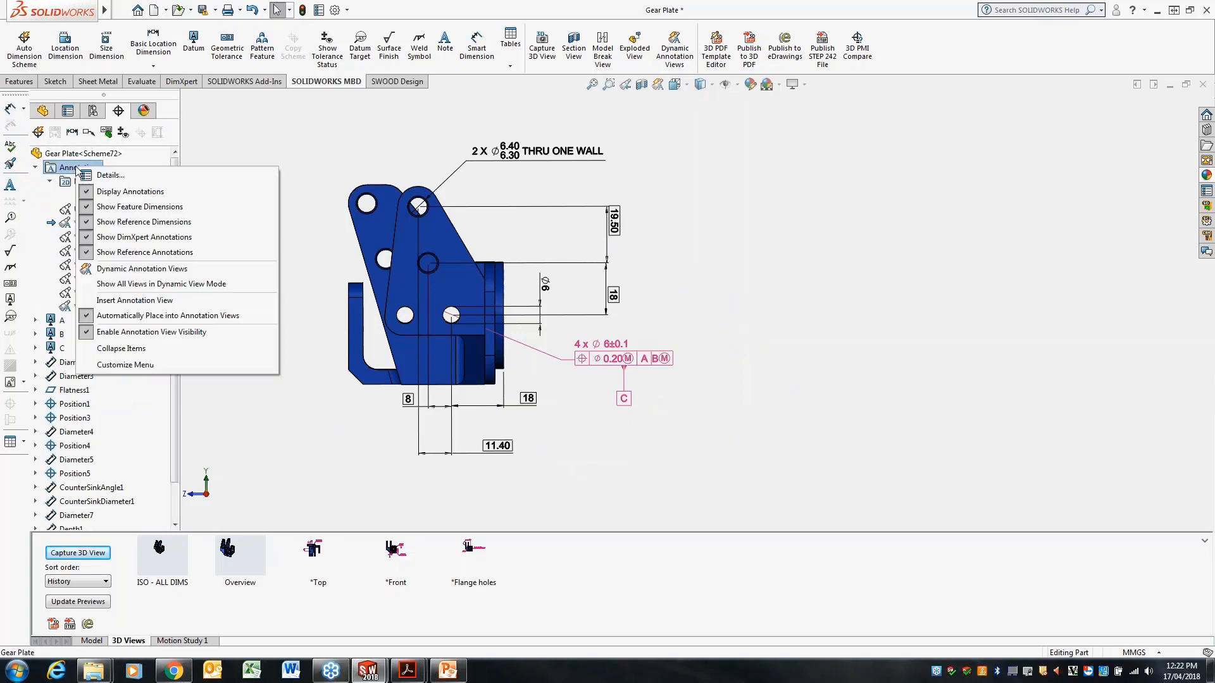
left_click(137, 242)
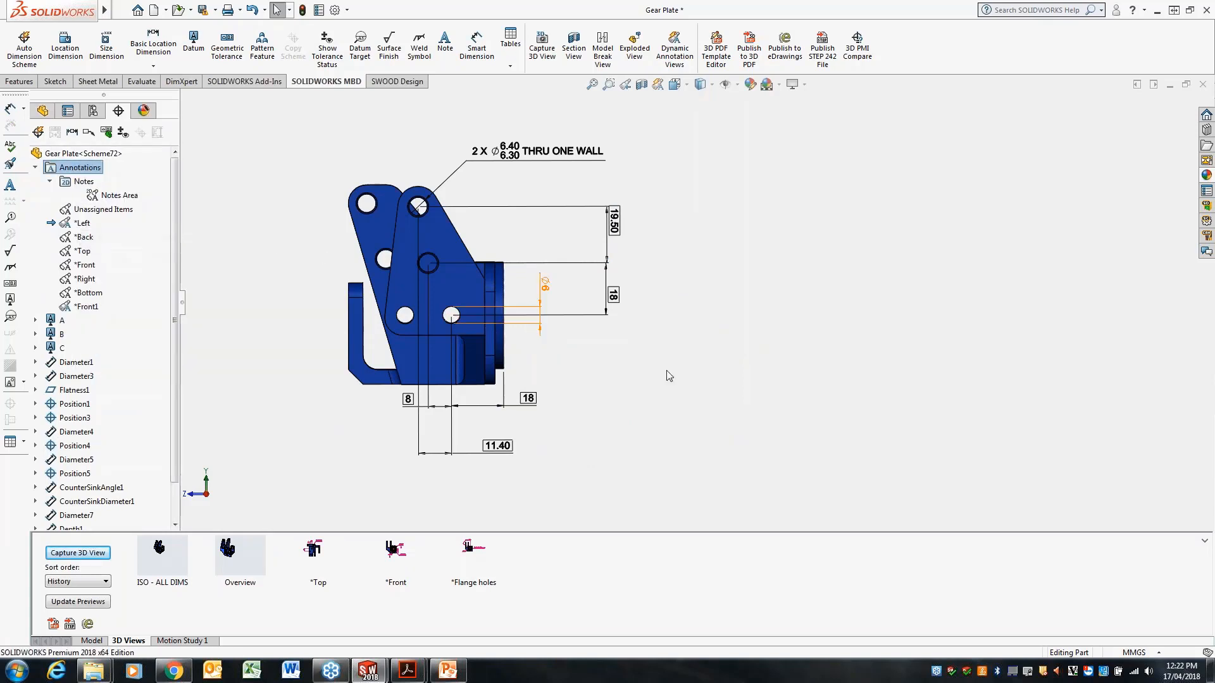
scroll(246, 147, "down", 1)
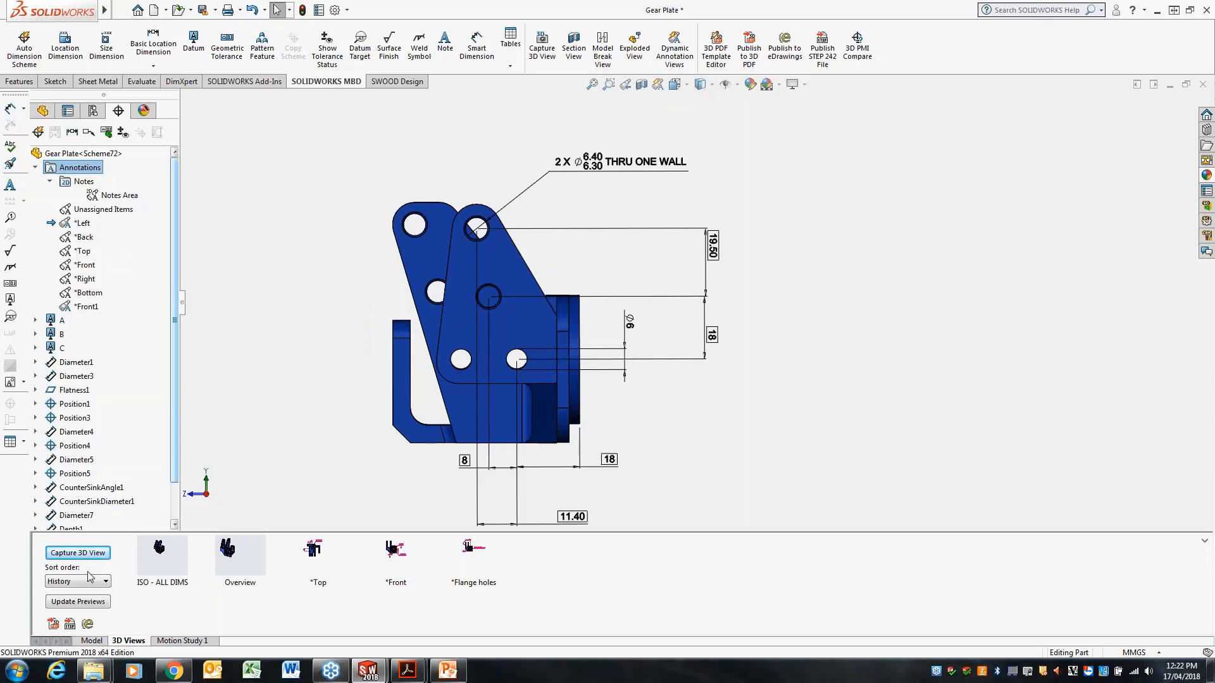
Capture a 3D view named *Left that includes only the *Left annotation view
left_click(57, 554)
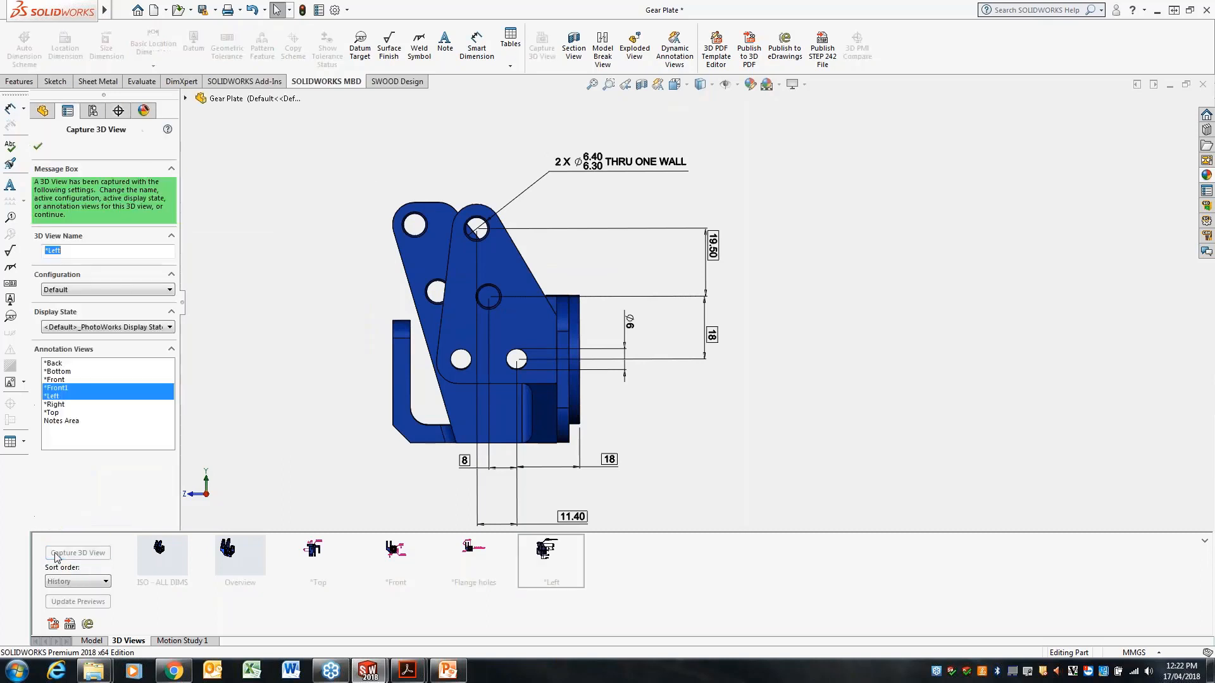
left_click(74, 396)
left_click(37, 151)
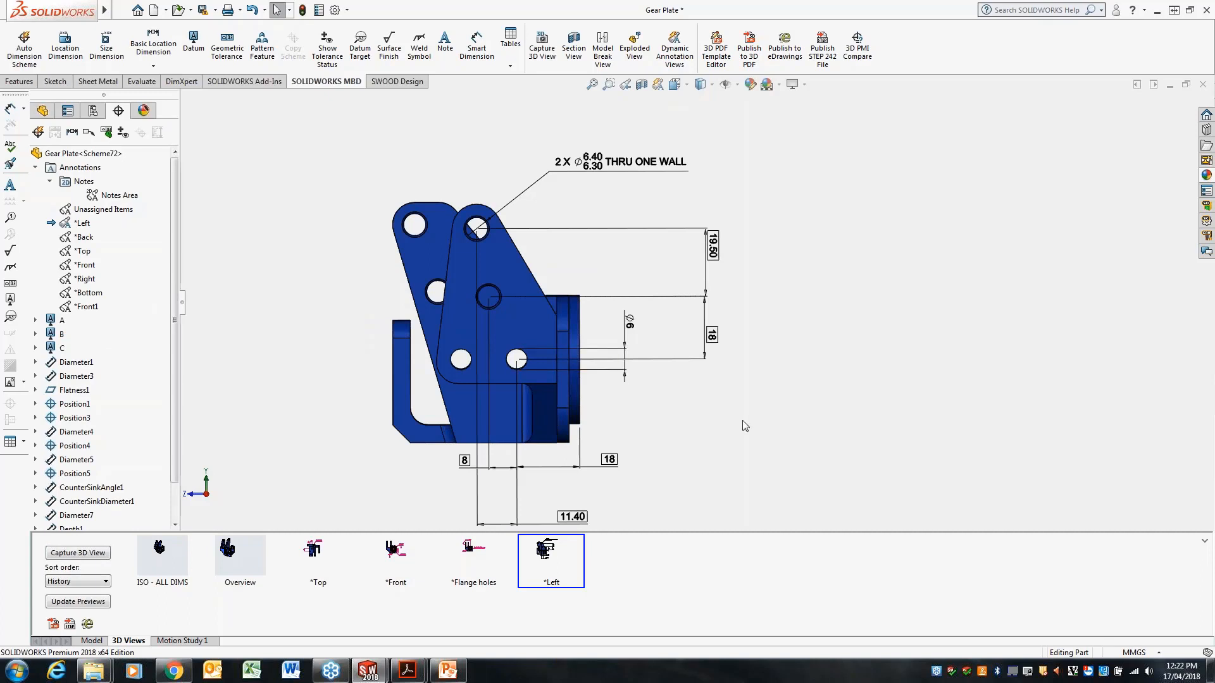
left_click(683, 397)
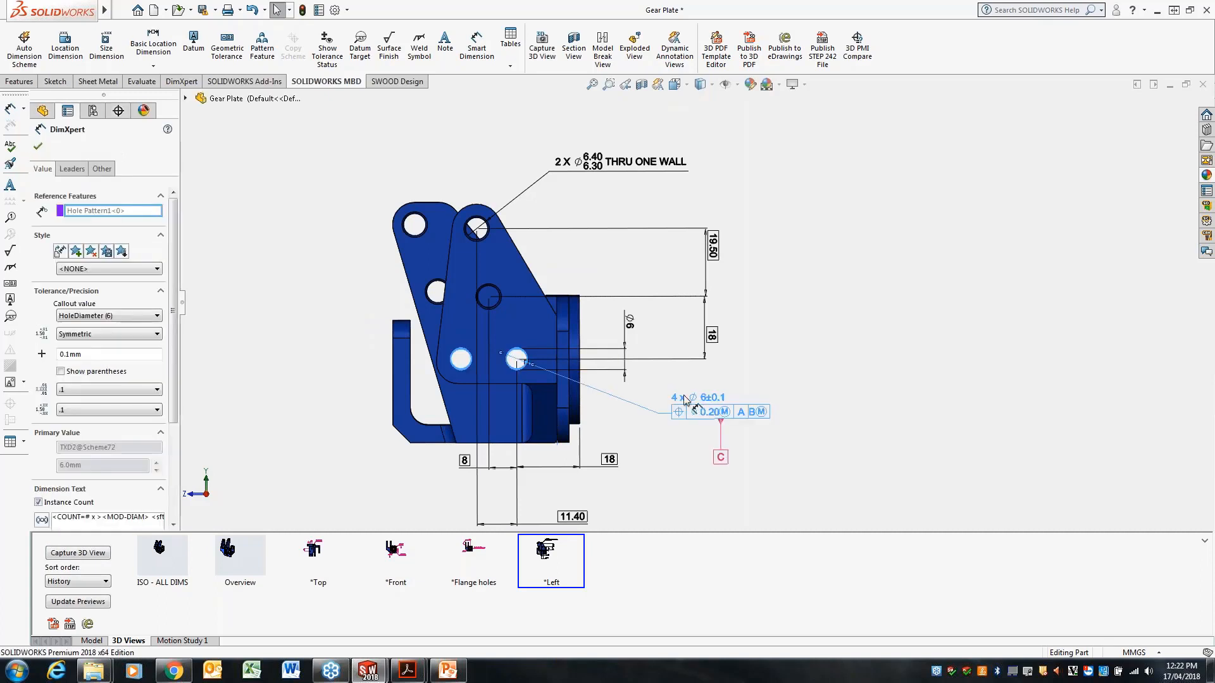
key("Escape")
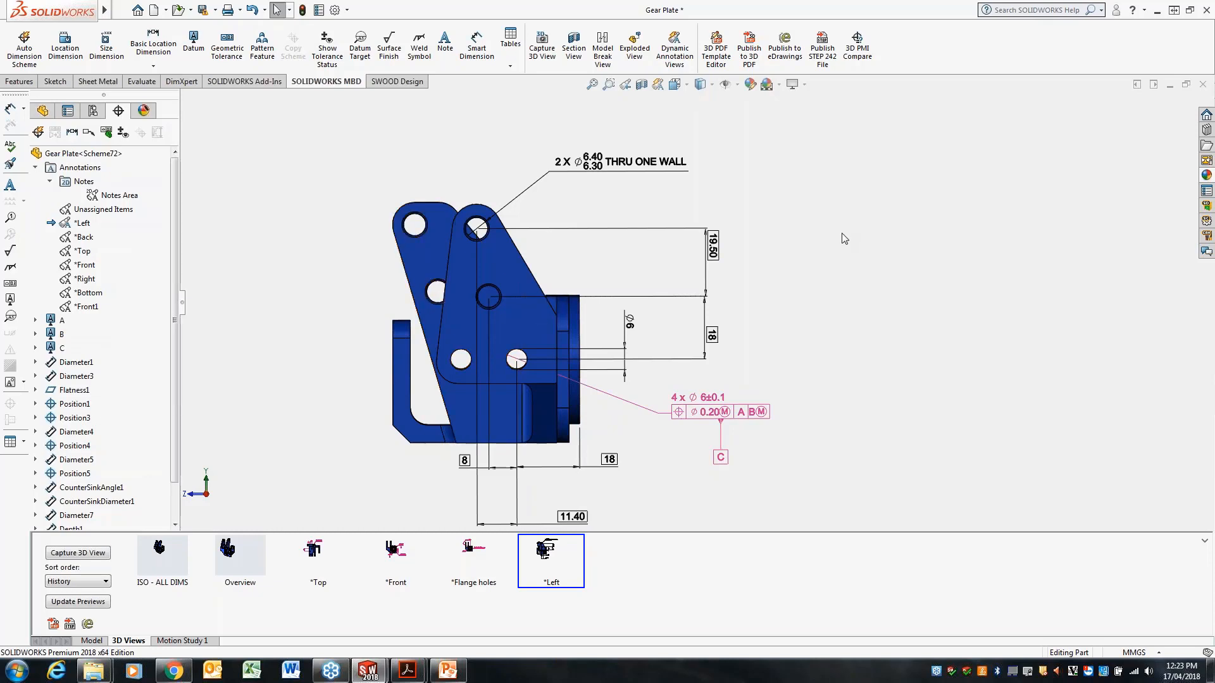
Section the part on the Right plane and save the section as a view orientation and a drawing annotation view
left_click(641, 85)
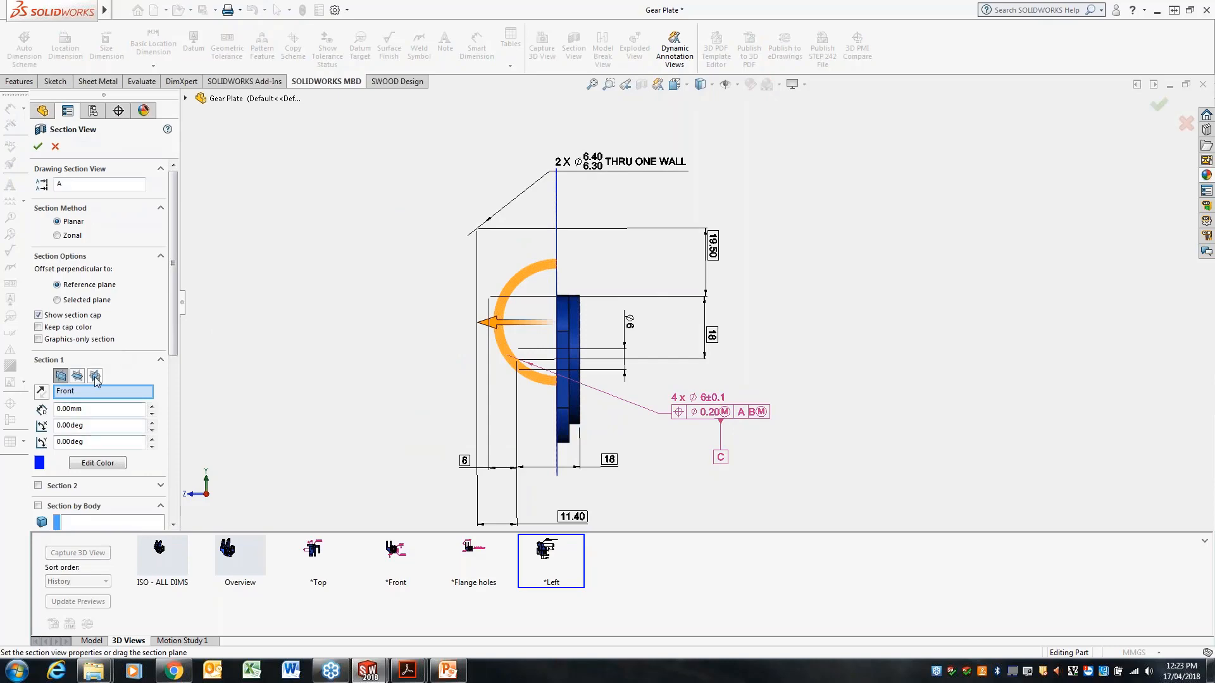
left_click(94, 376)
mouse_move(816, 378)
middle_mouse_down()
mouse_move(740, 355)
mouse_move(727, 374)
mouse_move(851, 363)
mouse_move(803, 383)
middle_mouse_up()
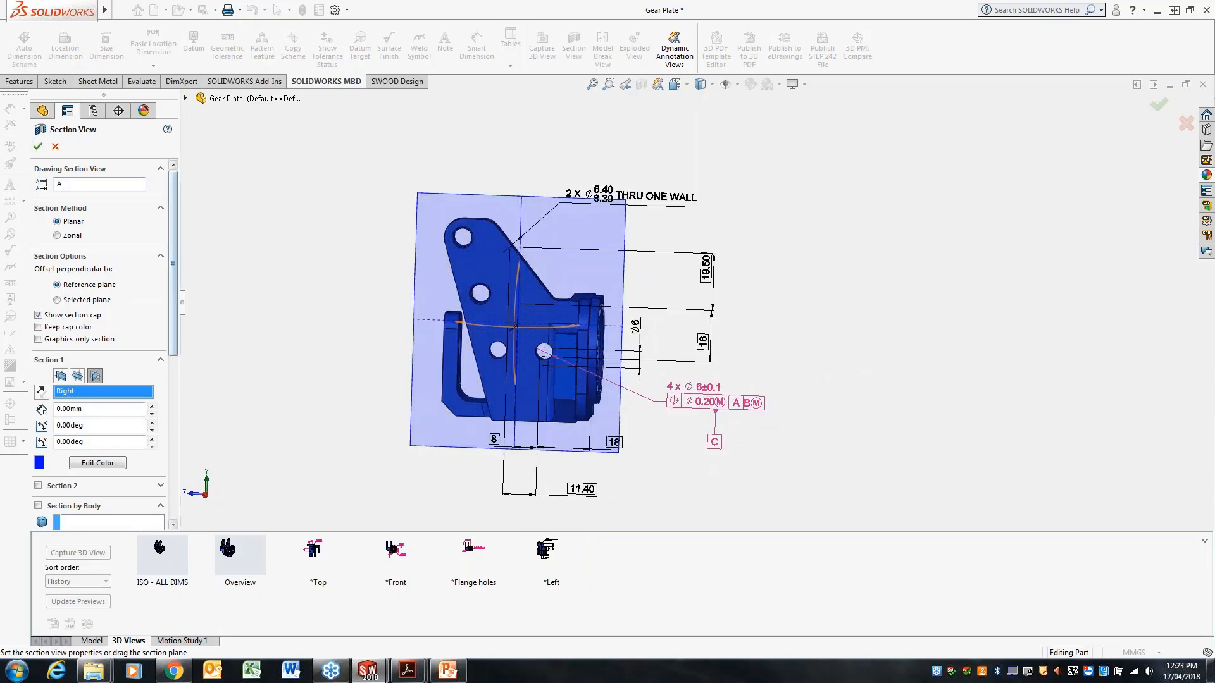
scroll(178, 322, "down", 5)
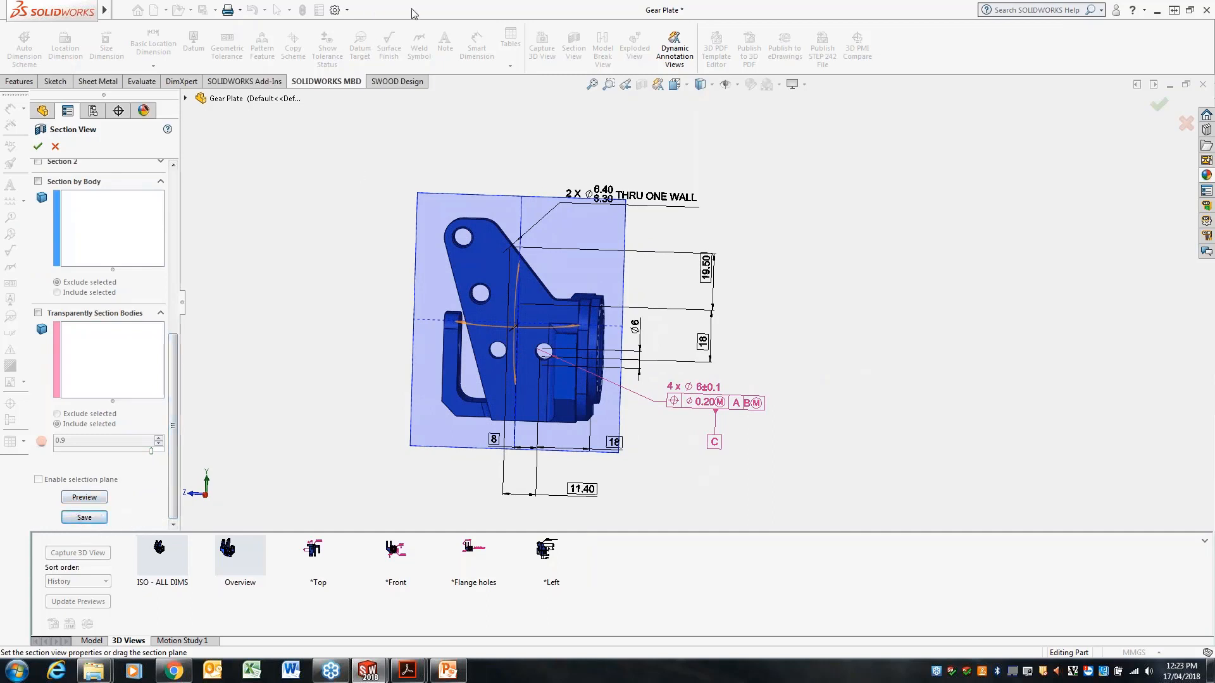
left_click(91, 521)
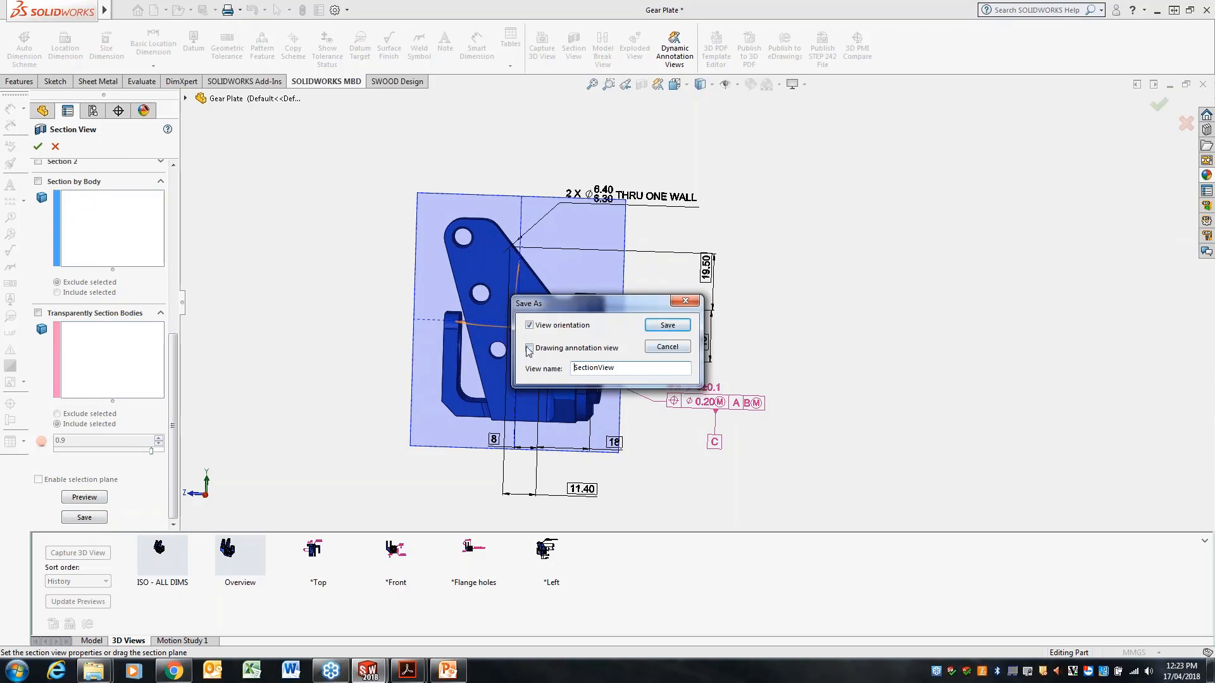
left_click(529, 349)
left_click(674, 326)
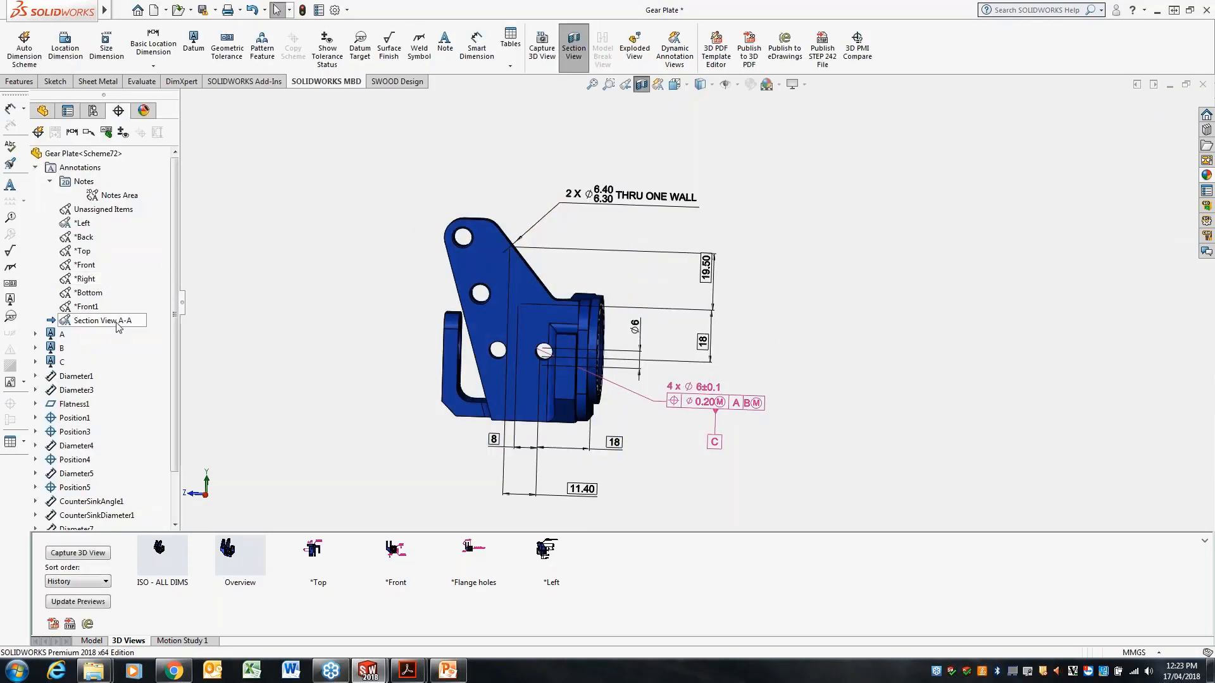
Reorient the model to the Section View A-A annotation view
right_click(118, 322)
left_click(127, 360)
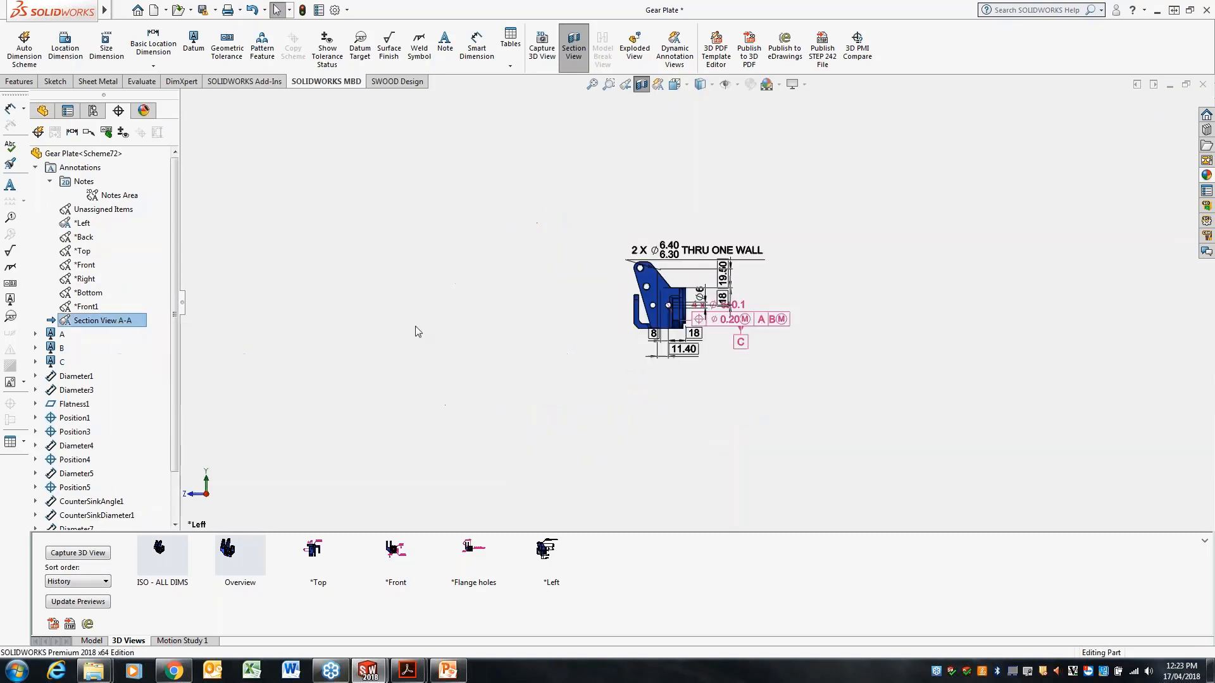
scroll(893, 279, "down", 4)
scroll(308, 316, "up", 3)
scroll(439, 322, "down", 4)
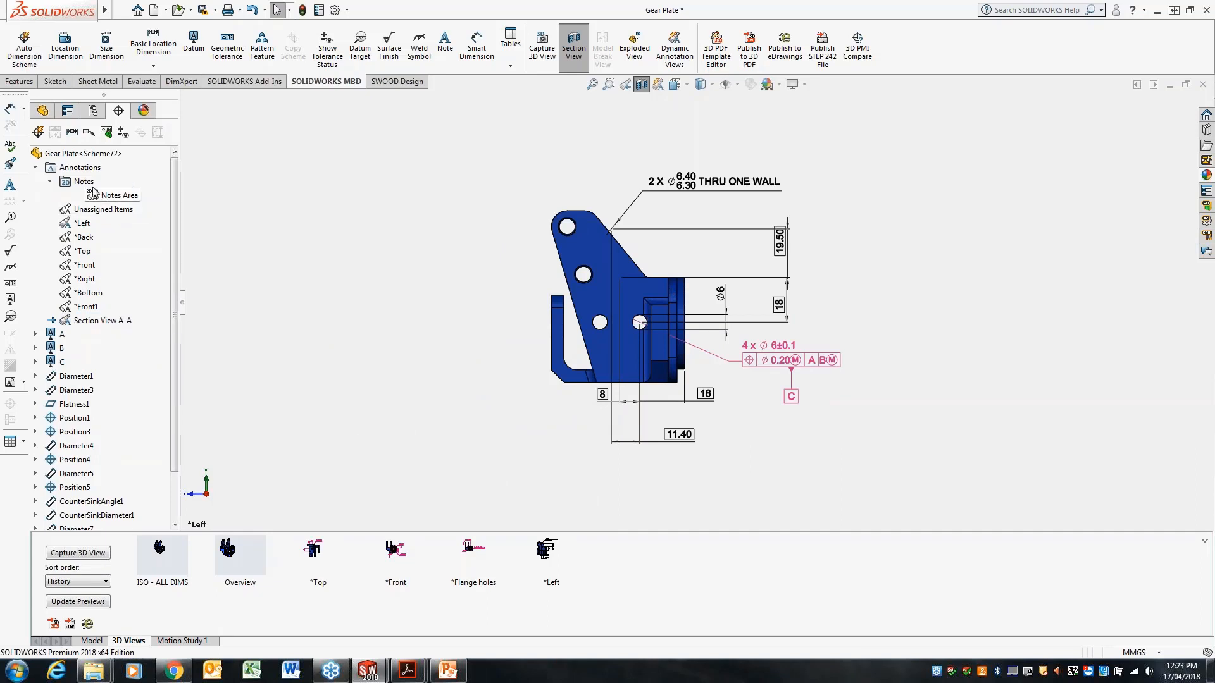
Turn off the display of feature dimensions
right_click(88, 168)
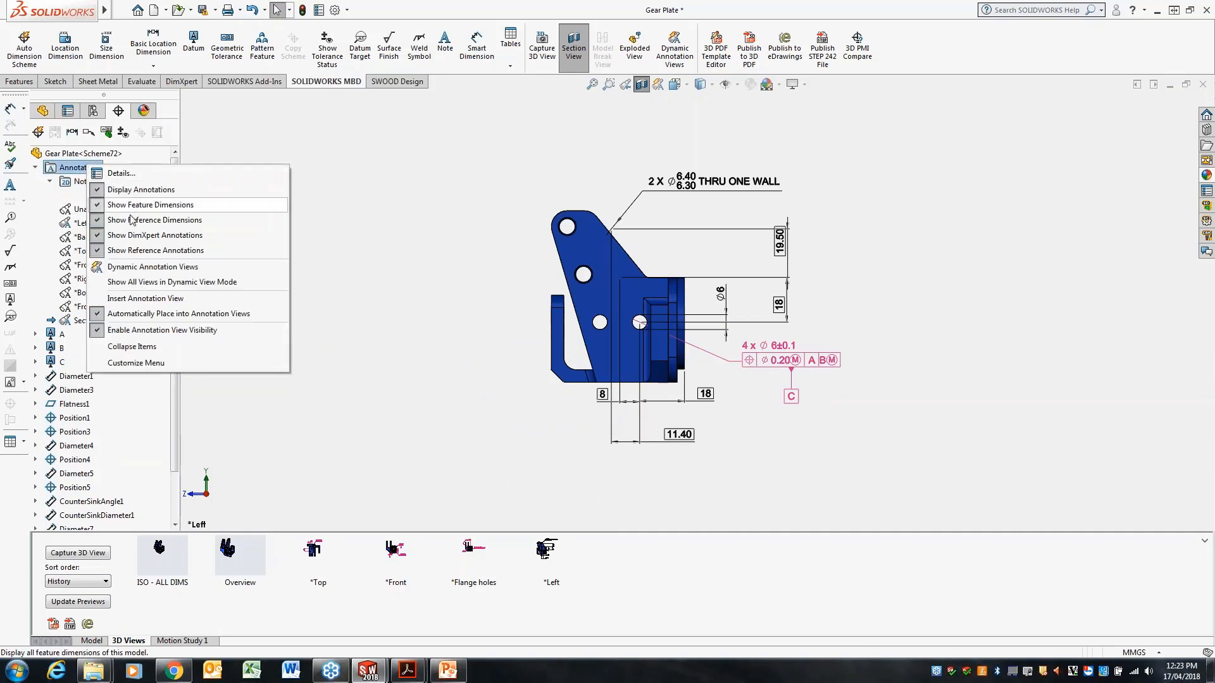
left_click(95, 209)
scroll(843, 238, "down", 2)
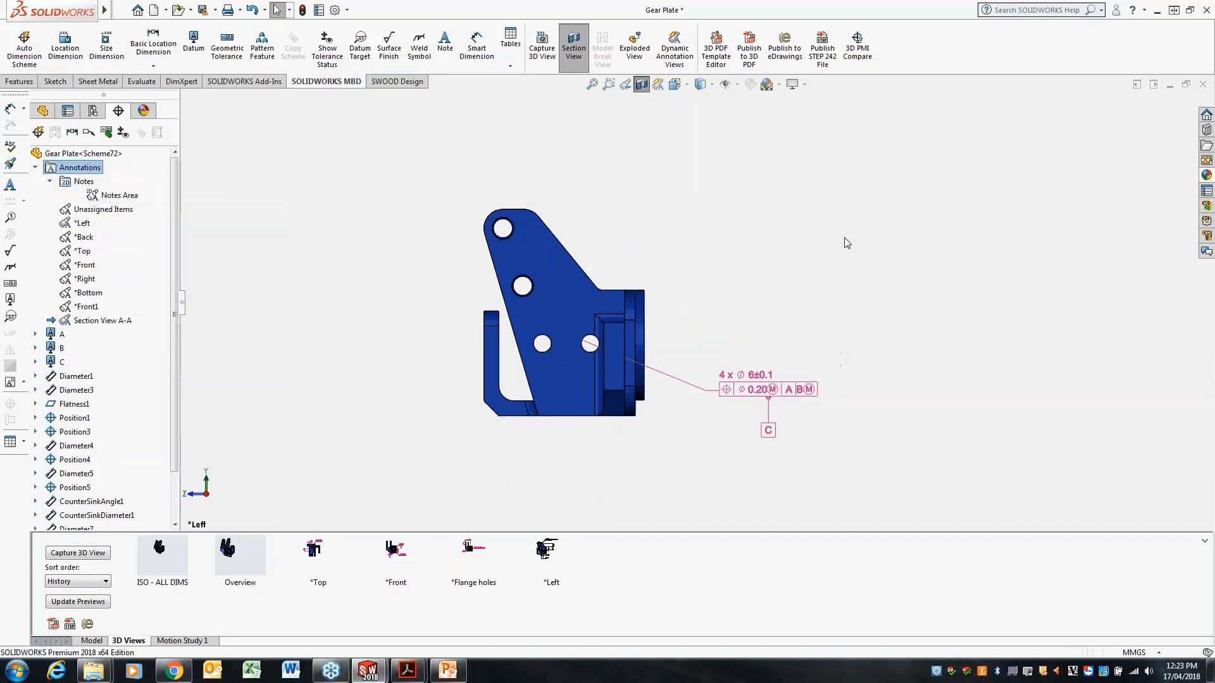
Add a 2 x Ø6.4 ±0.1 DimXpert size dimension to the upper two holes of the sectioned plate, placed above and left of the part
scroll(522, 218, "up", 1)
scroll(619, 223, "up", 1)
middle_click_drag(630, 223, 611, 228)
scroll(524, 244, "down", 2)
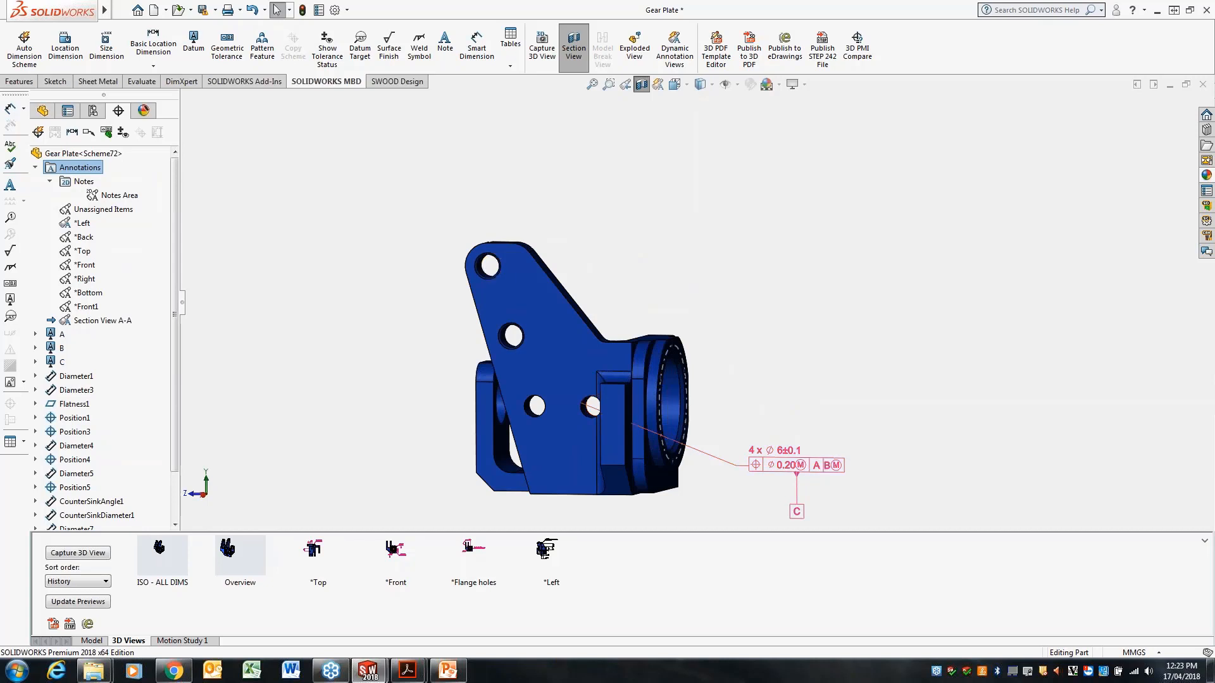
left_click(109, 40)
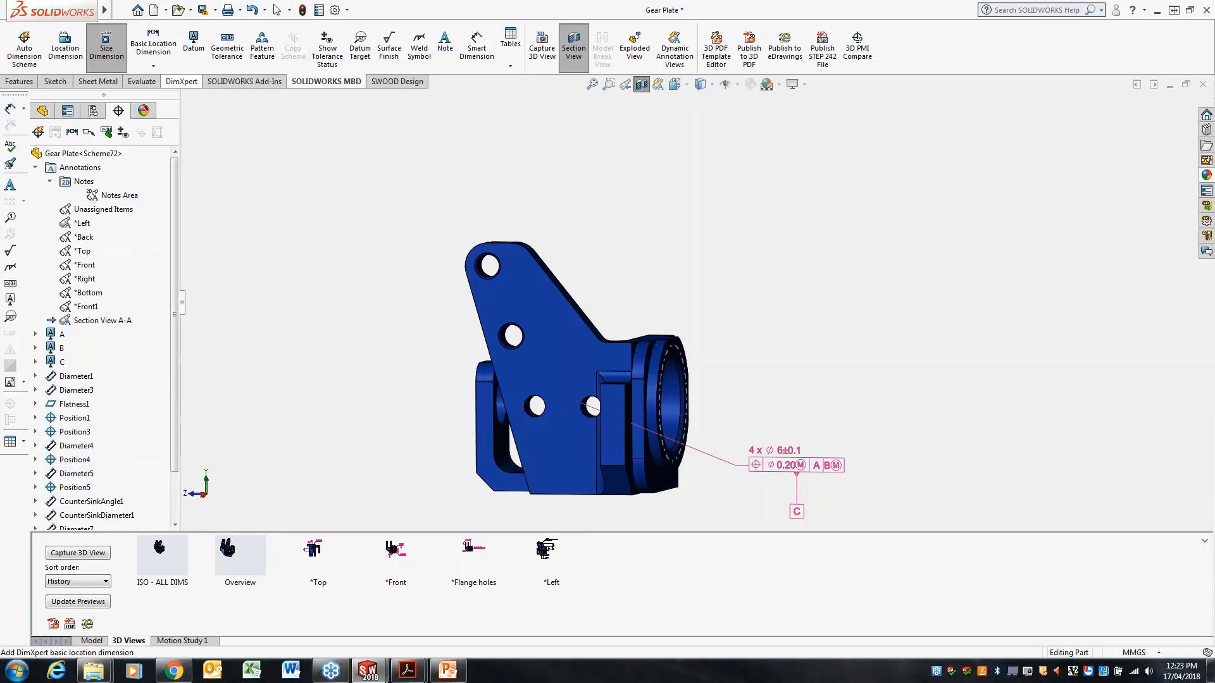
left_click(485, 272)
left_click(380, 203)
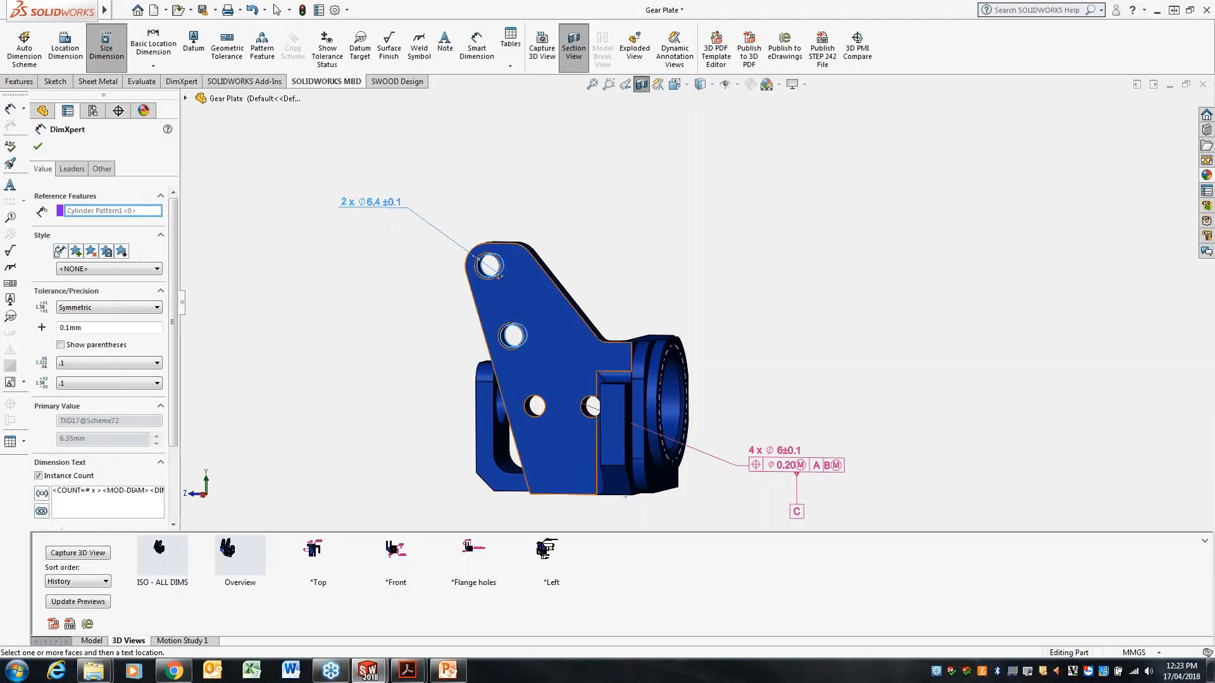
left_click(38, 148)
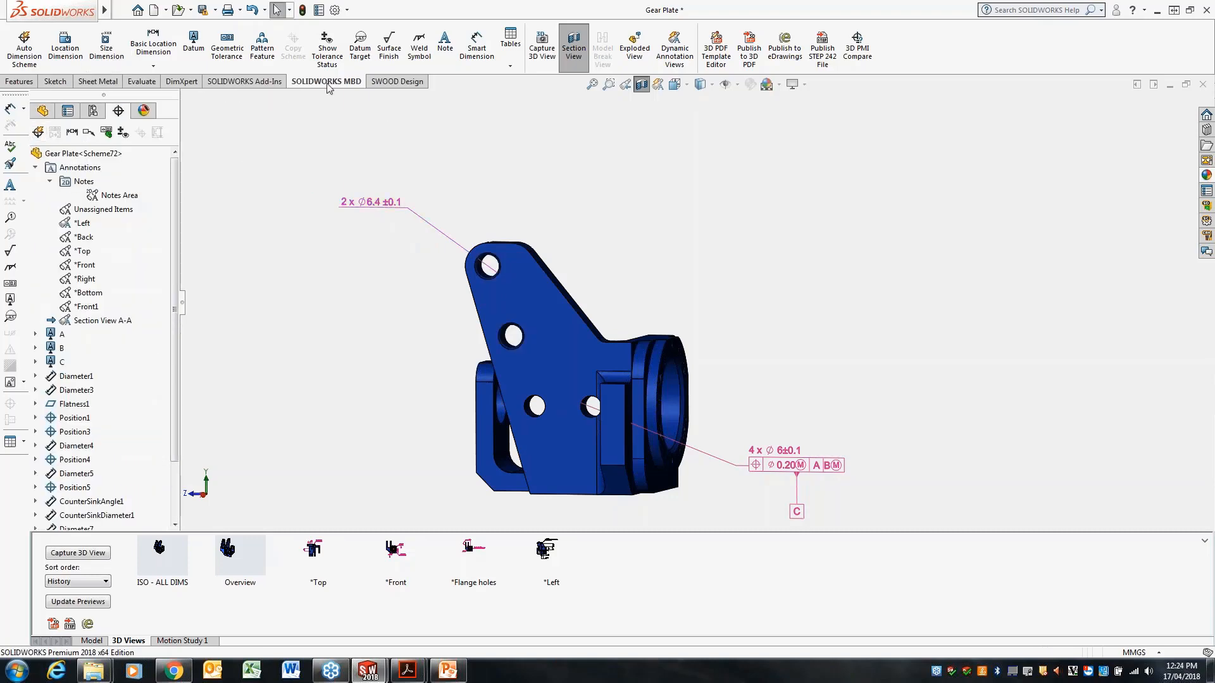
middle_click_drag(526, 154, 542, 141)
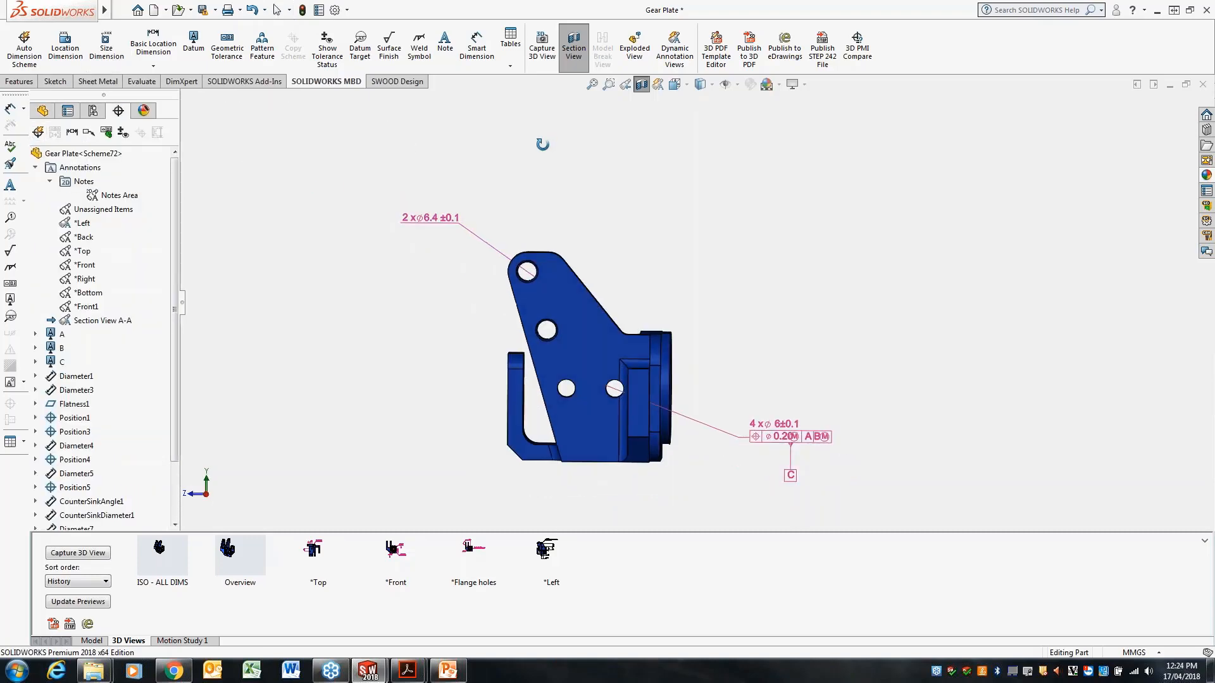
scroll(542, 140, "down", 2)
scroll(653, 307, "up", 1)
scroll(714, 401, "down", 1)
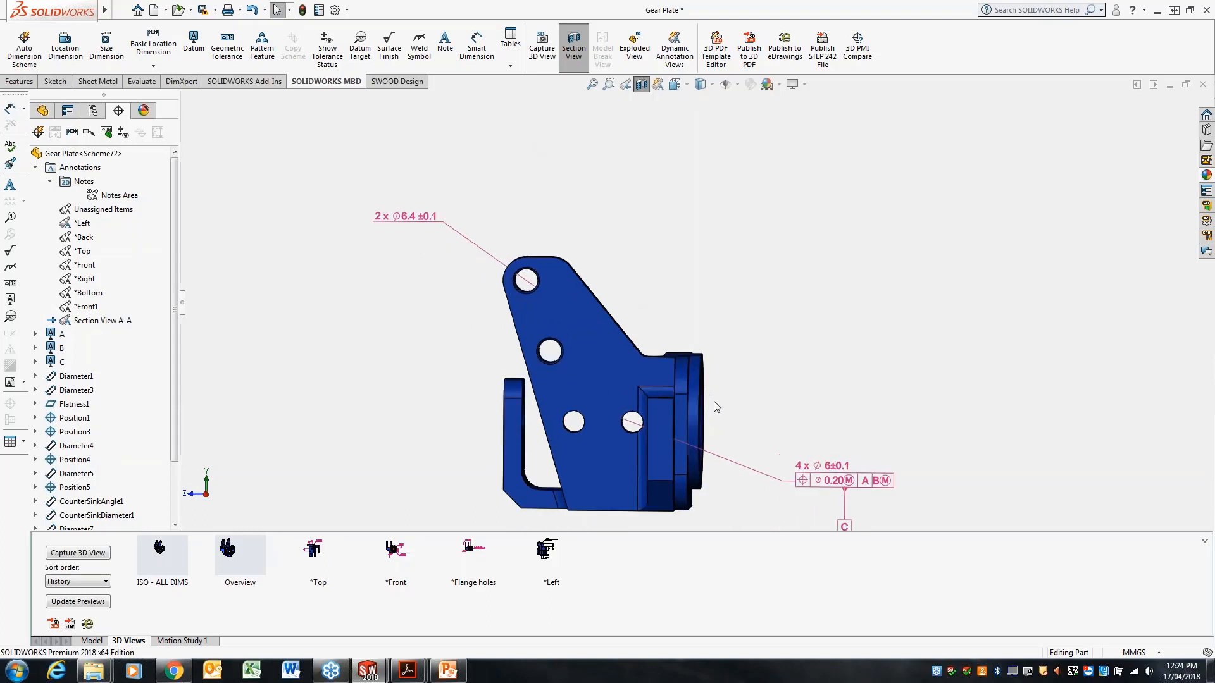
scroll(699, 388, "down", 1)
scroll(699, 386, "up", 1)
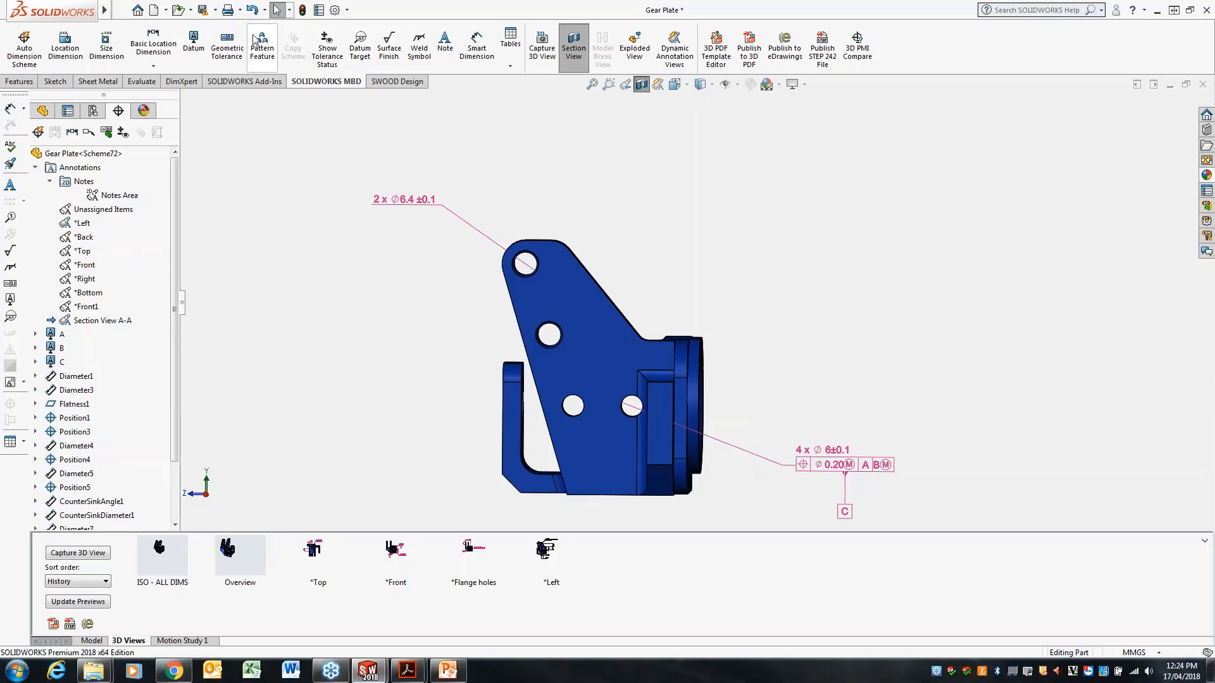
Open the document properties and examine the DimXpert defaults for size dimensions, including the diameter tolerance types, geometric tolerances and chamfer controls
left_click(347, 10)
left_click(362, 26)
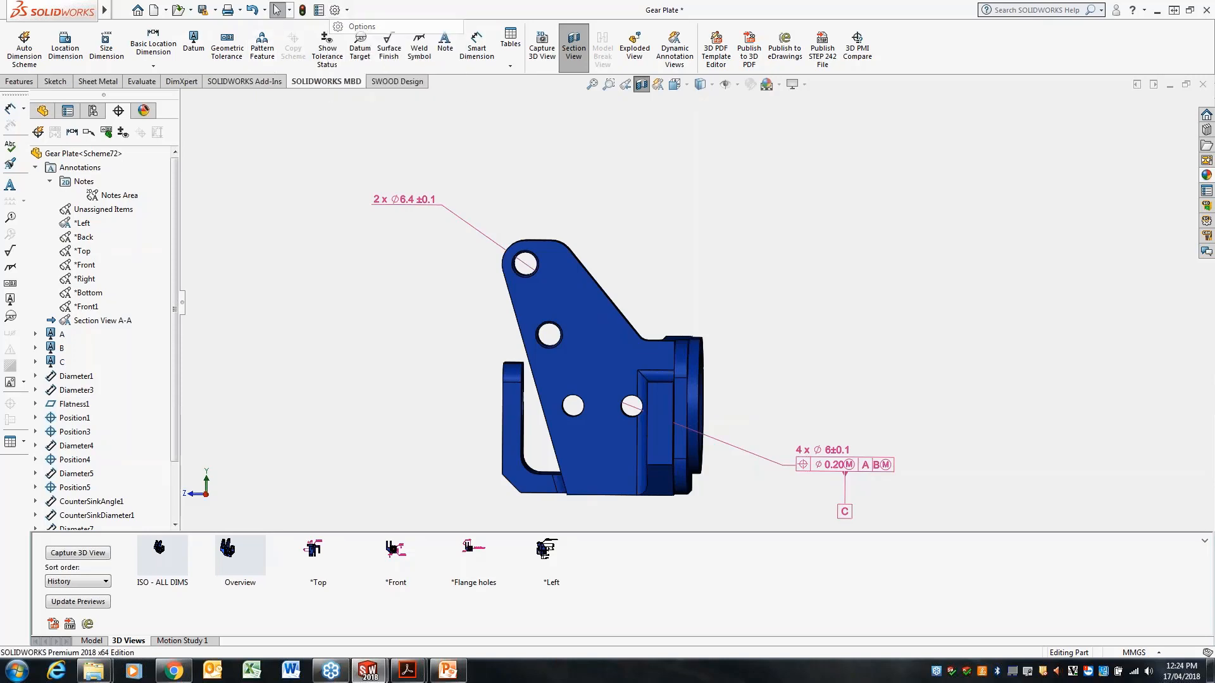
left_click(414, 118)
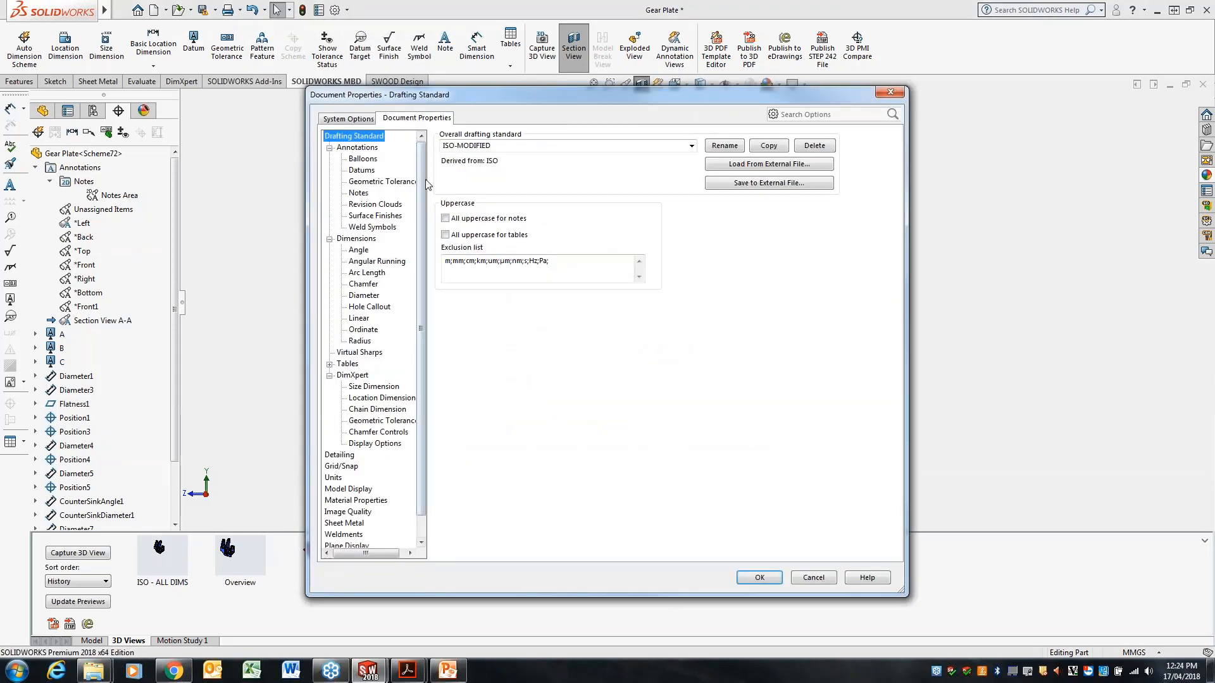
left_click(346, 375)
left_click(372, 388)
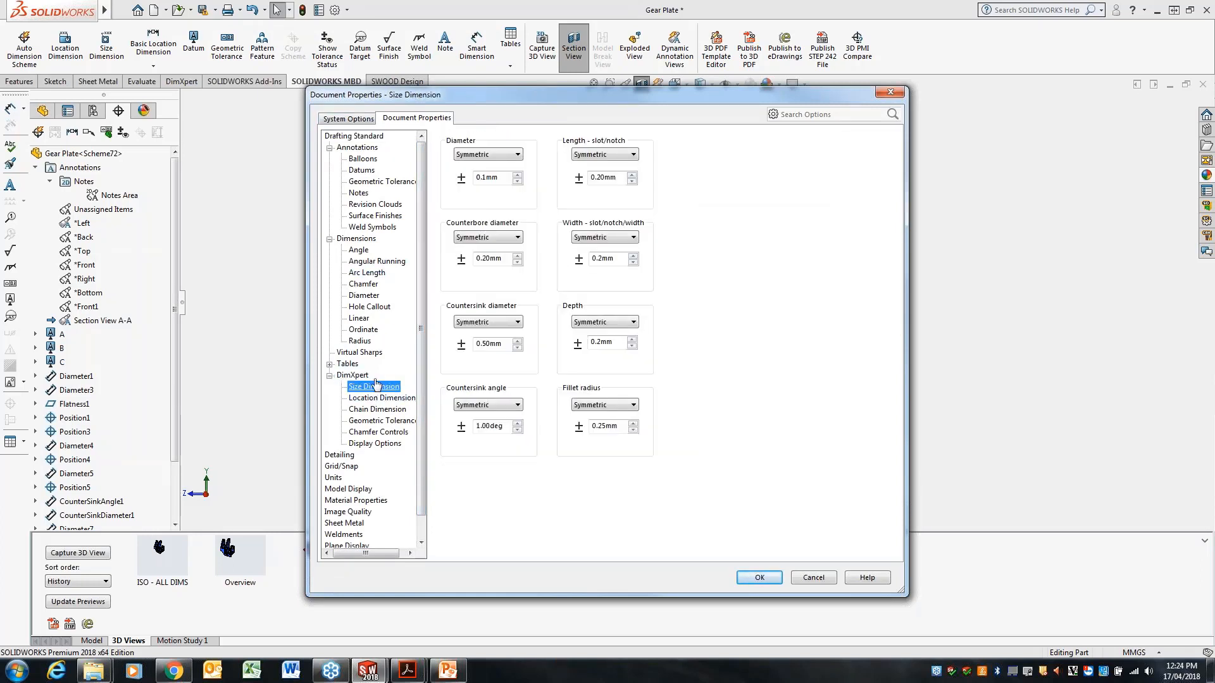
left_click(518, 155)
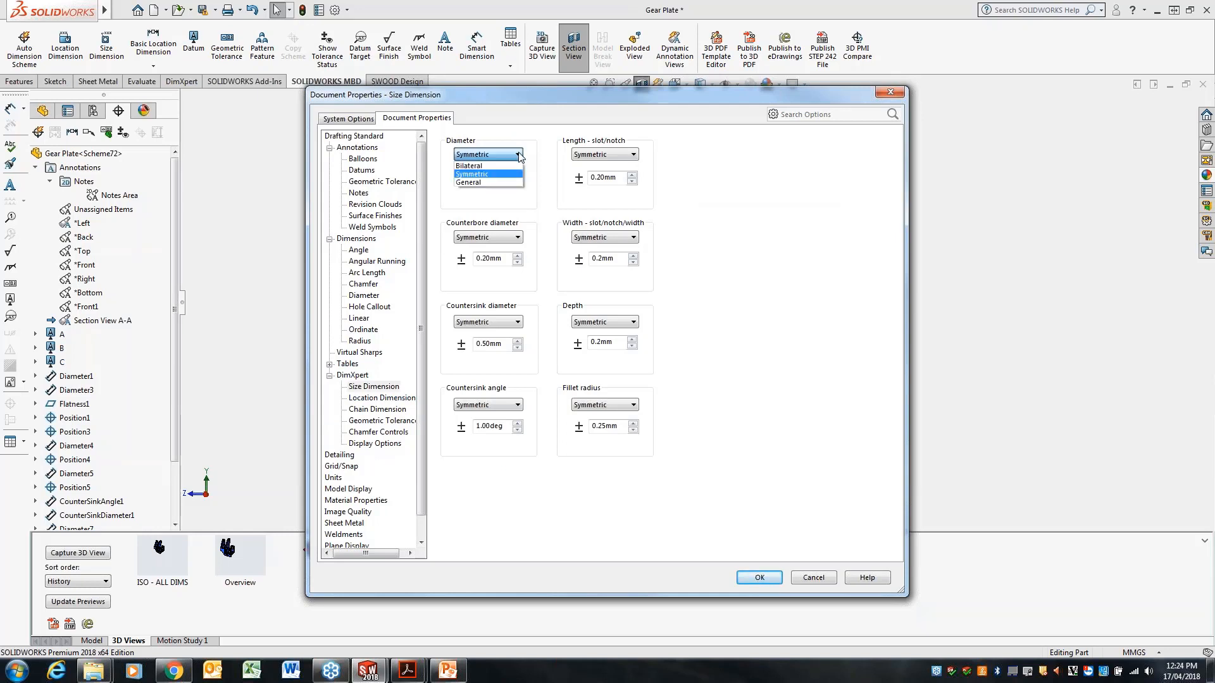
left_click(519, 157)
left_click(387, 421)
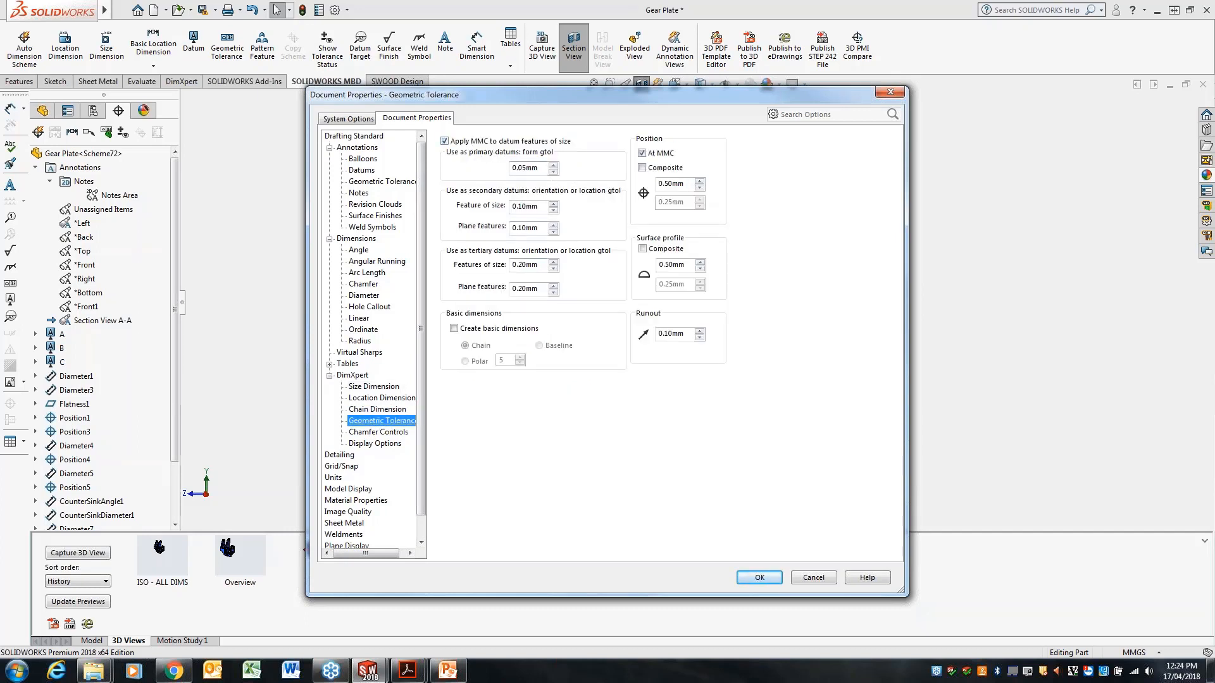
left_click(387, 433)
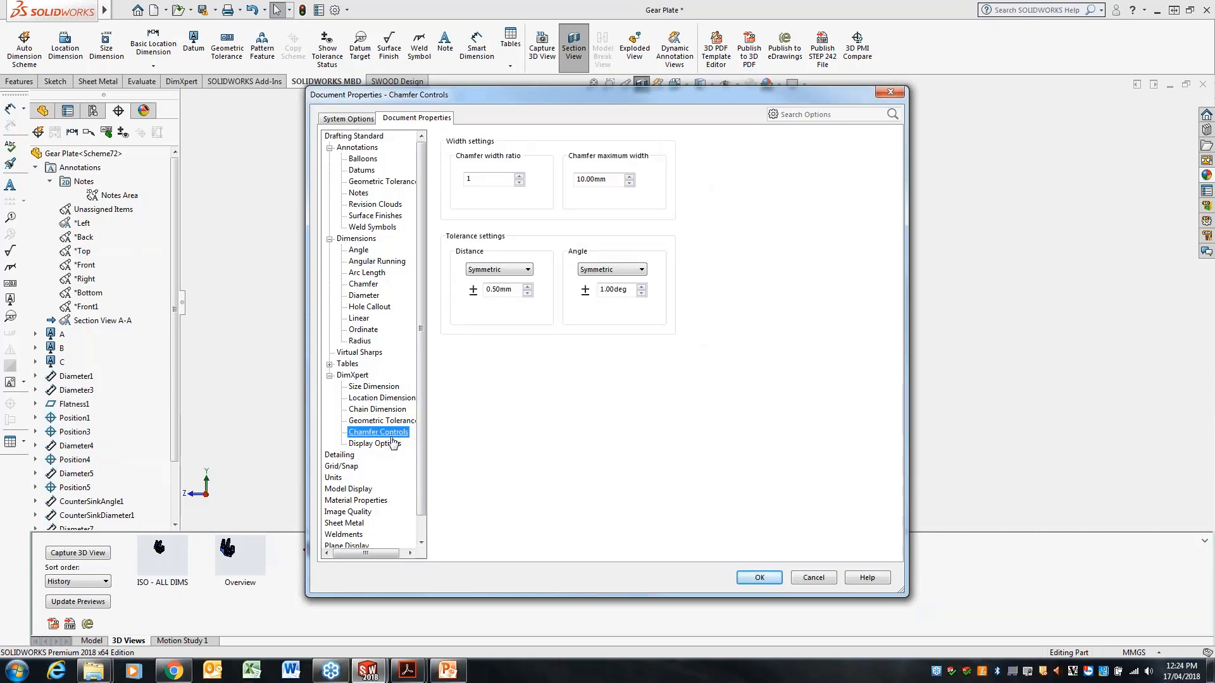
Examine the drafting-standard annotation settings for balloons, revision clouds, geometric tolerances and weld symbols
left_click(363, 159)
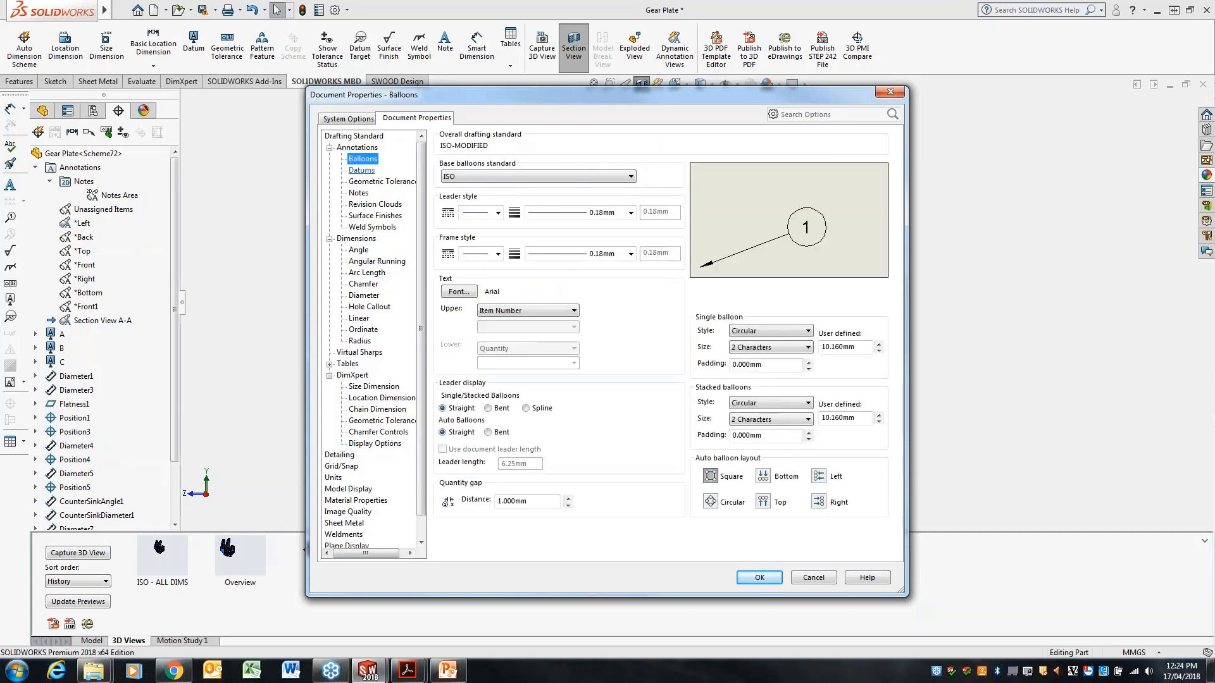
left_click(370, 203)
left_click(376, 181)
left_click(369, 227)
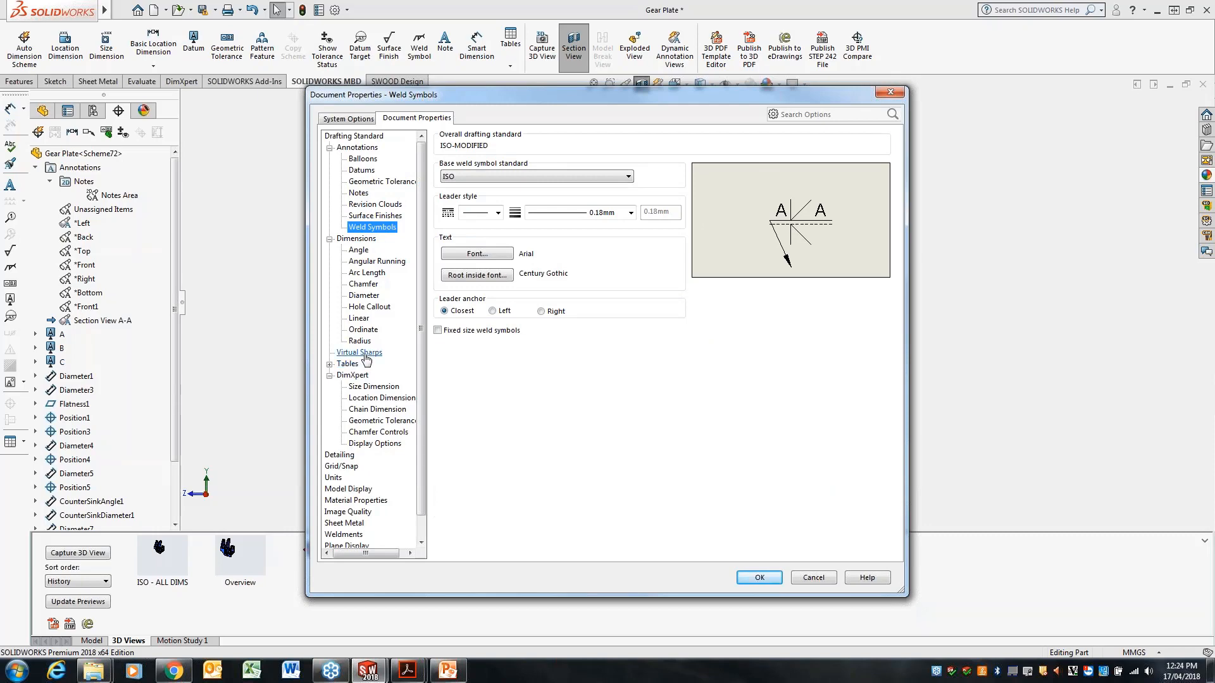
Turn on the creation of chain basic dimensions in the DimXpert geometric tolerance settings and accept the document properties
left_click(382, 421)
left_click(454, 328)
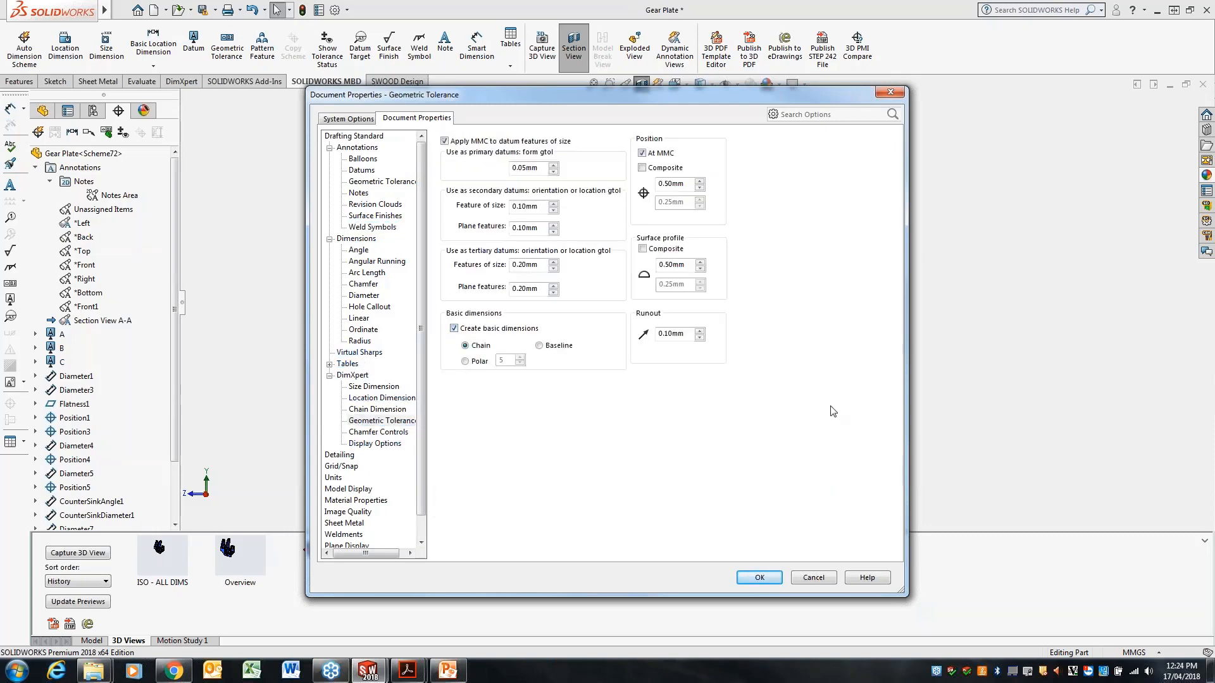
left_click(763, 579)
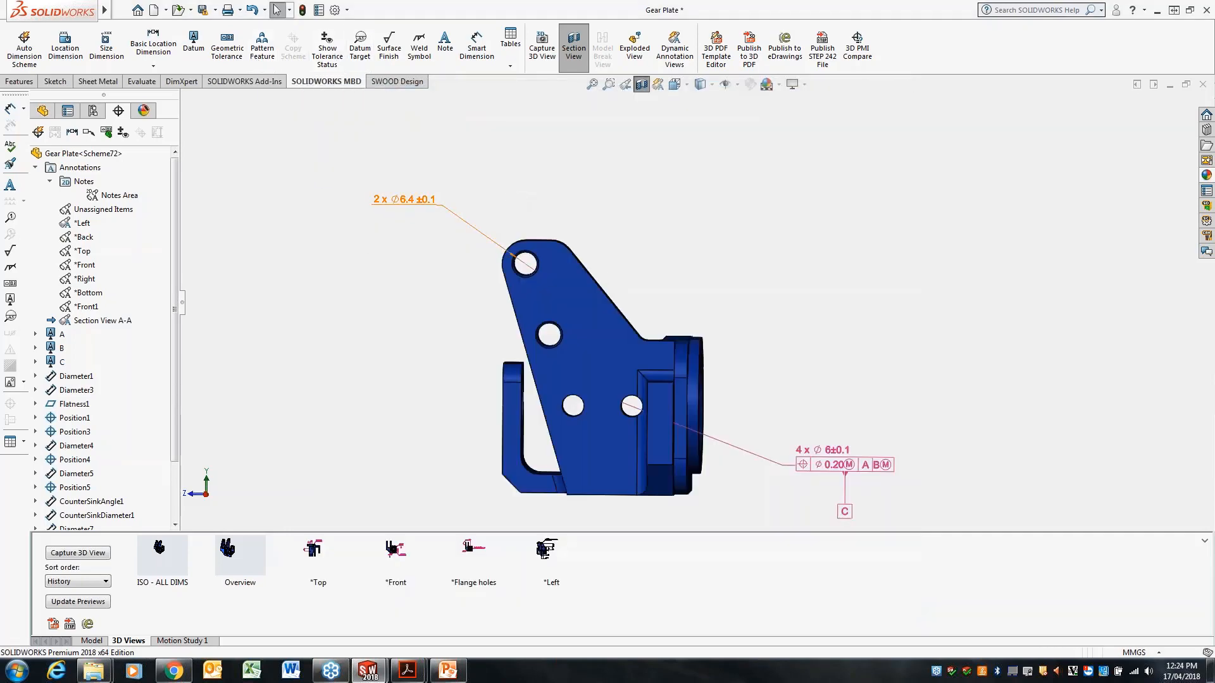
Start a position tolerance on the 2 x Ø6.4 ±0.1 dimension, with a value of 0.20 at maximum material condition
left_click(227, 48)
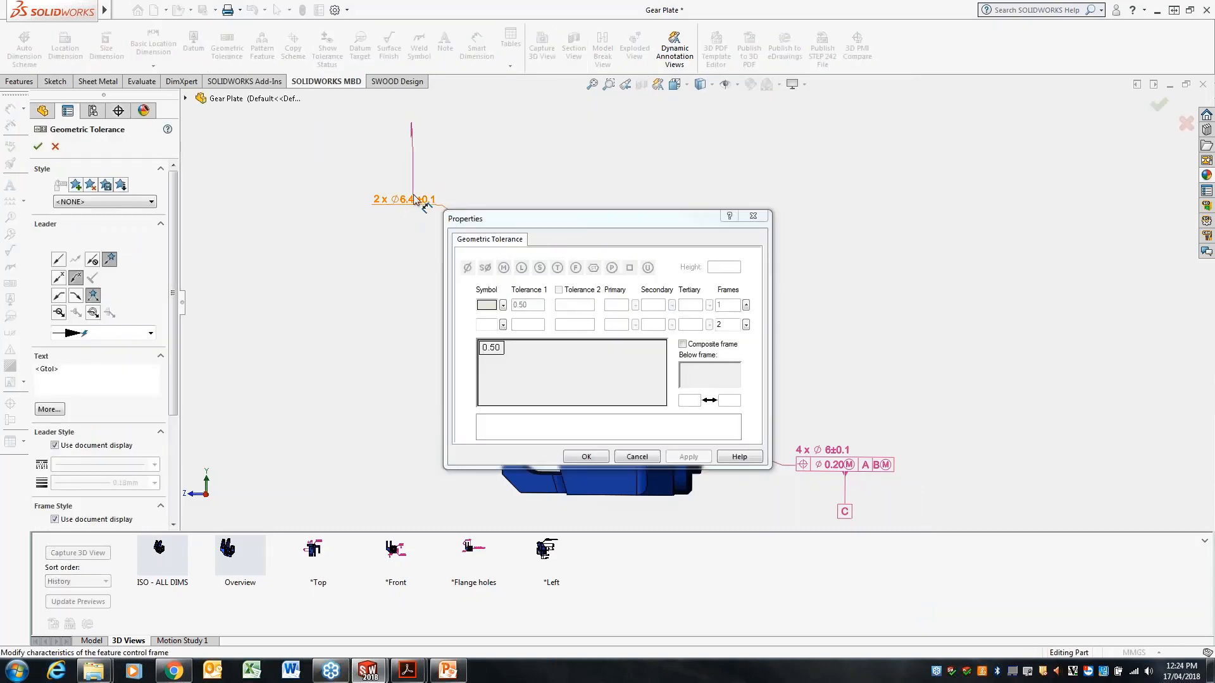
key("Escape")
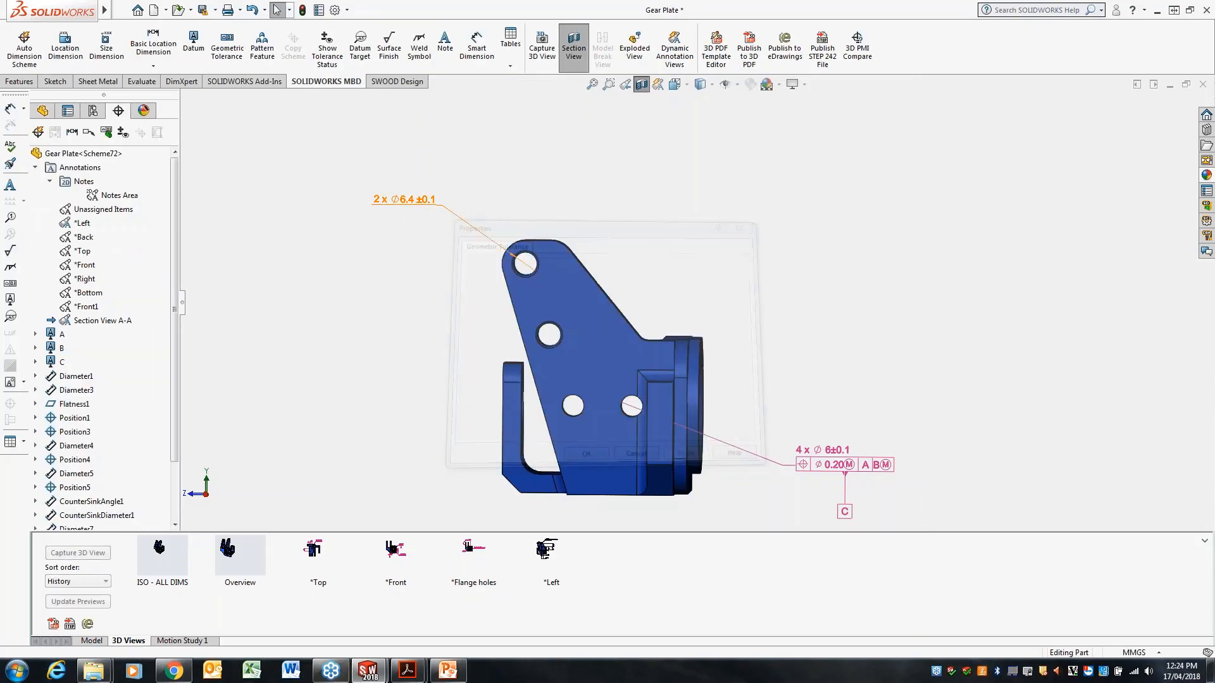
left_click(414, 201)
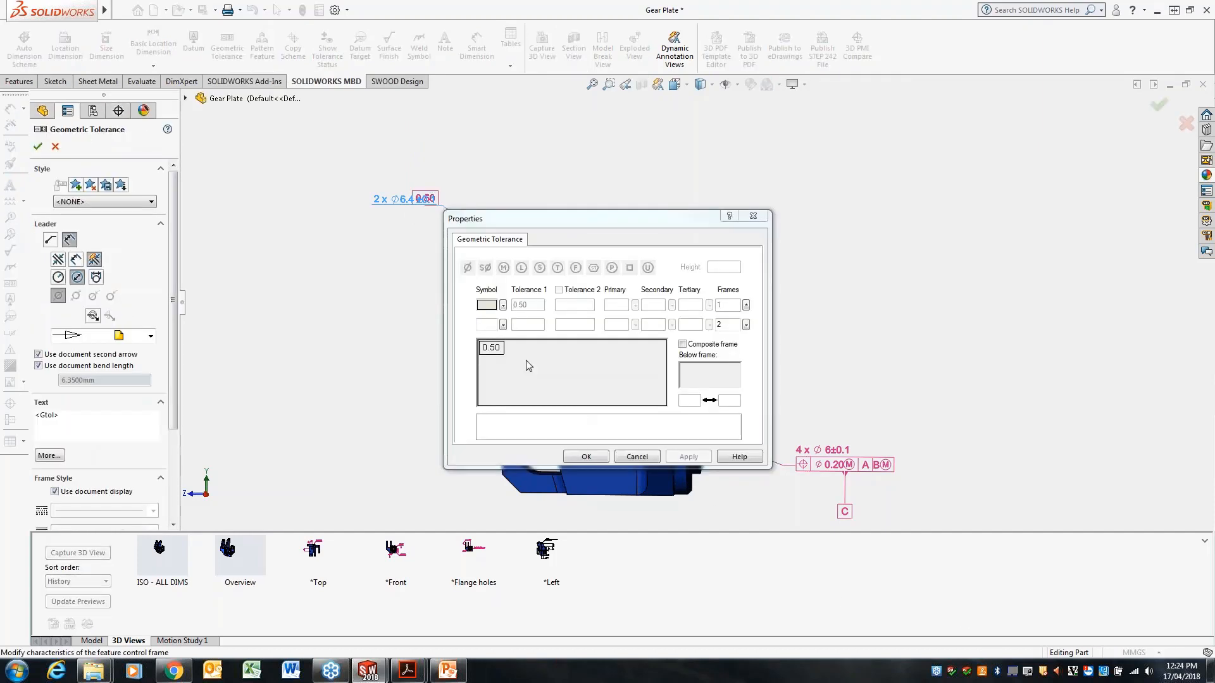
left_click(502, 305)
left_click(552, 343)
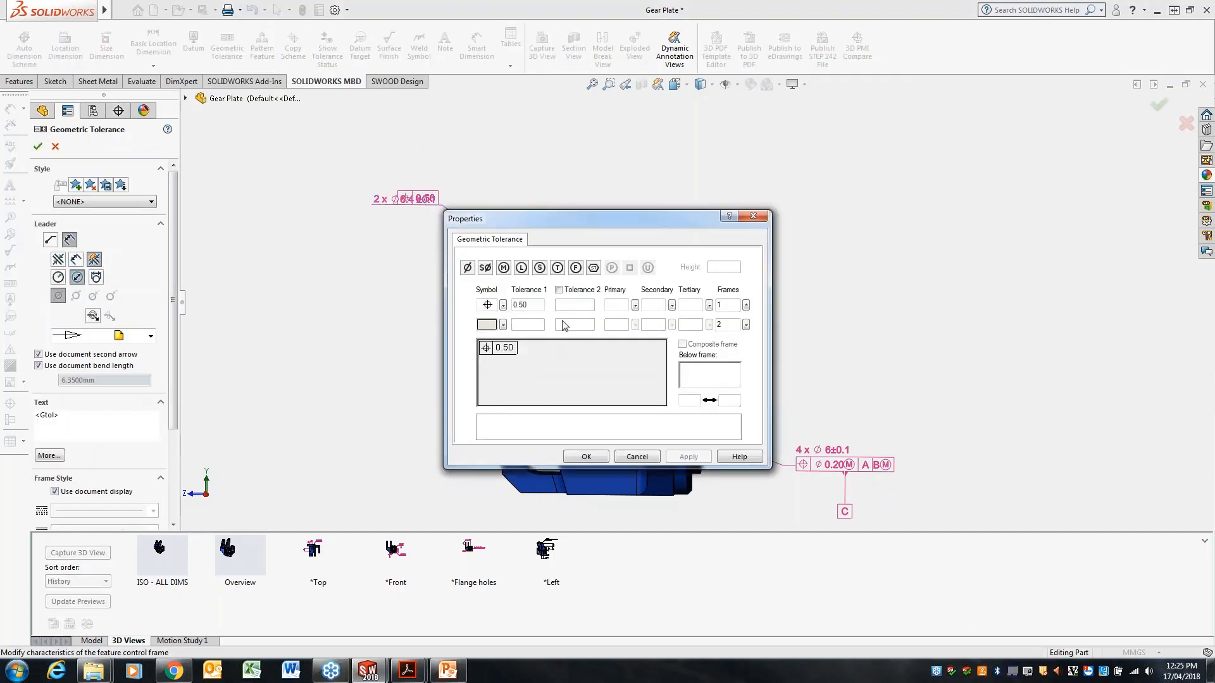
left_click(528, 307)
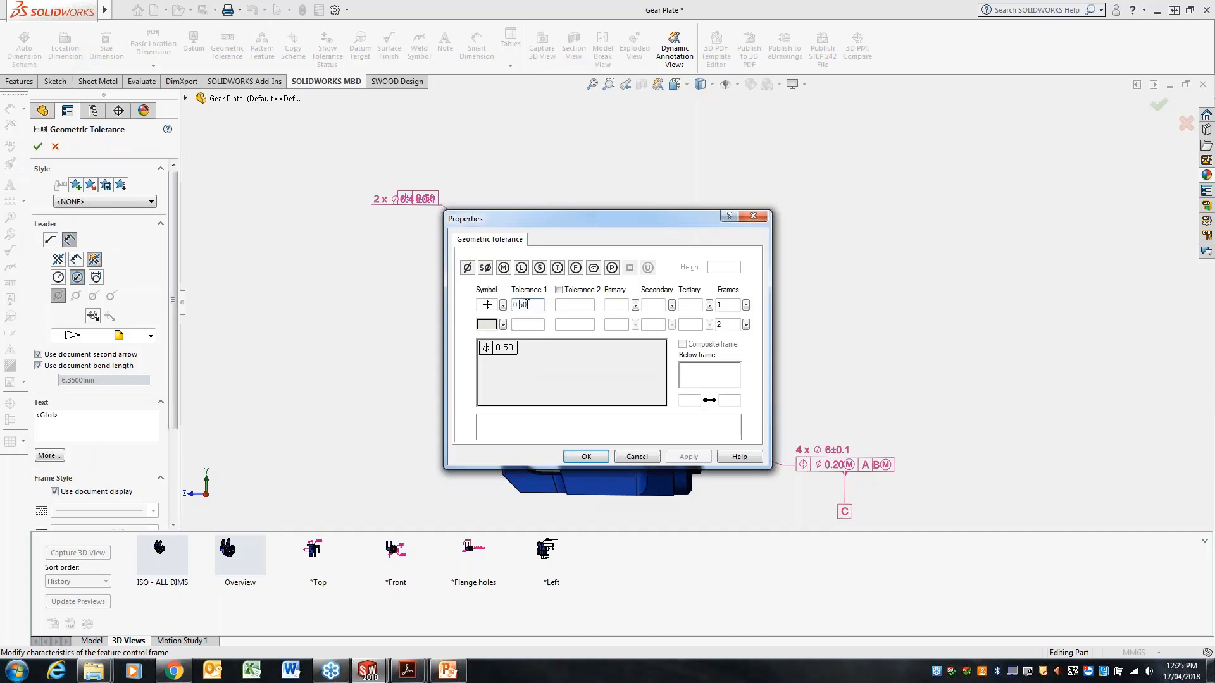
left_click(509, 271)
Set A, B and C as the primary, secondary and tertiary datums and accept the geometric tolerance
left_click(618, 303)
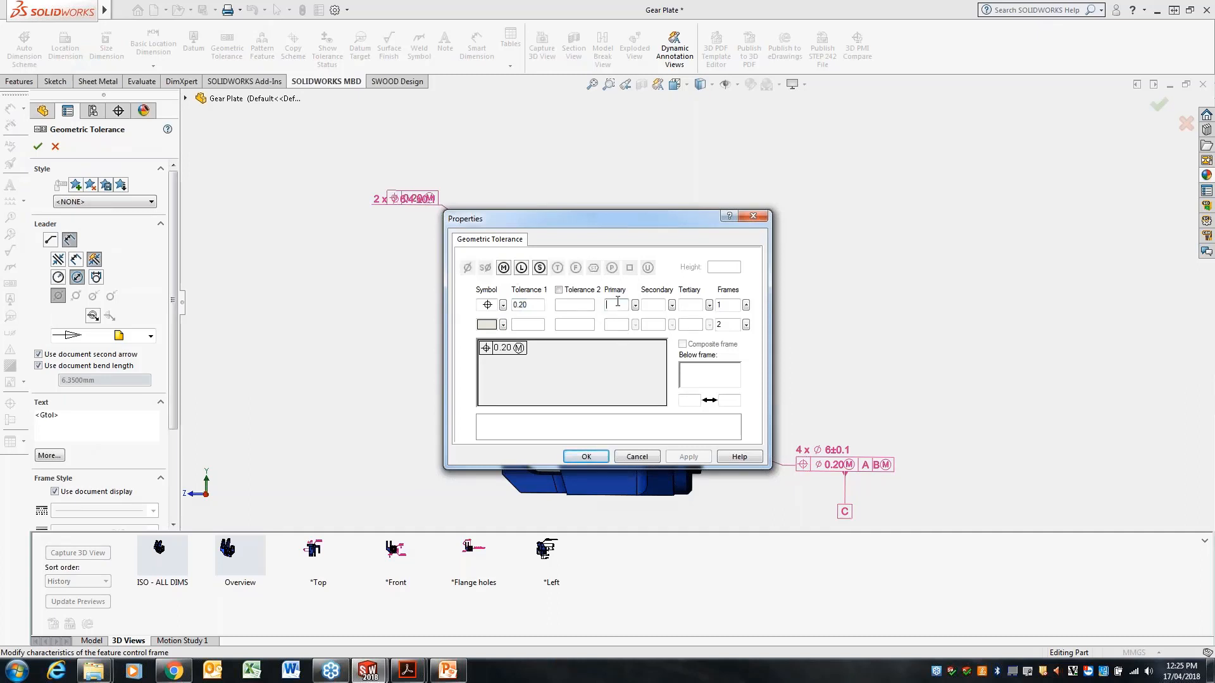
left_click(656, 304)
left_click(700, 305)
type("c")
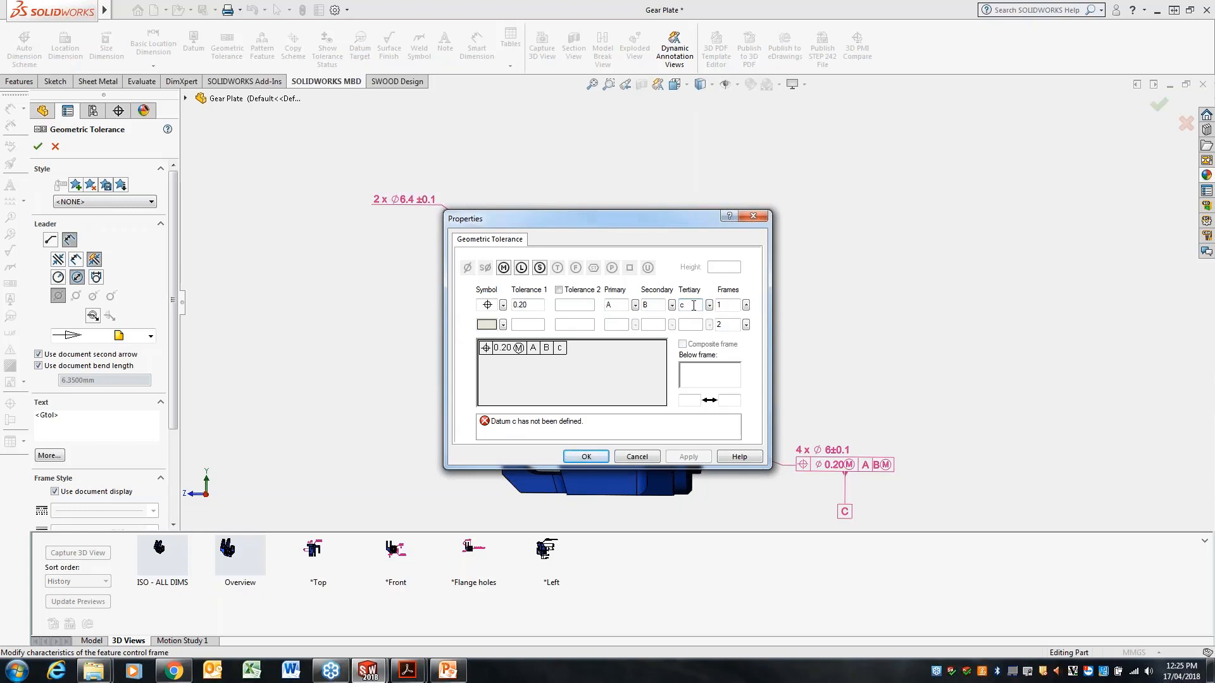
key("BackSpace")
left_click(586, 456)
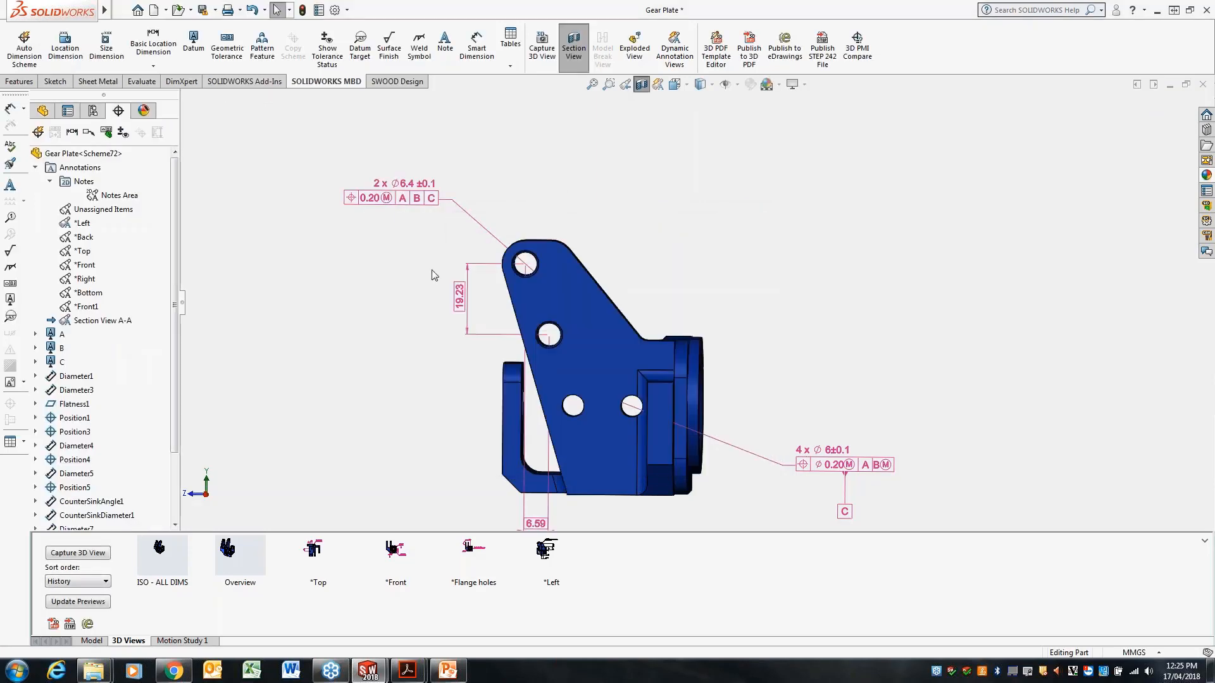
Move the 6.59 basic dimension's text outside its extension lines, to their left below the part
scroll(431, 270, "down", 1)
scroll(431, 269, "up", 1)
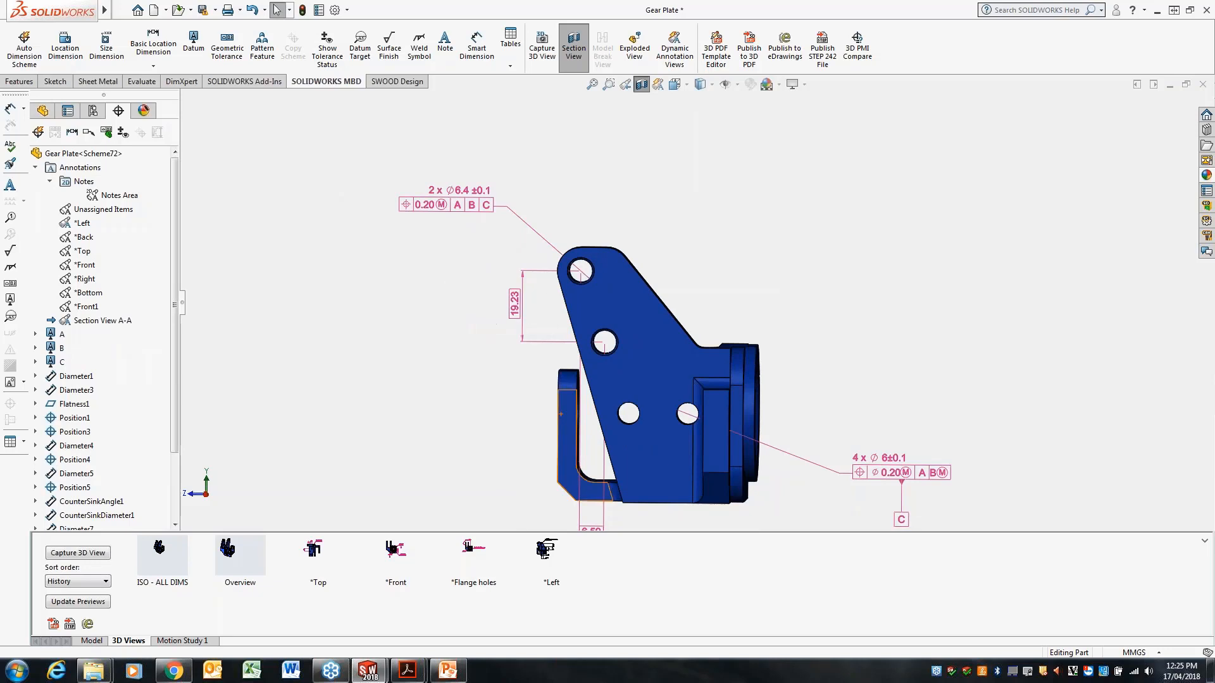
scroll(562, 418, "up", 1)
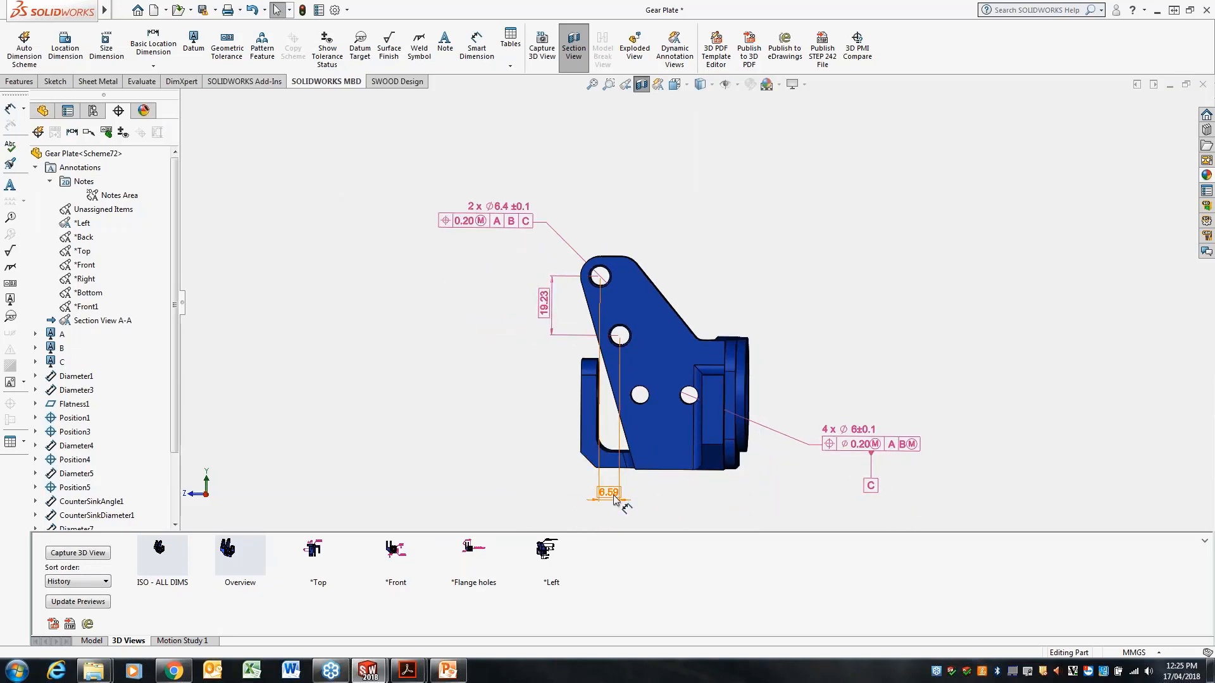
left_click_drag(613, 500, 580, 500)
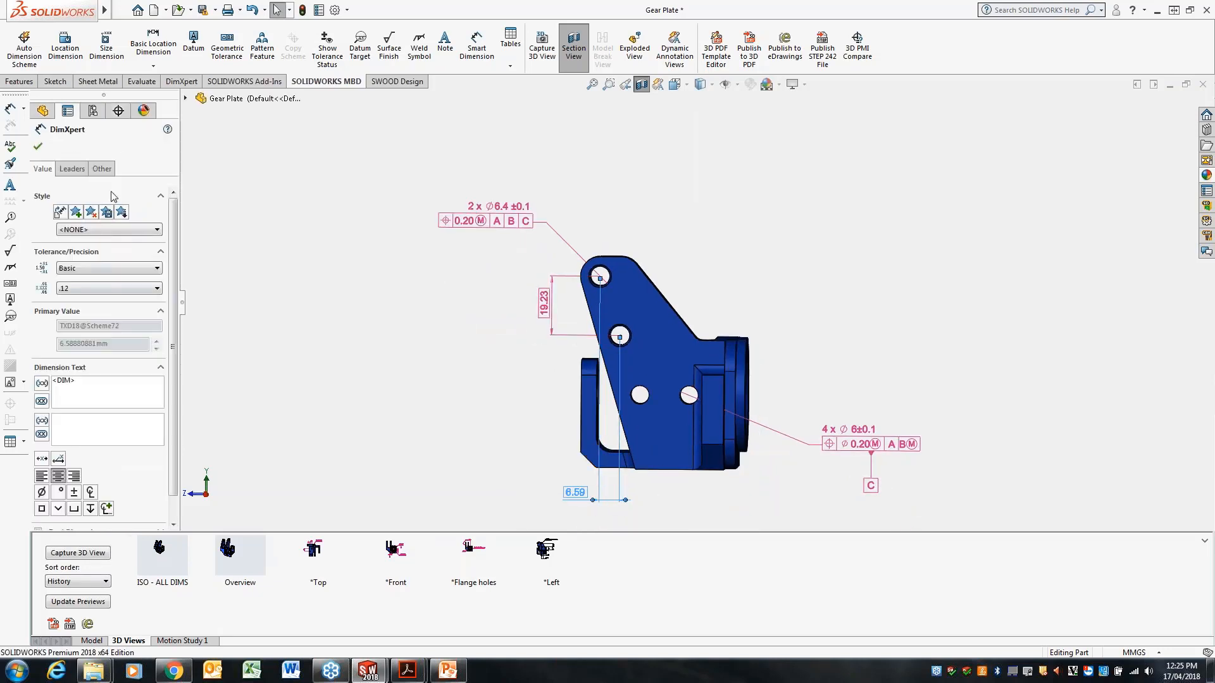
left_click(38, 146)
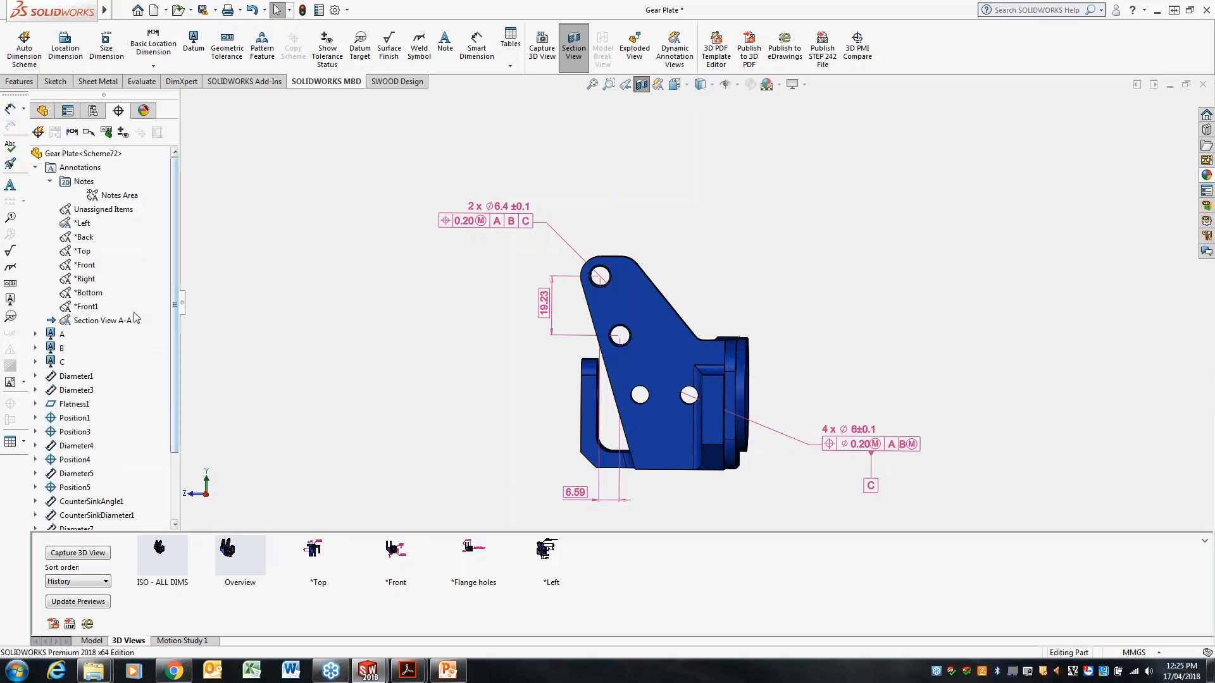
Orient the model to the Section View A-A annotation view and capture it as a 3D view named Section View A-A
right_click(119, 325)
left_click(157, 365)
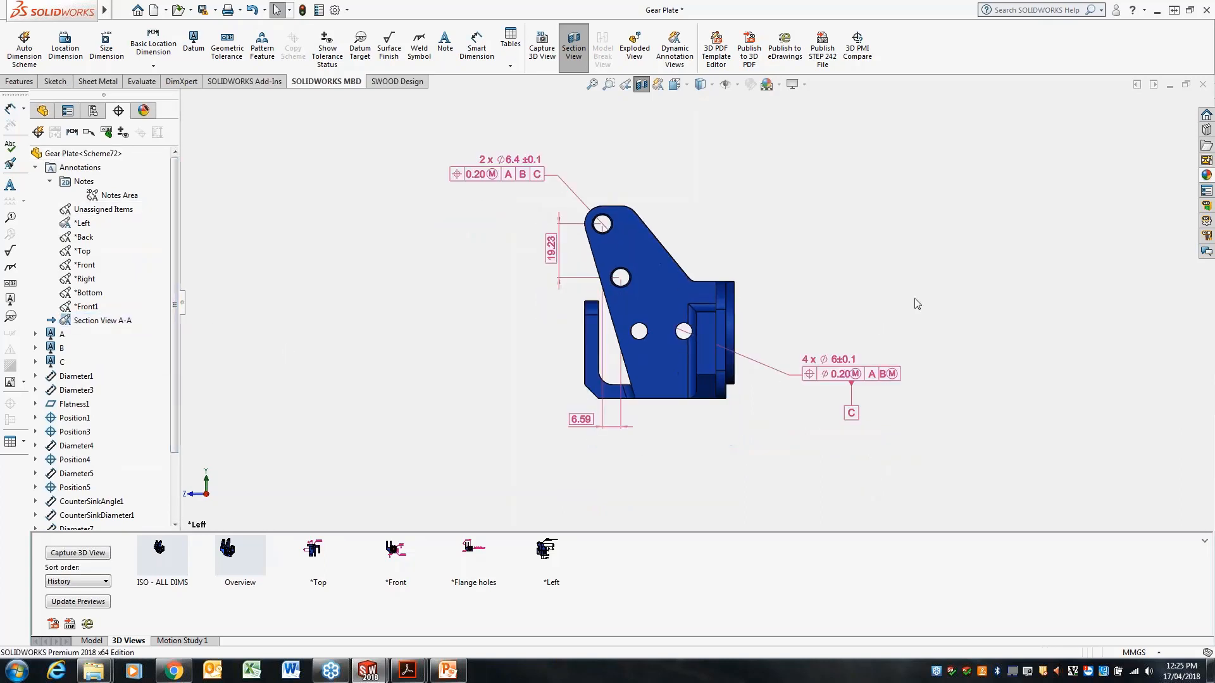
scroll(916, 302, "down", 2)
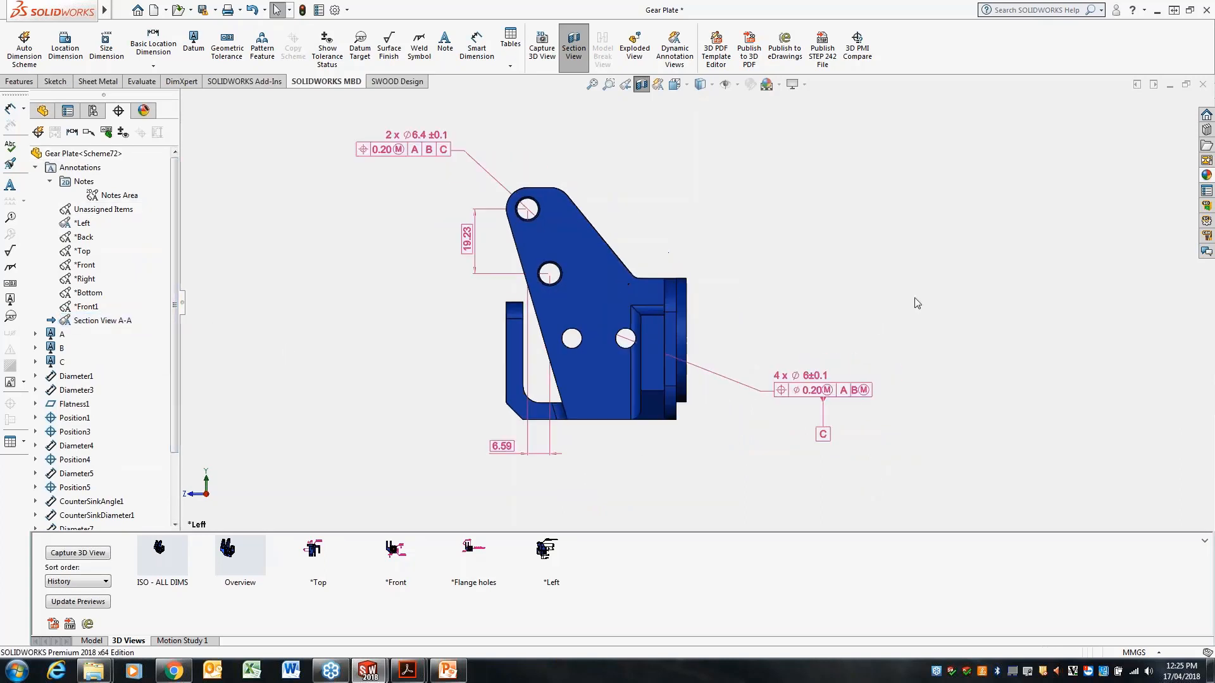
left_click(77, 552)
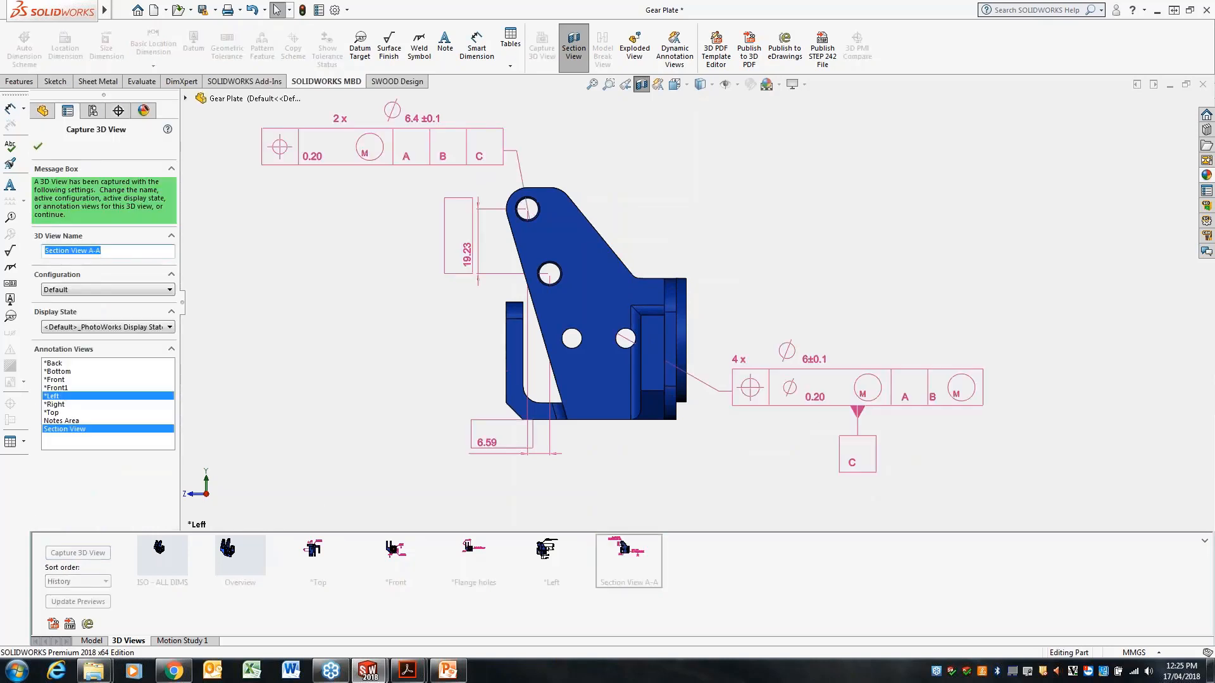
left_click(38, 146)
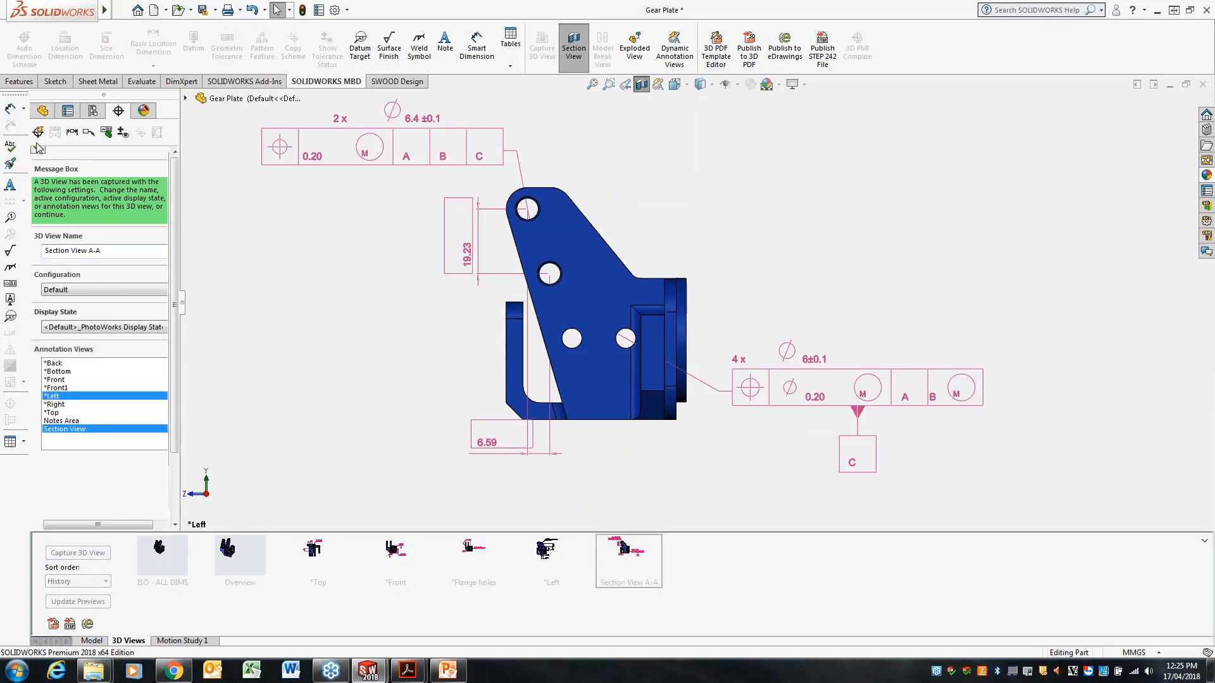
Review the annotations in the captured 3D views, including Left, Section View A-A, Flange holes, Front and ISO - ALL DIMS
left_click(553, 566)
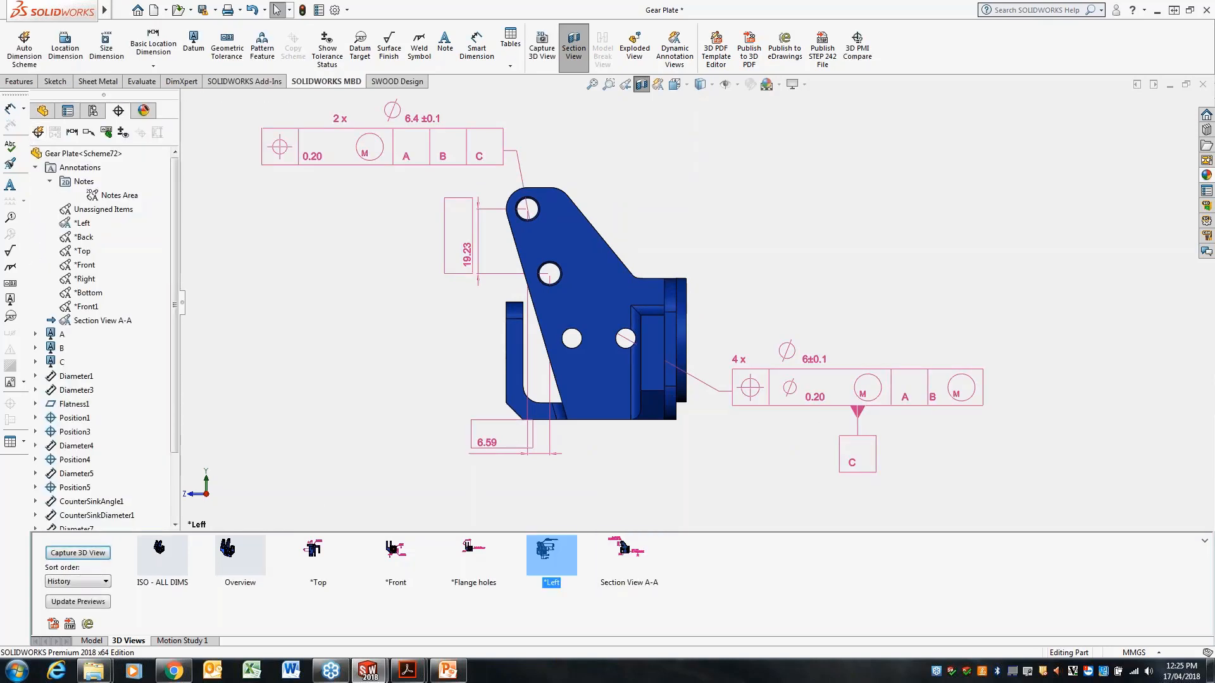
left_click(626, 552)
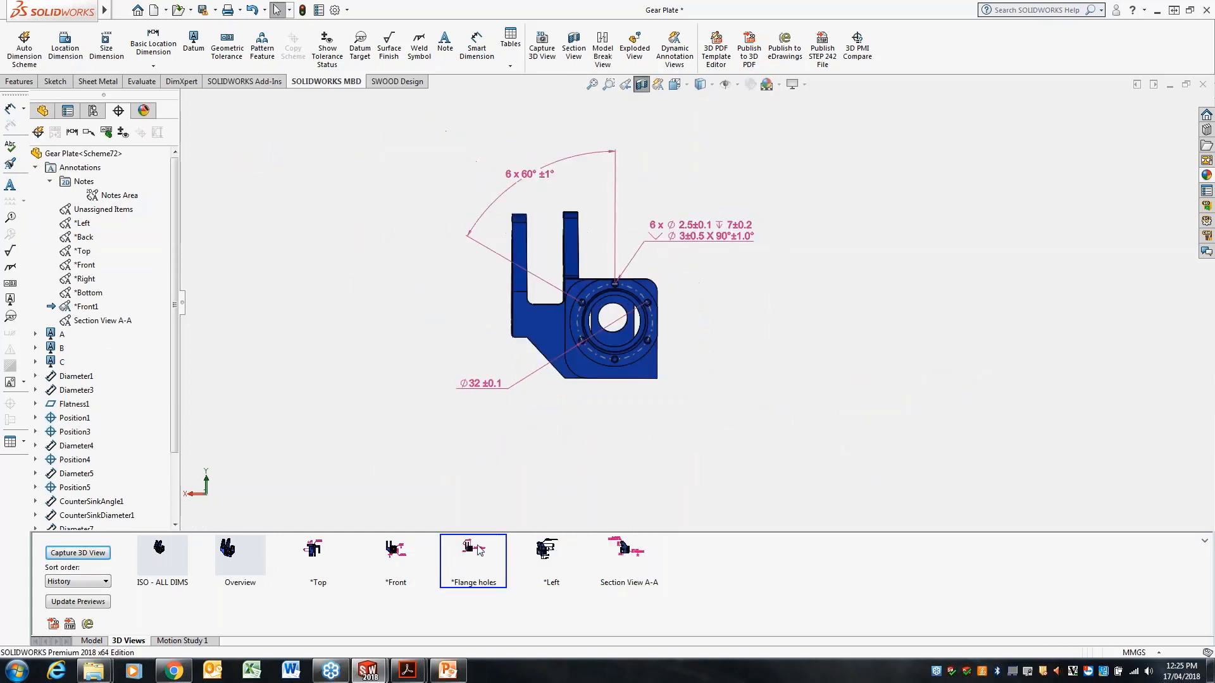
left_click(396, 556)
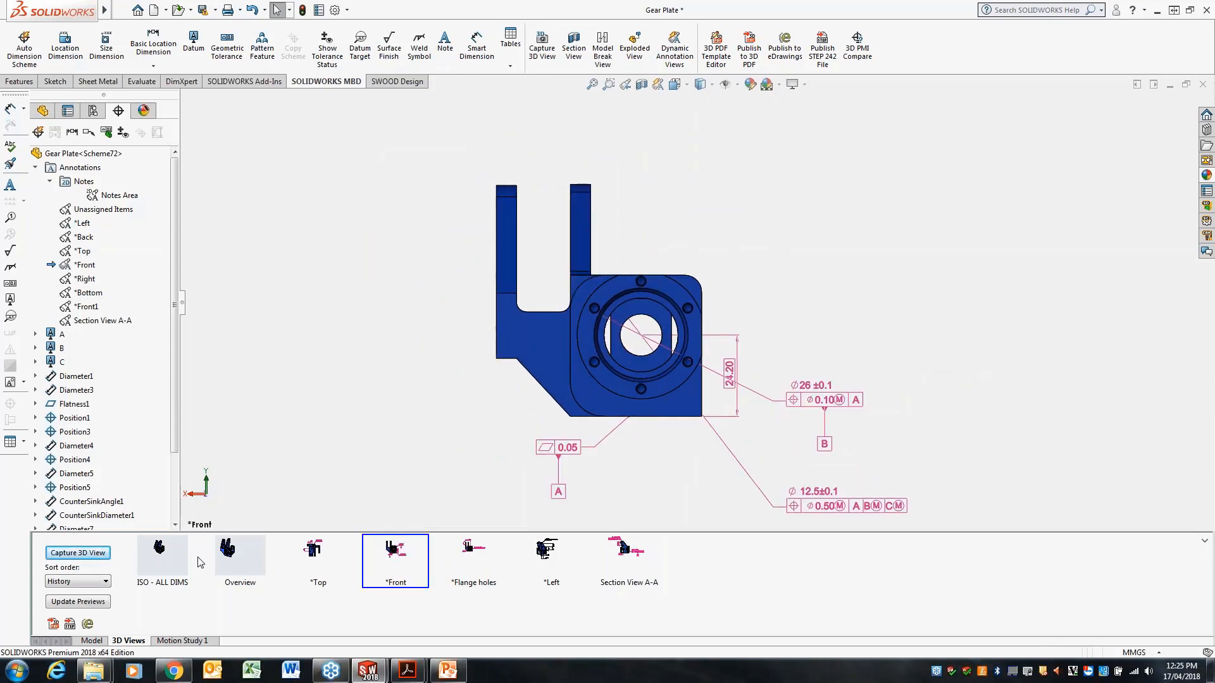
left_click(175, 561)
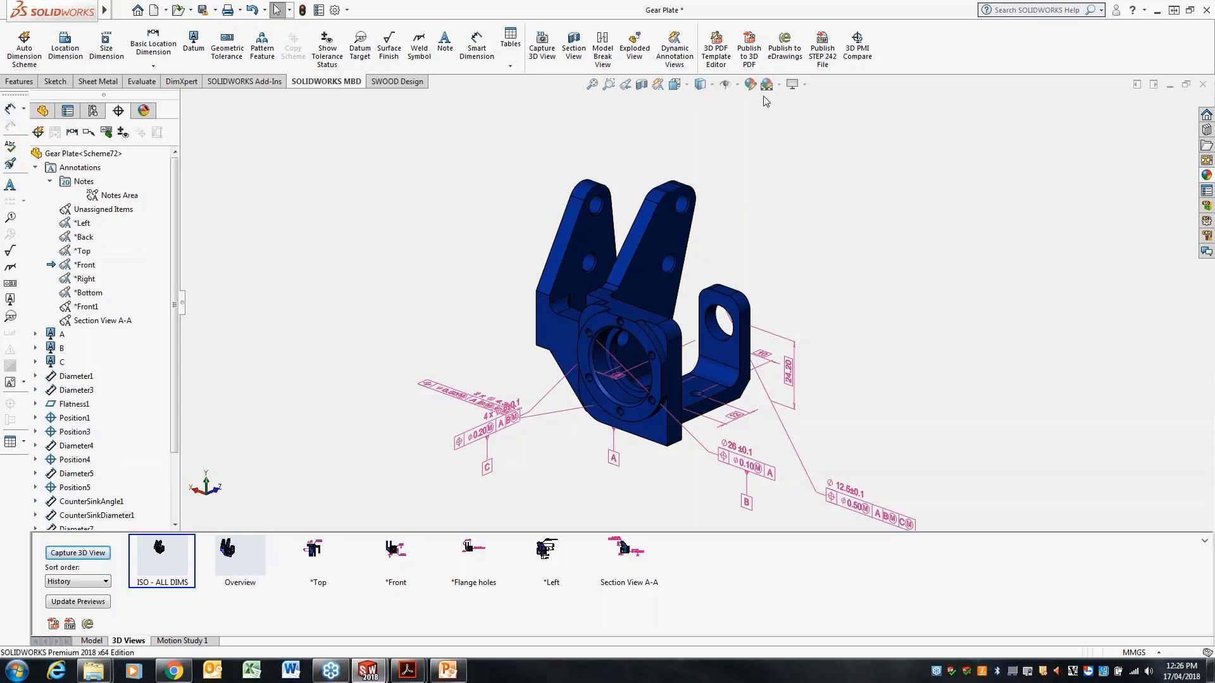
Turn on Dynamic Annotation Views and rotate the part to examine how annotations display in different orientations
left_click(674, 45)
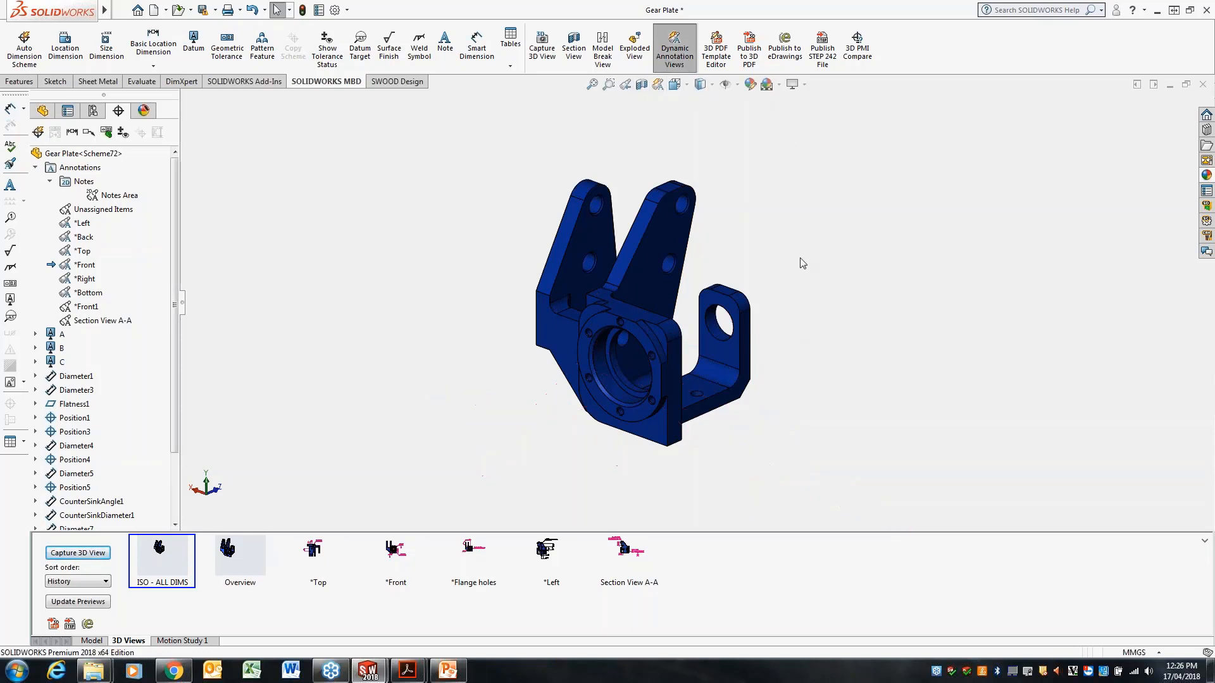
mouse_move(798, 258)
middle_mouse_down()
mouse_move(792, 250)
mouse_move(841, 199)
mouse_move(752, 209)
mouse_move(728, 322)
mouse_move(754, 344)
mouse_move(862, 265)
mouse_move(907, 268)
mouse_move(795, 326)
mouse_move(737, 298)
mouse_move(681, 304)
mouse_move(744, 327)
mouse_move(443, 291)
mouse_move(466, 317)
mouse_move(473, 292)
mouse_move(393, 272)
mouse_move(309, 288)
mouse_move(325, 274)
mouse_move(109, 265)
mouse_move(201, 271)
middle_mouse_up()
scroll(891, 275, "down", 1)
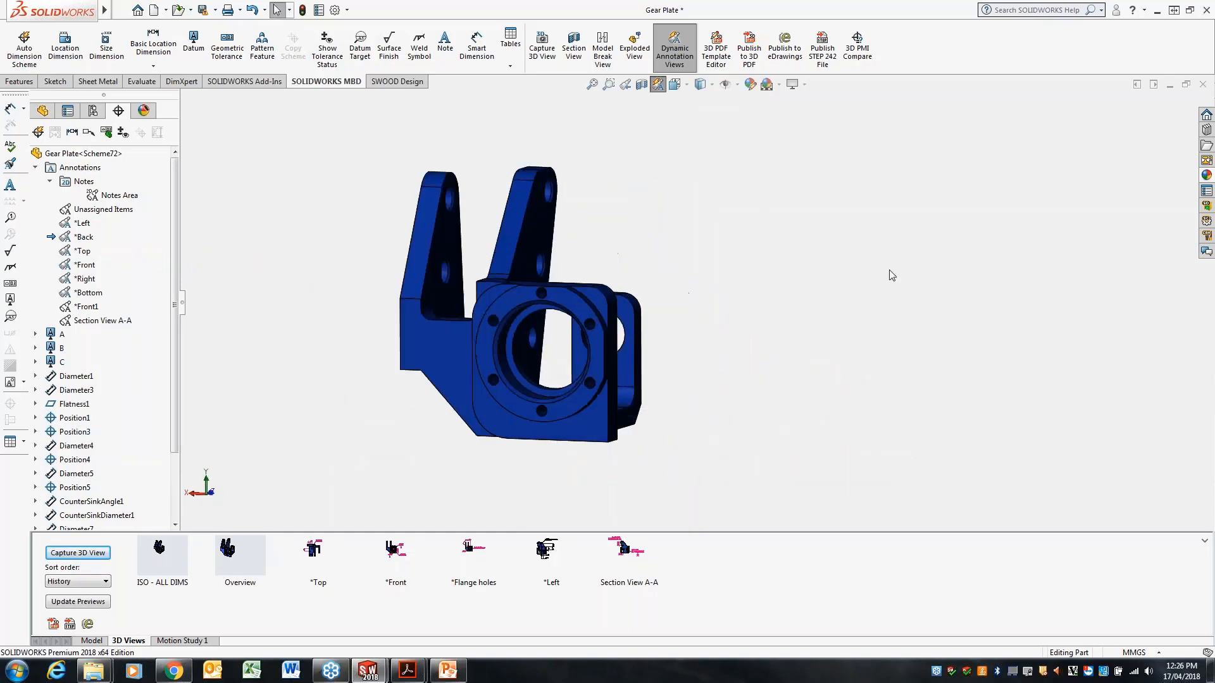
scroll(835, 300, "up", 1)
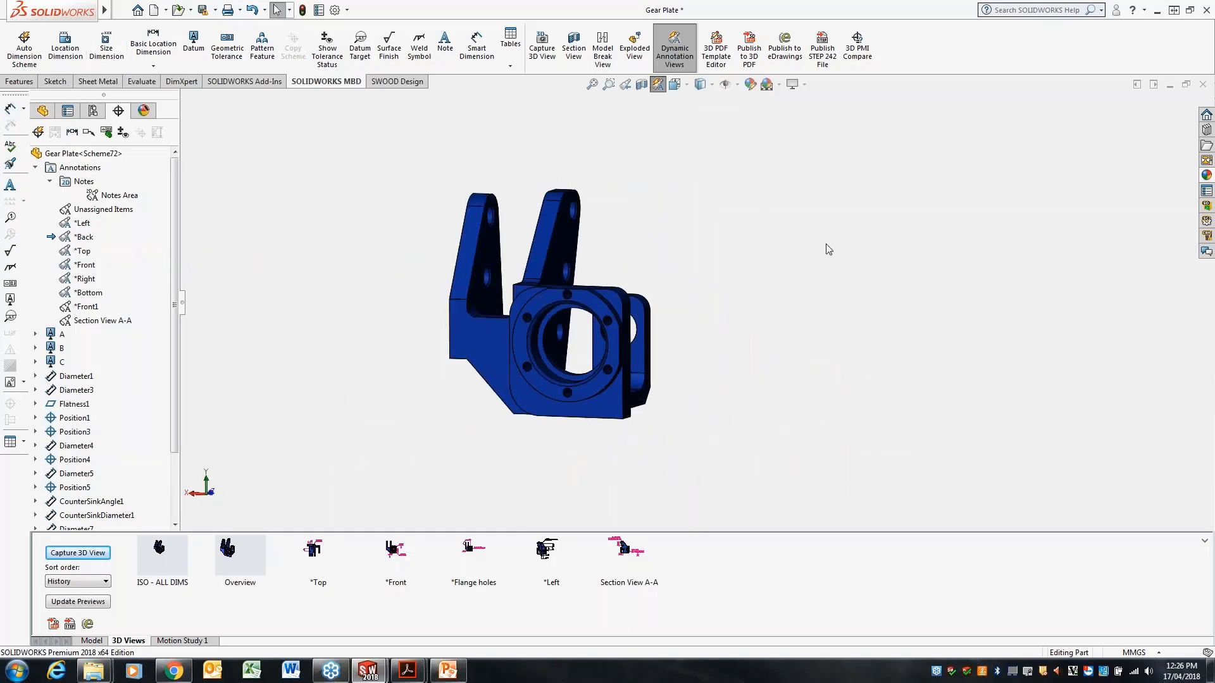
middle_click_drag(774, 304, 753, 300)
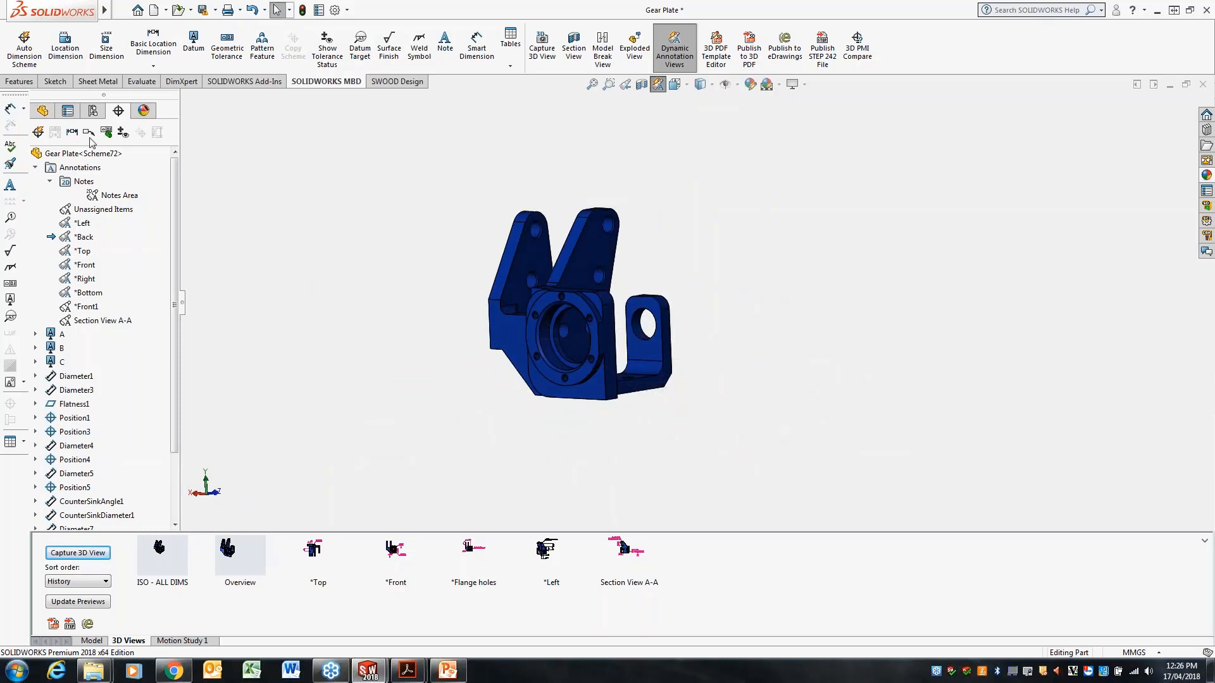
middle_click_drag(780, 220, 708, 211)
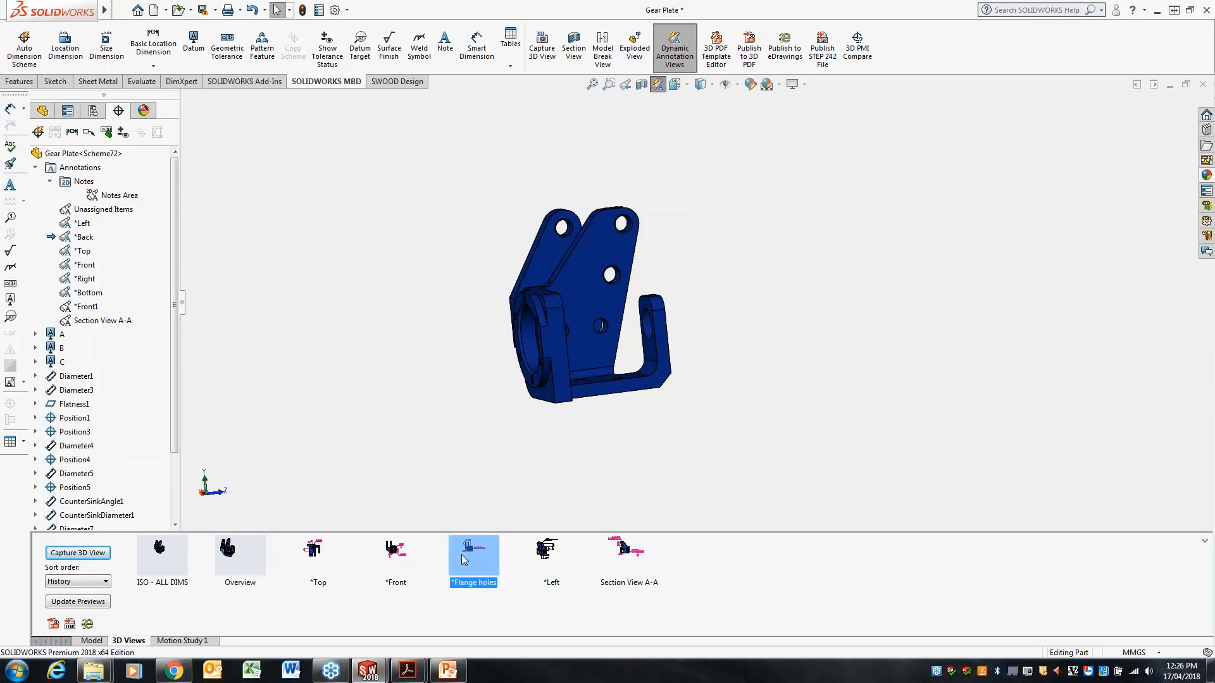
Recall the Flange holes, Front and Section View A-A 3D views in turn
double_click(461, 554)
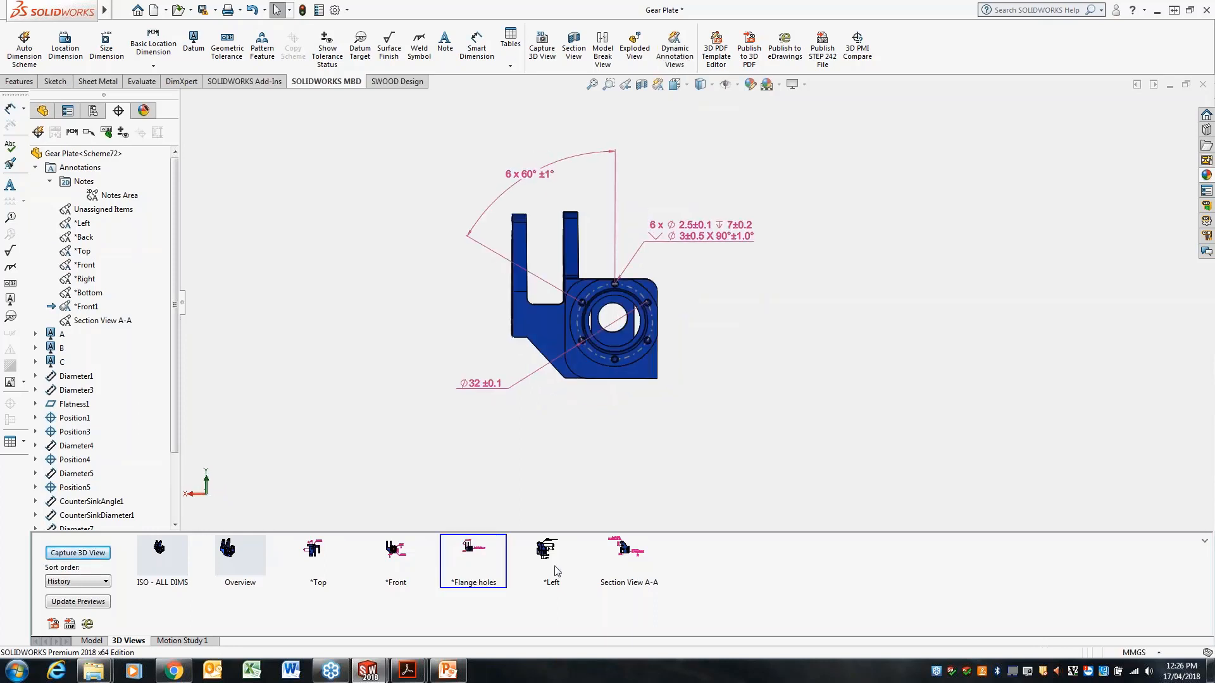
double_click(393, 550)
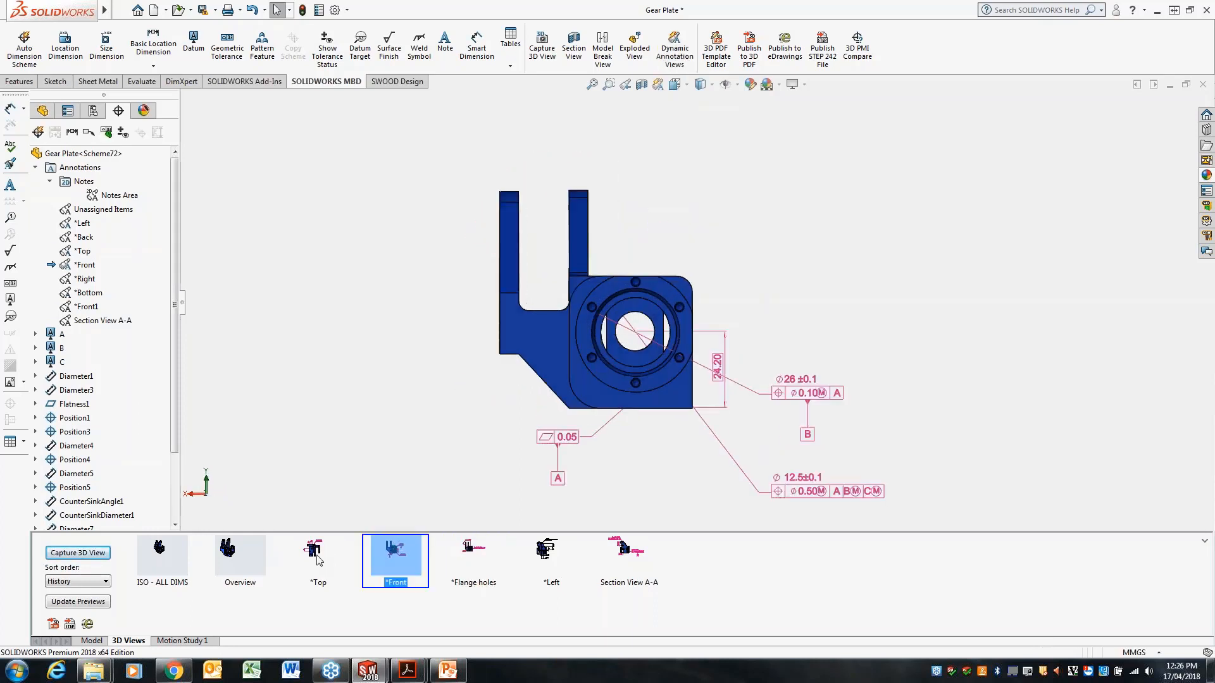
double_click(627, 550)
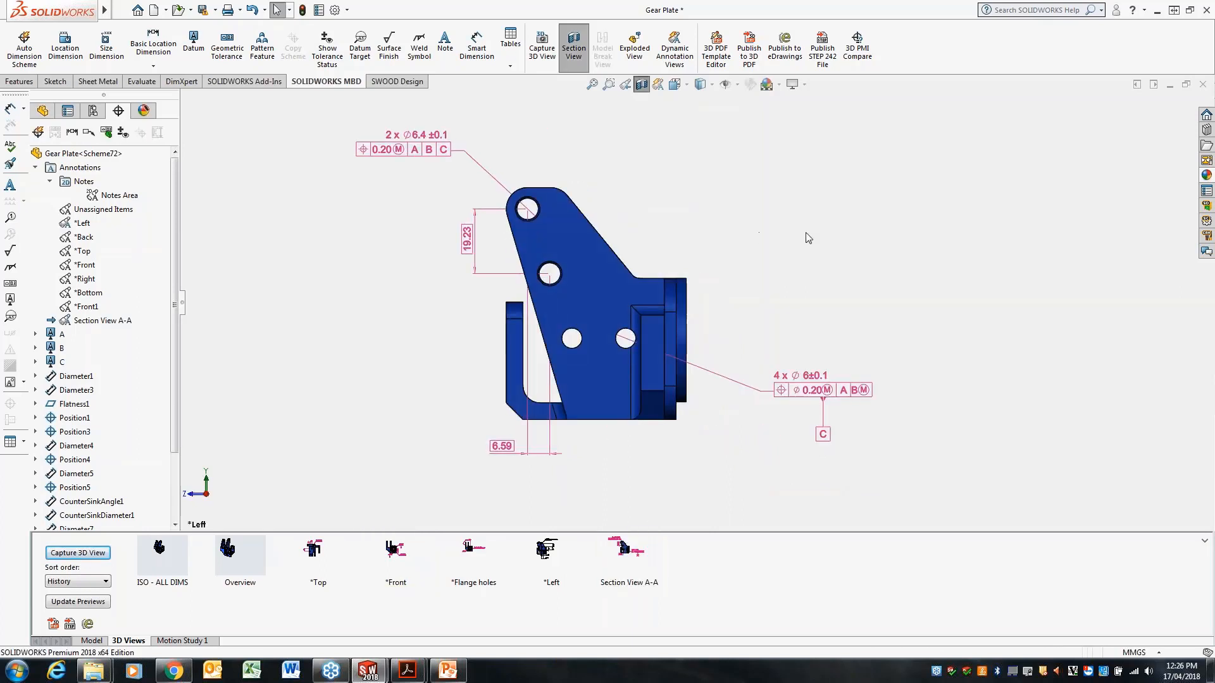
Activate the Version 2 configuration and copy the tolerance scheme into it from the Default configuration
left_click(97, 112)
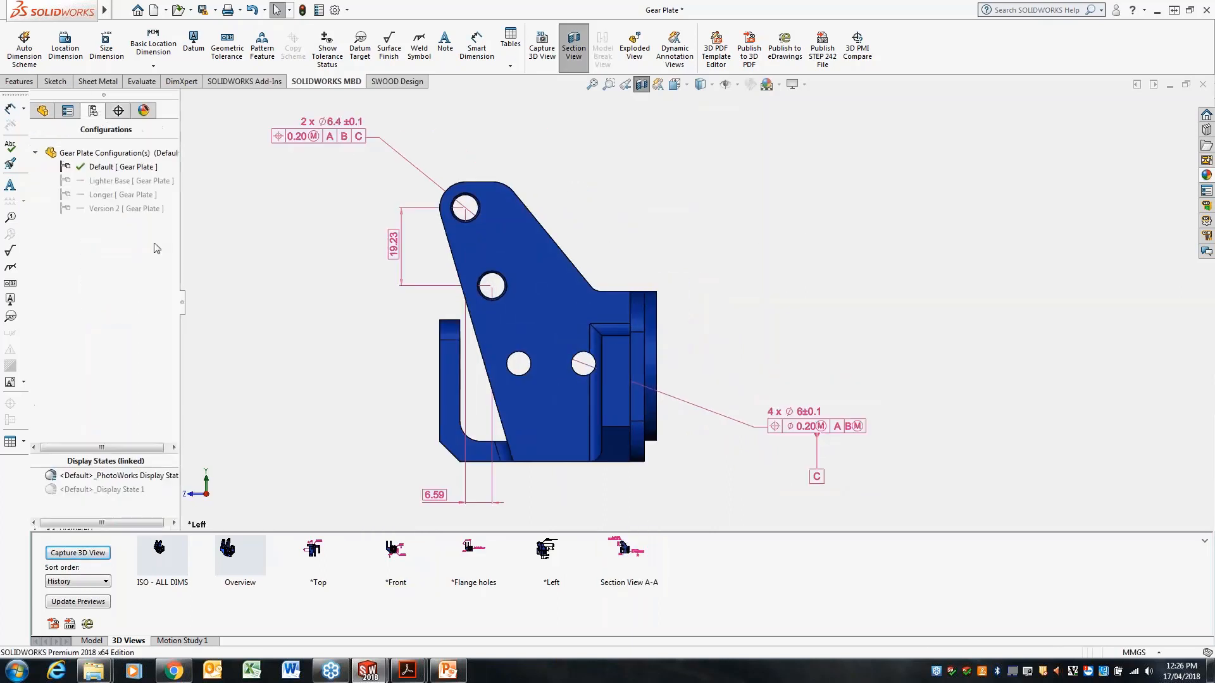
double_click(126, 209)
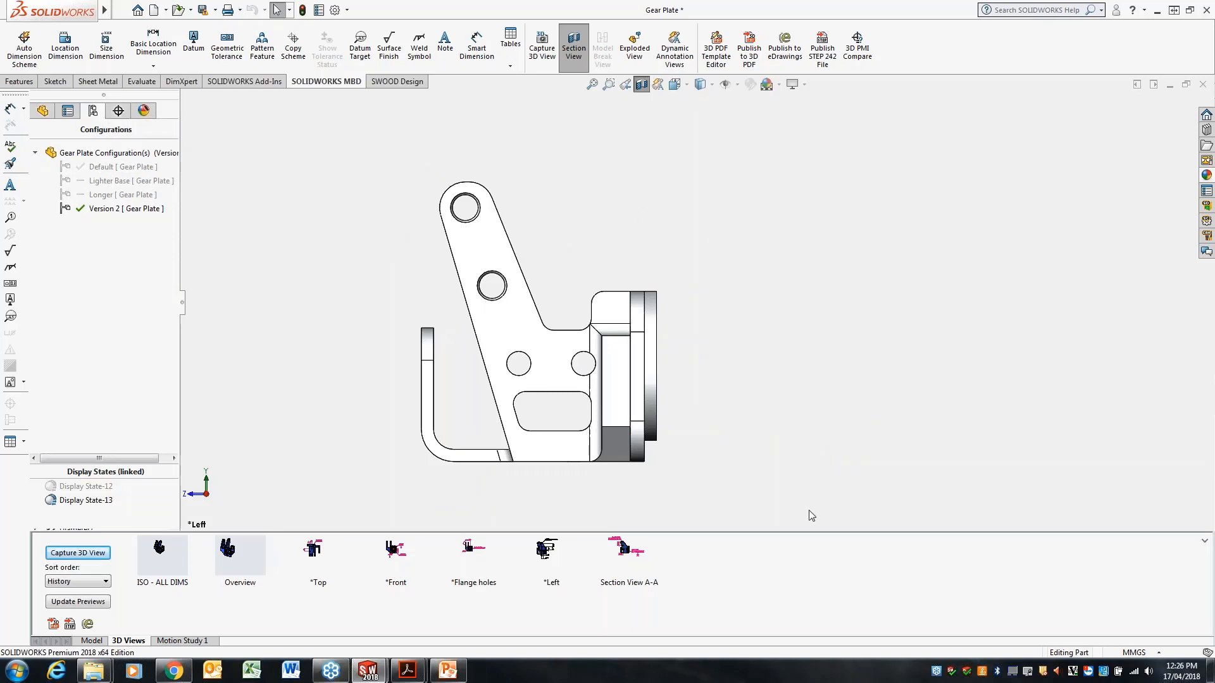
left_click(119, 112)
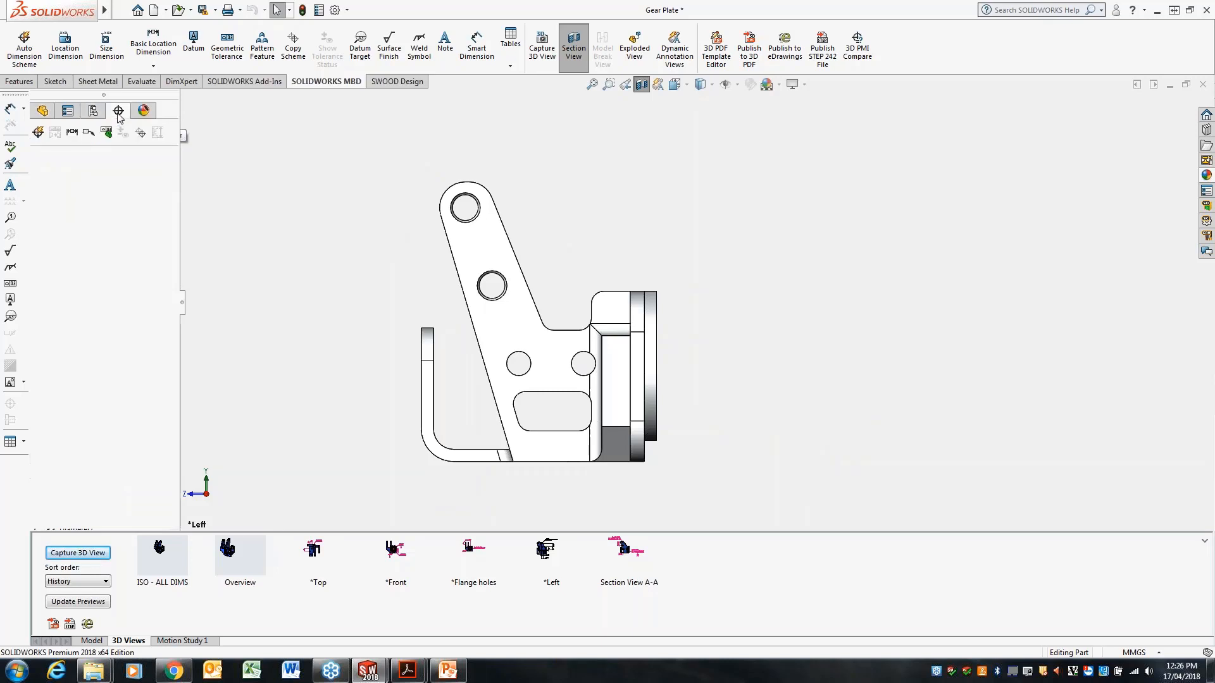
left_click(140, 132)
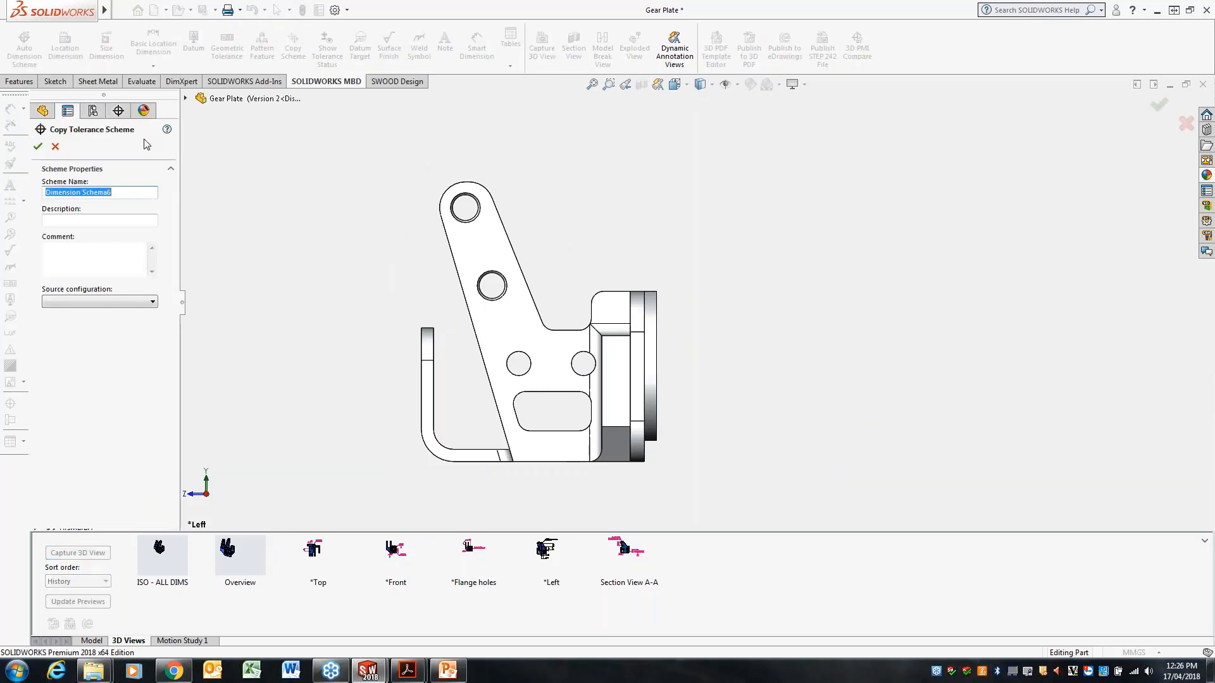
left_click(135, 303)
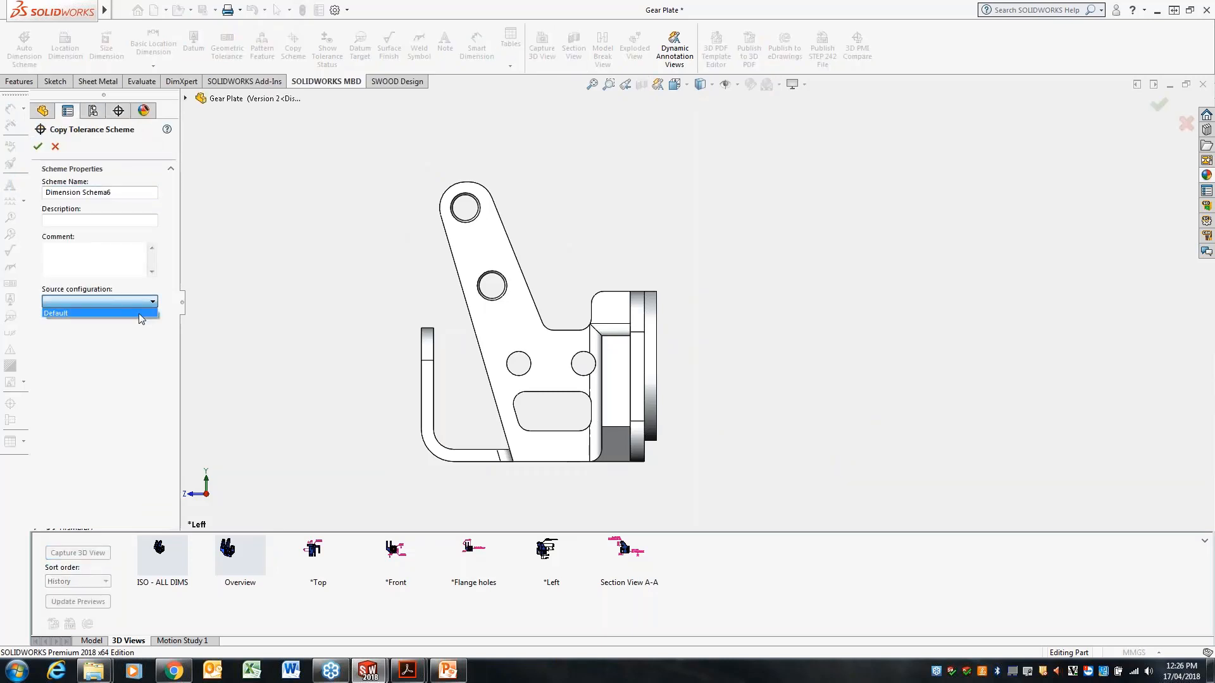
left_click(139, 313)
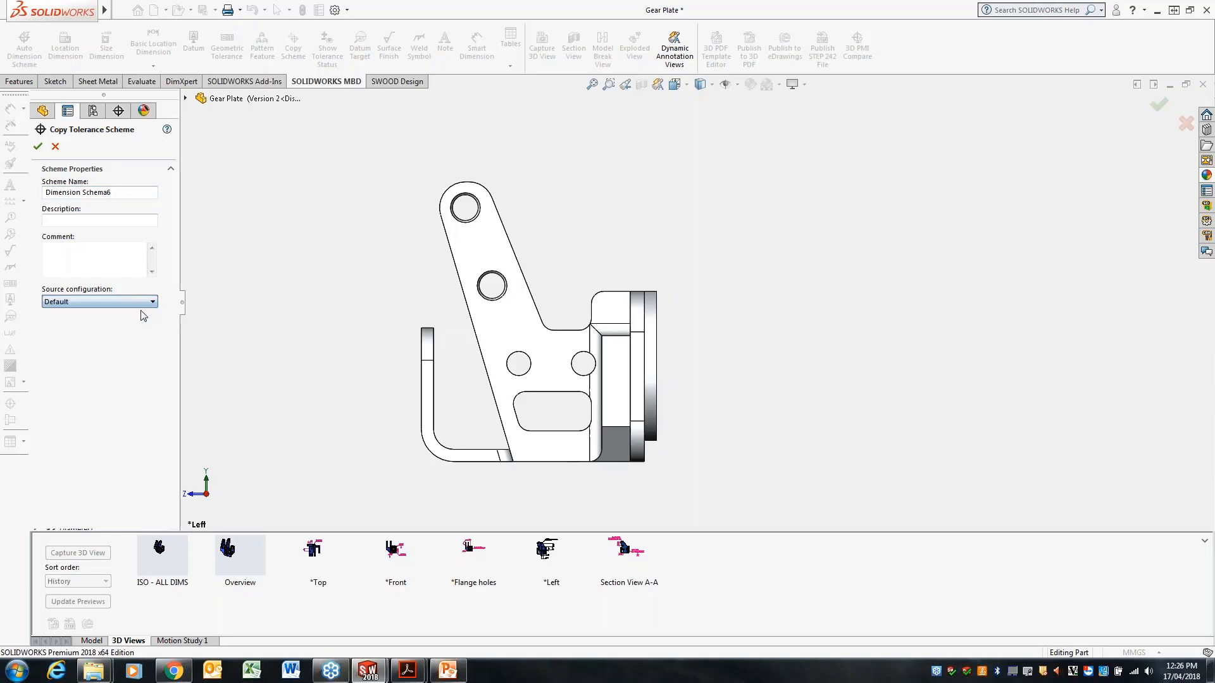
left_click(38, 147)
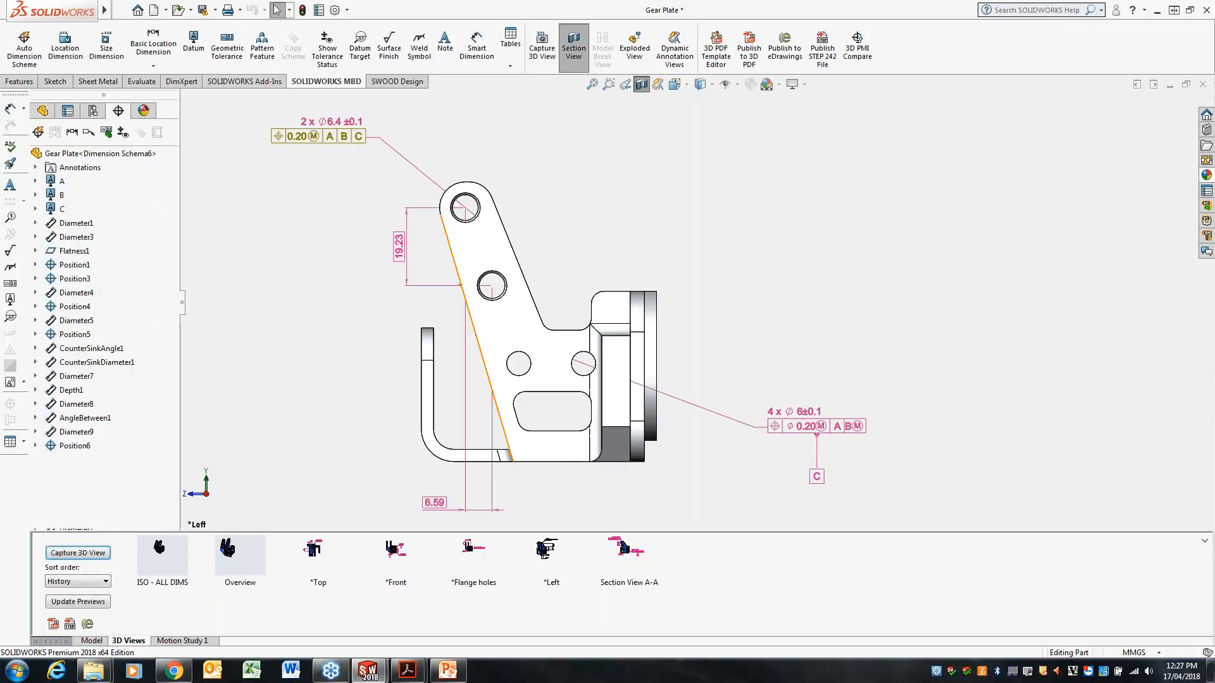
Move the 4 x Ø6 hole callout closer to the part and capture a 3D view of Version 2 named Variant
left_click_drag(797, 426, 744, 394)
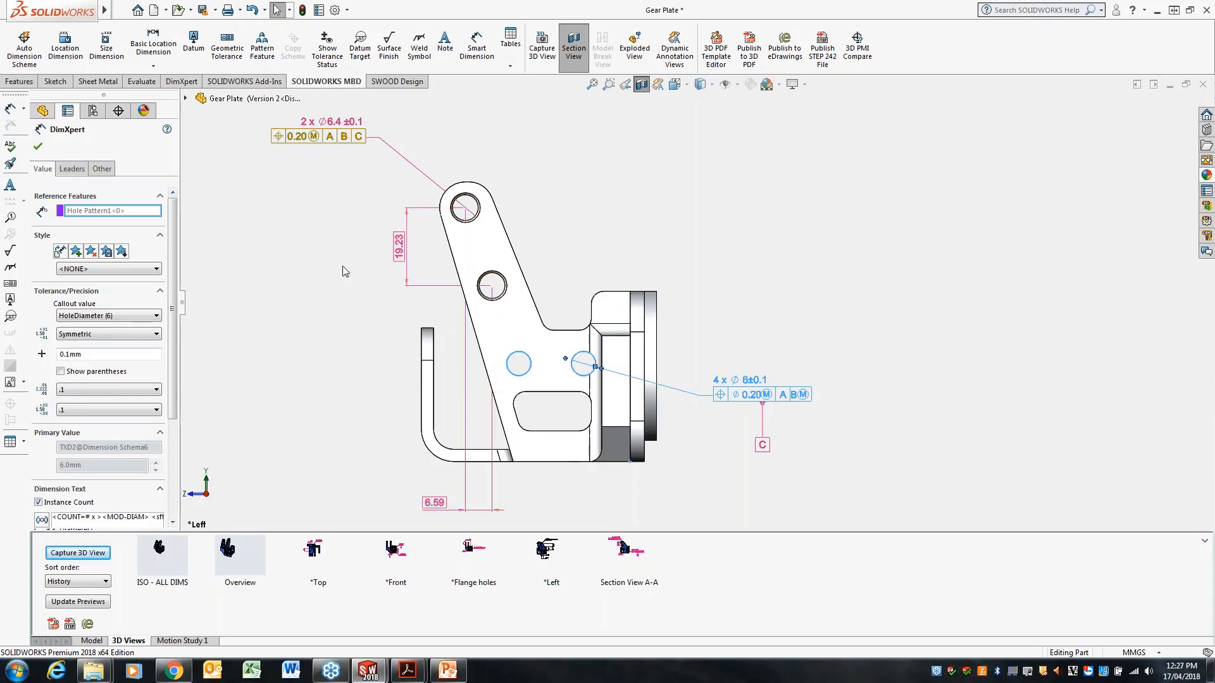
left_click(38, 146)
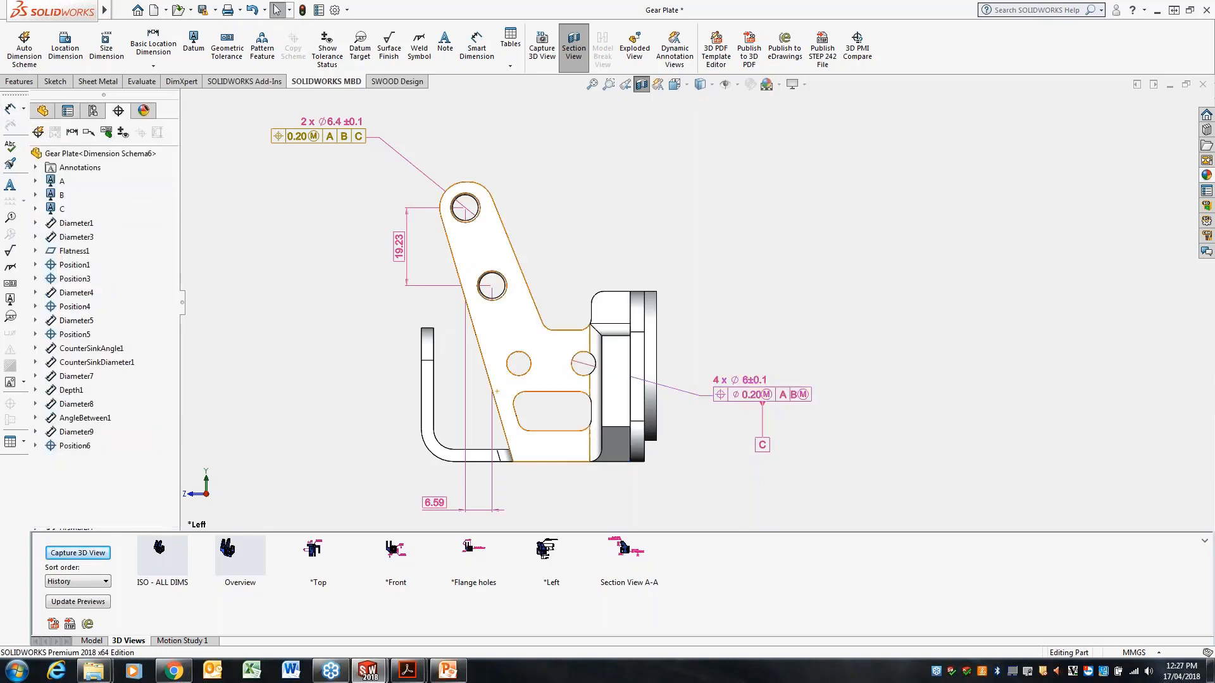
left_click(76, 554)
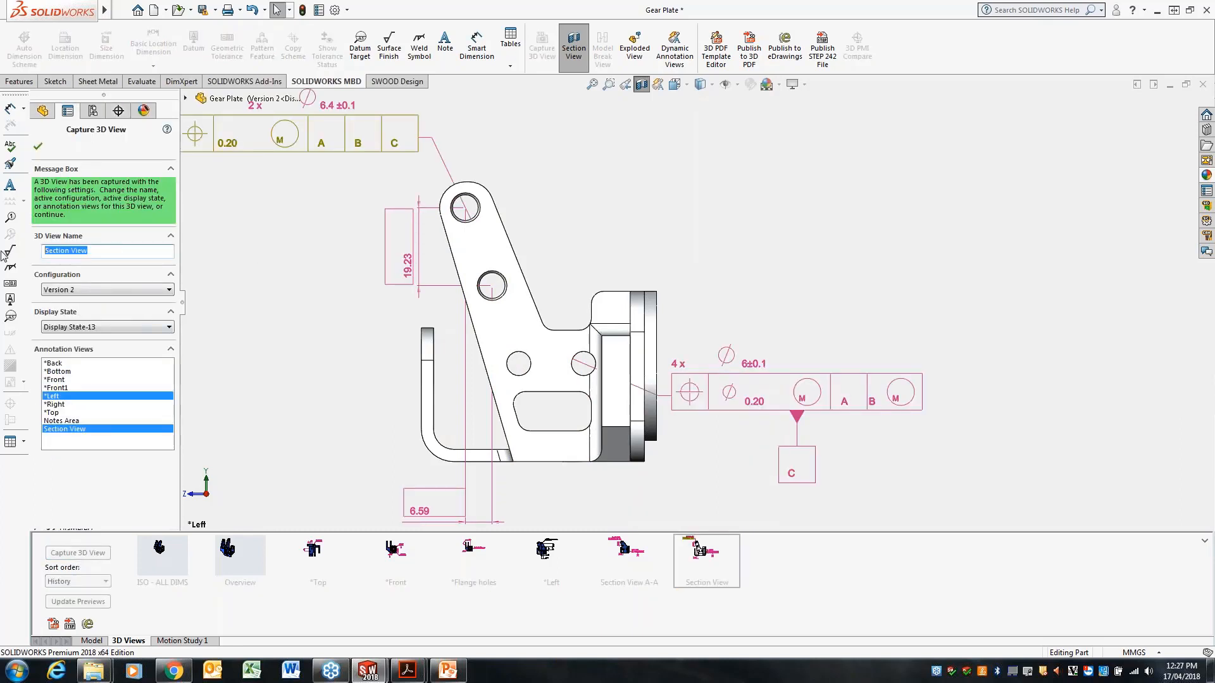
type("Variant")
left_click(38, 147)
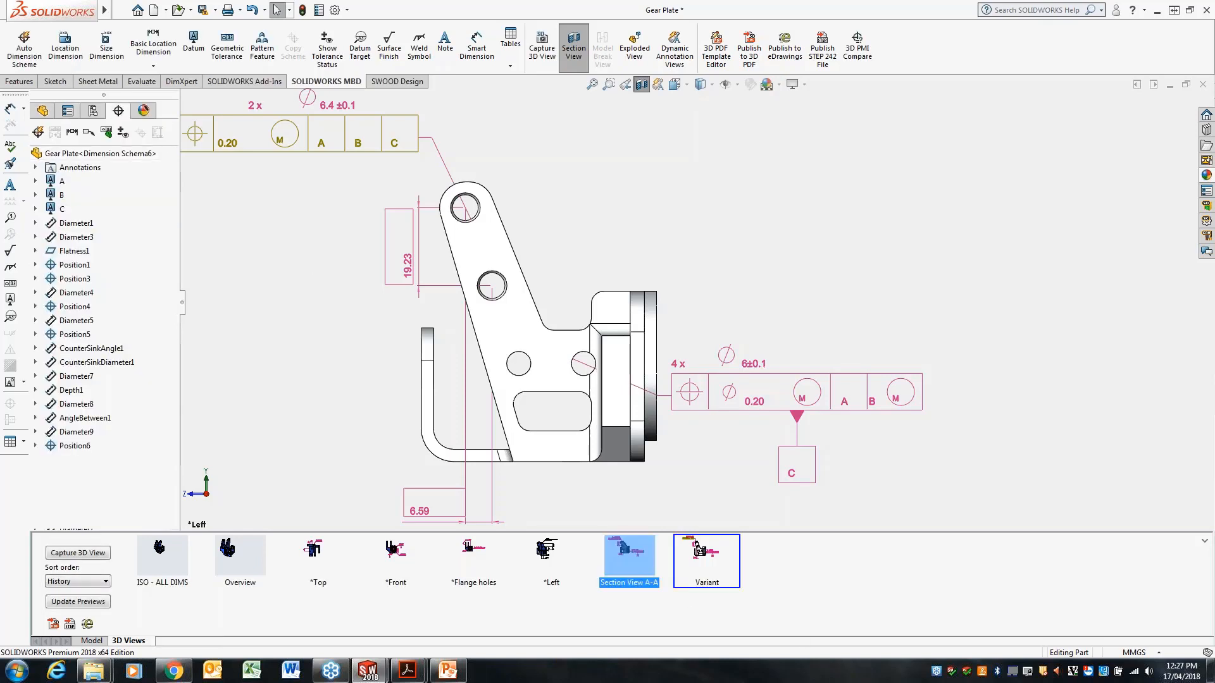
Recall the Section View A-A and Variant 3D views in turn to compare the two configurations' annotations
double_click(628, 555)
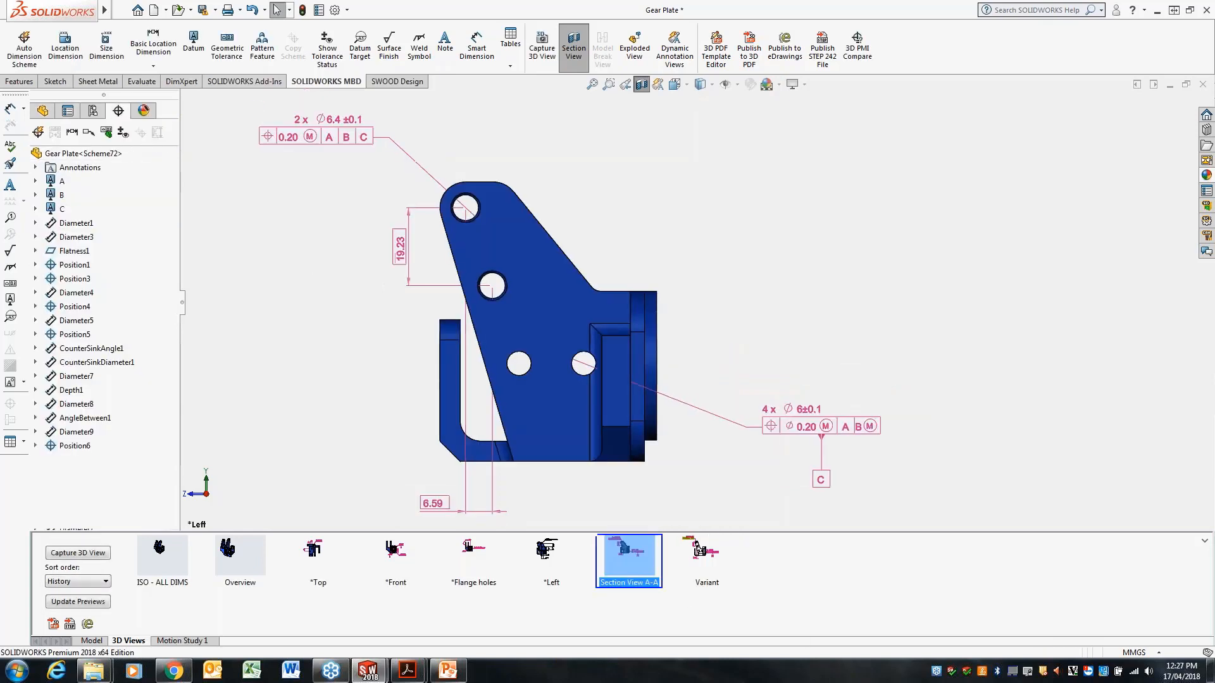
double_click(702, 550)
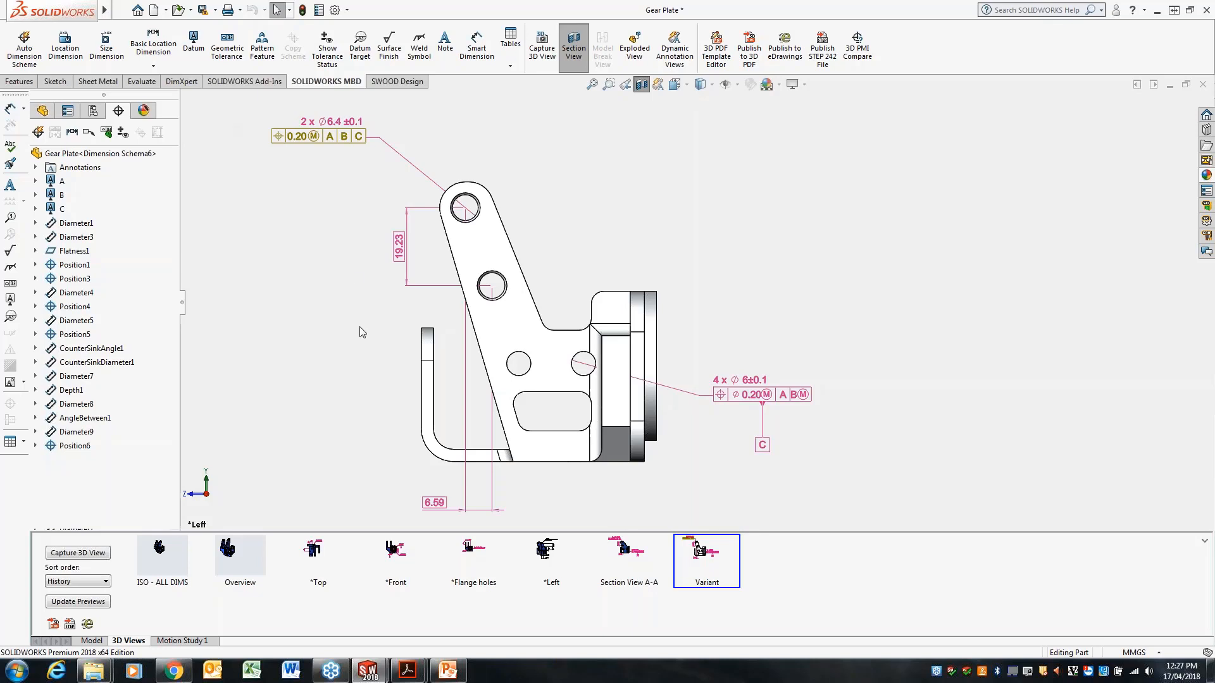
scroll(728, 239, "up", 1)
scroll(727, 239, "down", 1)
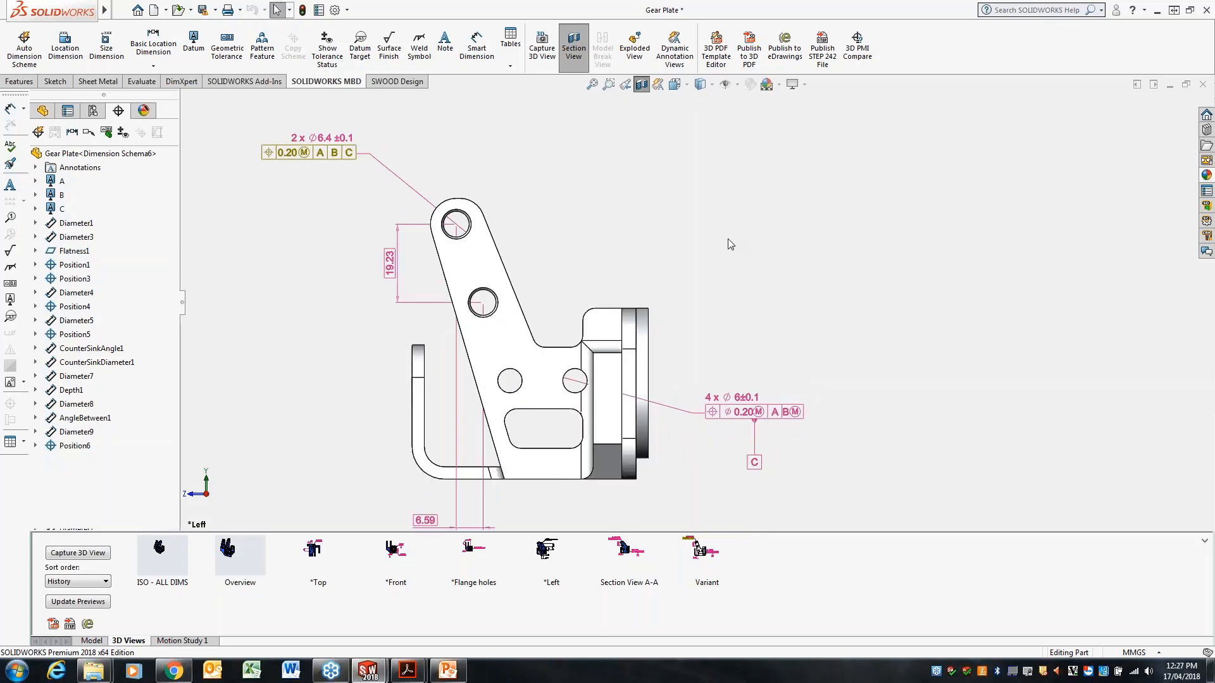
scroll(680, 268, "up", 2)
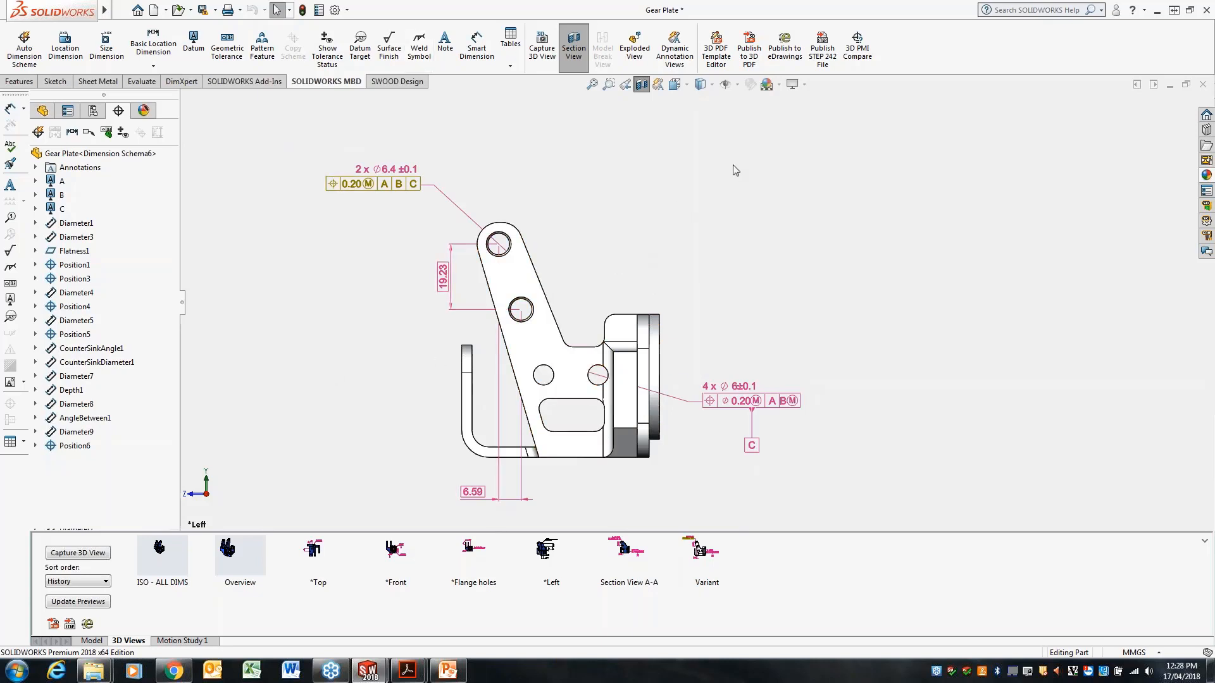
Publish the Default and Version 2 configurations to eDrawings, with AP214 STEP attachments selected for all configurations
left_click(786, 52)
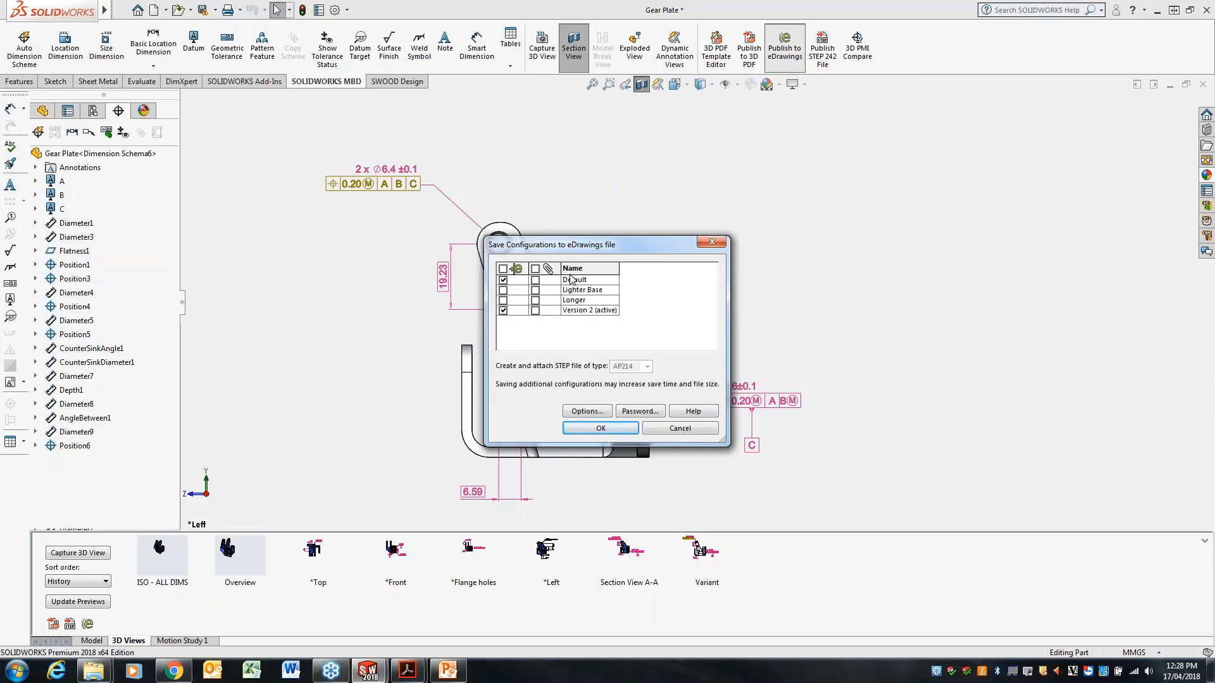
left_click(535, 269)
left_click(536, 270)
left_click(536, 270)
left_click(646, 366)
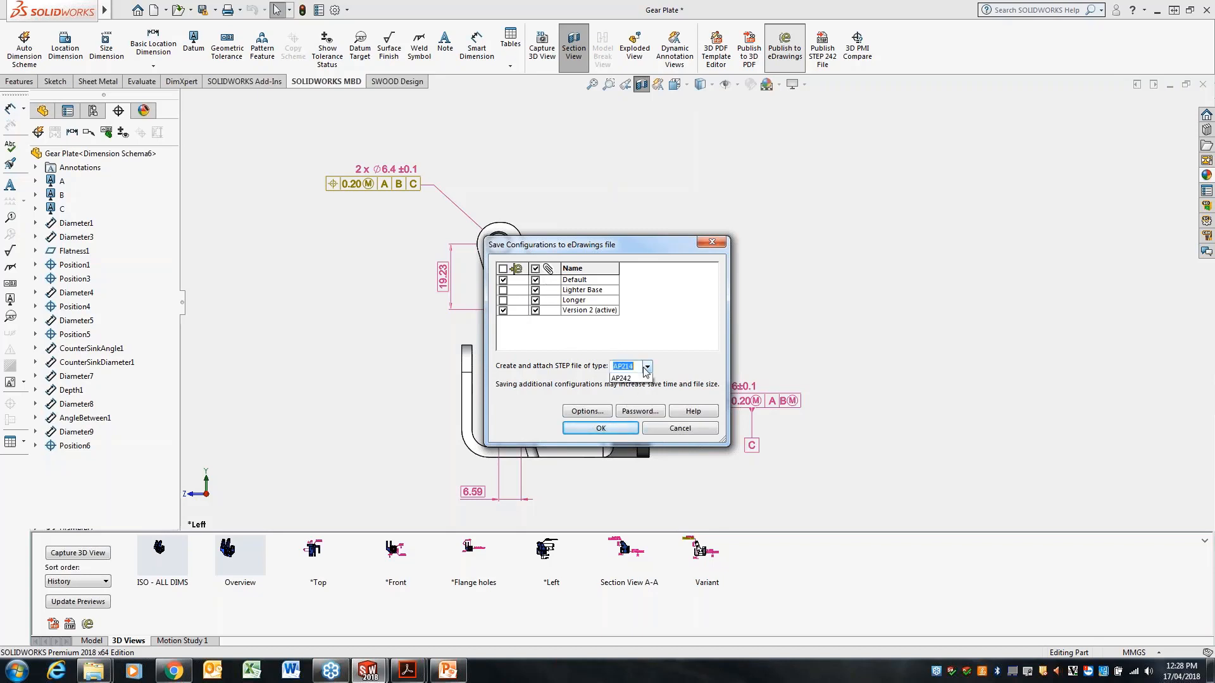
left_click(643, 369)
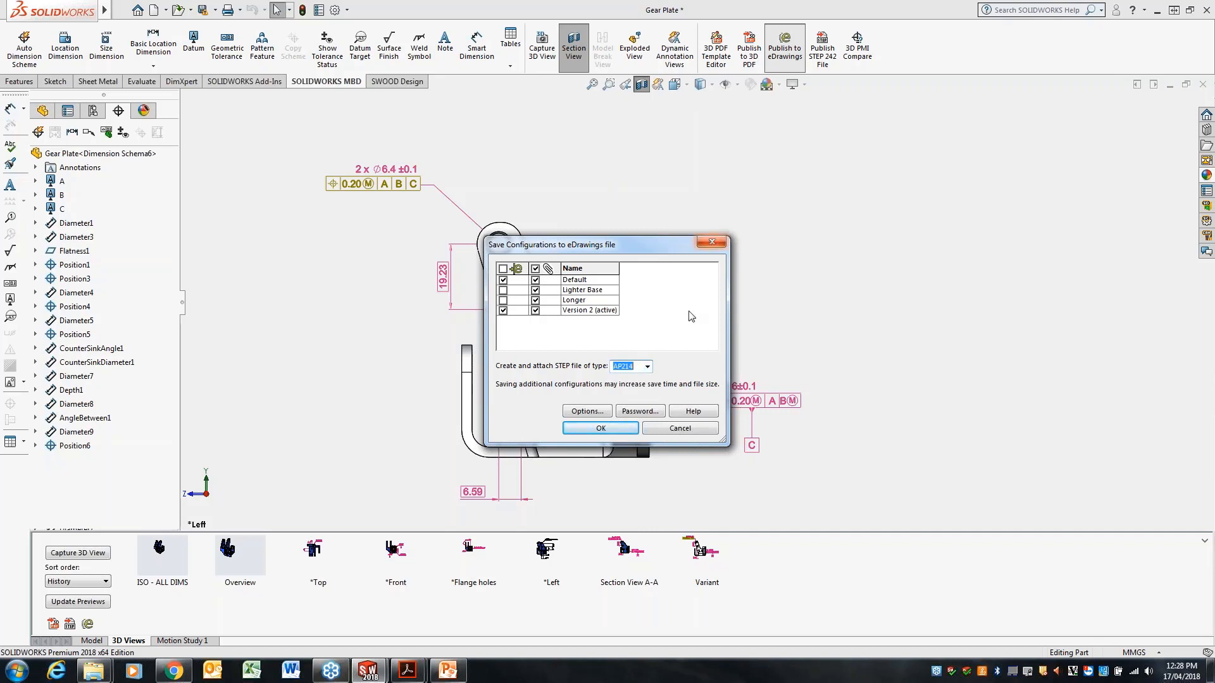
left_click(713, 241)
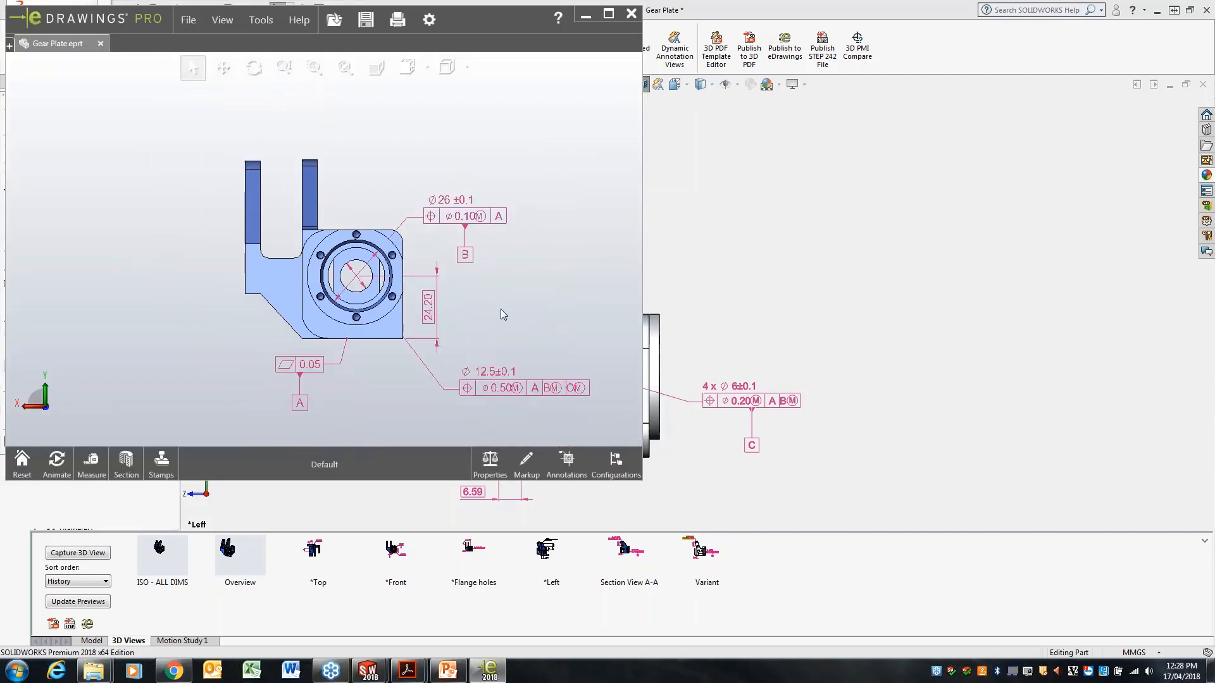
In eDrawings, look through the published configurations and show the Top, Left and Front1 annotation views
mouse_move(500, 309)
left_mouse_down()
mouse_move(410, 310)
mouse_move(462, 327)
mouse_move(394, 344)
mouse_move(372, 333)
mouse_move(405, 336)
left_mouse_up()
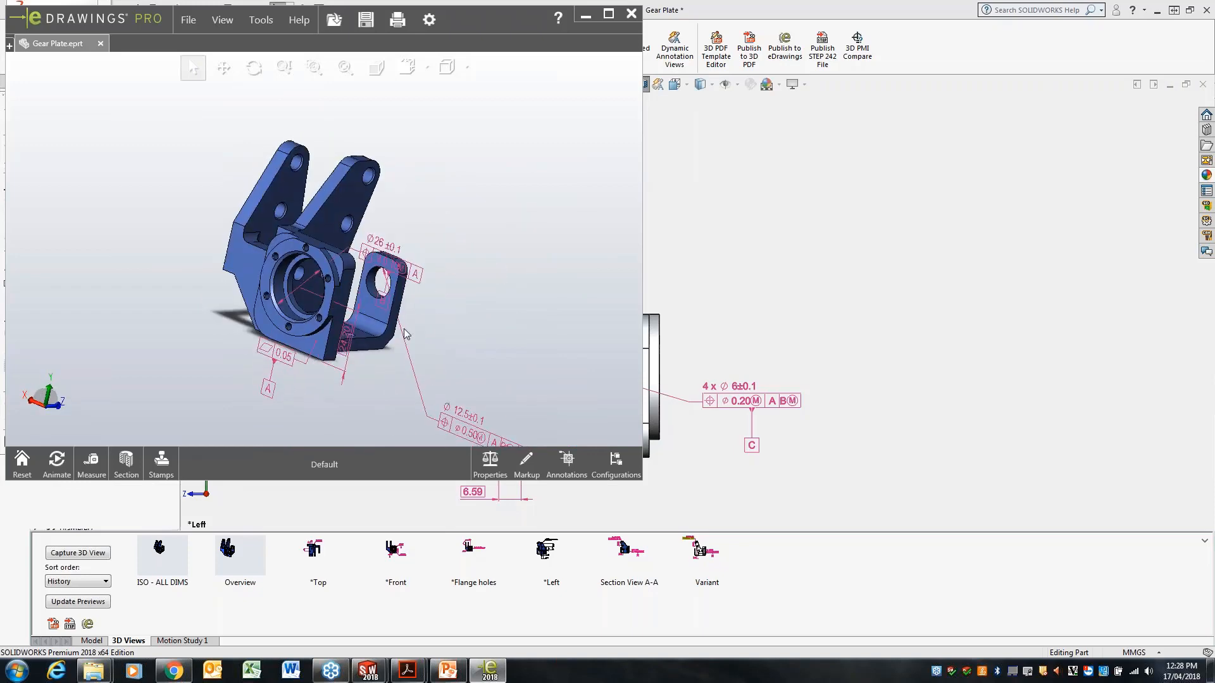
left_click(615, 466)
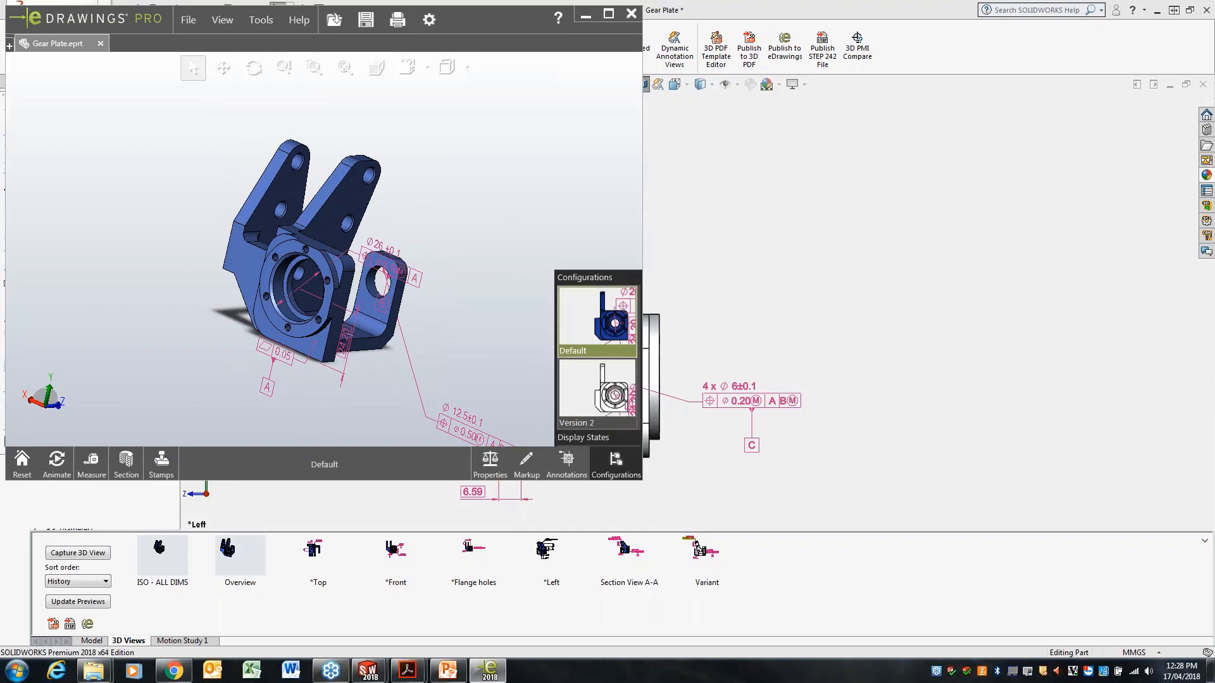
left_click(567, 466)
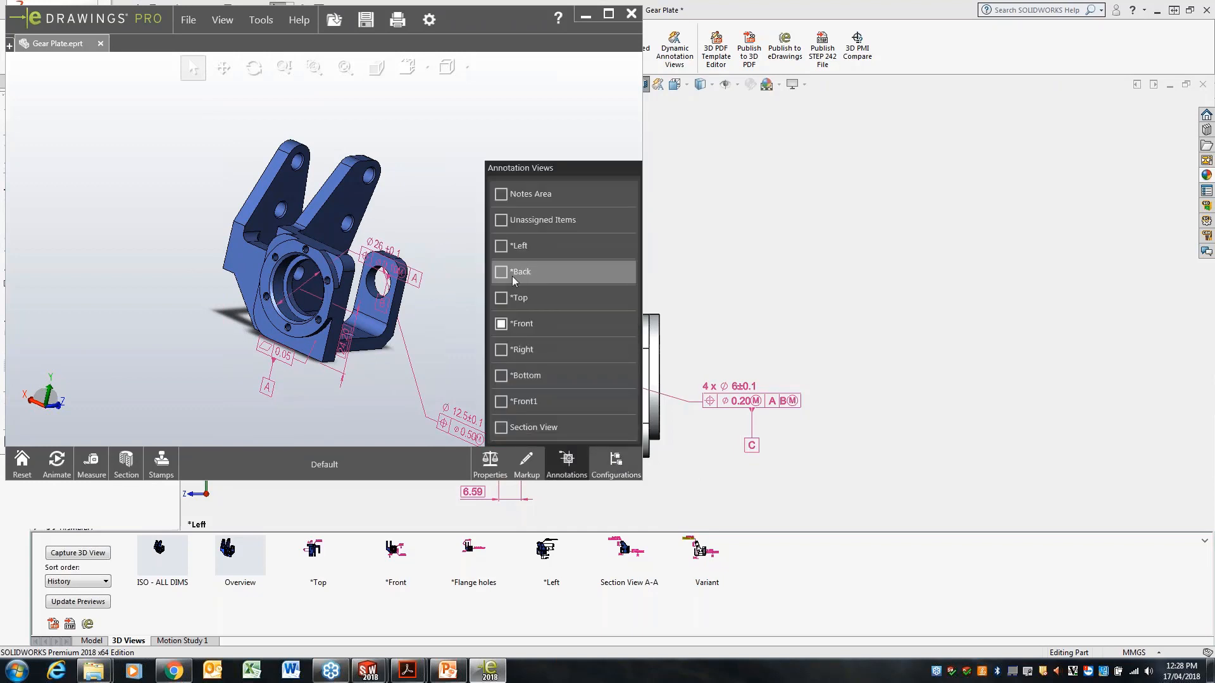
left_click(511, 298)
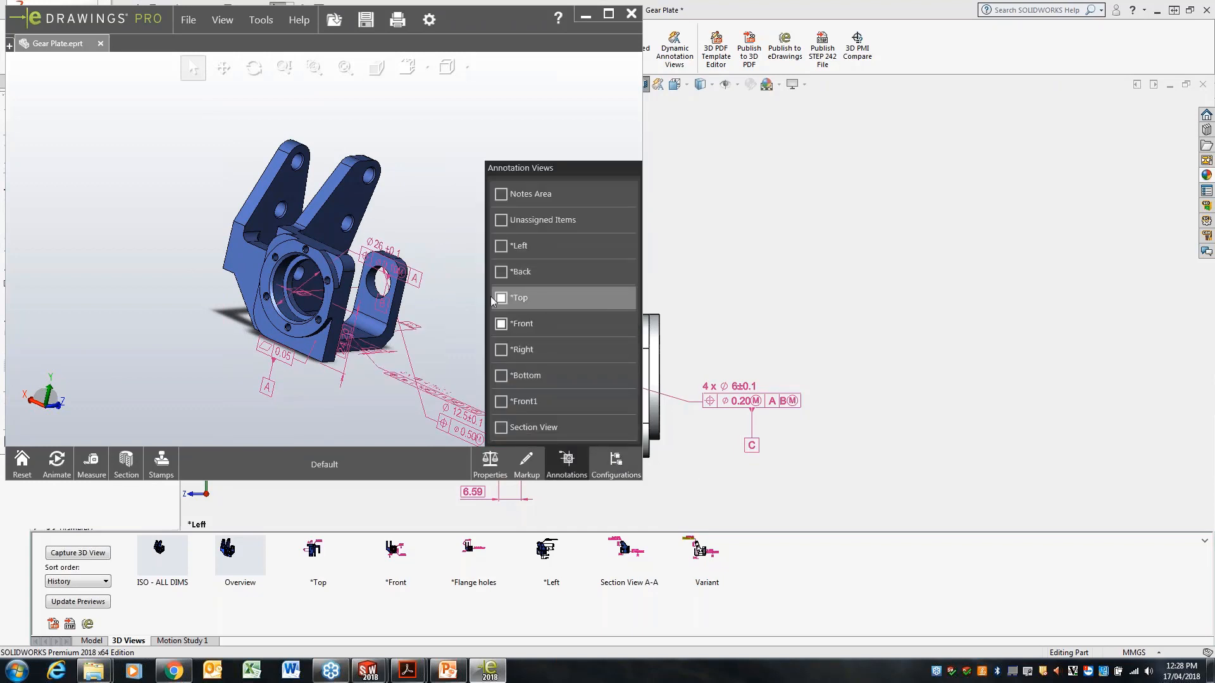
left_click(530, 295)
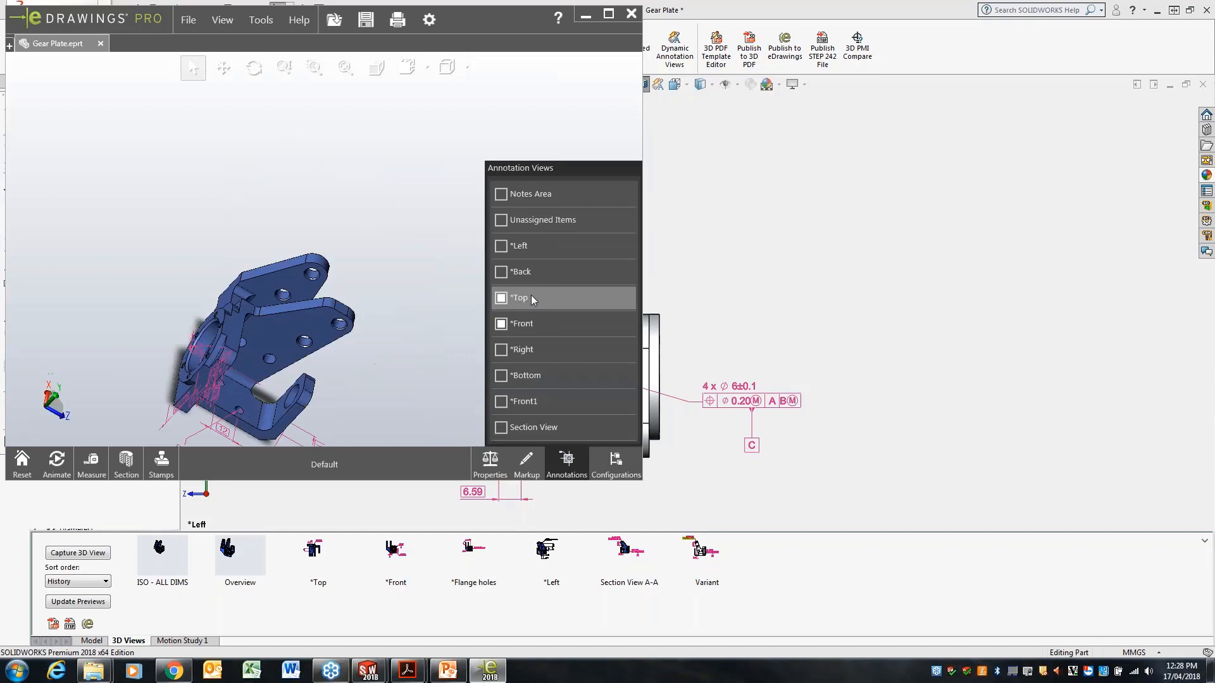
left_click(537, 248)
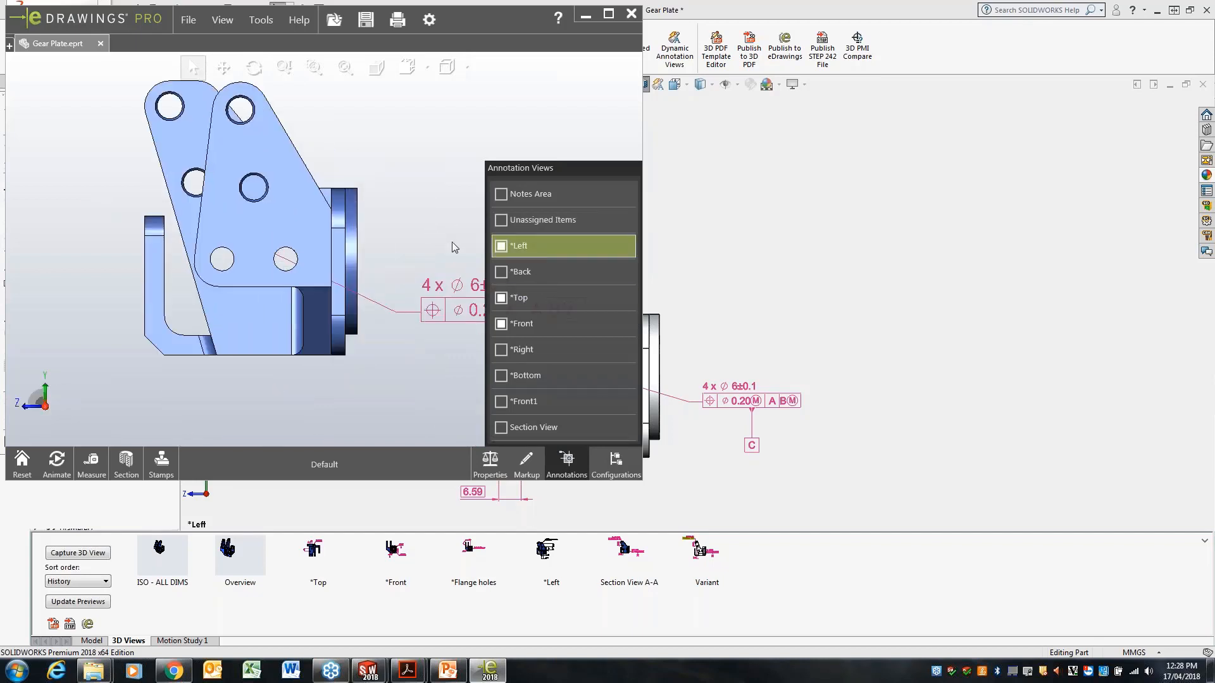
left_click(574, 401)
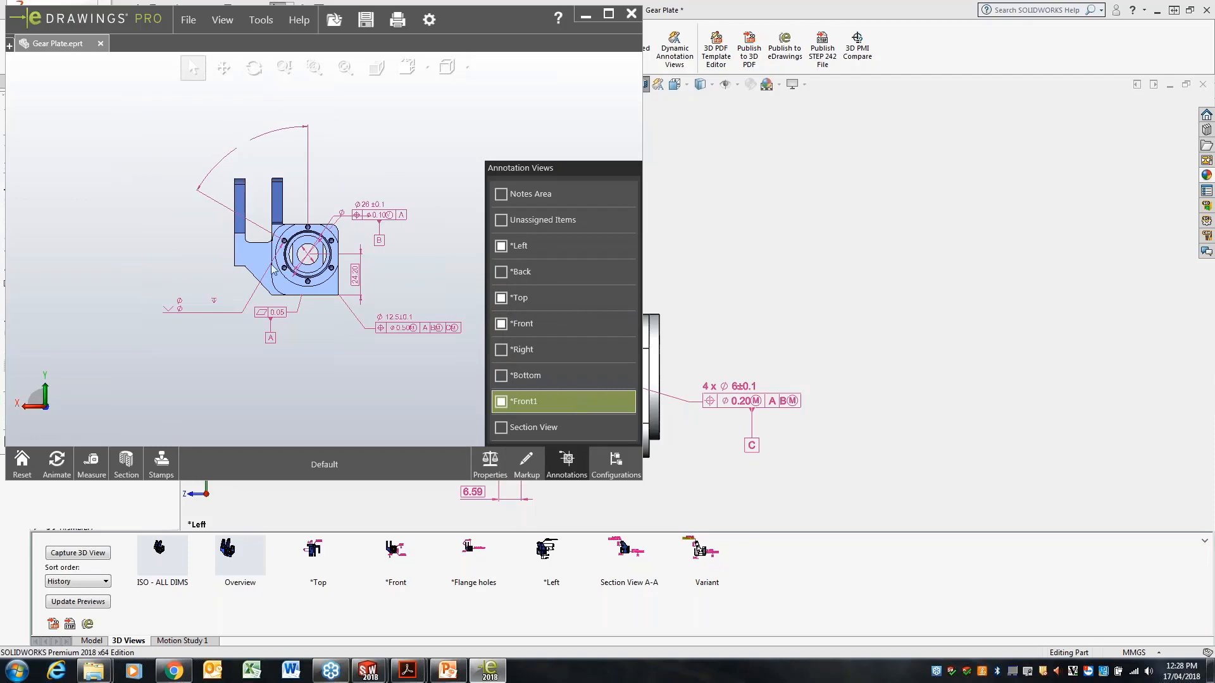
Examine the displayed annotations from several angles and highlight the face referenced by the 0.05 flatness tolerance
scroll(239, 373, "down", 1)
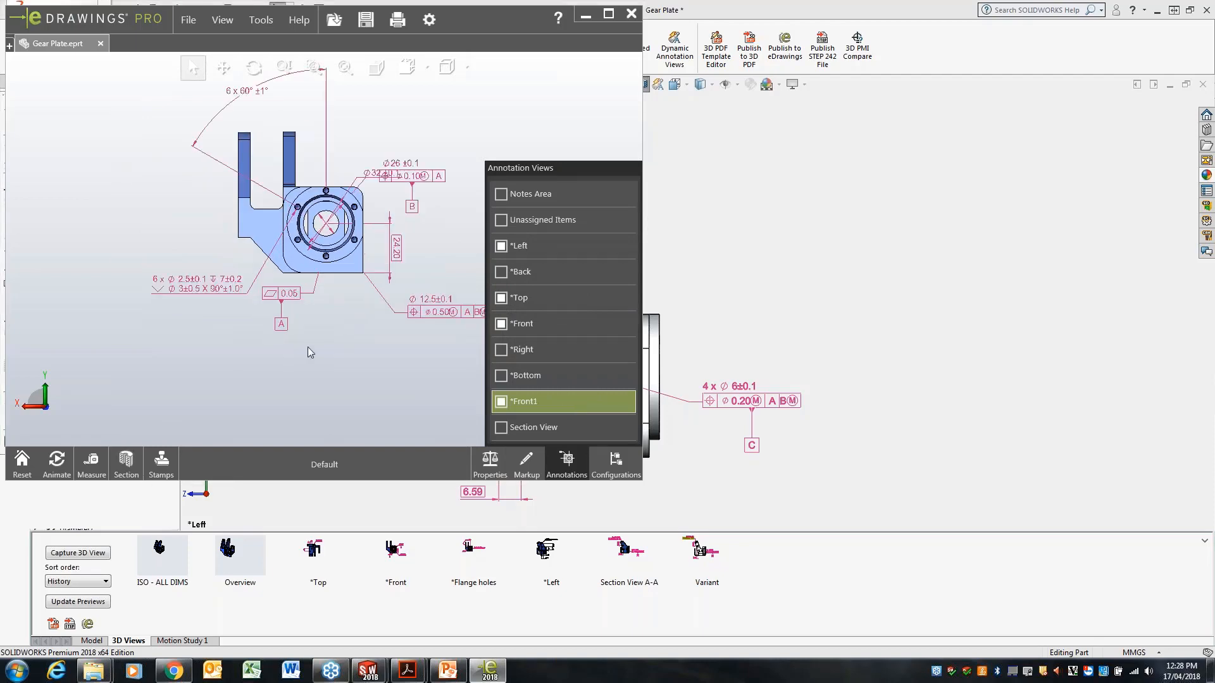
middle_click_drag(305, 346, 275, 358)
scroll(346, 305, "down", 5)
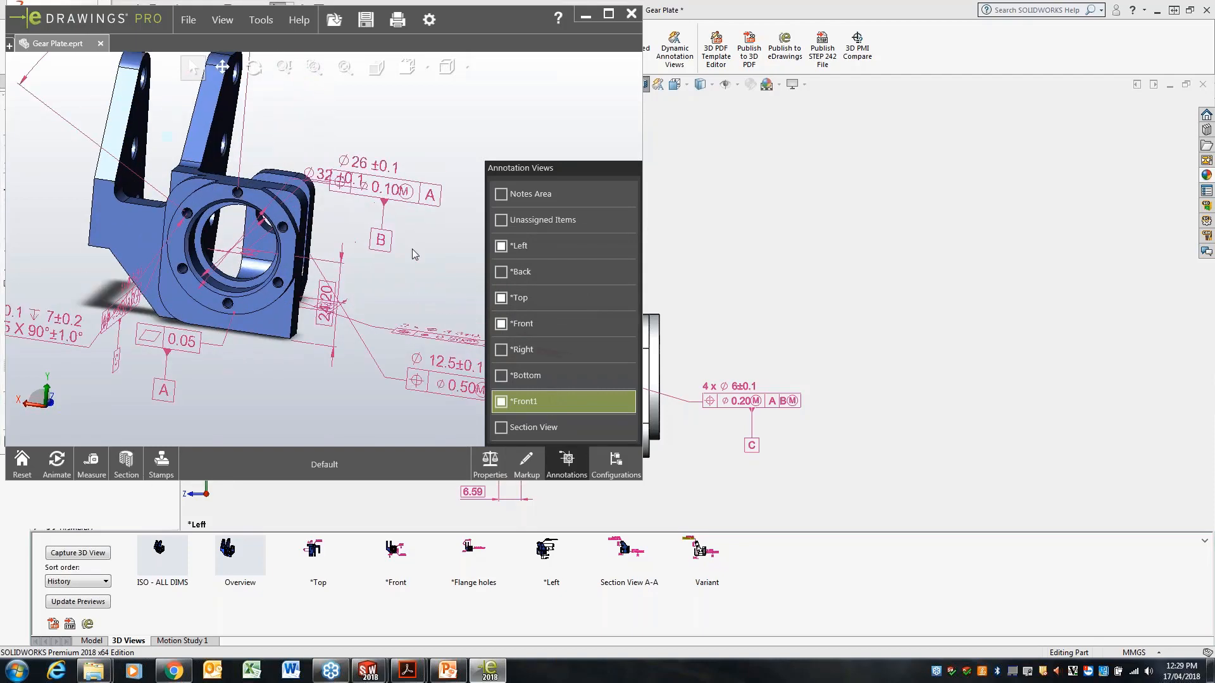
middle_click_drag(359, 253, 362, 252)
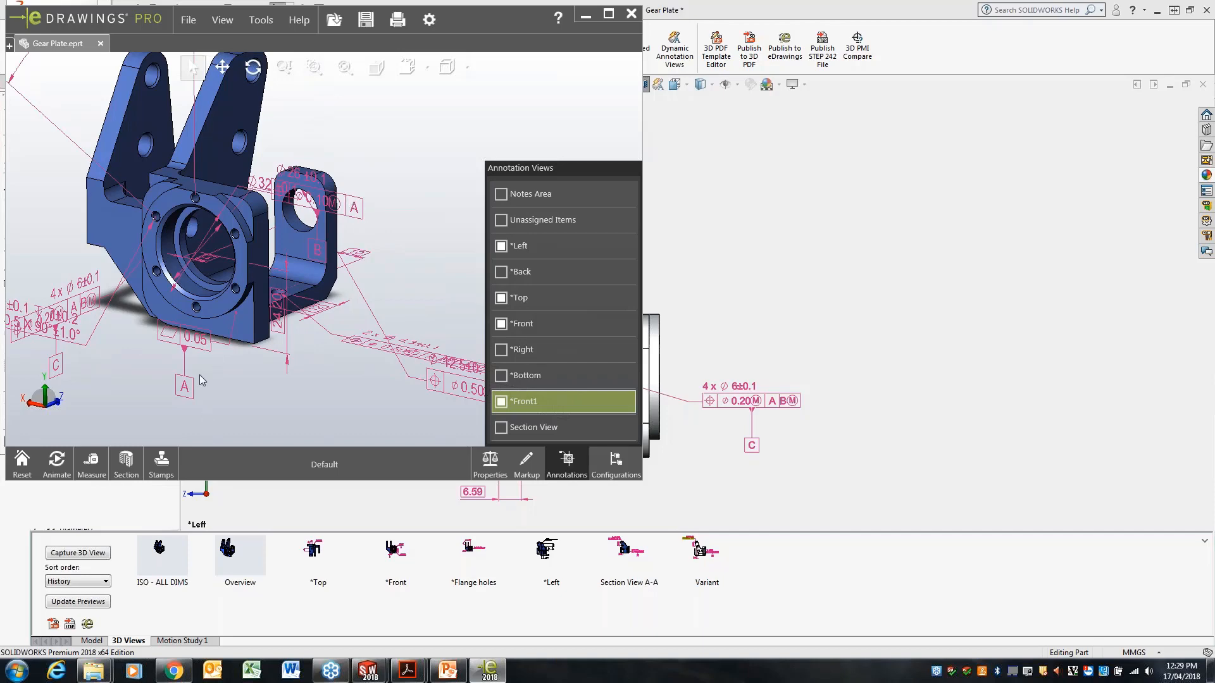
left_click(187, 340)
mouse_move(291, 411)
middle_mouse_down()
mouse_move(310, 341)
mouse_move(329, 393)
middle_mouse_up()
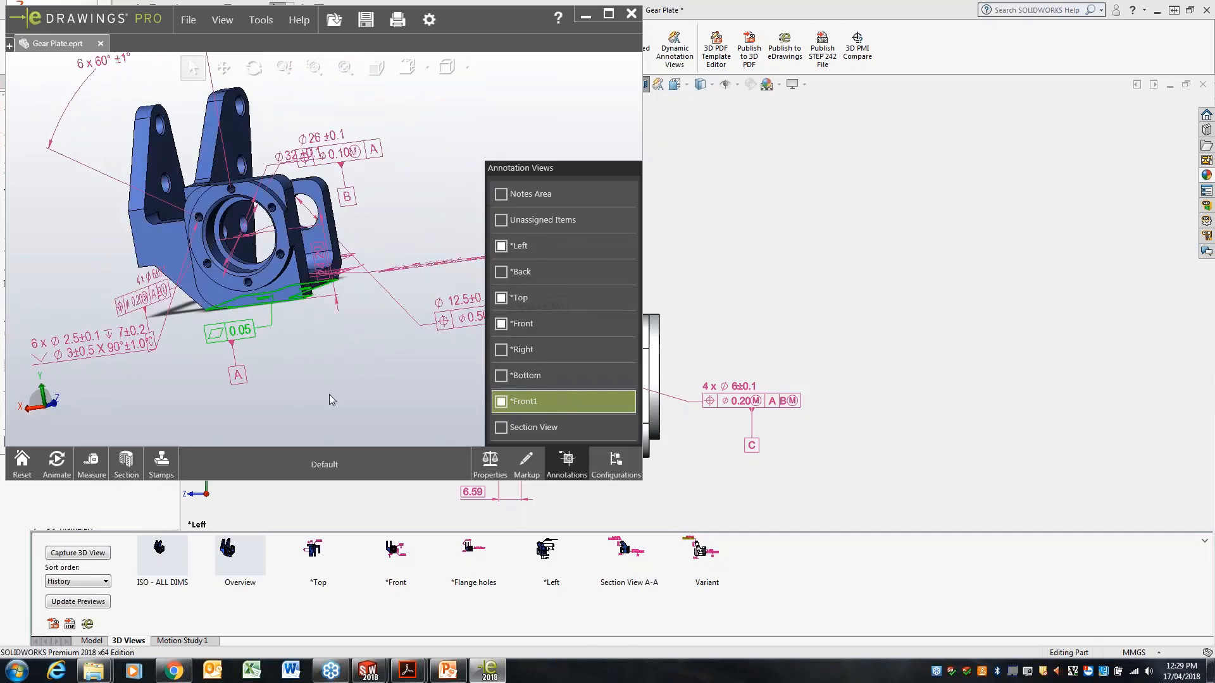
Measure the diameter and depth of the lower of the two upper holes in the side arm
left_click(91, 461)
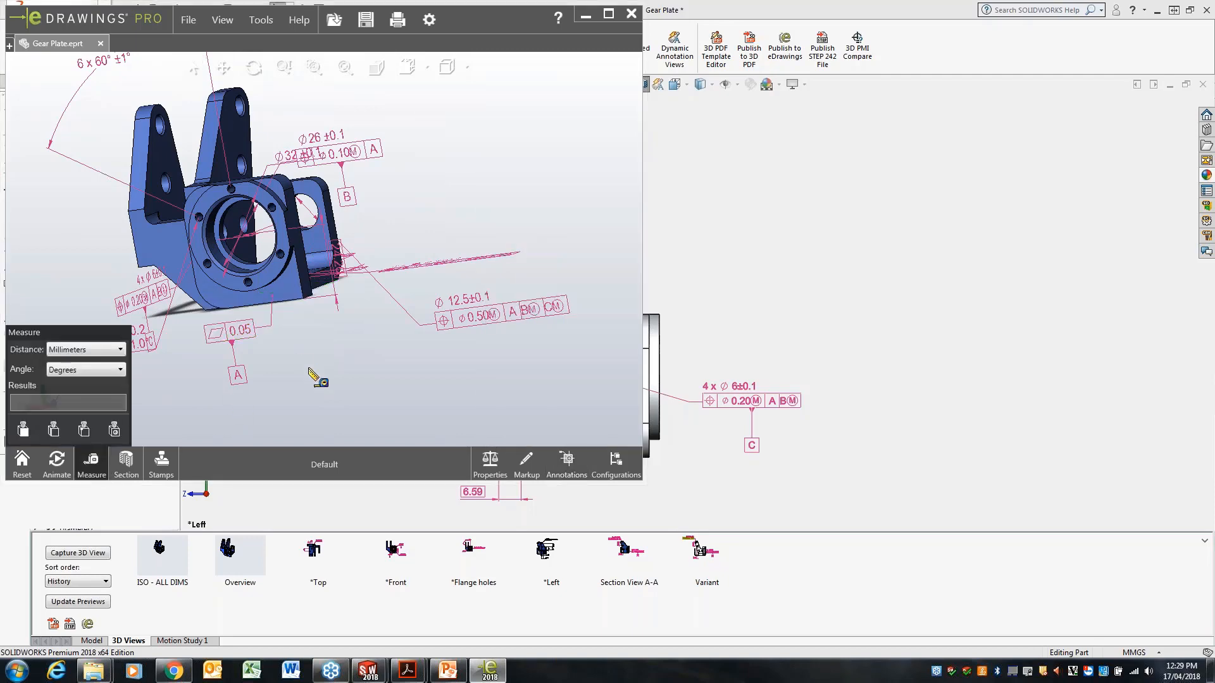
mouse_move(318, 378)
middle_mouse_down()
mouse_move(271, 394)
mouse_move(203, 391)
middle_mouse_up()
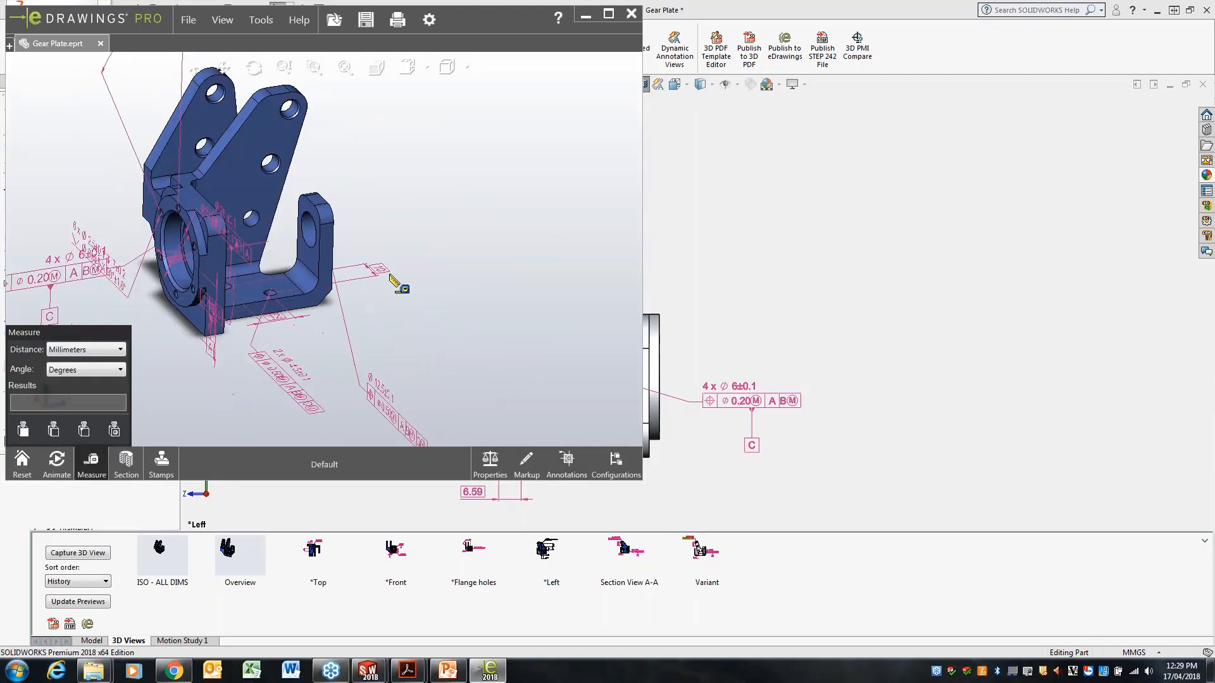
scroll(379, 243, "down", 3)
middle_click_drag(379, 243, 321, 221)
scroll(325, 231, "down", 3)
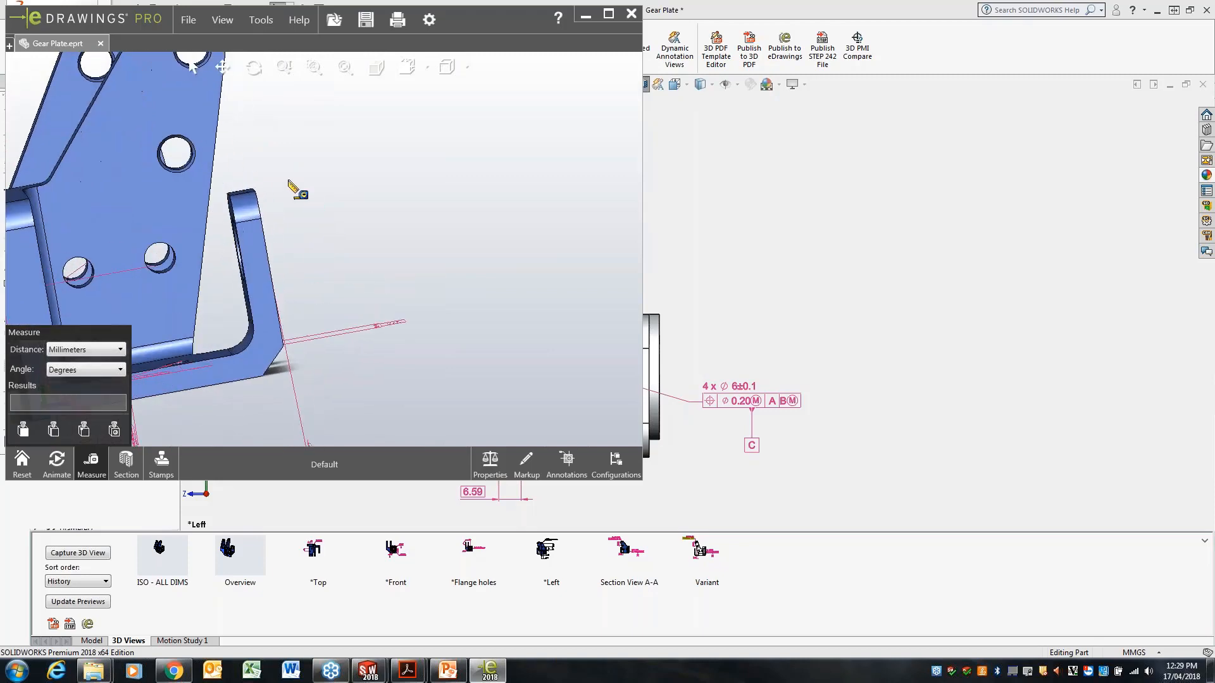
left_click(197, 161)
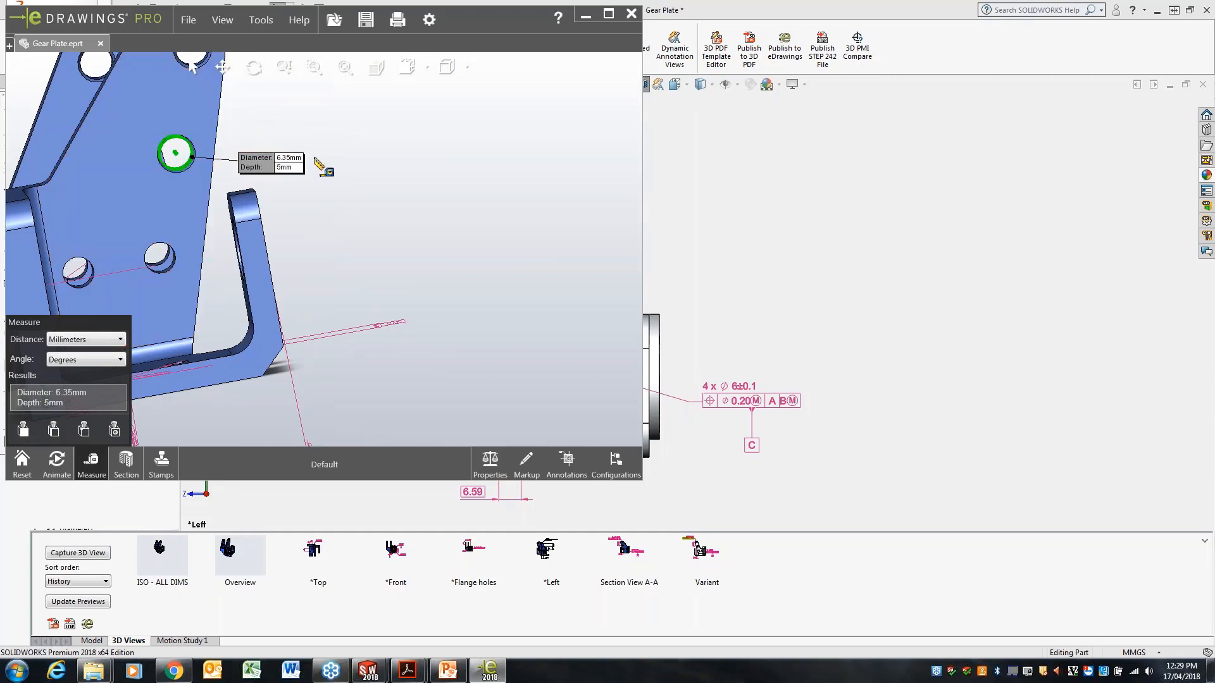
key("Escape")
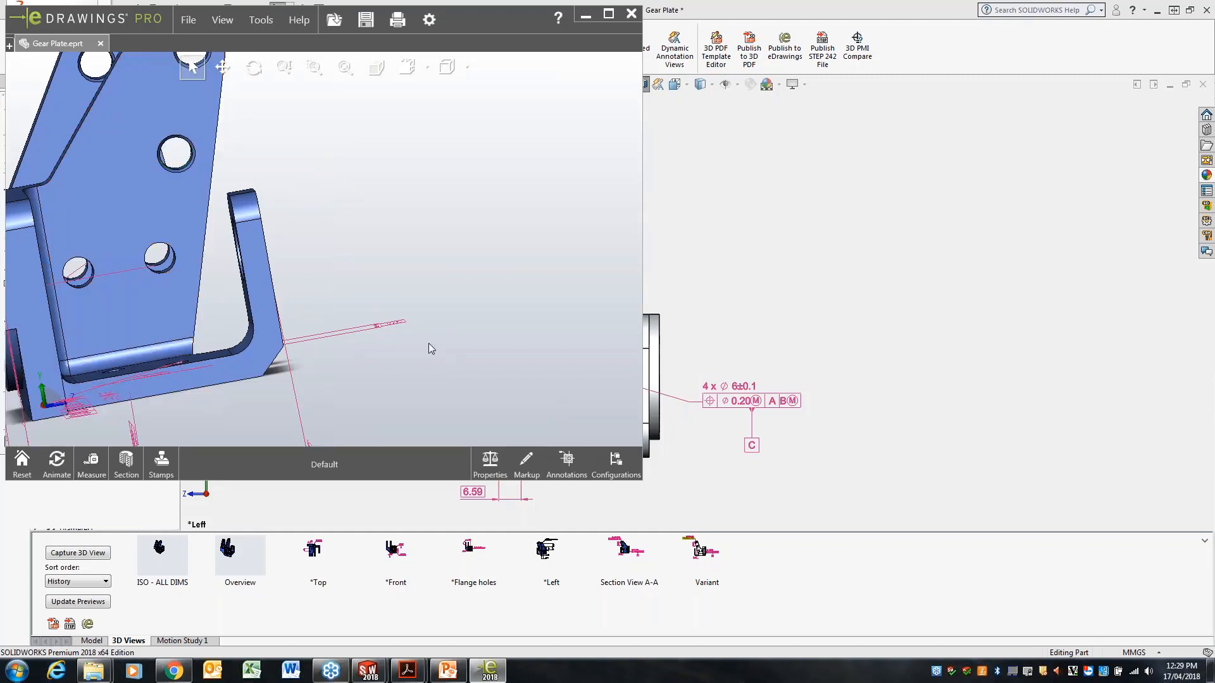
Section the Gear Plate in eDrawings, move the section plane through the part to examine the cut, then remove the section and close eDrawings
scroll(363, 200, "up", 2)
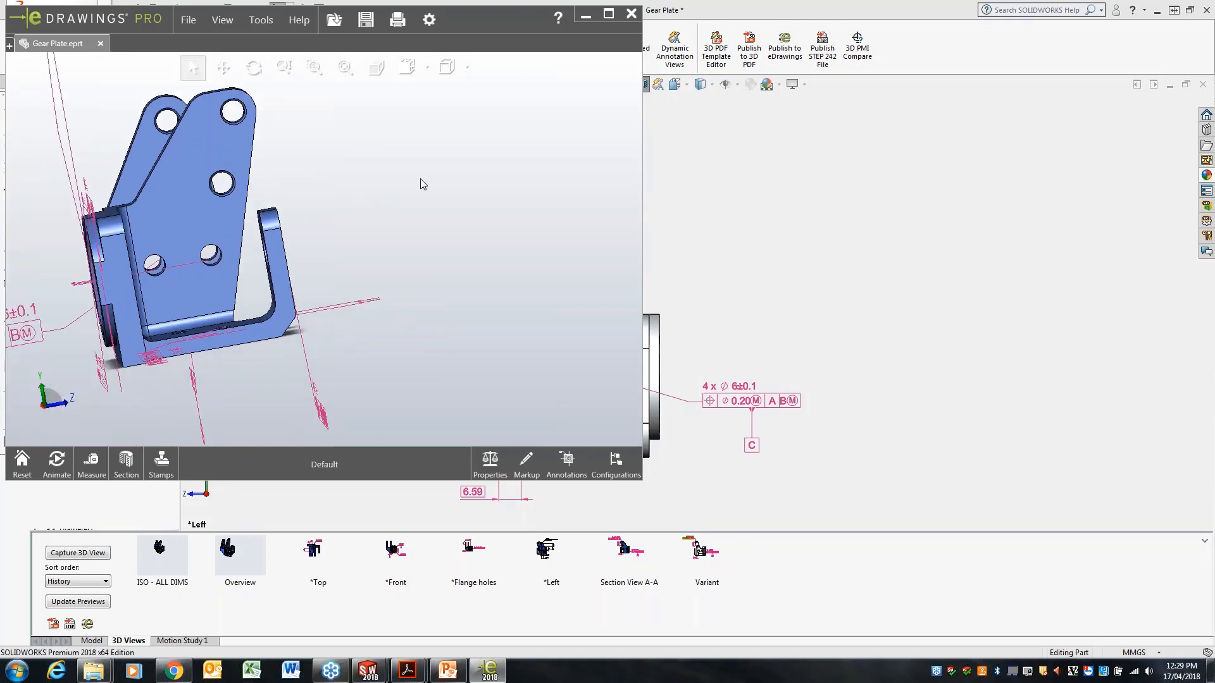
mouse_move(420, 179)
middle_mouse_down()
mouse_move(401, 174)
mouse_move(426, 177)
middle_mouse_up()
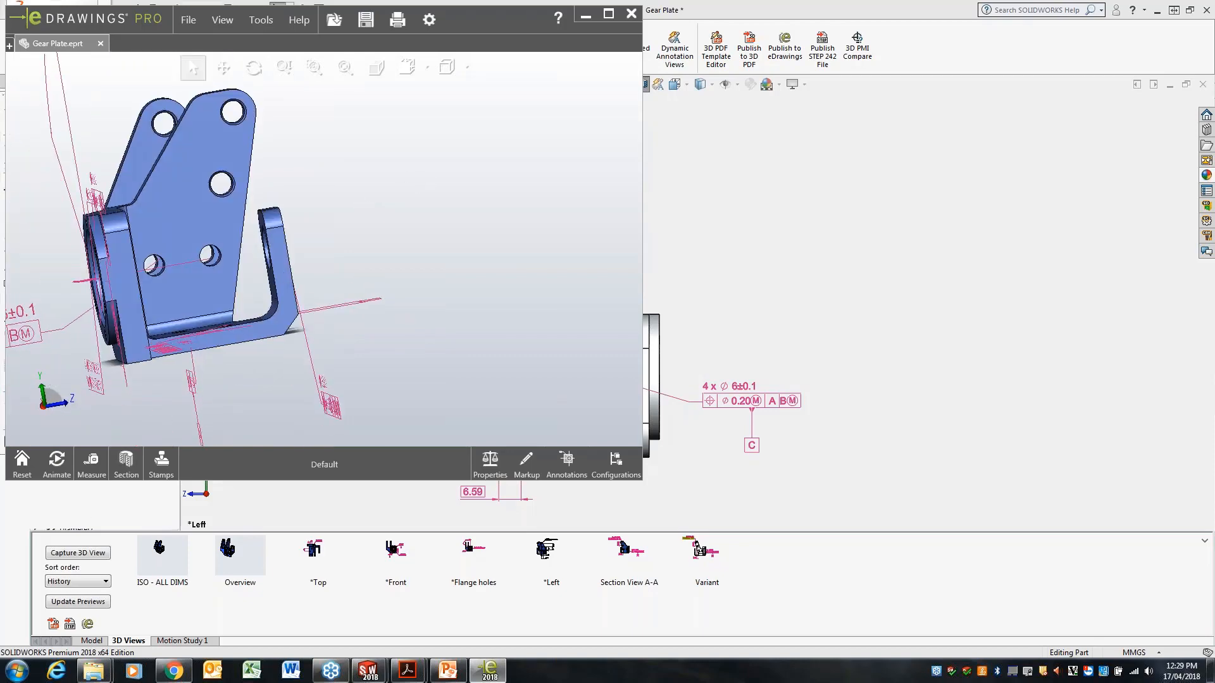
left_click(126, 461)
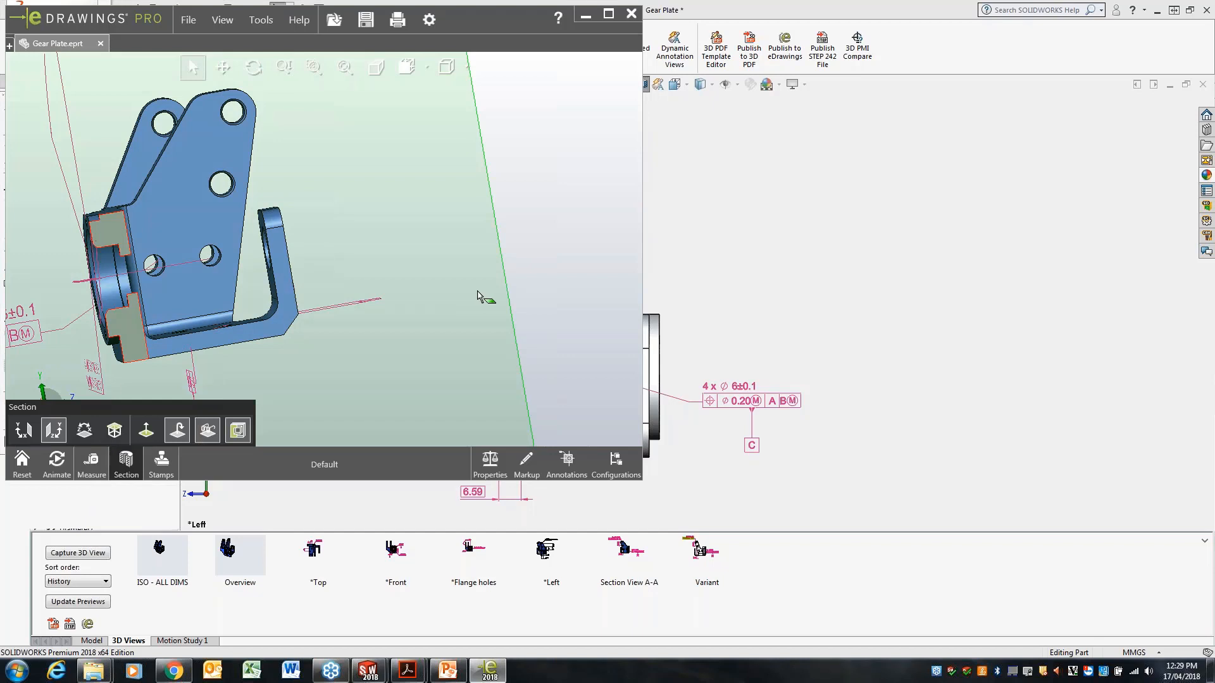
left_click_drag(477, 292, 456, 309)
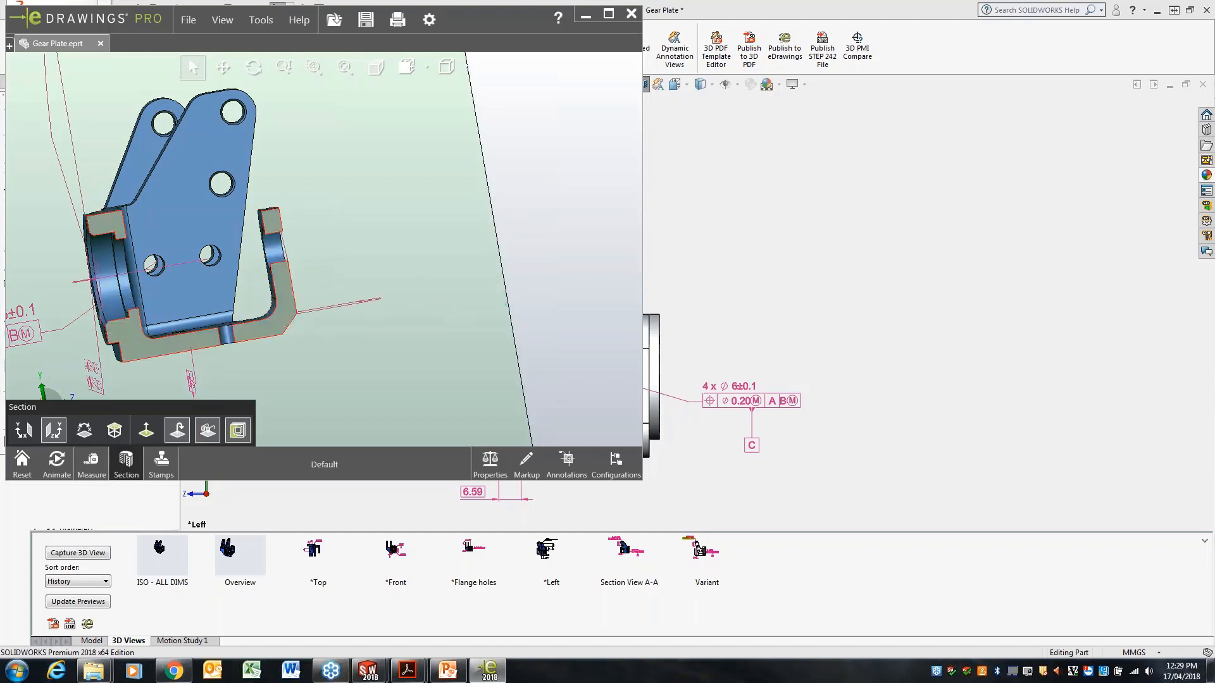
middle_click_drag(456, 309, 624, 219)
mouse_move(428, 322)
left_mouse_down()
mouse_move(412, 327)
mouse_move(447, 329)
mouse_move(412, 339)
left_mouse_up()
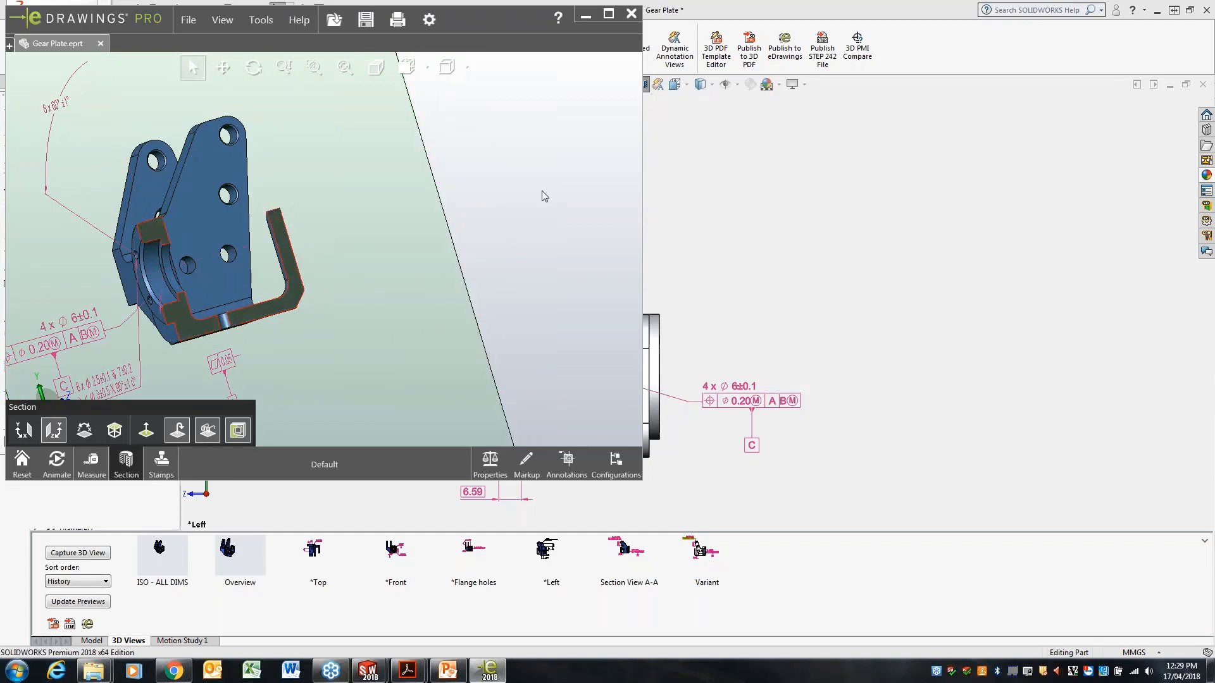
key("Escape")
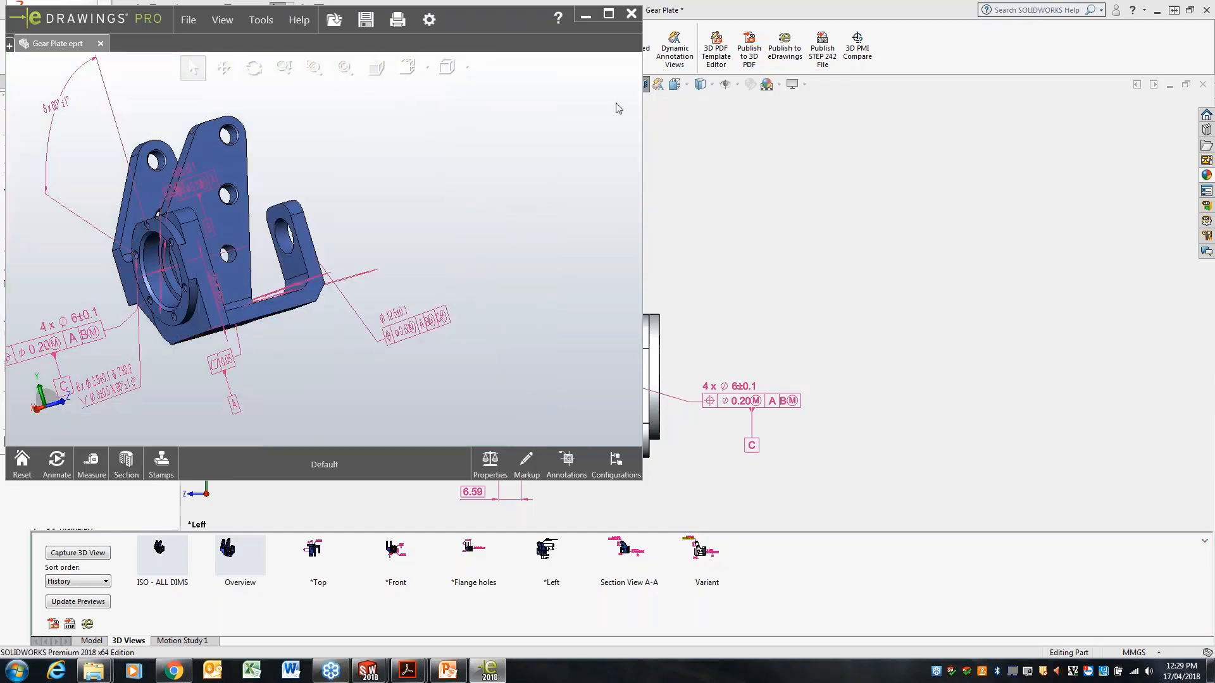
left_click(631, 15)
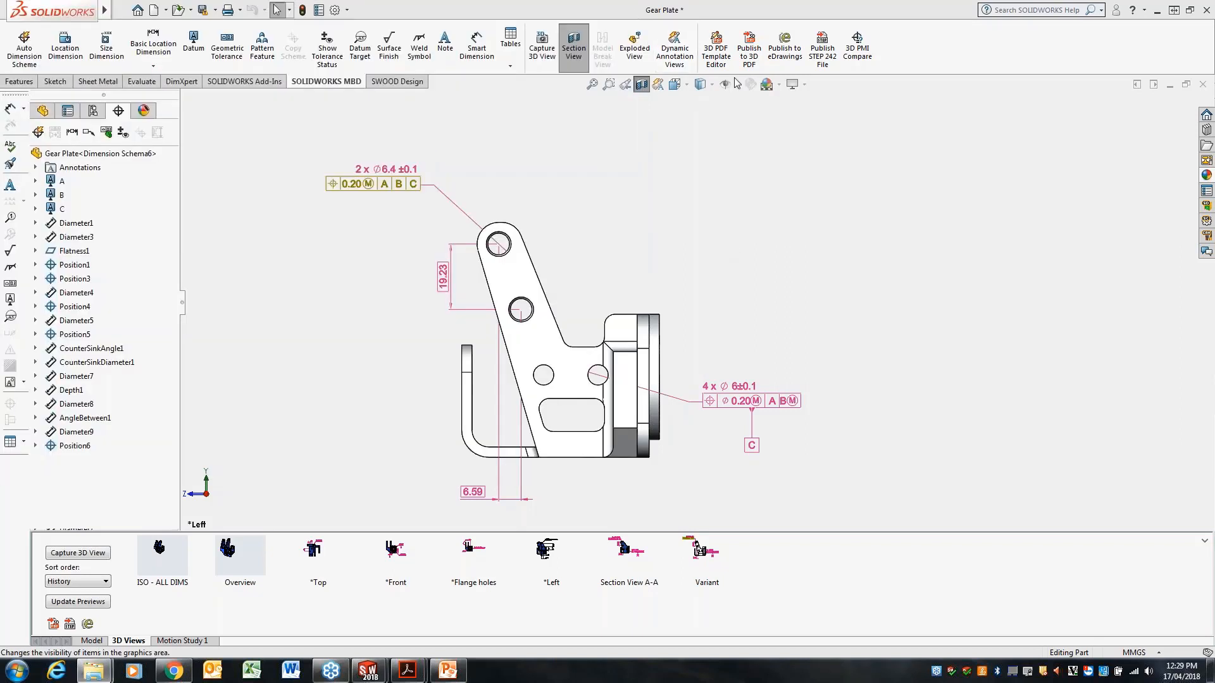
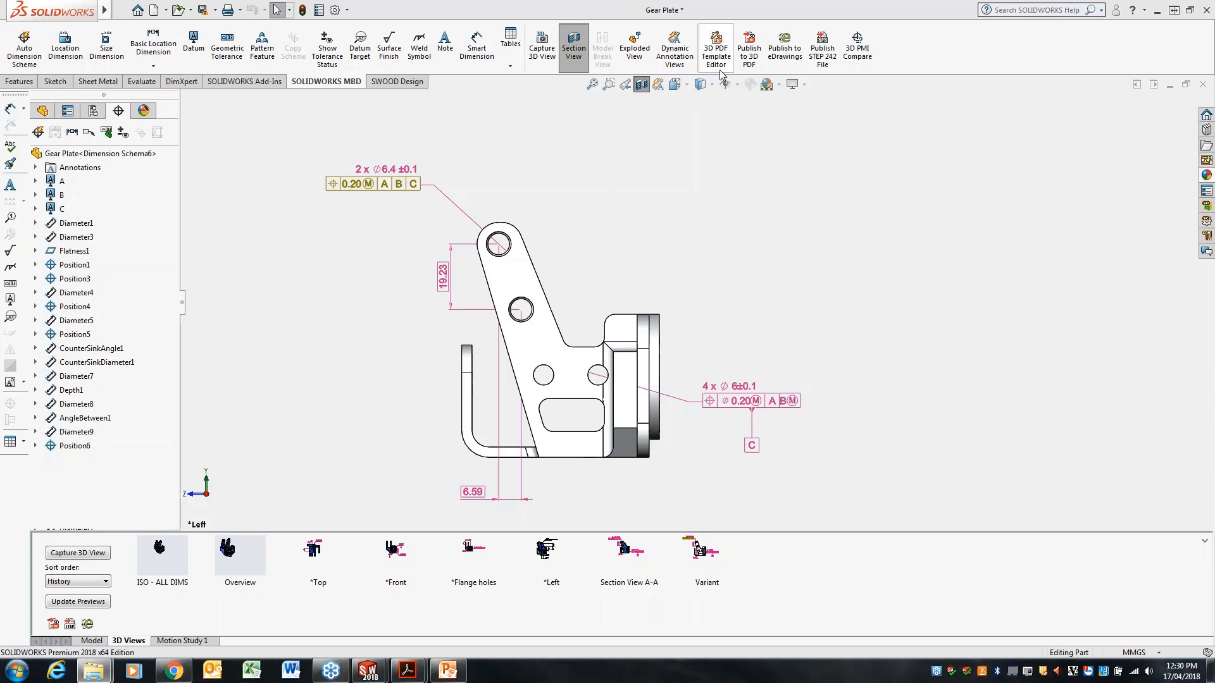
Start publishing the Gear Plate to 3D PDF with the A4 Part Landscape theme
left_click(749, 54)
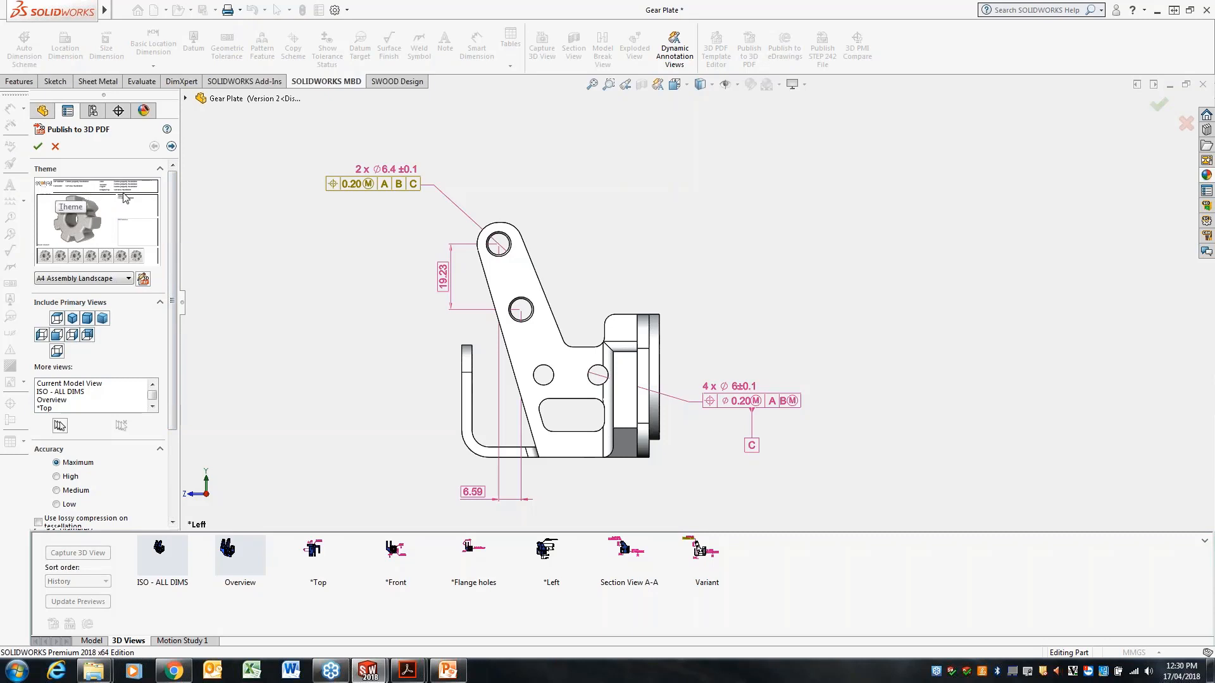
left_click(118, 279)
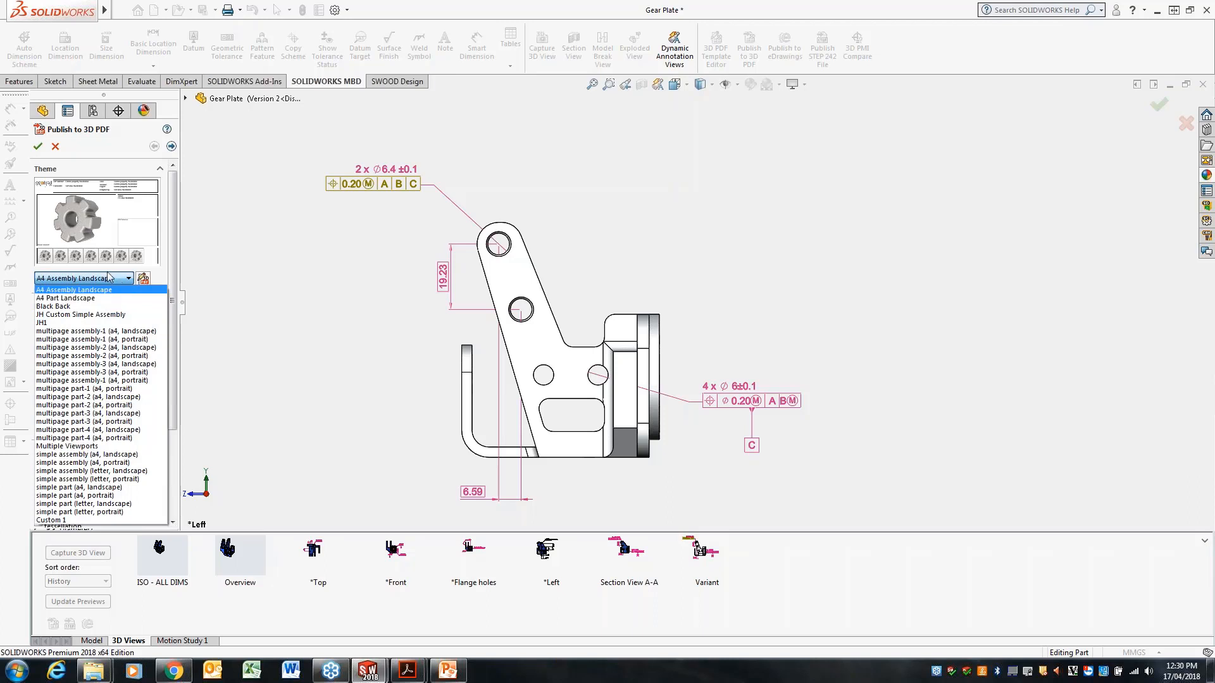
left_click(101, 298)
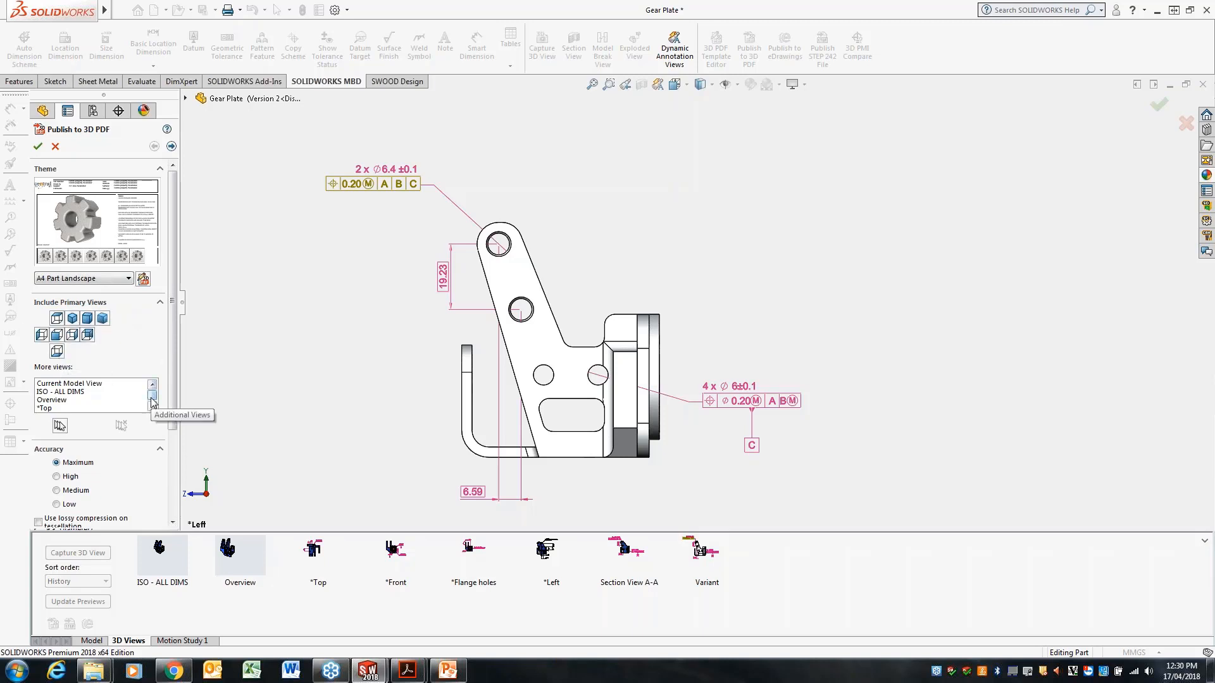
Select the Flange holes, Left, Section View A-A and Variant views for inclusion in the 3D PDF
mouse_move(151, 394)
left_mouse_down()
mouse_move(152, 404)
mouse_move(152, 392)
left_mouse_up()
left_click(69, 392)
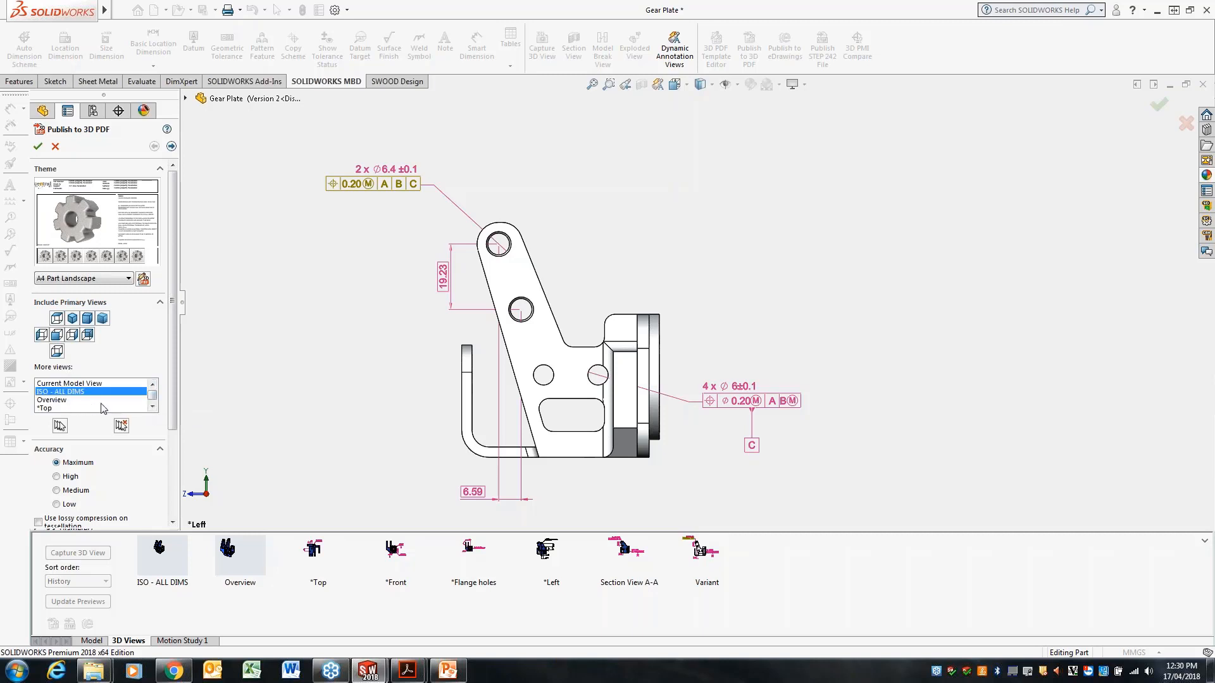
left_click(153, 408)
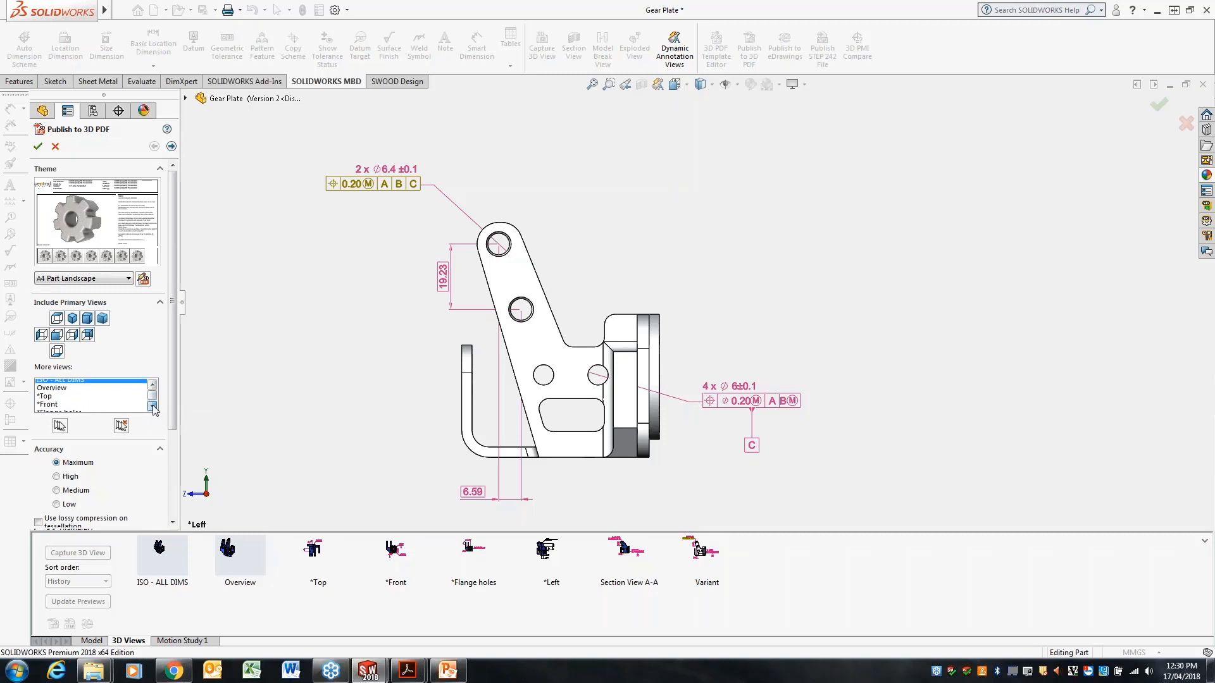
left_click(153, 408)
left_click(155, 410)
left_click(67, 411)
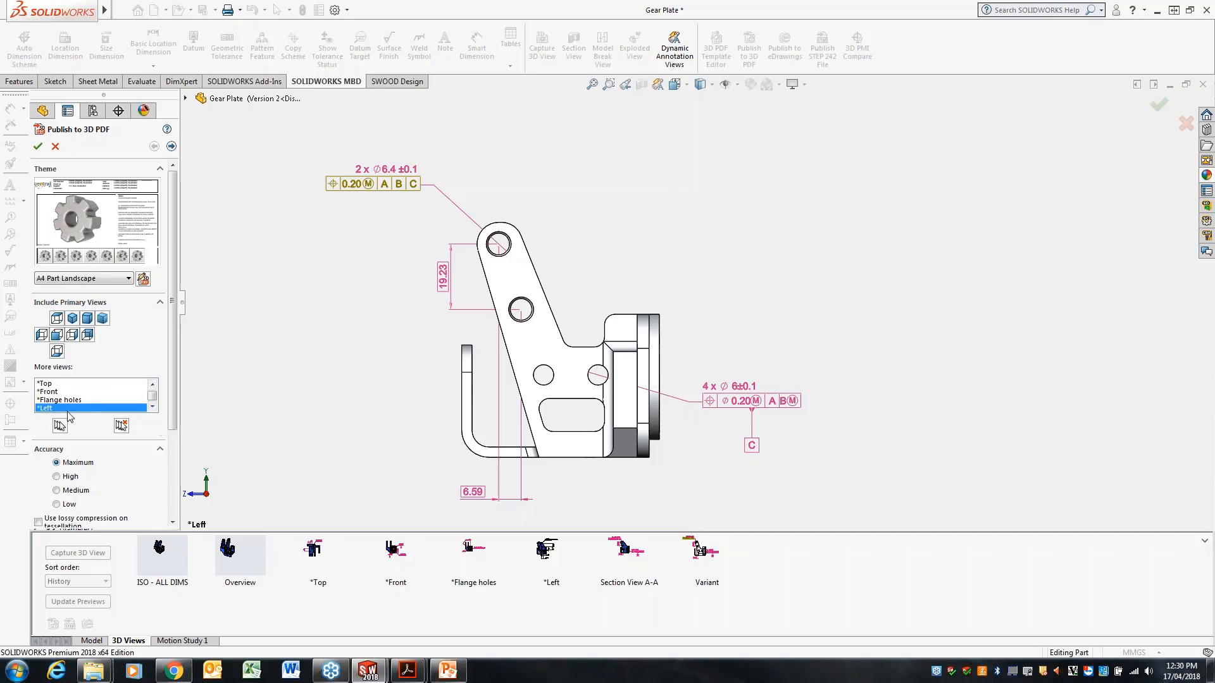
left_click(152, 407)
left_click(153, 406)
left_click(153, 407)
left_click(80, 410)
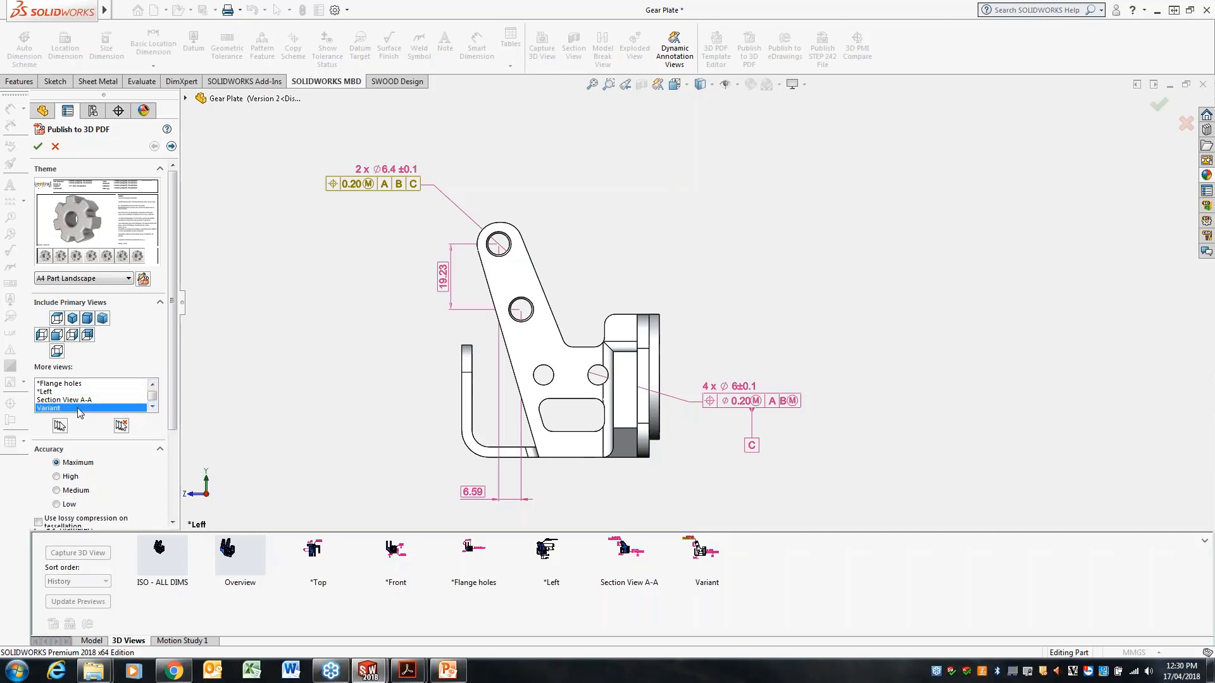
left_click_drag(80, 411, 75, 386)
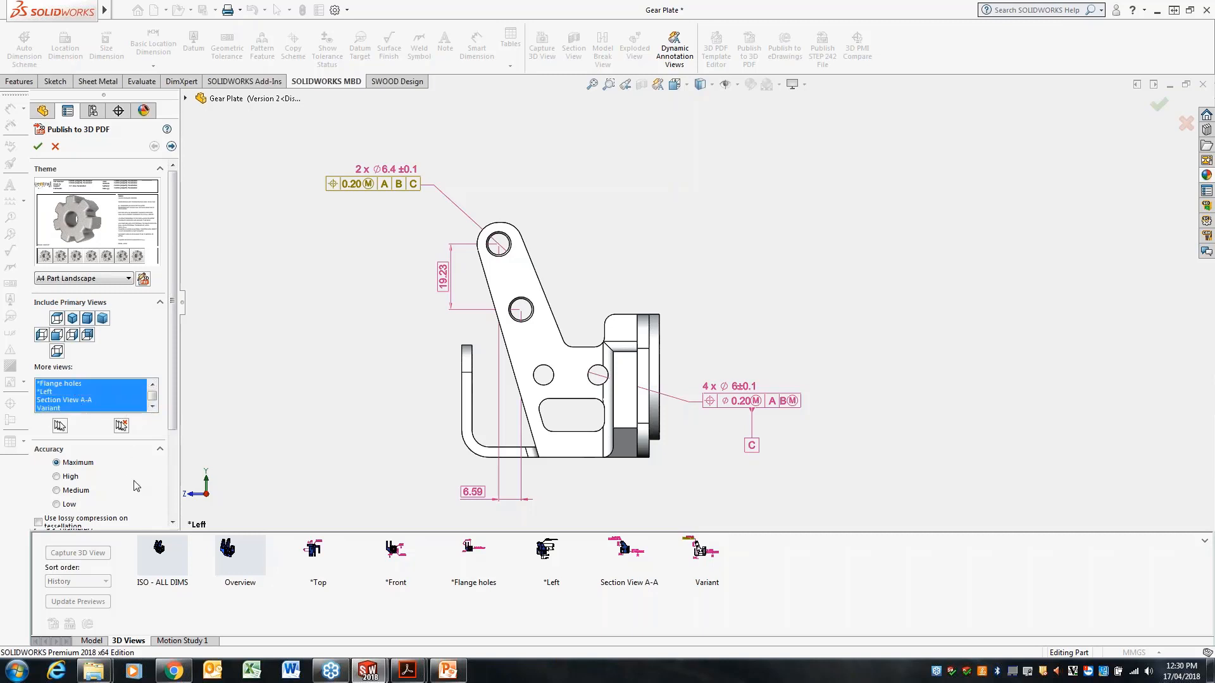
Attach the completed Gear Plate.SLDPRT file to the 3D PDF
left_click_drag(173, 419, 182, 508)
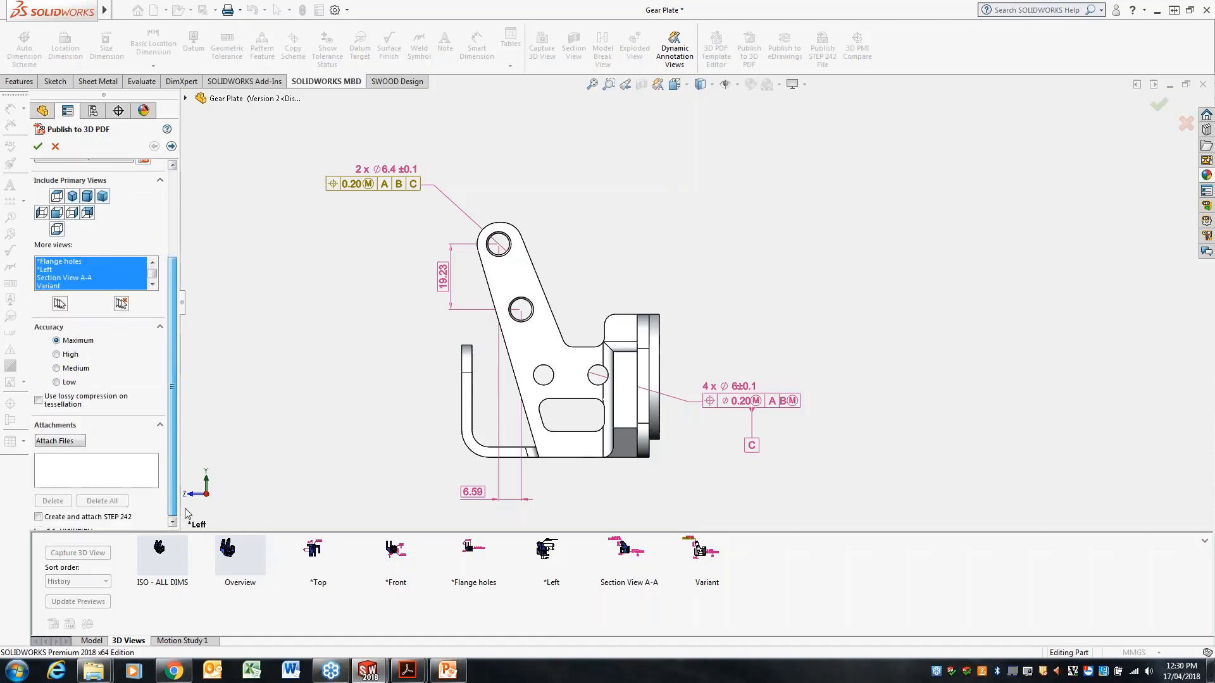
left_click(52, 443)
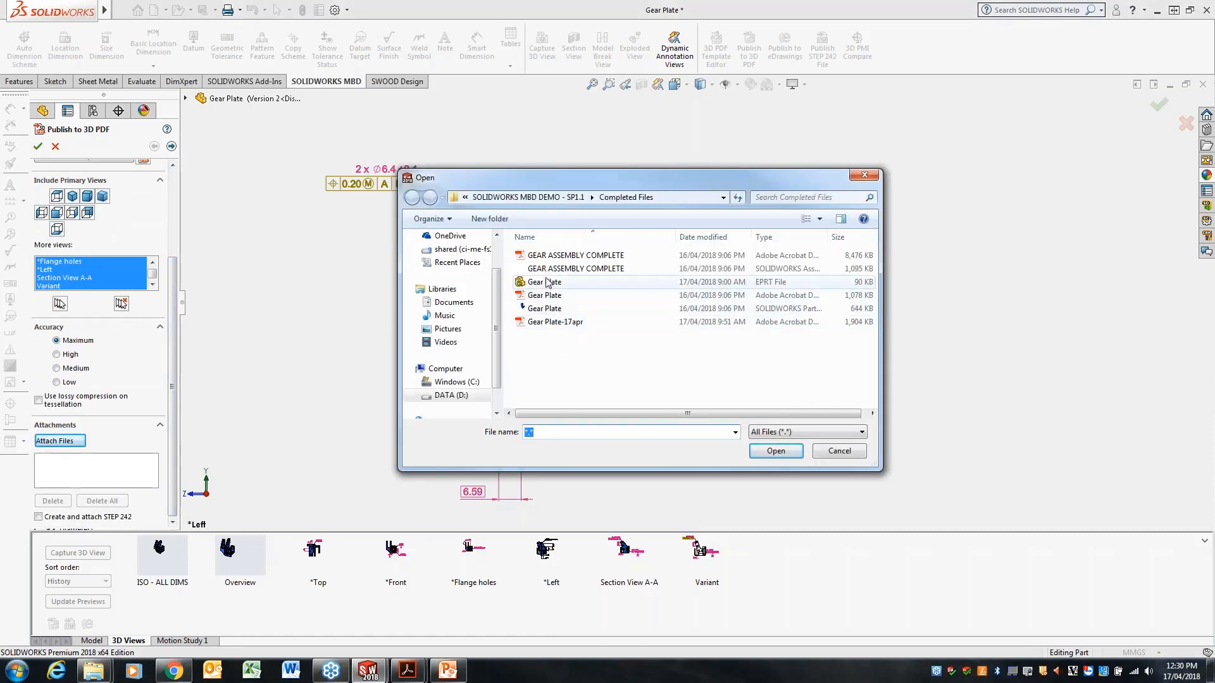
left_click(545, 312)
left_click(775, 451)
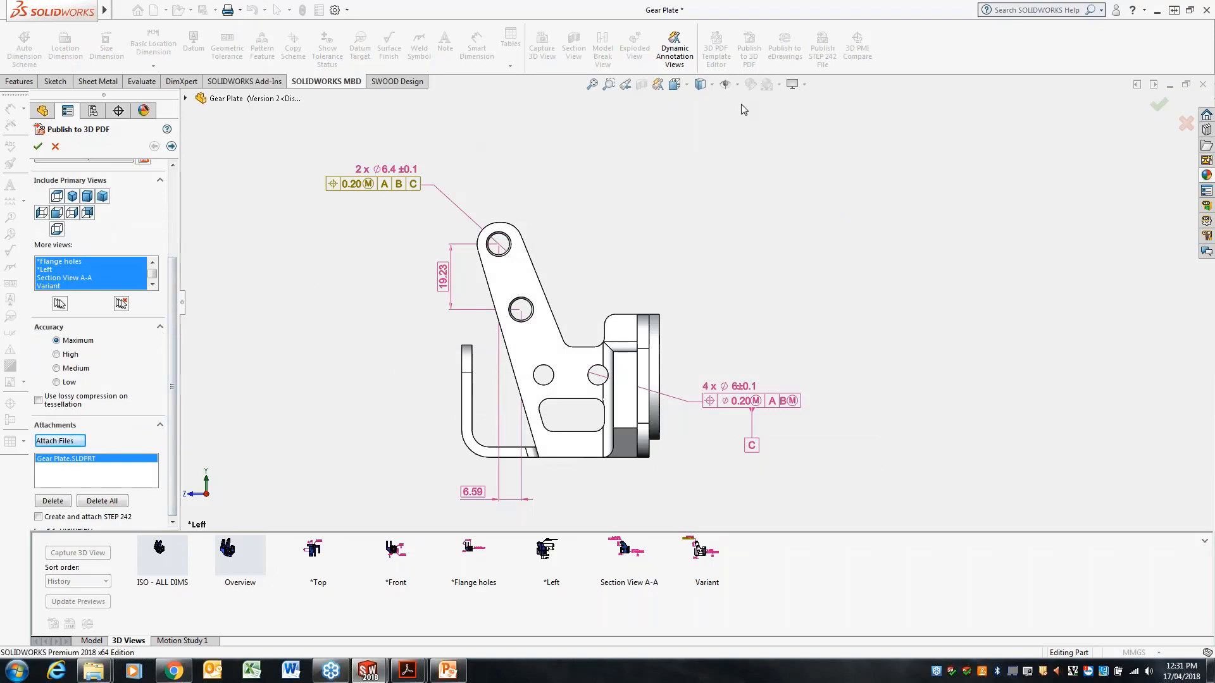
In the 3D PDF's output text fields, link the Drawn By field to the Description custom property
left_click(170, 146)
left_click(53, 184)
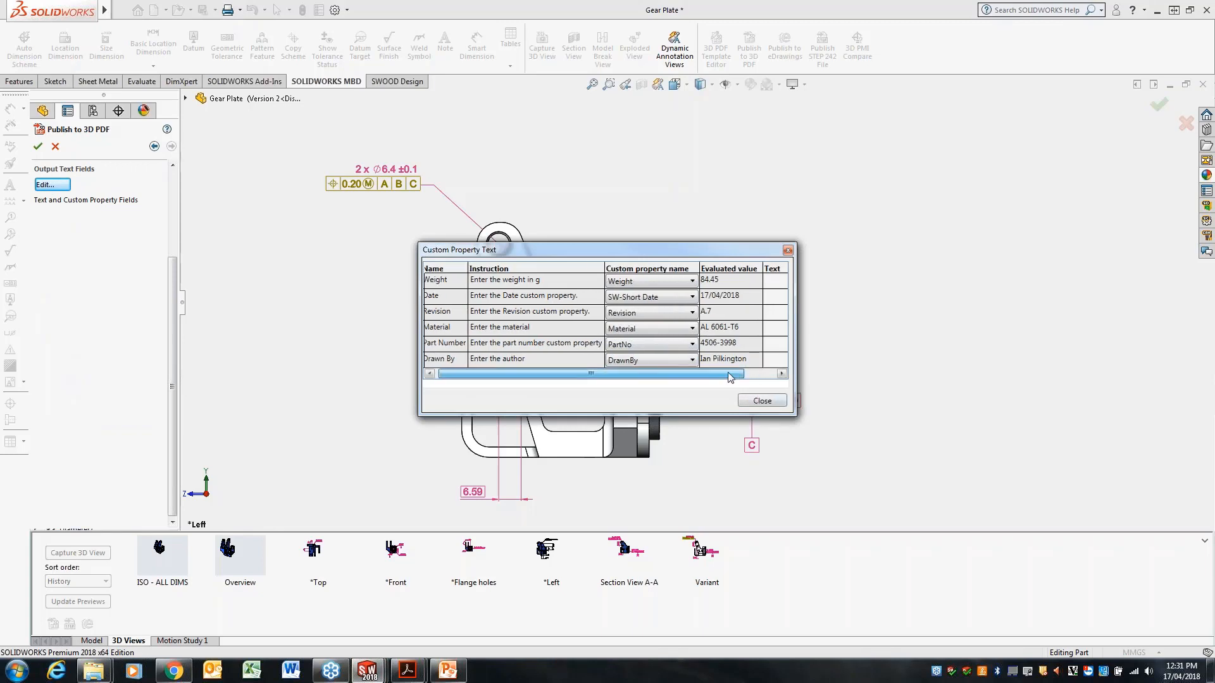
left_click(660, 364)
left_click(659, 372)
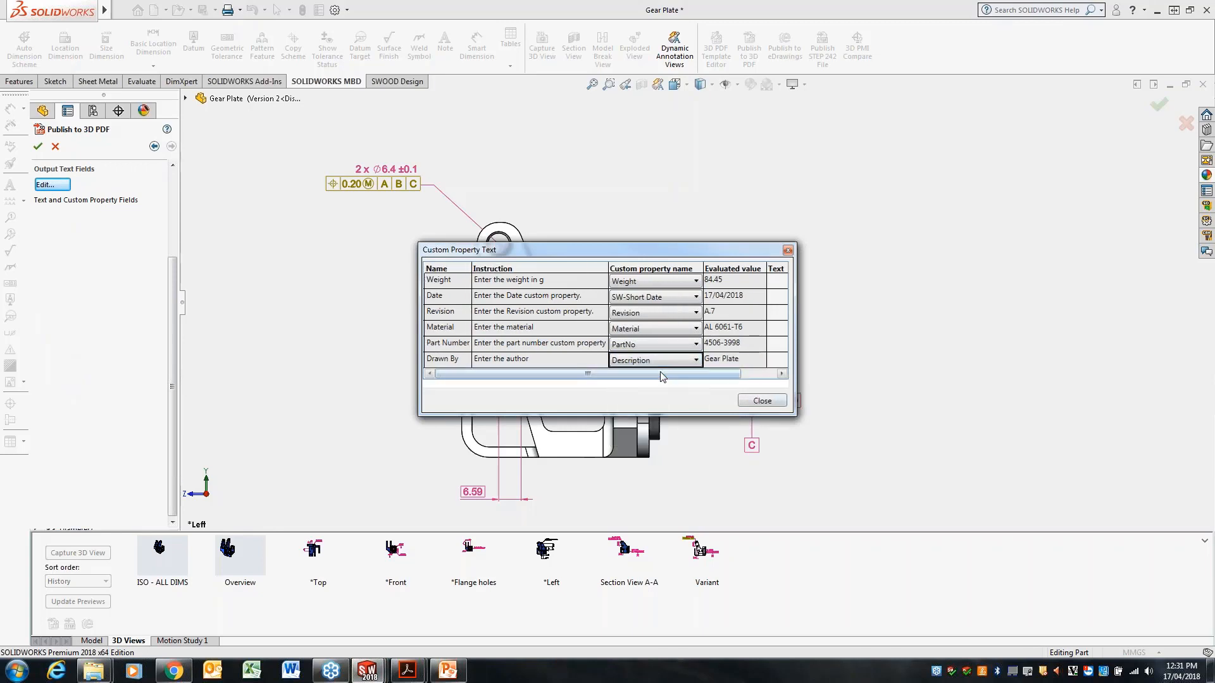
left_click(787, 251)
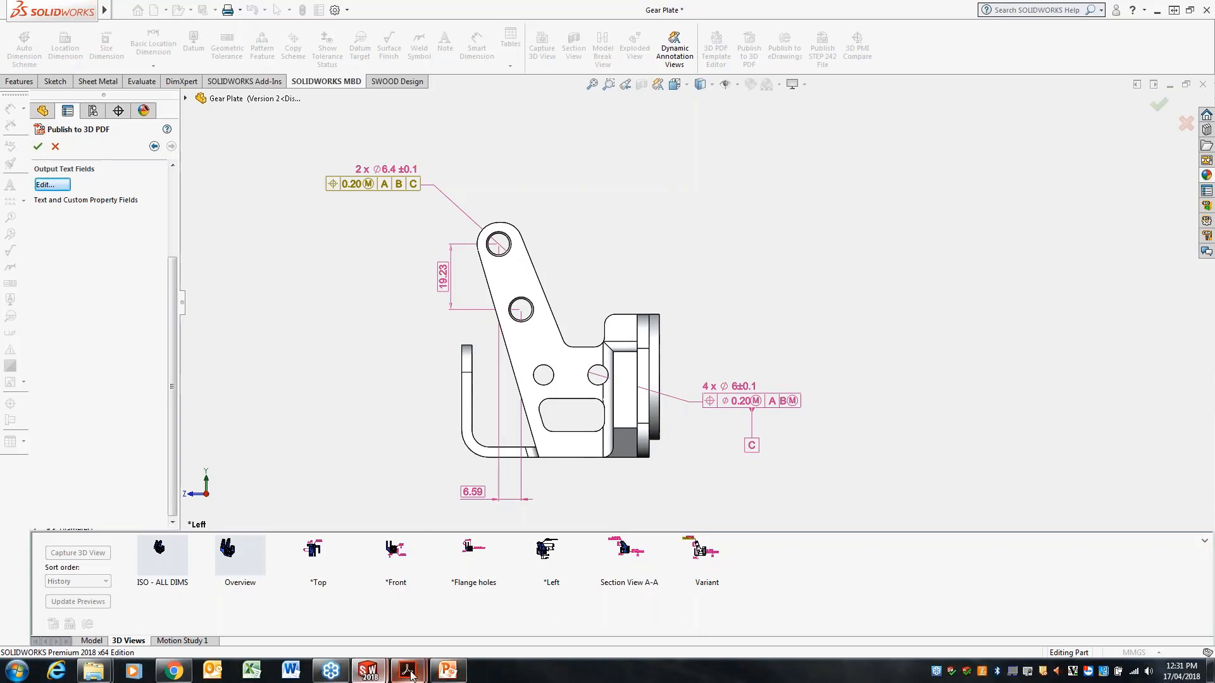
Switch to Gear Plate-17apr.pdf in Acrobat Reader and look through its Section View A-A, Left and Right views
mouse_move(411, 676)
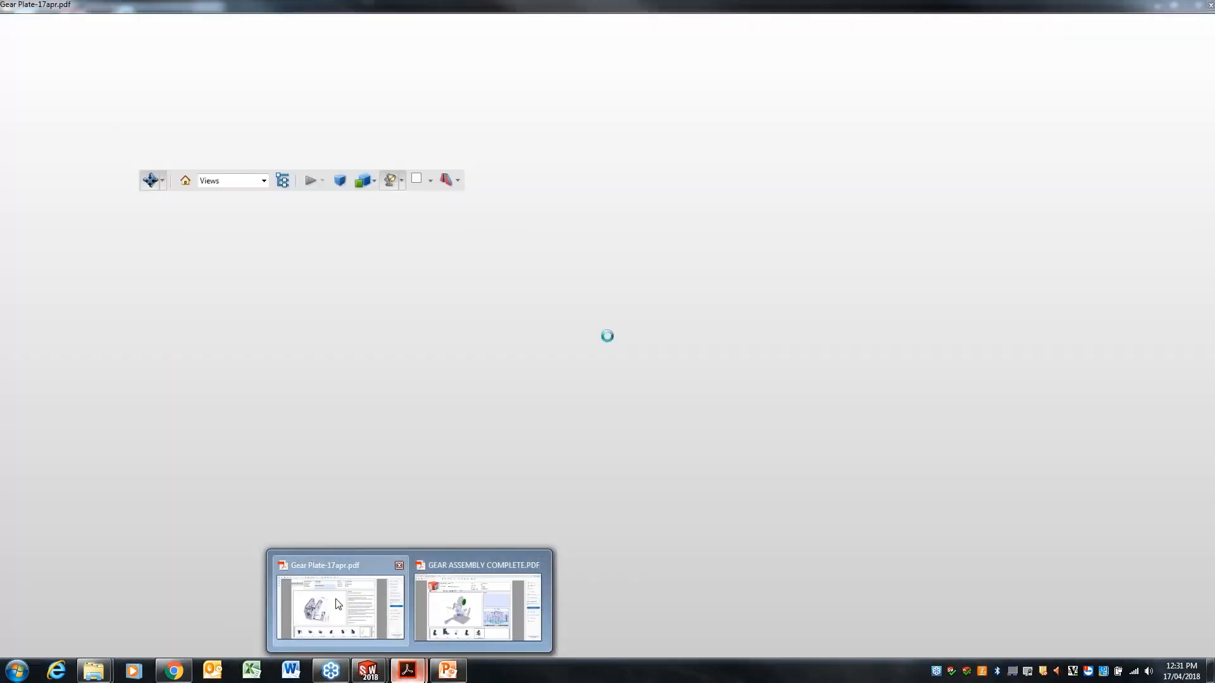
left_click(337, 604)
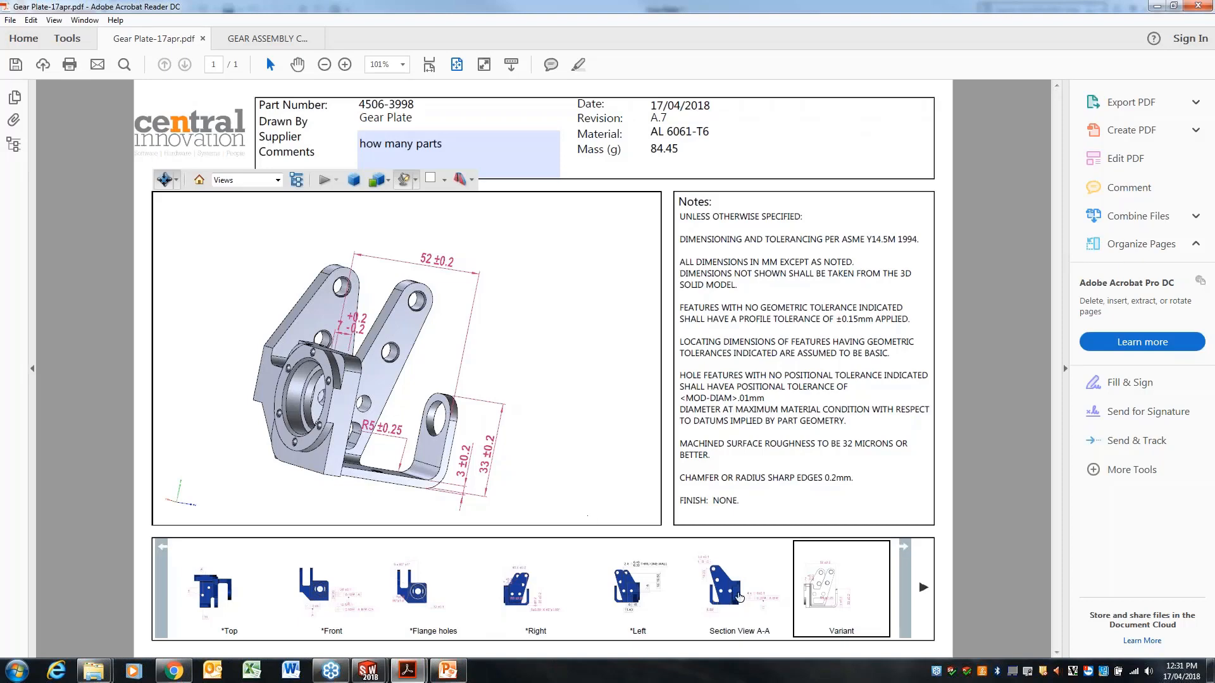
left_click(737, 595)
left_click(595, 601)
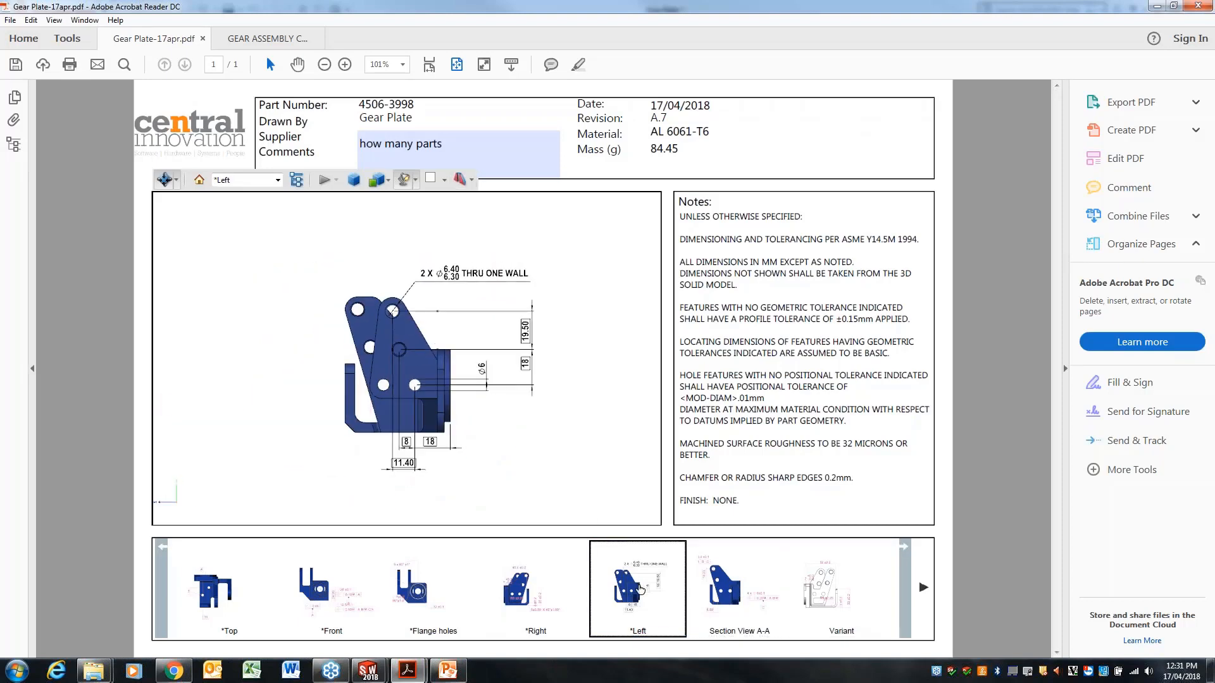
left_click(524, 579)
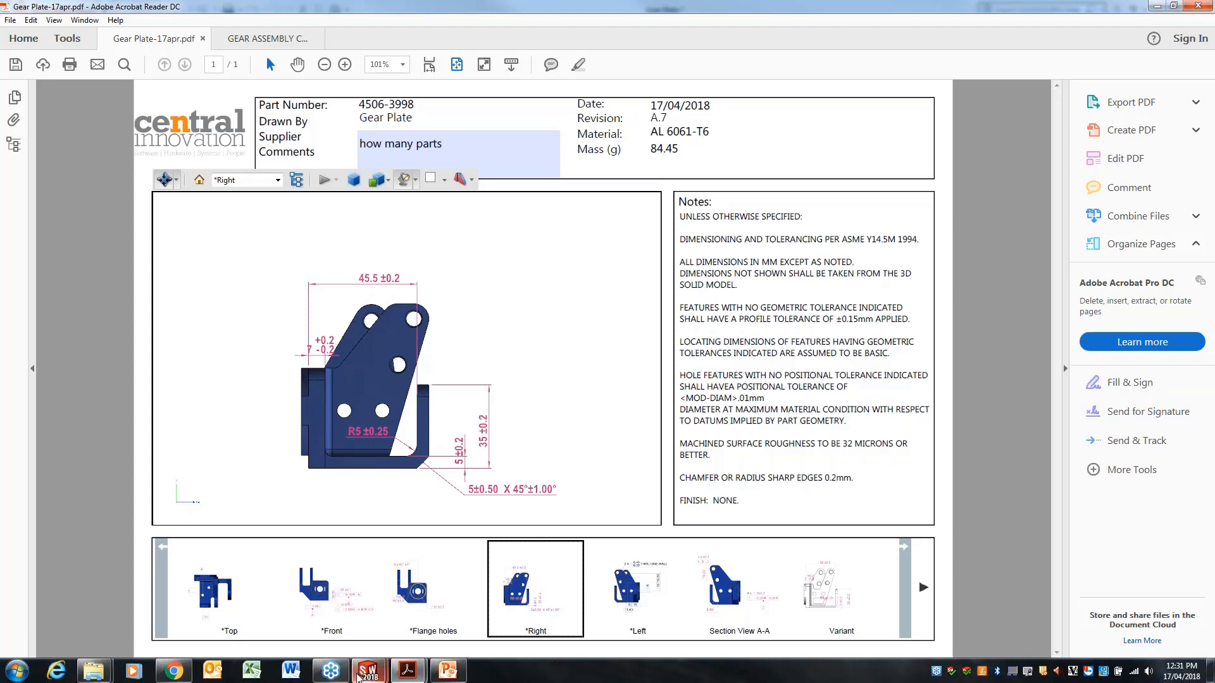
Return to the Gear Plate in SOLIDWORKS and cancel the 3D PDF publishing
mouse_move(368, 671)
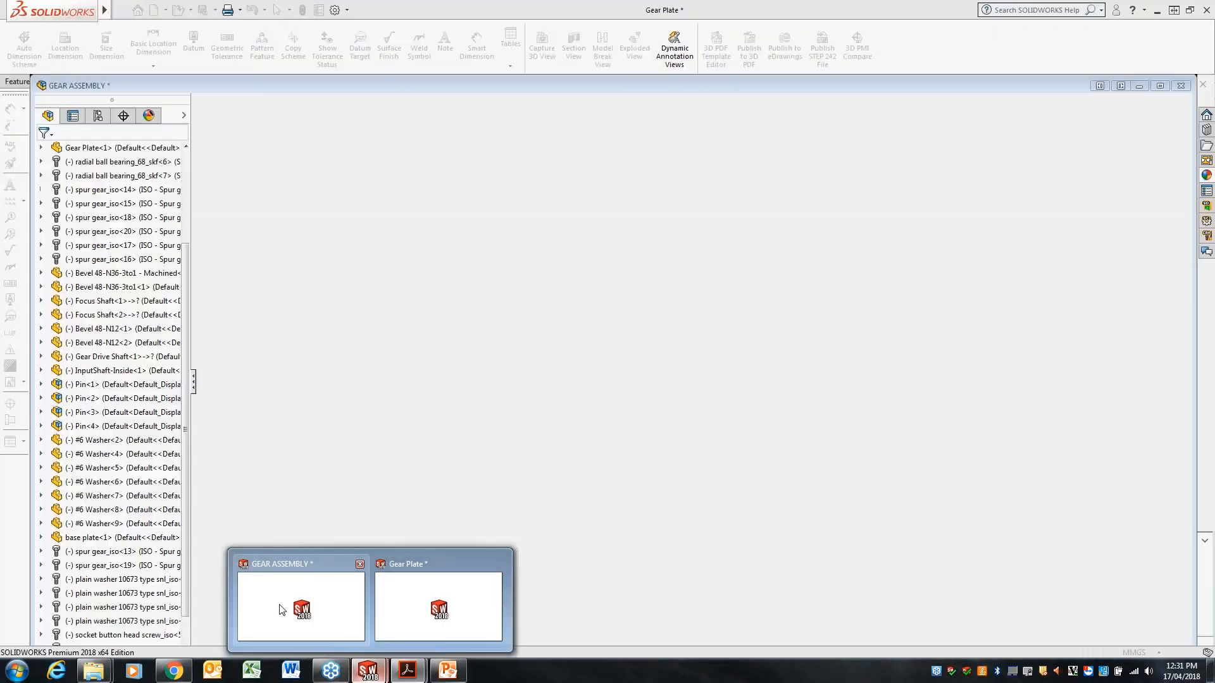
left_click(280, 602)
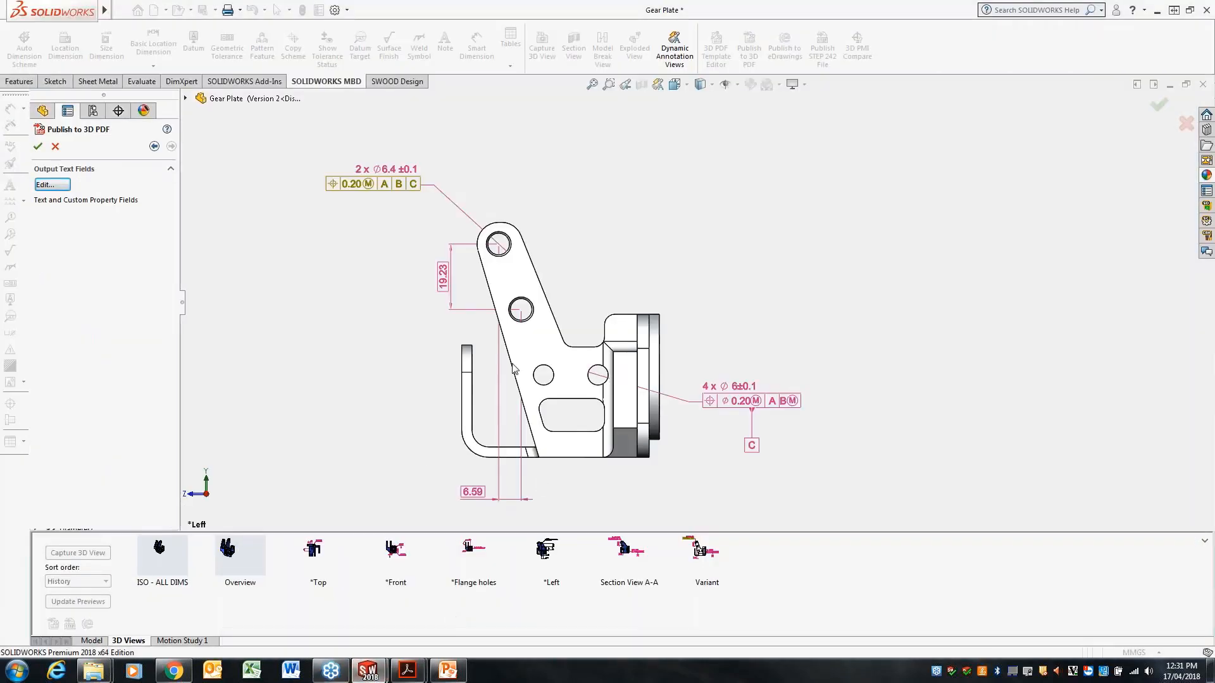
left_click(1186, 124)
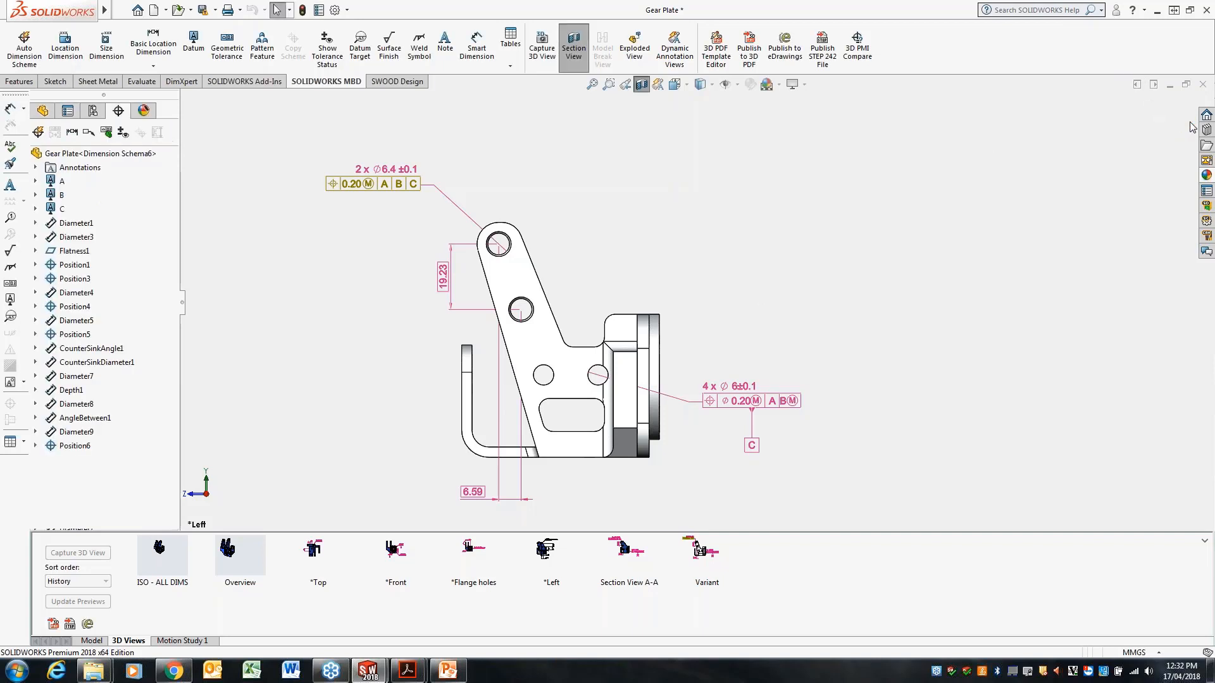
Switch to the GEAR ASSEMBLY document, show its 3D views and activate the Start view
mouse_move(374, 672)
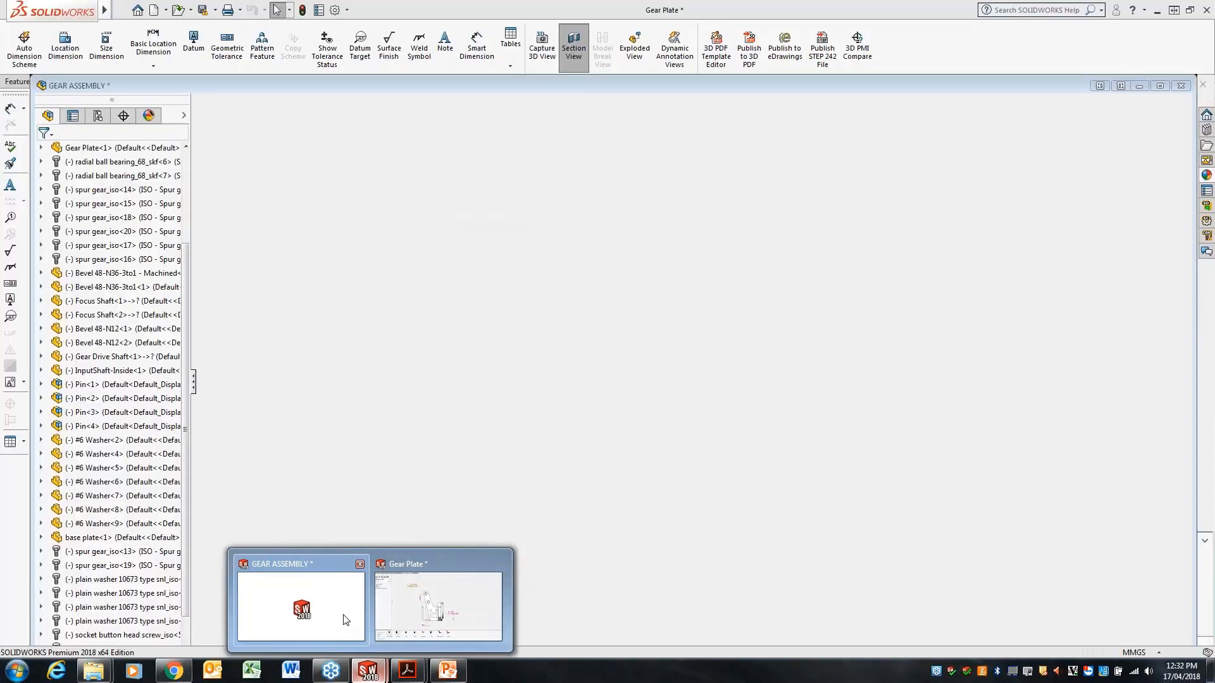
left_click(344, 617)
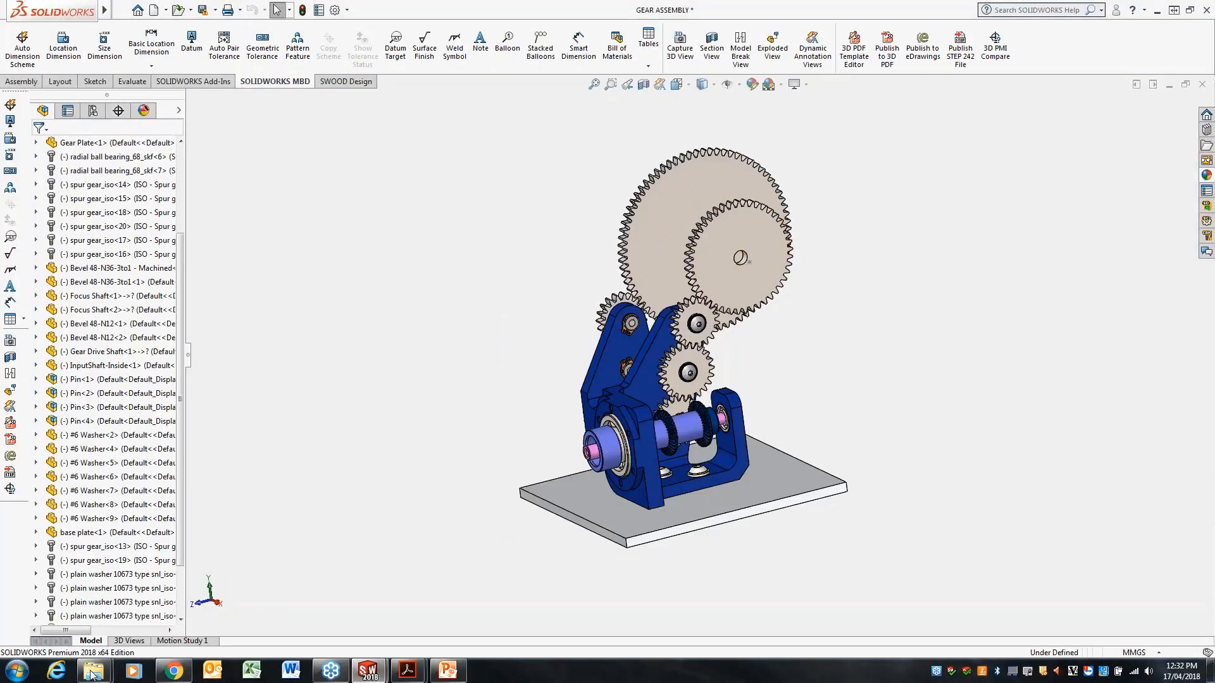
left_click(148, 641)
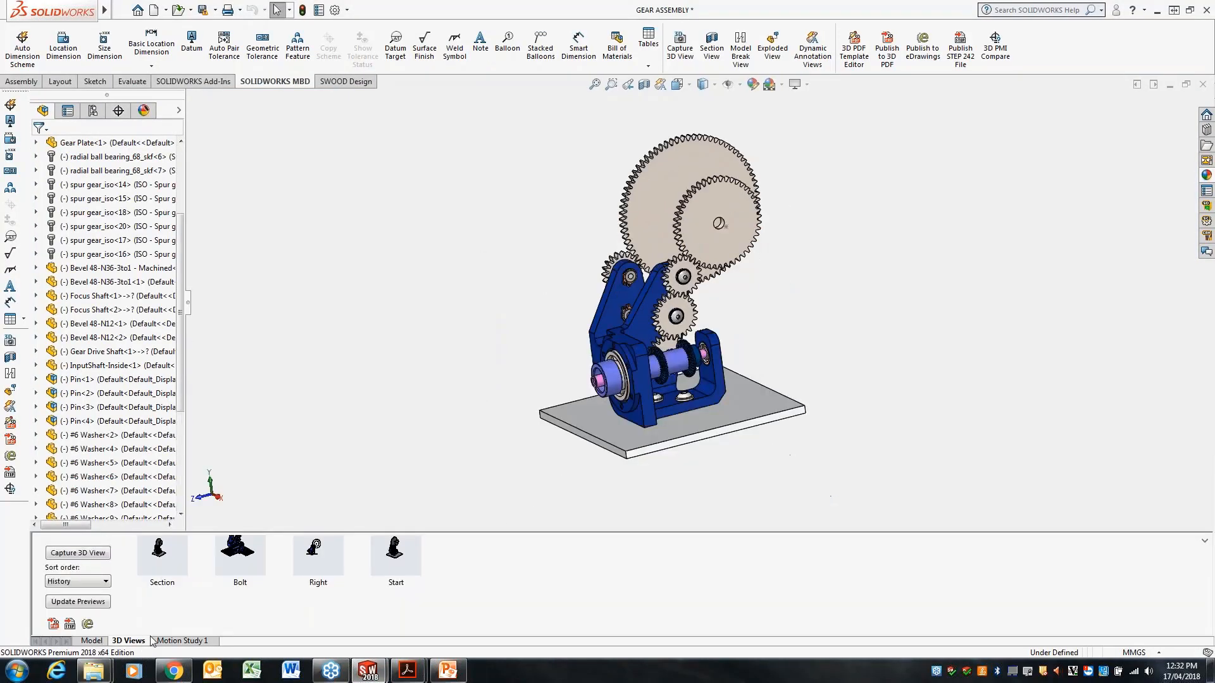
left_click(400, 560)
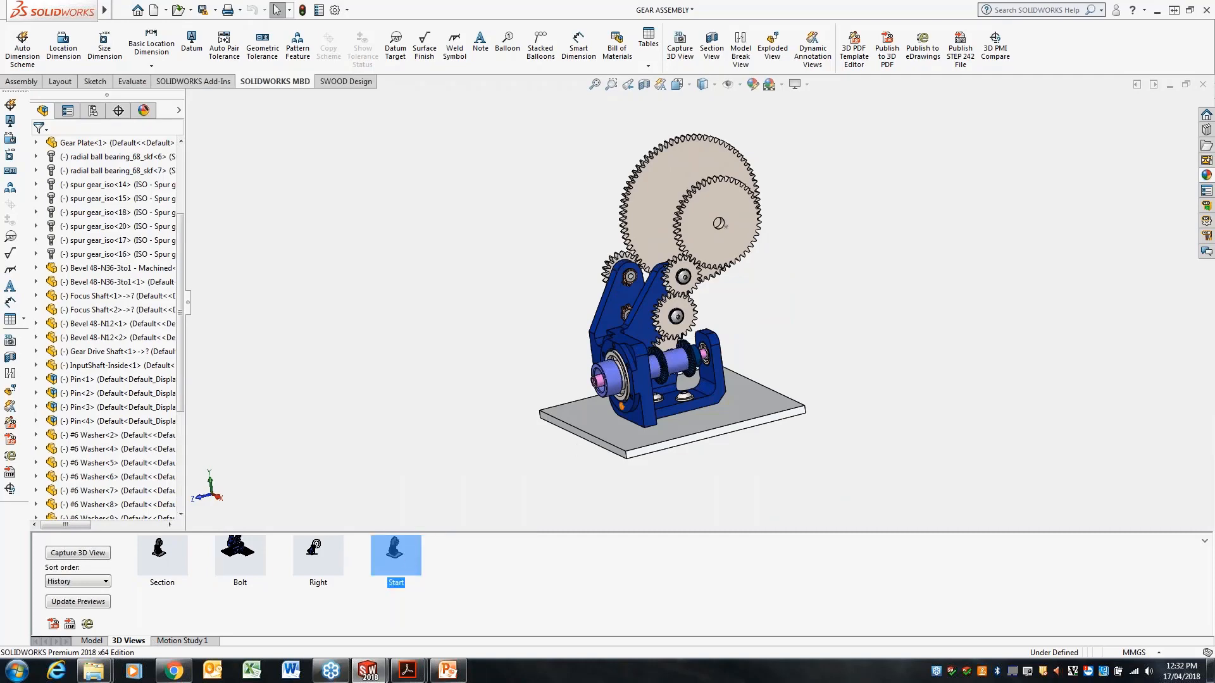
double_click(399, 556)
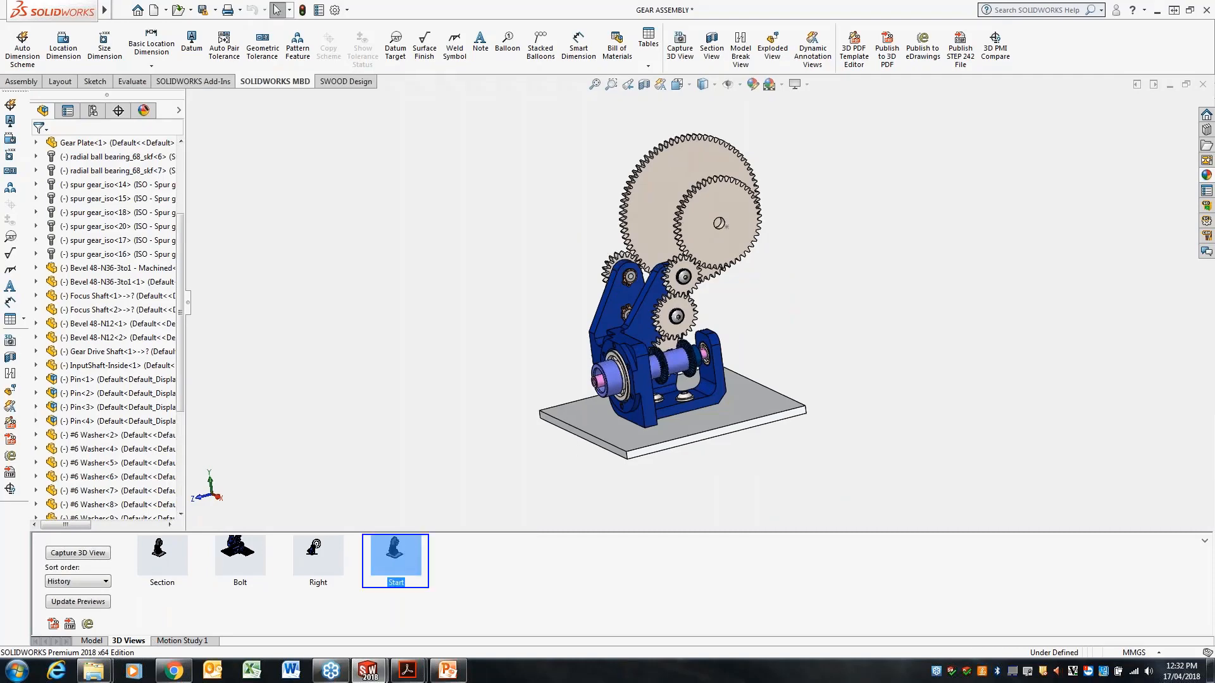
Capture a new 3D view of the gear assembly using the ExplView1 configuration and the Glass display state
left_click(78, 552)
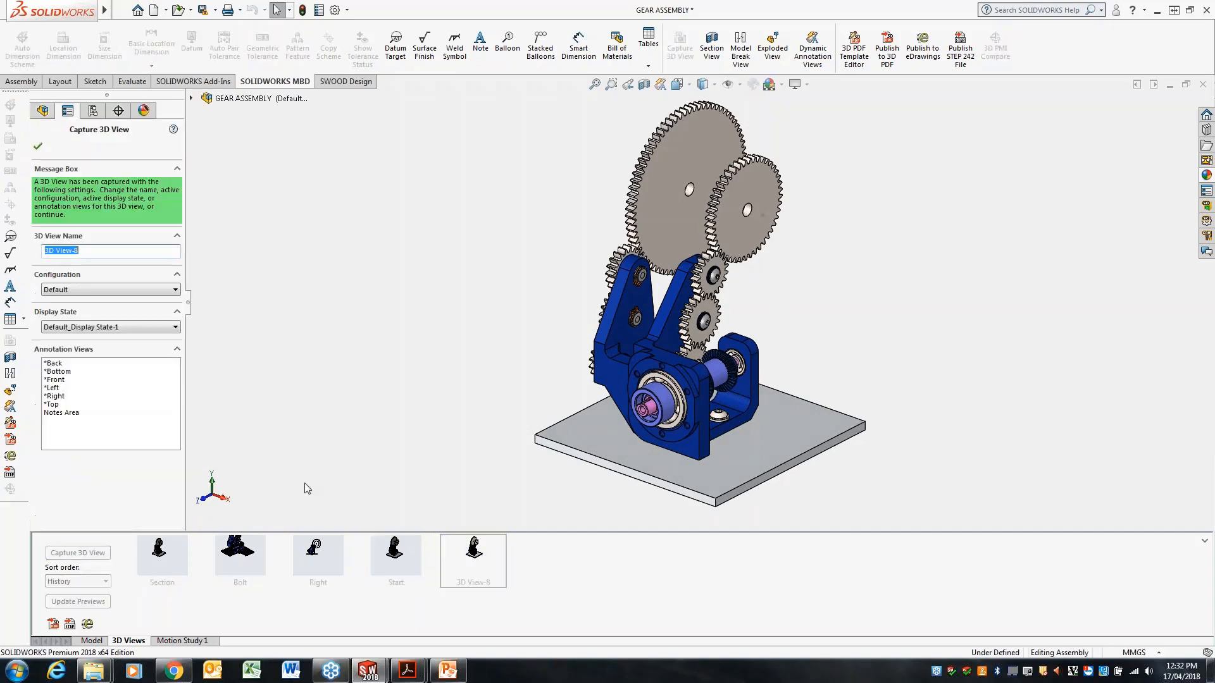
left_click(128, 289)
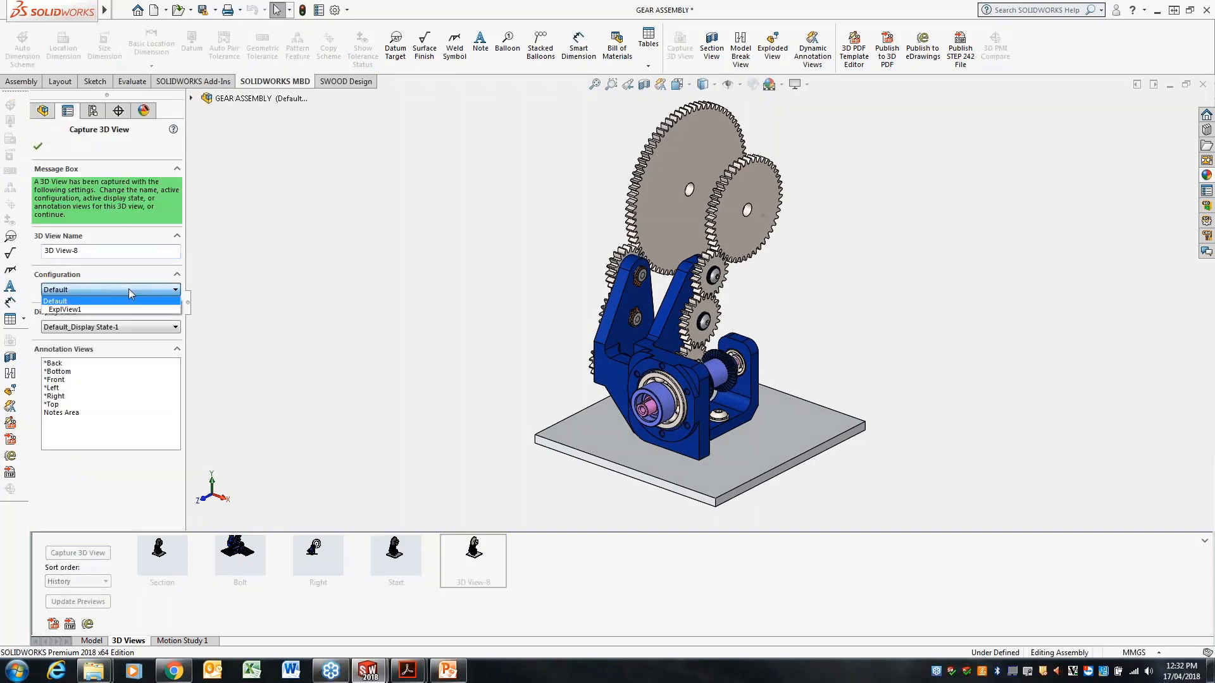
left_click(127, 309)
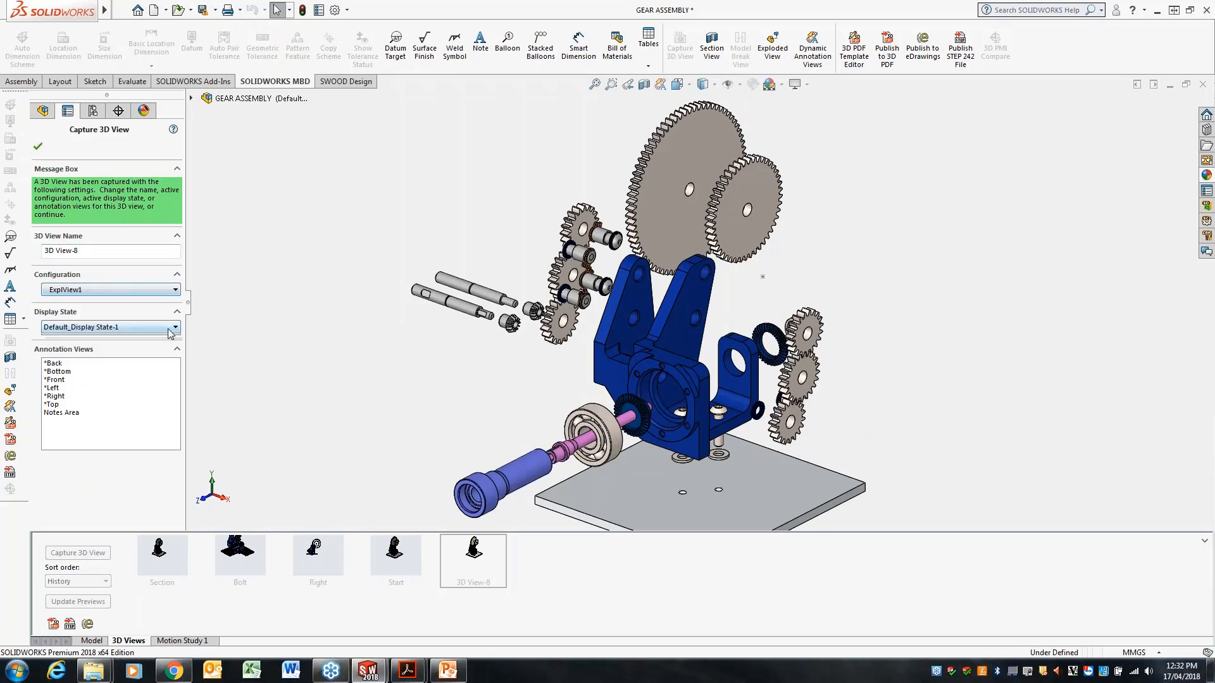
left_click(122, 326)
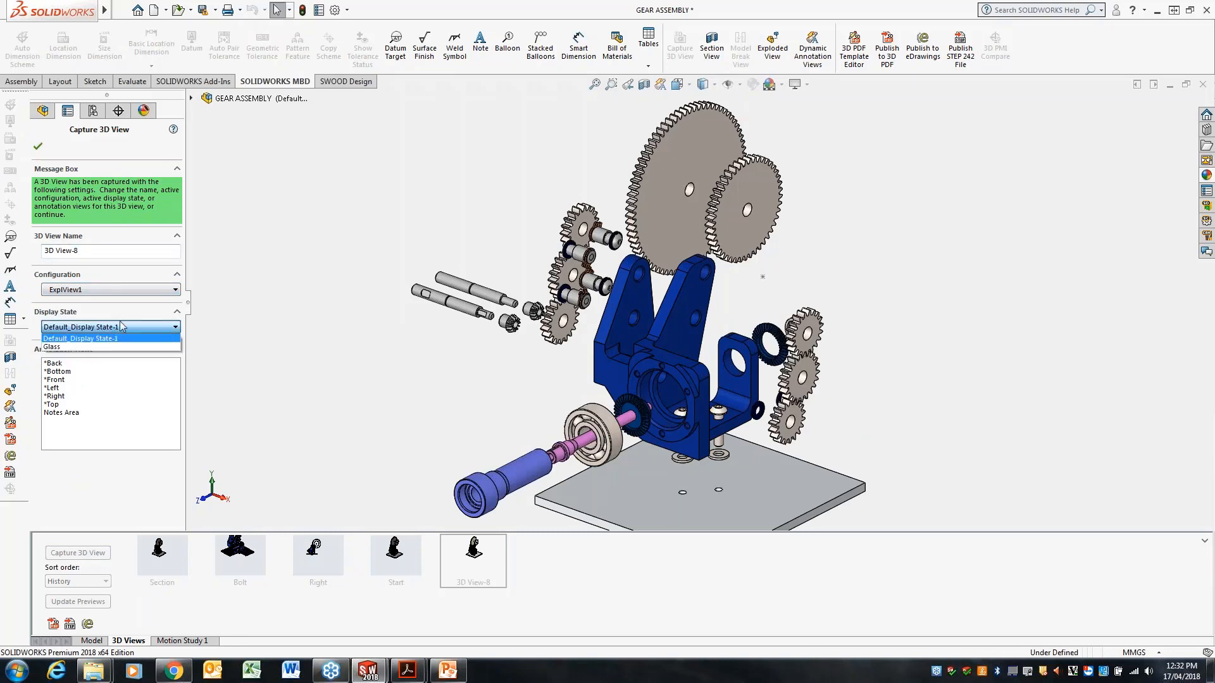
left_click(75, 347)
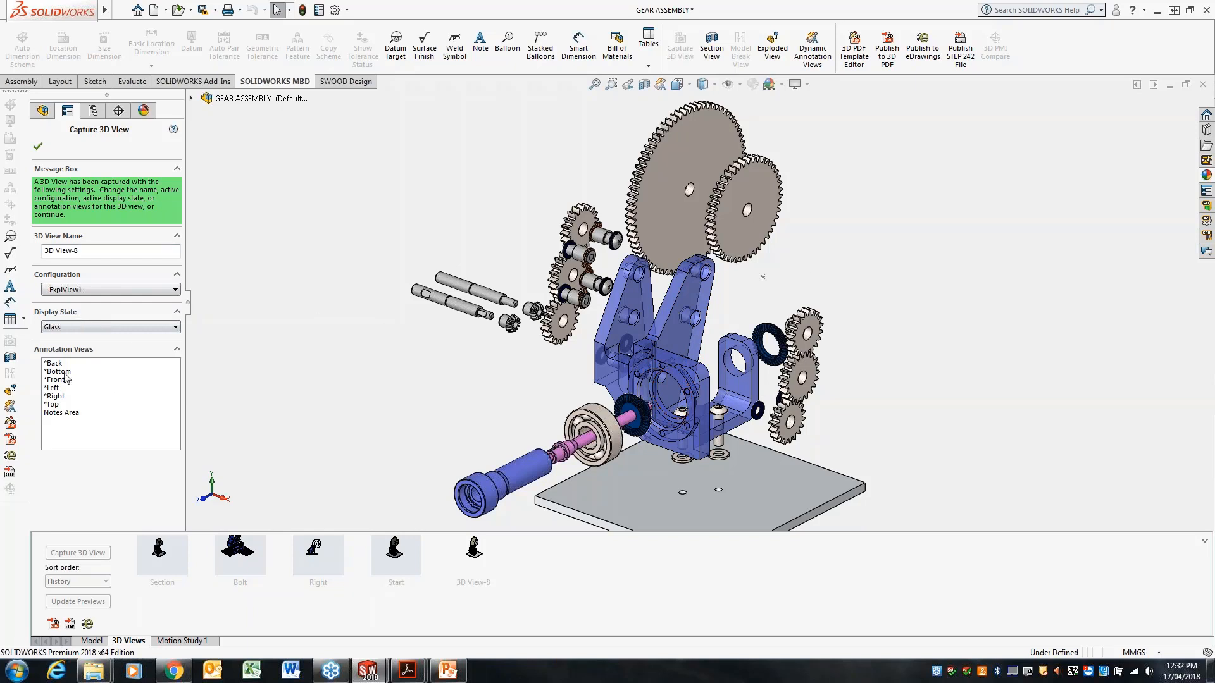
Include the Back, Bottom, Left, Top and Notes Area annotation views in the new 3D view and finish the capture
left_click(61, 374)
left_click(60, 388)
left_click(57, 404)
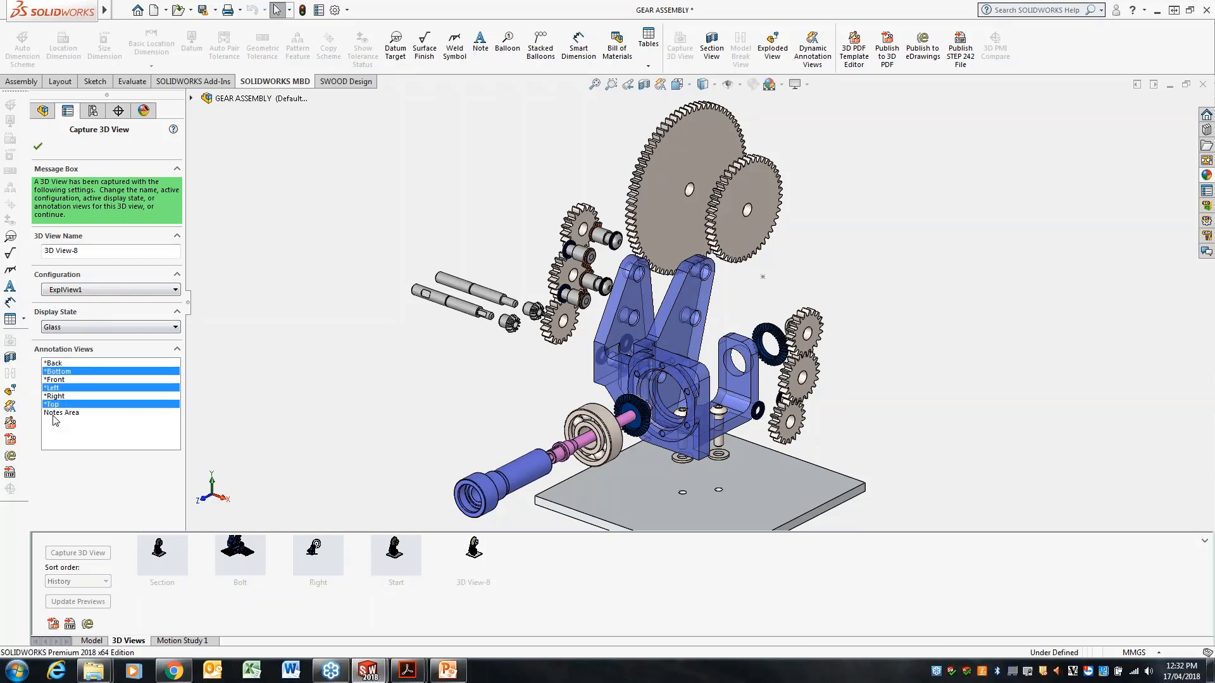
left_click(54, 413)
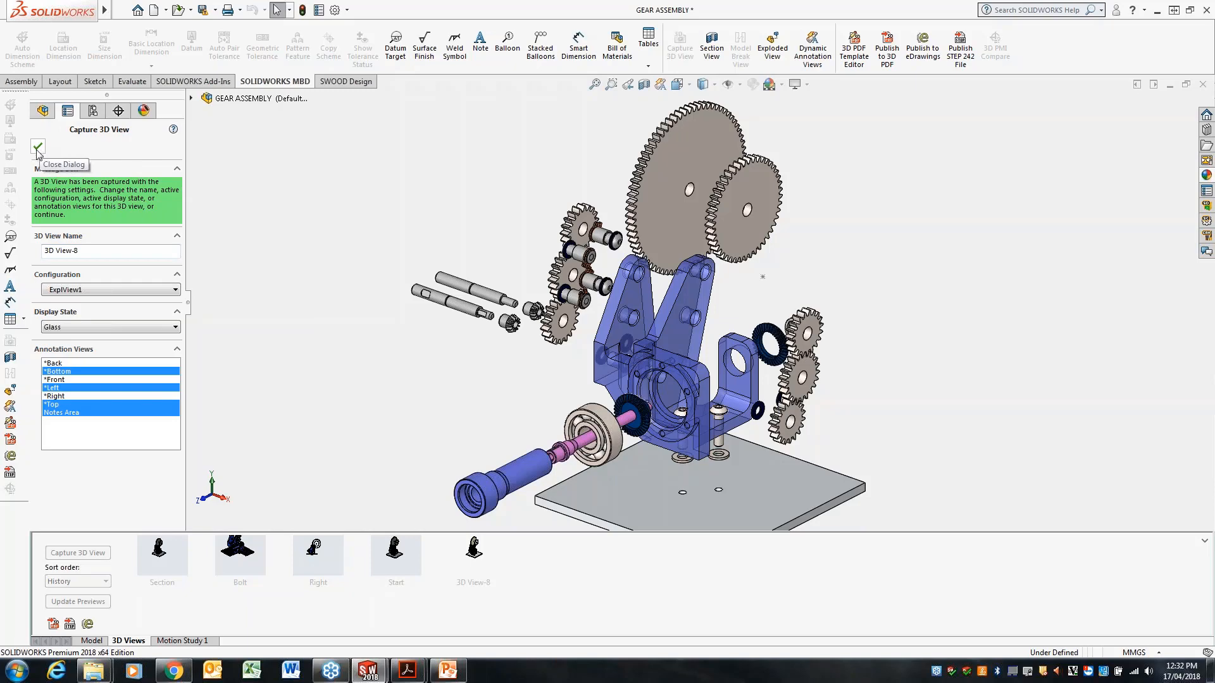
left_click(54, 363, "ctrl")
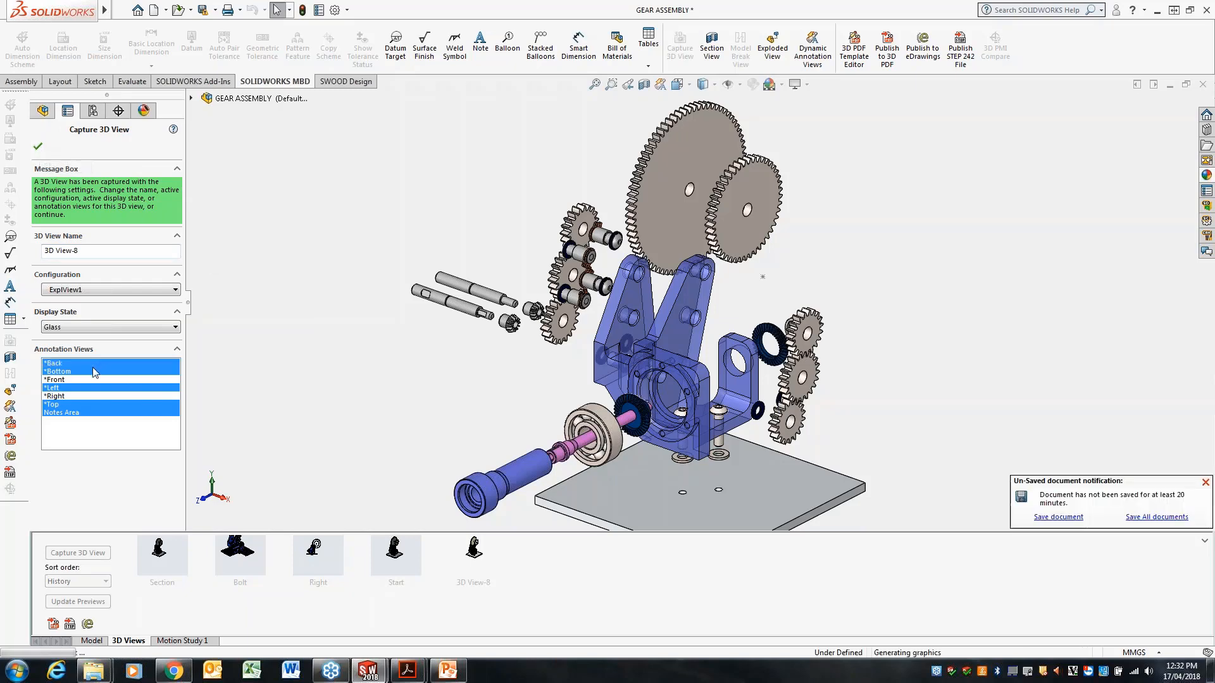
left_click(37, 148)
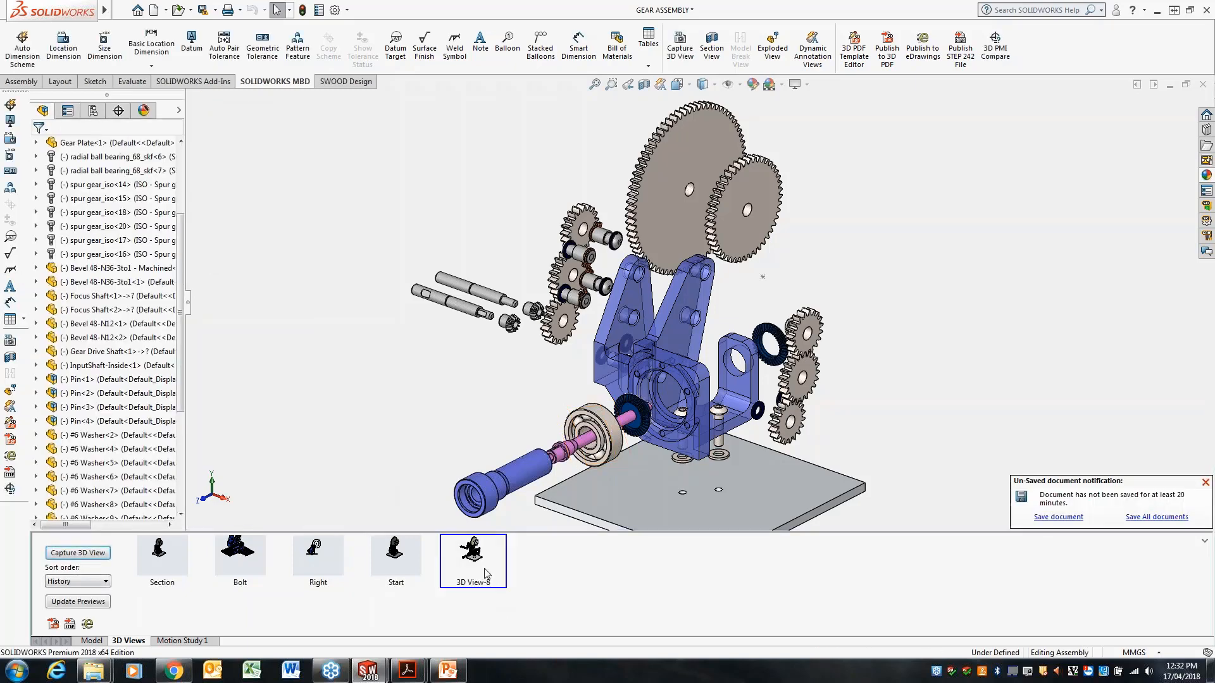
Set up a 3D PDF of the assembly with the A4 Assembly Landscape theme, select 3D View-8, and go to the BOM table and text field settings
left_click(885, 53)
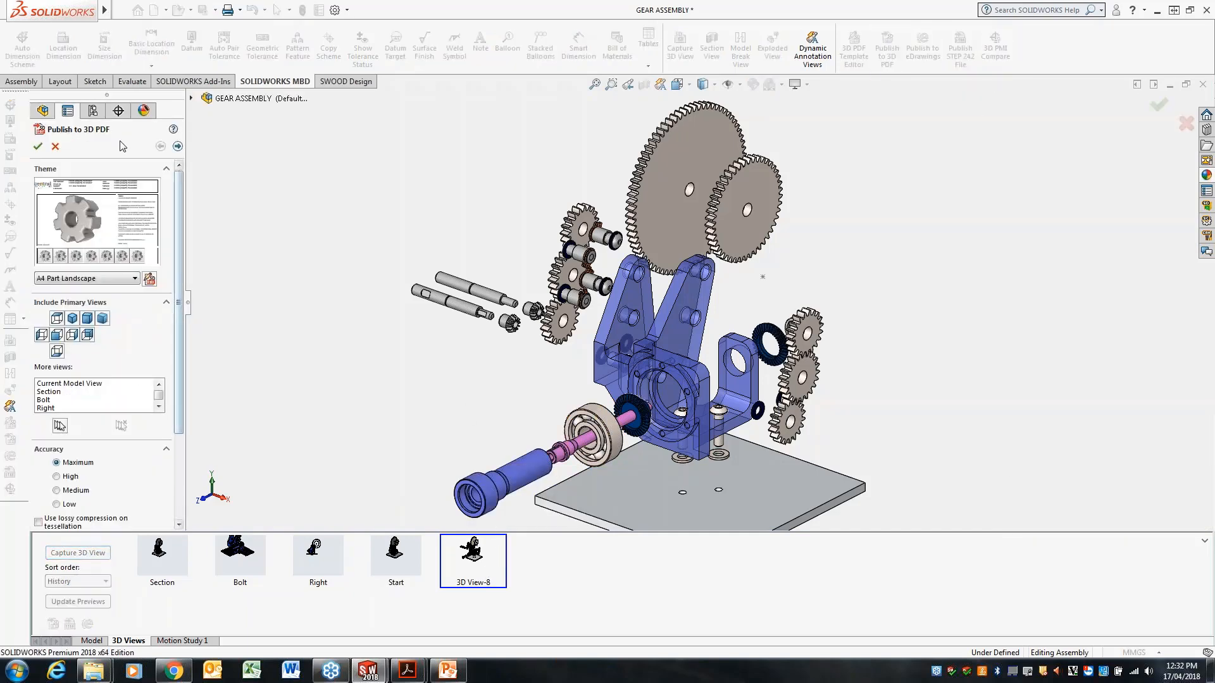
left_click(133, 279)
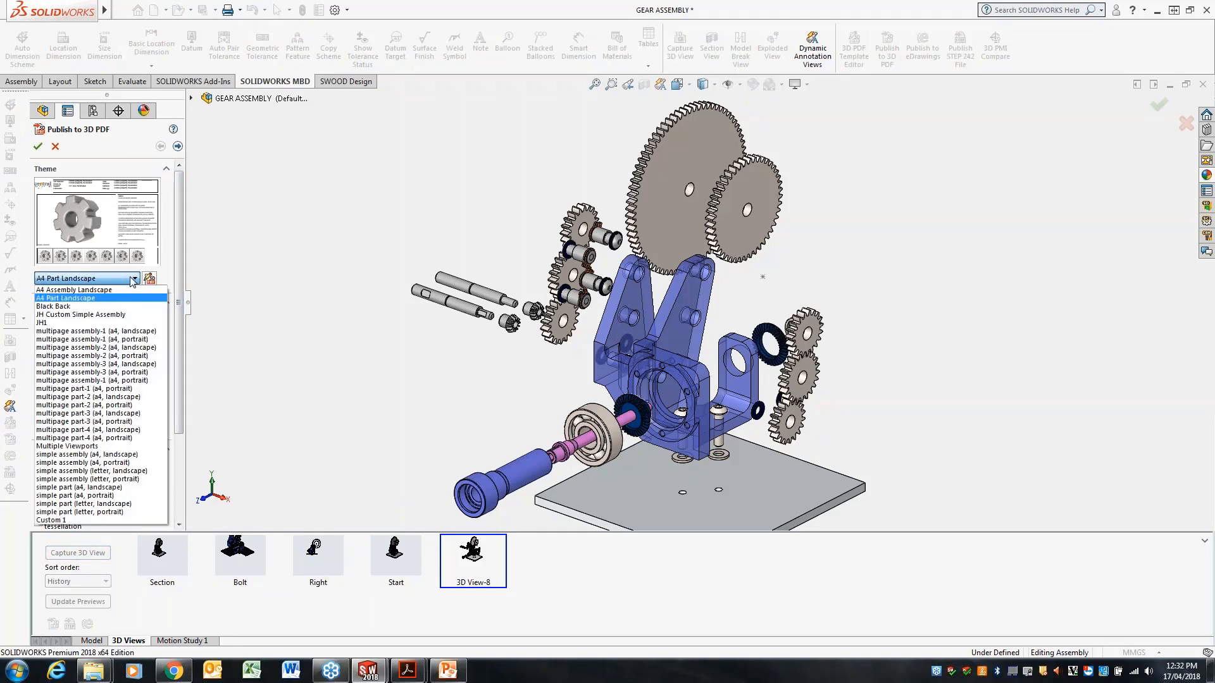
left_click(124, 290)
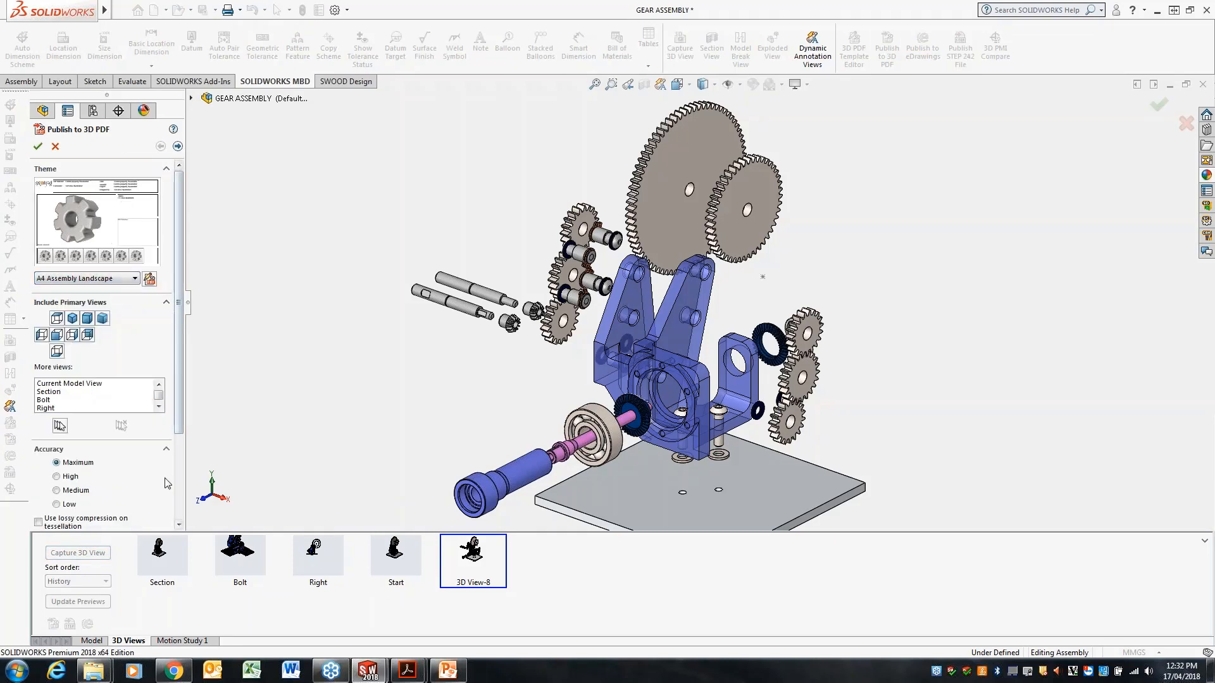
scroll(157, 399, "down", 2)
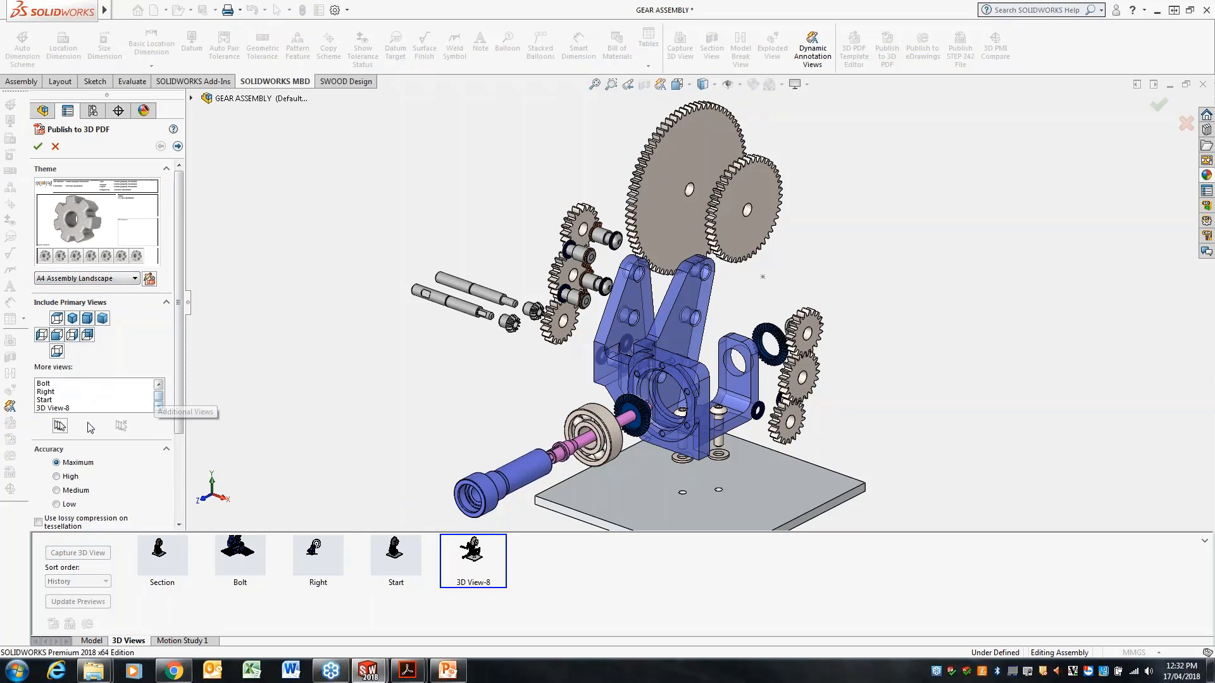
left_click(54, 408)
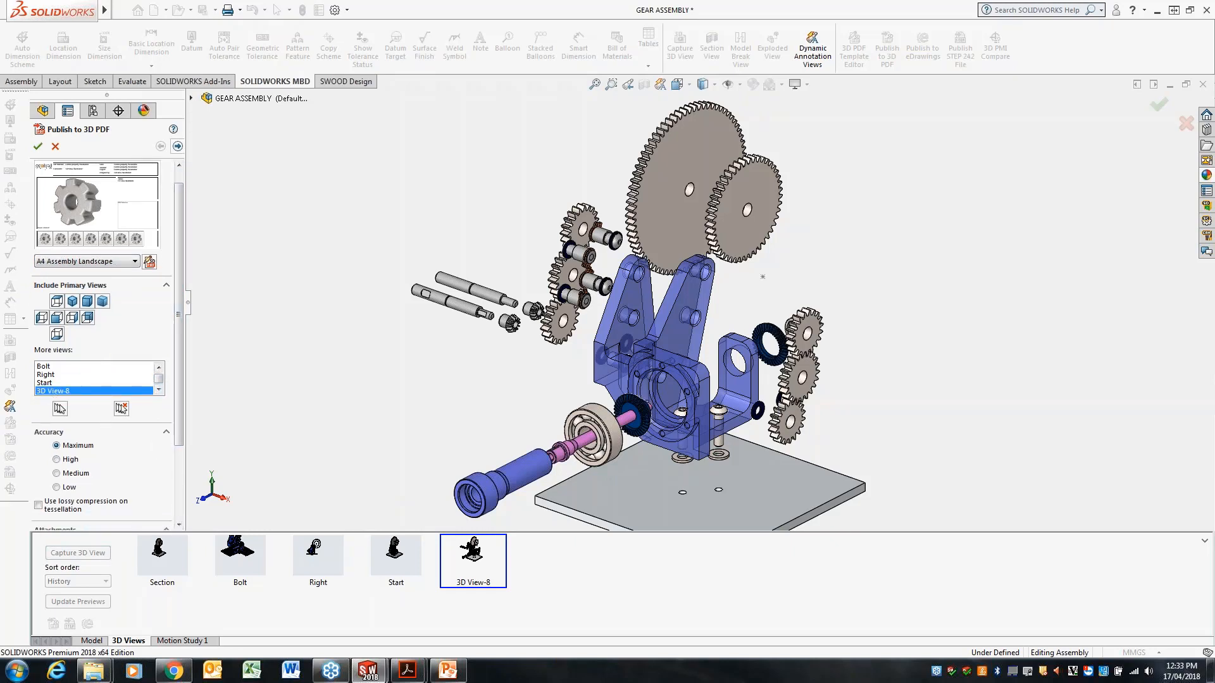
left_click(178, 146)
left_click(116, 171)
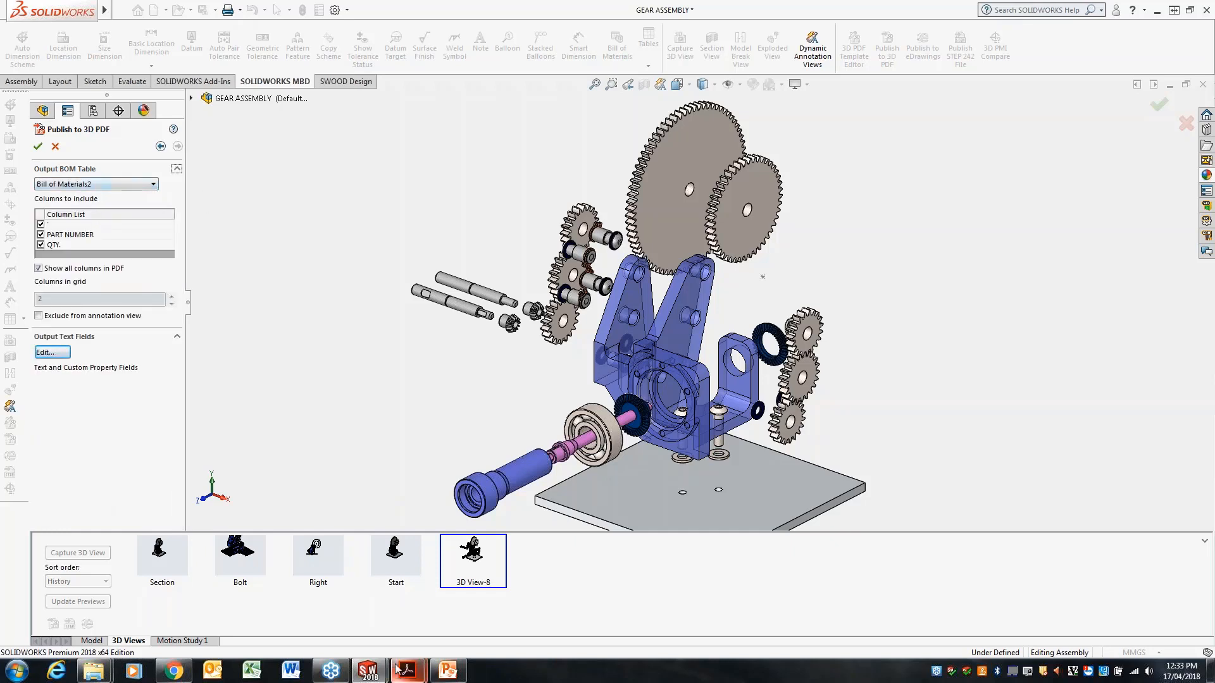
View GEAR ASSEMBLY COMPLETE.PDF in Acrobat Reader, and back in SOLIDWORKS cancel the 3D PDF publishing
mouse_move(397, 670)
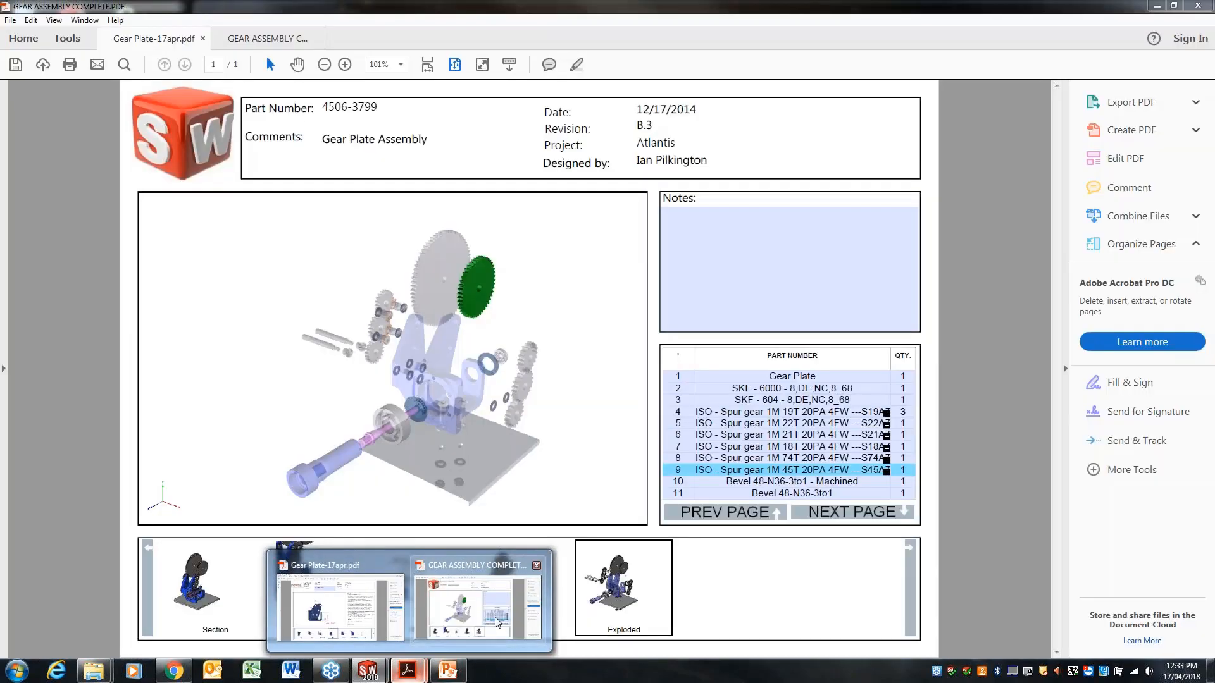
left_click(496, 623)
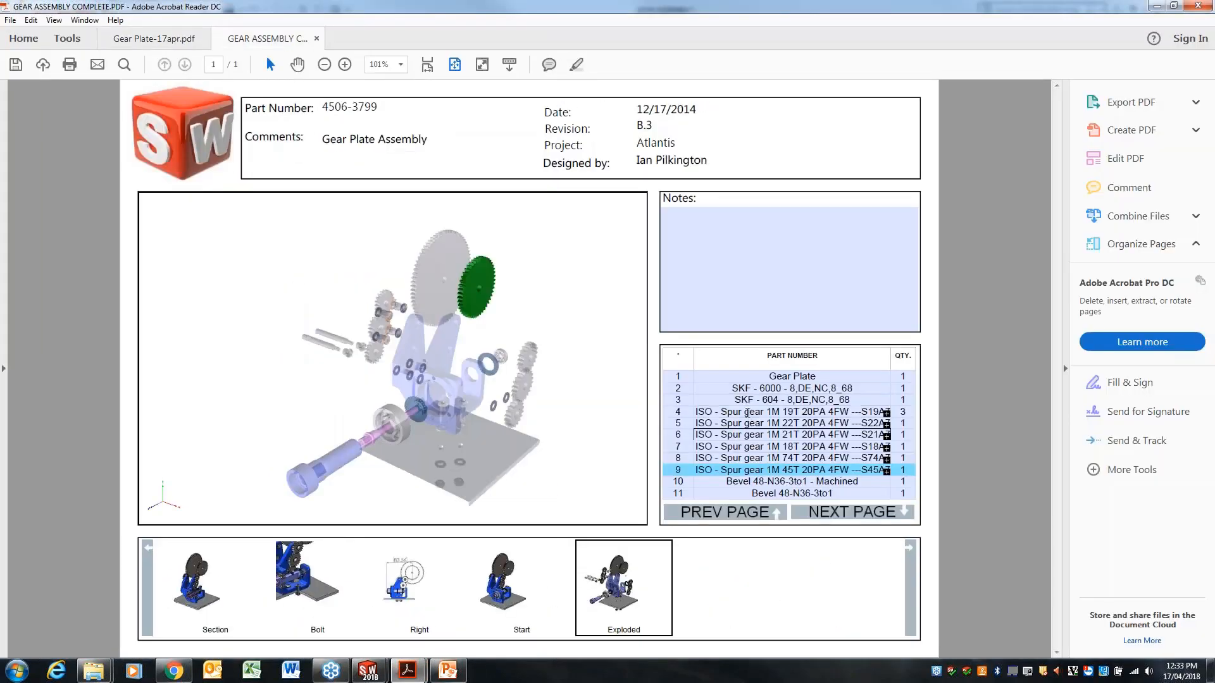
left_click(1156, 6)
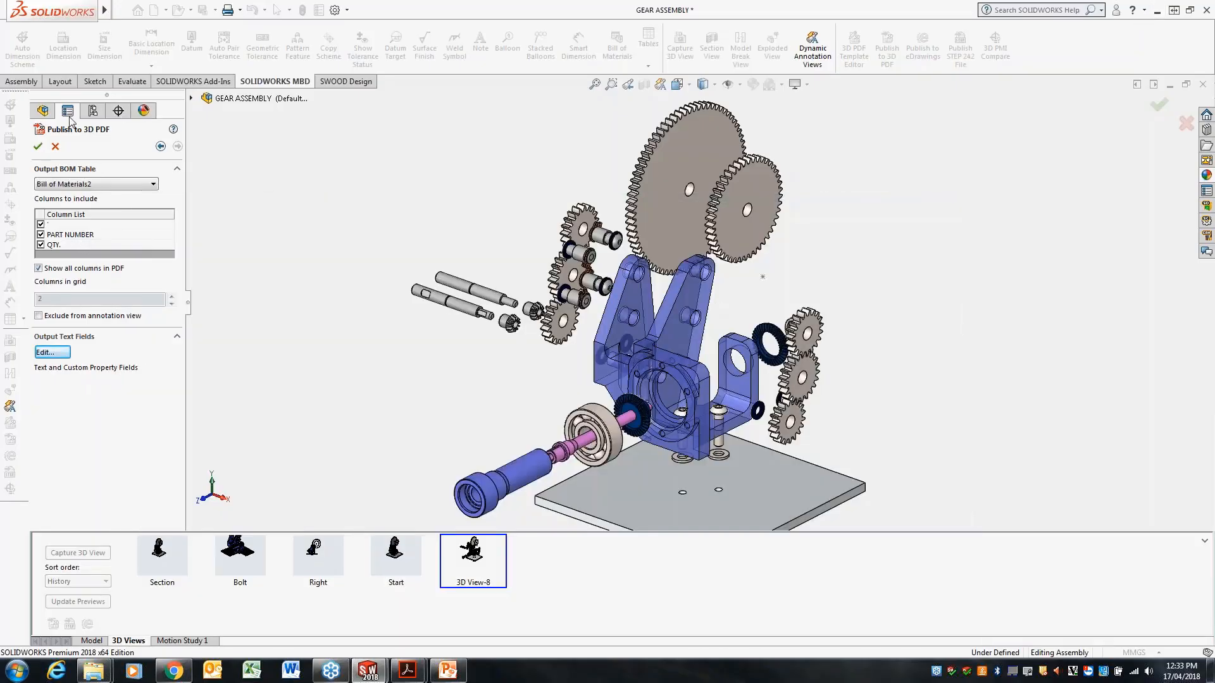
left_click(58, 145)
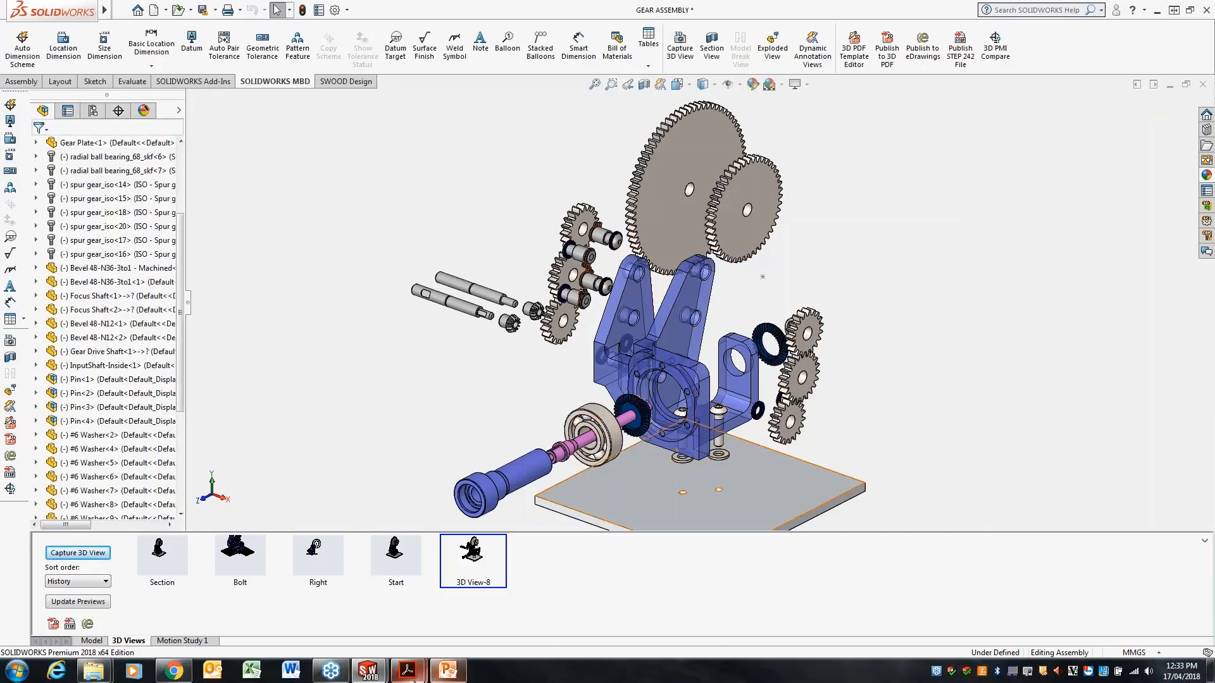
Switch to the webinar deck in PowerPoint, start the slide show at the MBD workflow slide and advance past the User Reviews title slide
mouse_move(370, 672)
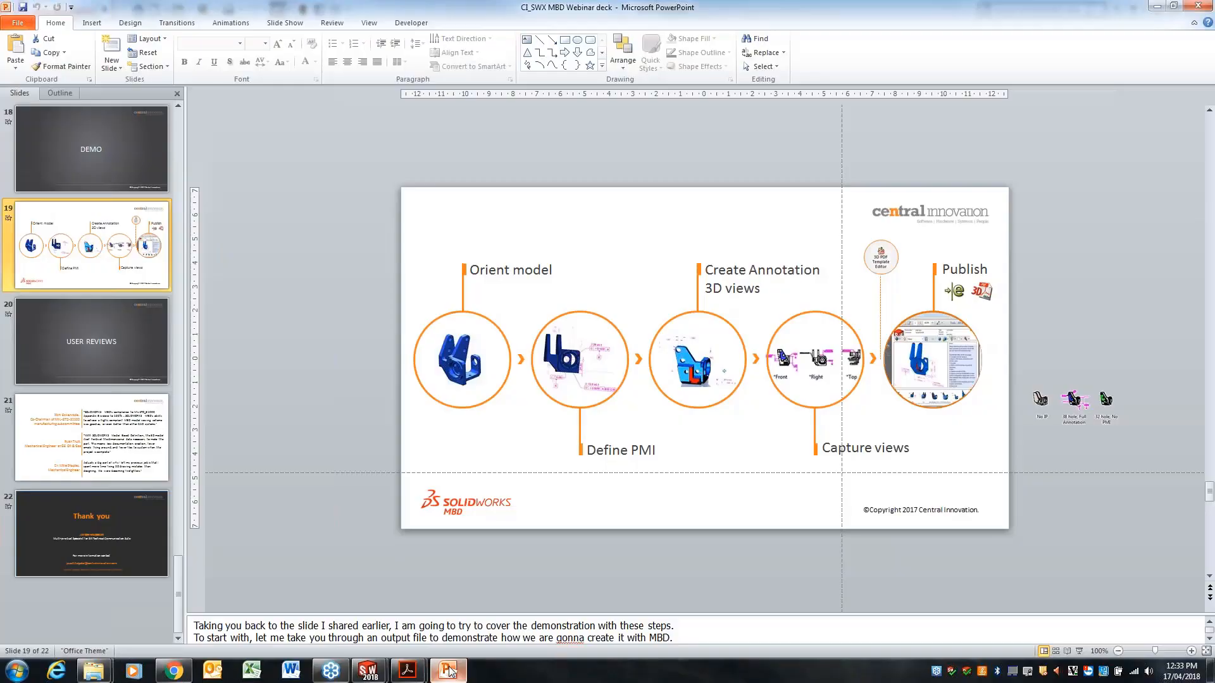
left_click(448, 670)
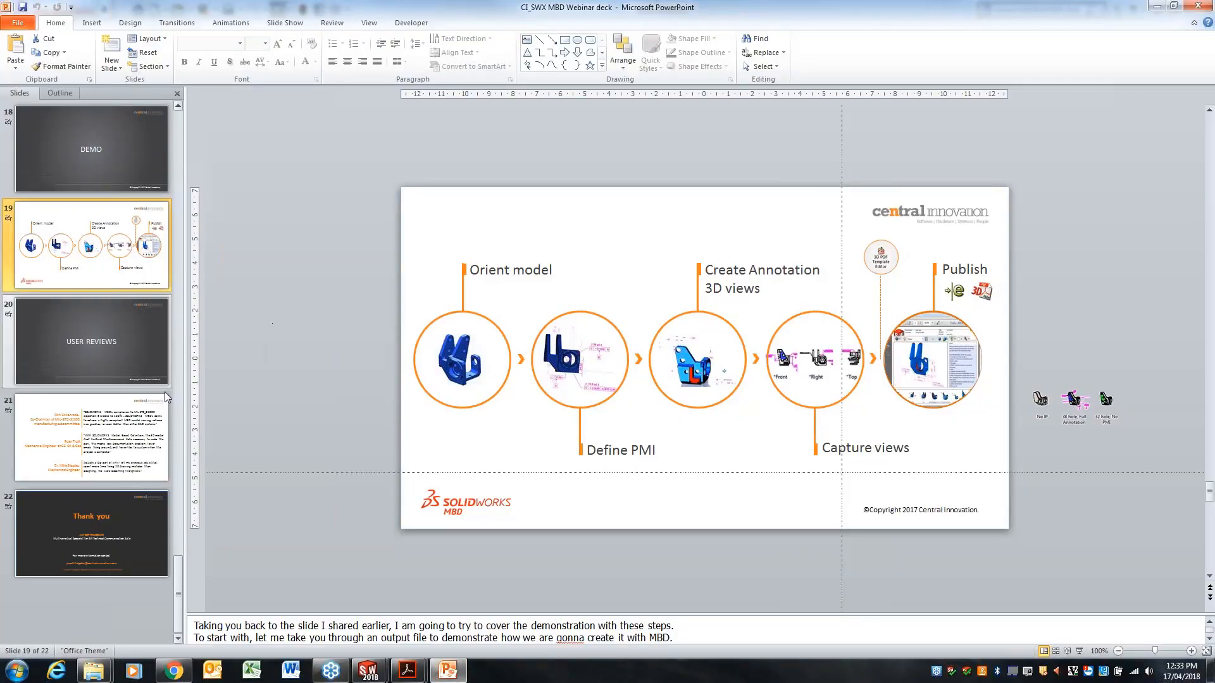
left_click(1079, 651)
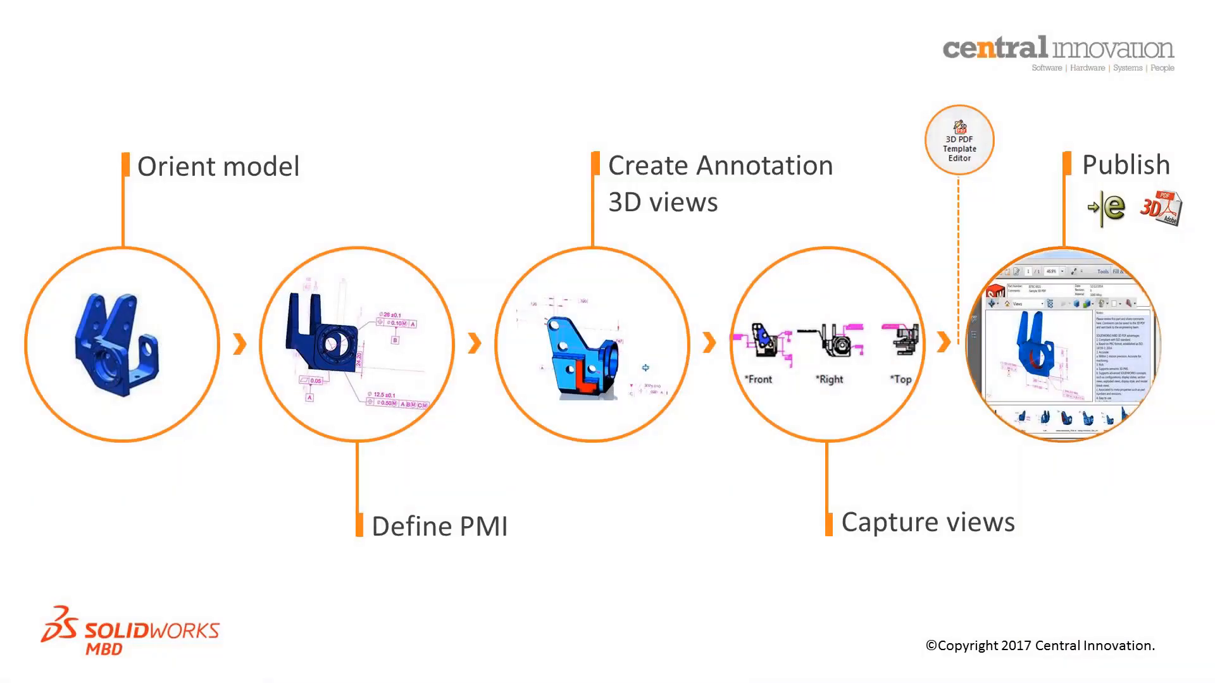
key("Right")
key("Right")
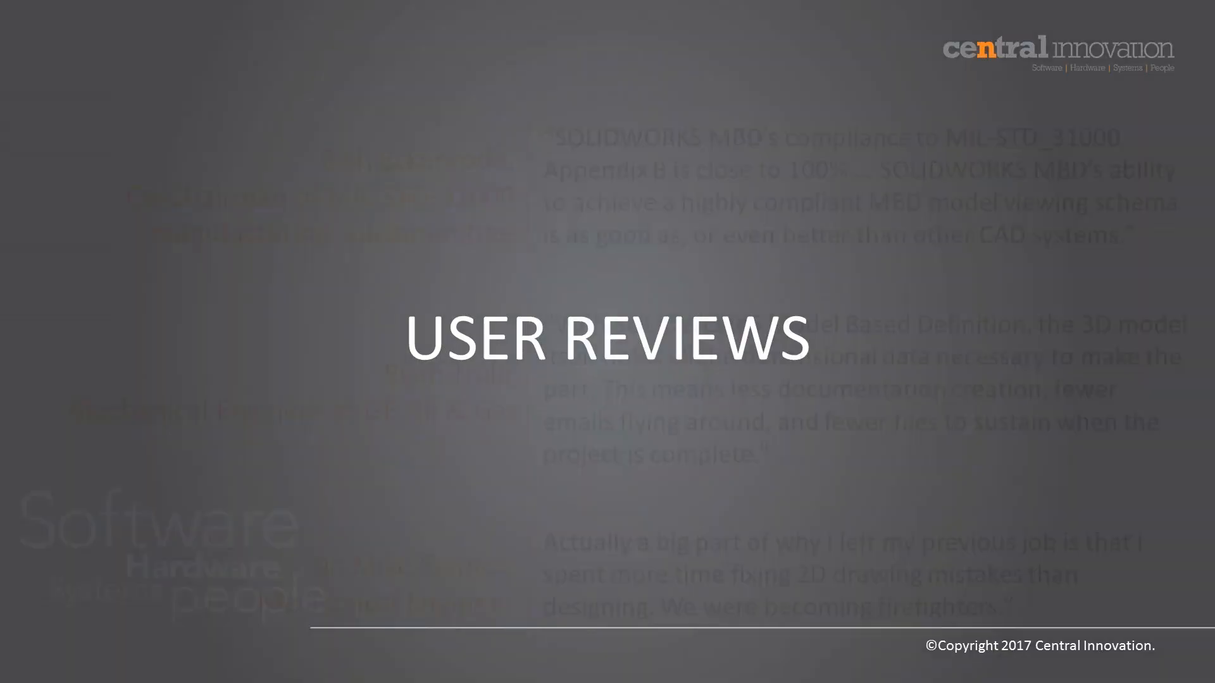